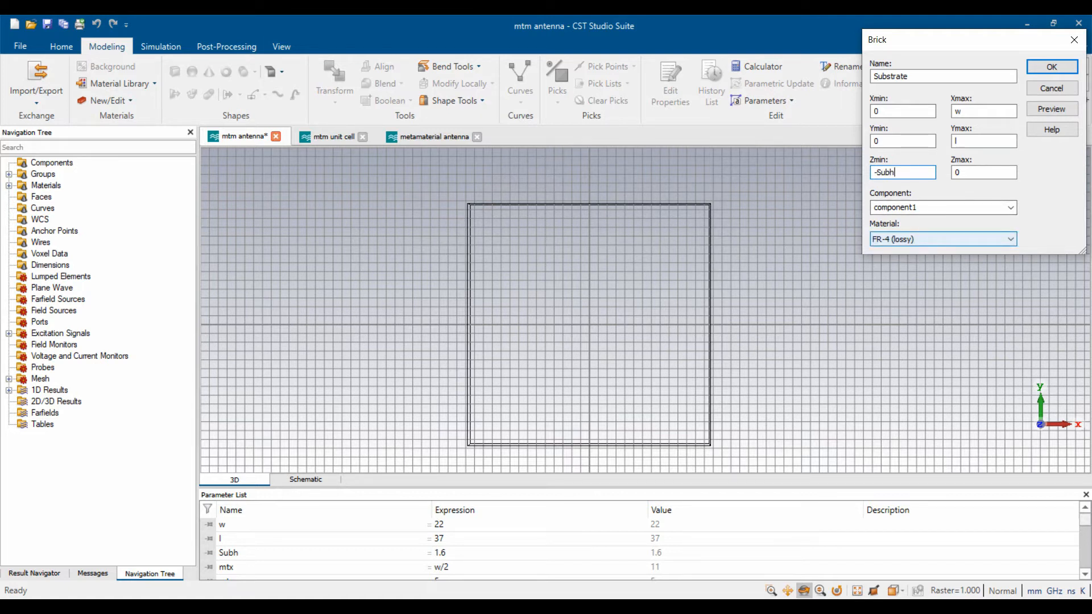
- Preview and create the FR-4 (lossy) Substrate brick spanning 0–w, 0–l and -Subh–0
{"action": "left_click", "coordinate": [1052, 109]}
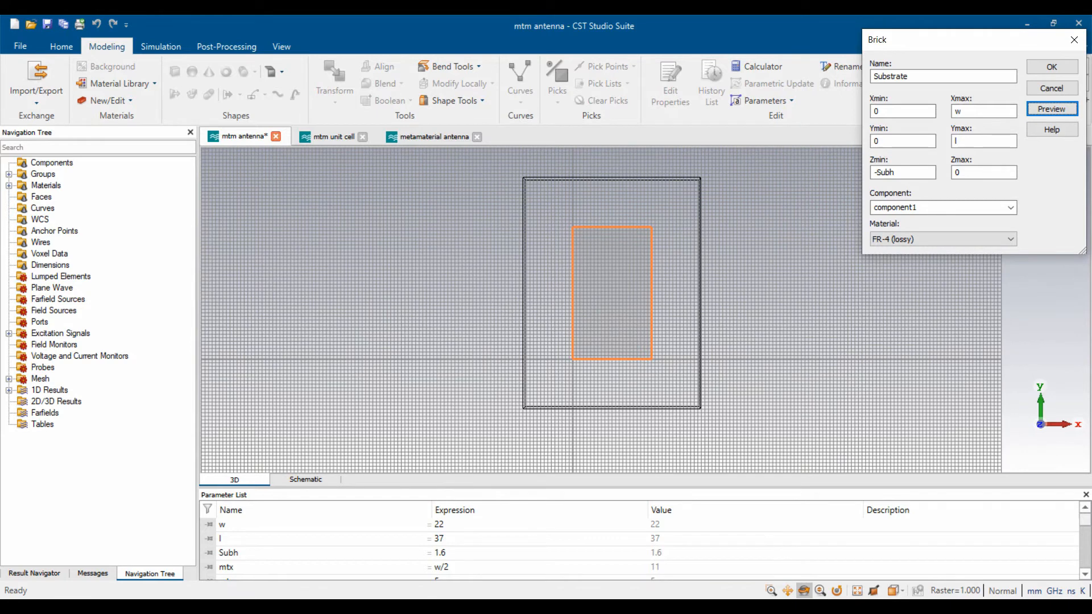
{"action": "scroll", "coordinate": [586, 358], "scroll_direction": "up", "scroll_amount": 5}
{"action": "scroll", "coordinate": [586, 359], "scroll_direction": "down", "scroll_amount": 9}
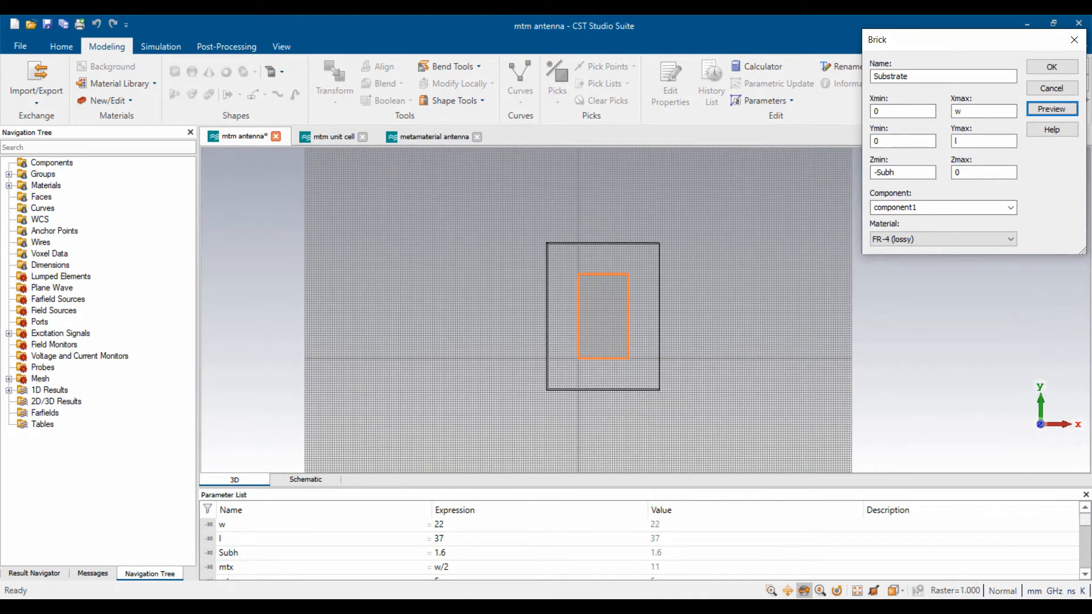
{"action": "scroll", "coordinate": [644, 260], "scroll_direction": "up", "scroll_amount": 4}
{"action": "scroll", "coordinate": [551, 413], "scroll_direction": "up", "scroll_amount": 3}
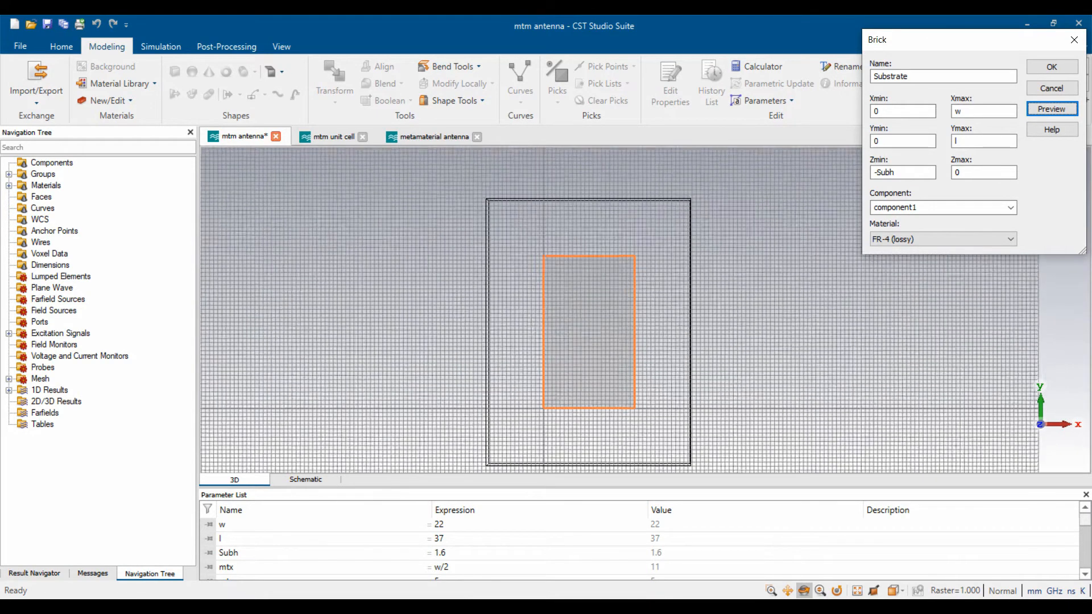
{"action": "left_click", "coordinate": [1051, 67]}
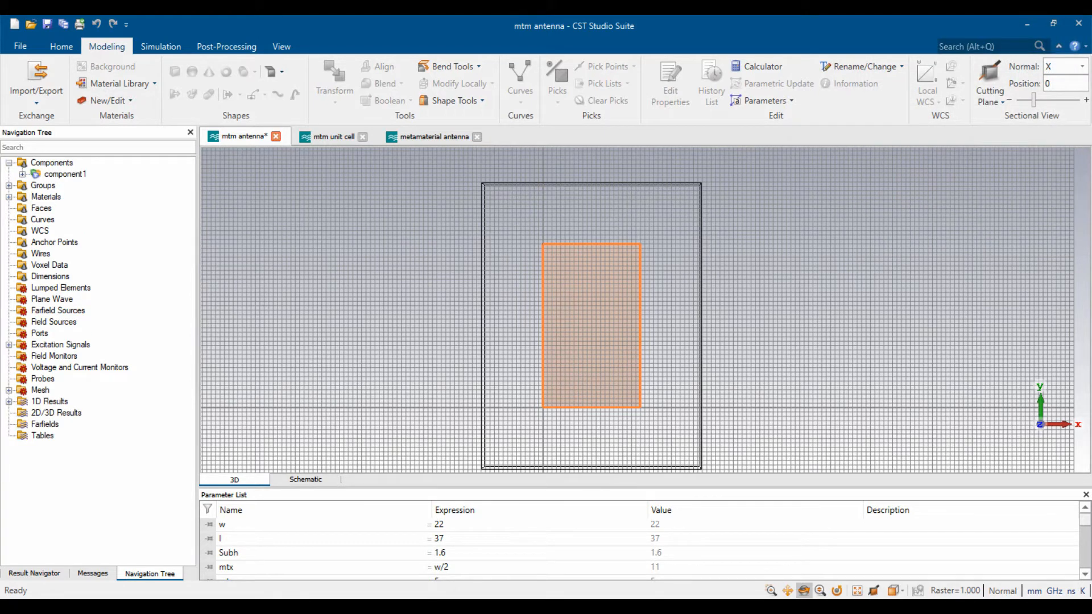
- Change parameter w's expression to 44
{"action": "double_click", "coordinate": [439, 525]}
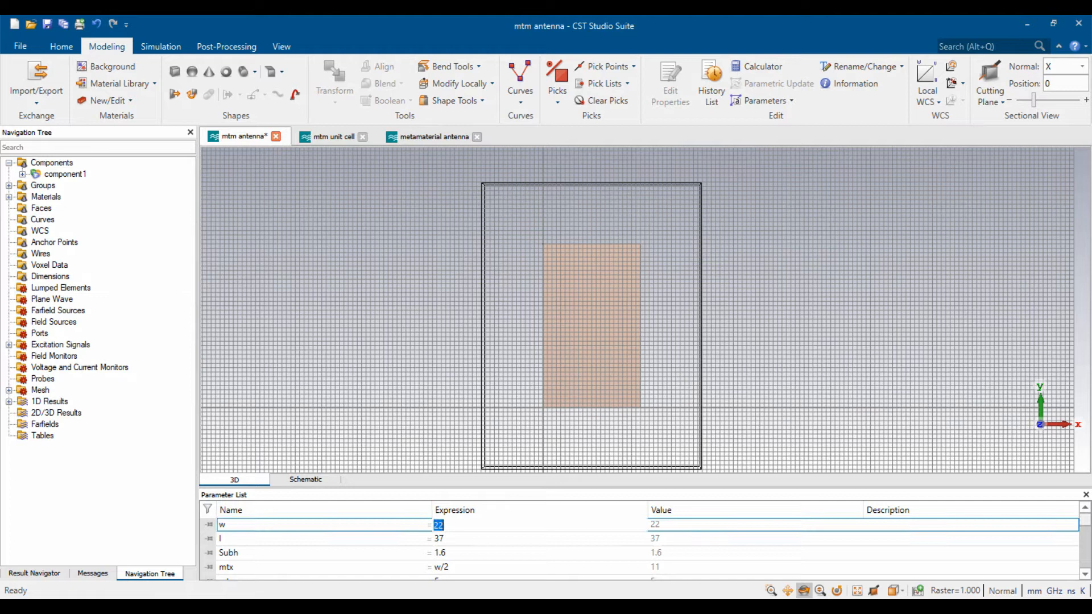
{"action": "type", "text": "44"}
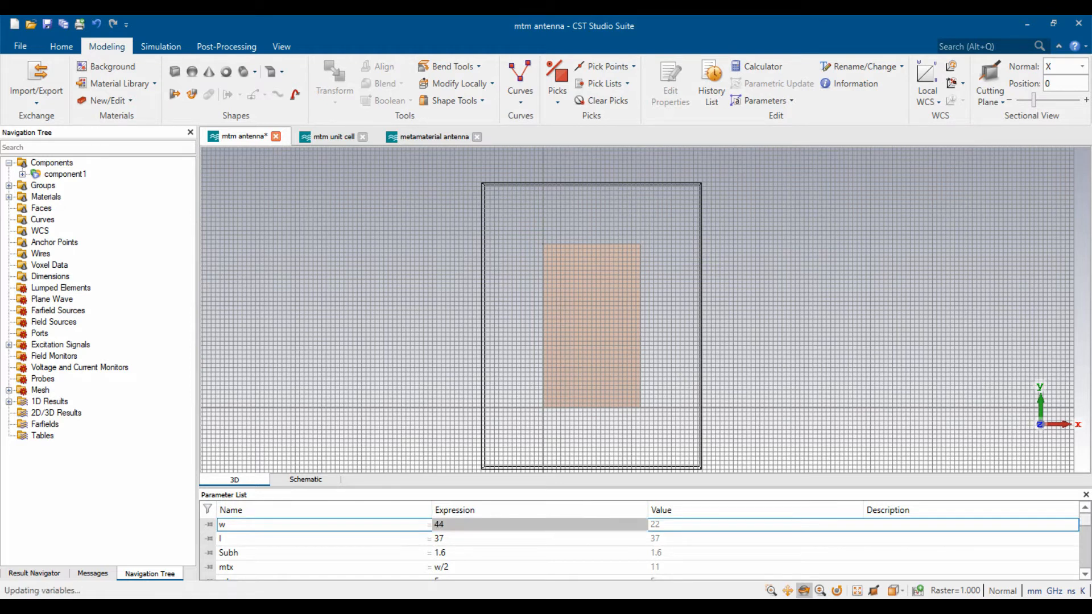
{"action": "key", "text": "Return"}
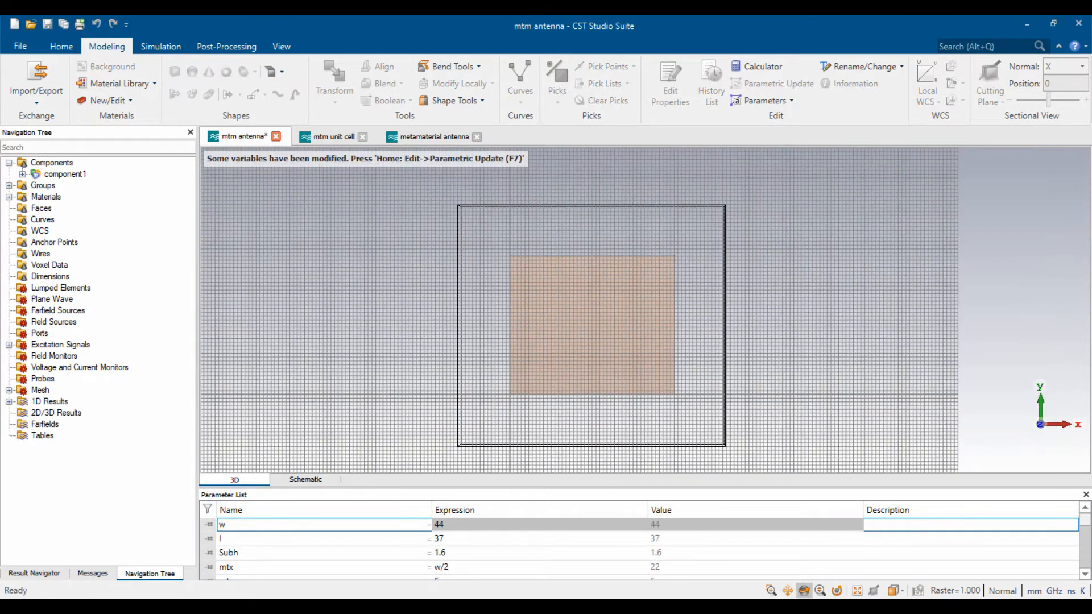
- Review the parameter list, return to w, and start a new brick
{"action": "left_click", "coordinate": [511, 553]}
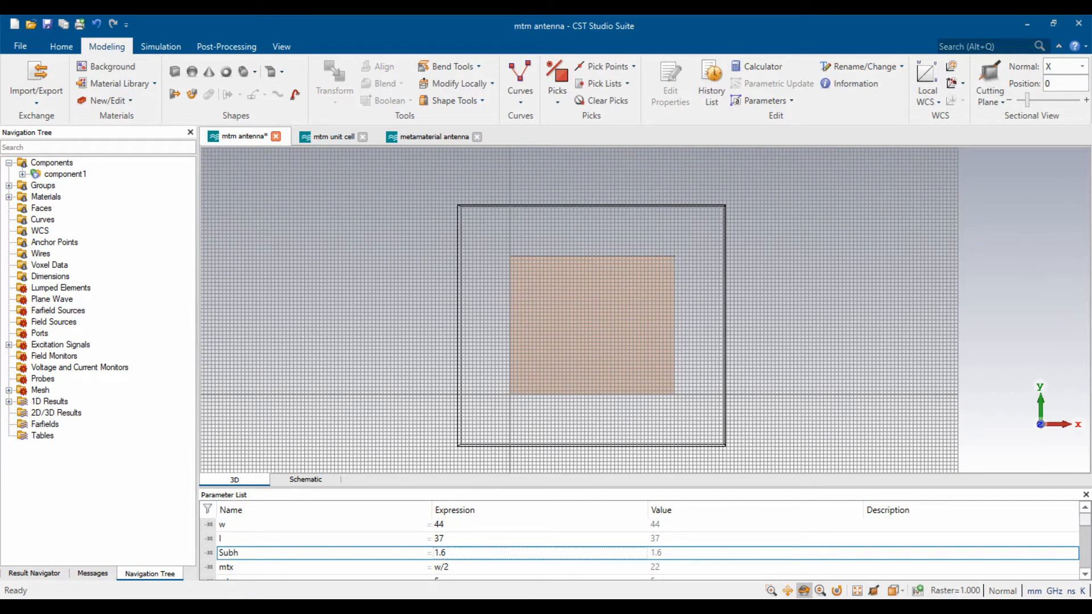
{"action": "scroll", "coordinate": [642, 545], "scroll_direction": "down", "scroll_amount": 2}
{"action": "scroll", "coordinate": [642, 546], "scroll_direction": "down", "scroll_amount": 2}
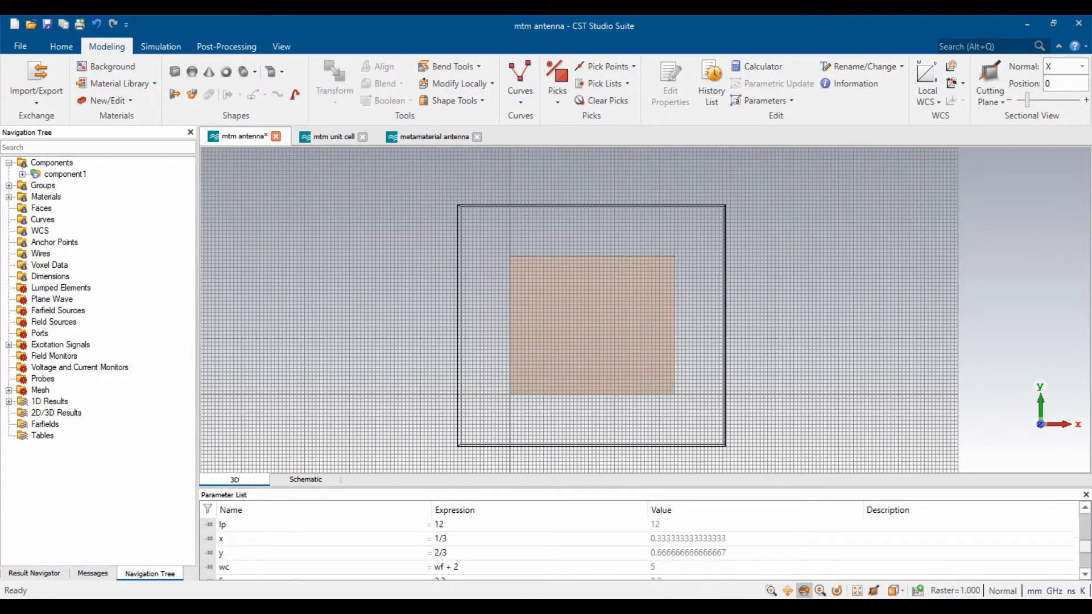
{"action": "scroll", "coordinate": [642, 546], "scroll_direction": "down", "scroll_amount": 2}
{"action": "scroll", "coordinate": [642, 545], "scroll_direction": "down", "scroll_amount": 1}
{"action": "scroll", "coordinate": [643, 546], "scroll_direction": "up", "scroll_amount": 1}
{"action": "scroll", "coordinate": [642, 546], "scroll_direction": "up", "scroll_amount": 2}
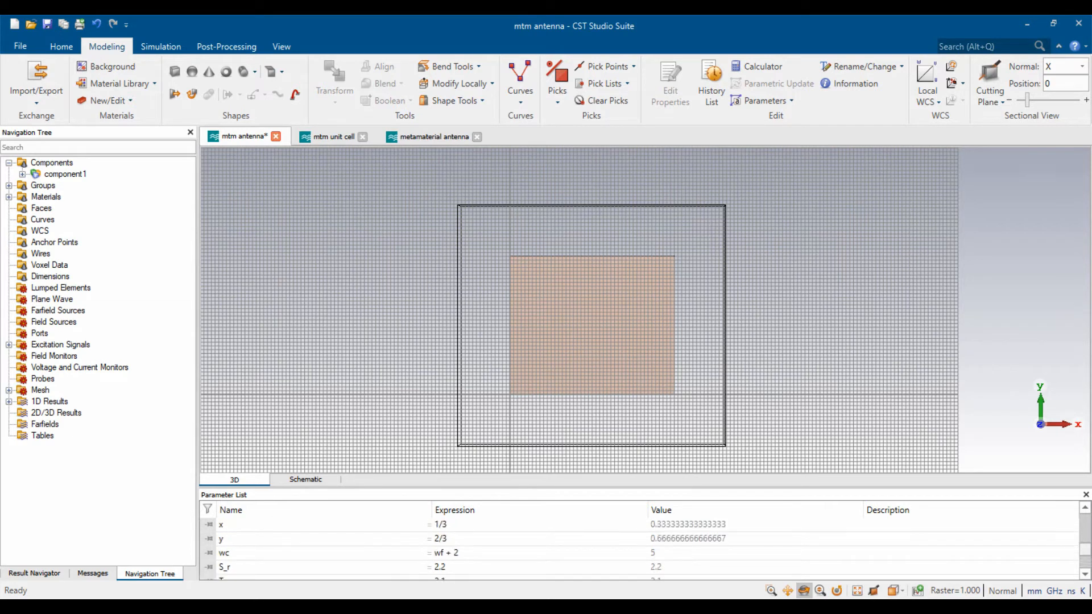
{"action": "scroll", "coordinate": [642, 545], "scroll_direction": "up", "scroll_amount": 4}
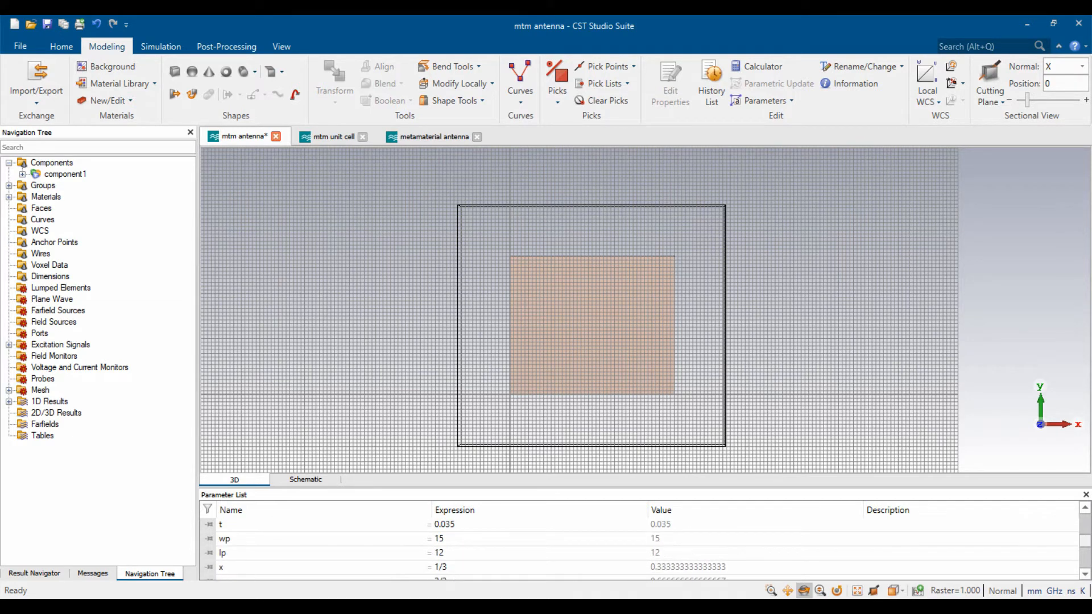
{"action": "scroll", "coordinate": [642, 546], "scroll_direction": "up", "scroll_amount": 4}
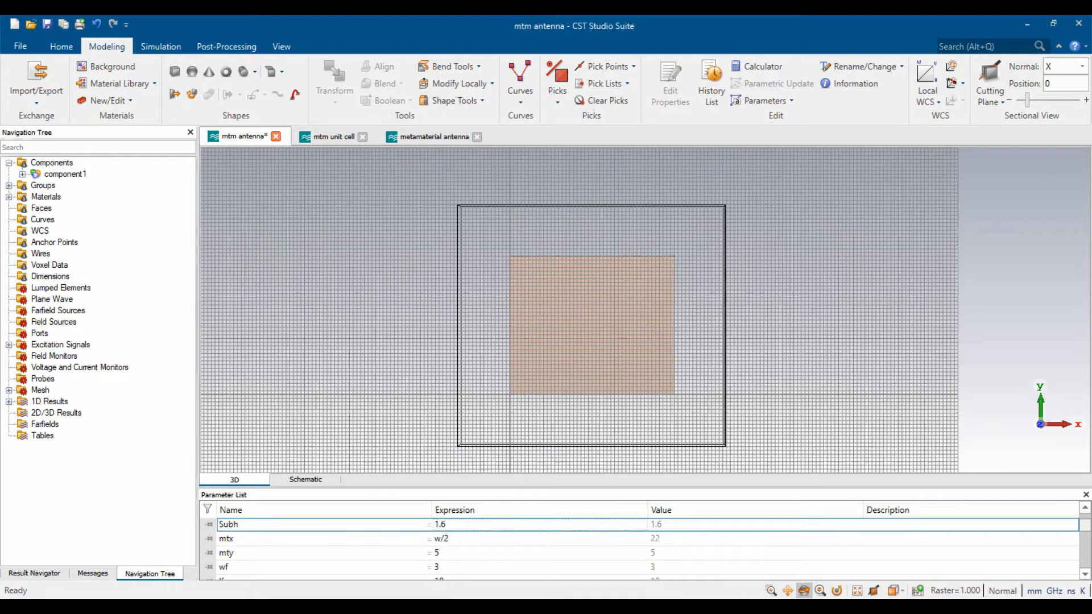
{"action": "left_click", "coordinate": [466, 525]}
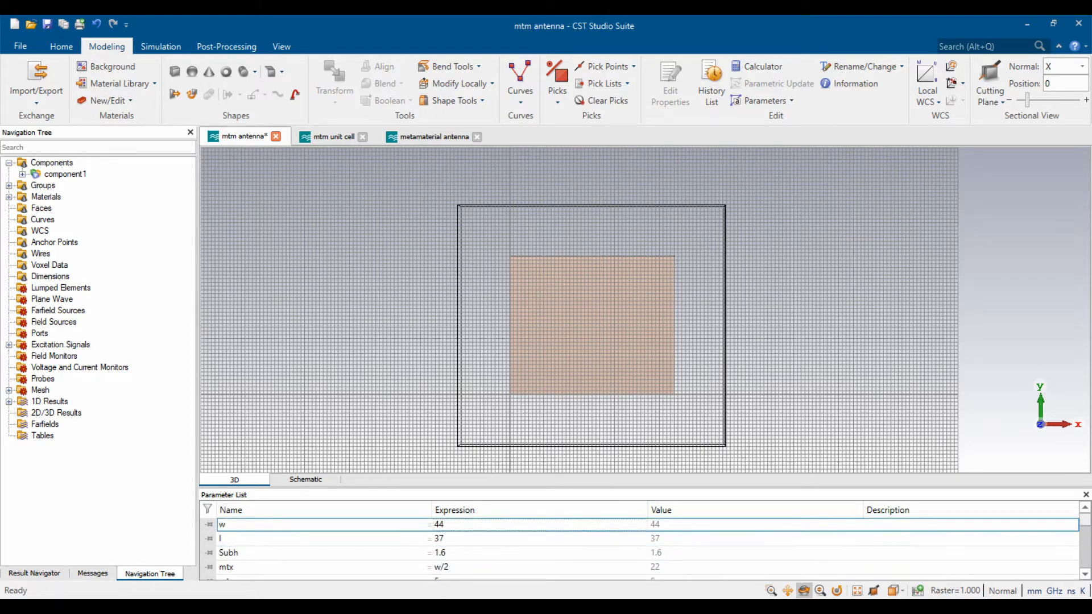
{"action": "scroll", "coordinate": [629, 283], "scroll_direction": "up", "scroll_amount": 1}
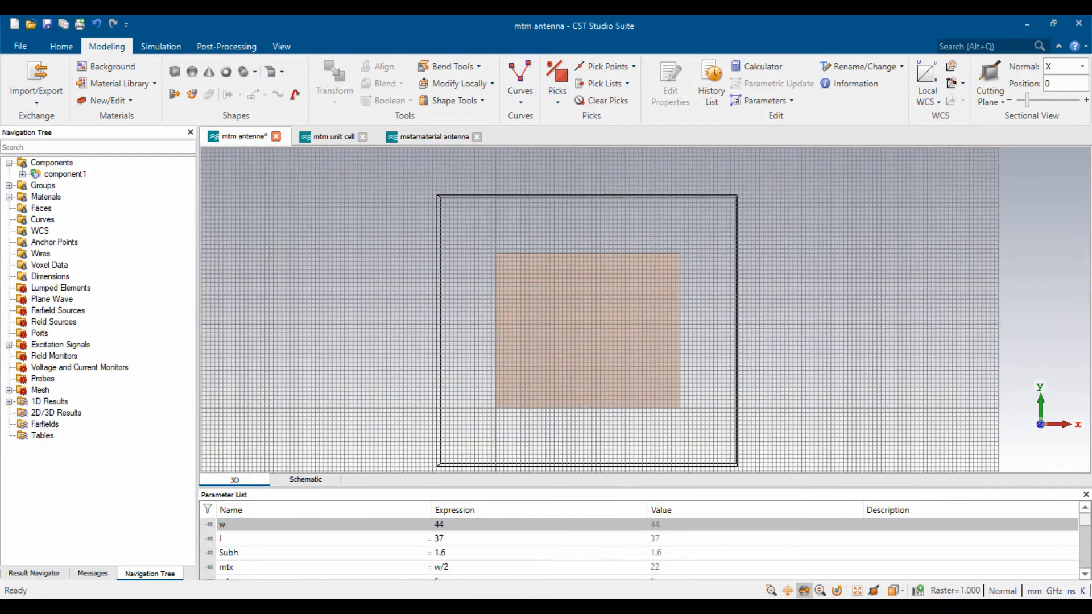
{"action": "scroll", "coordinate": [590, 315], "scroll_direction": "up", "scroll_amount": 1}
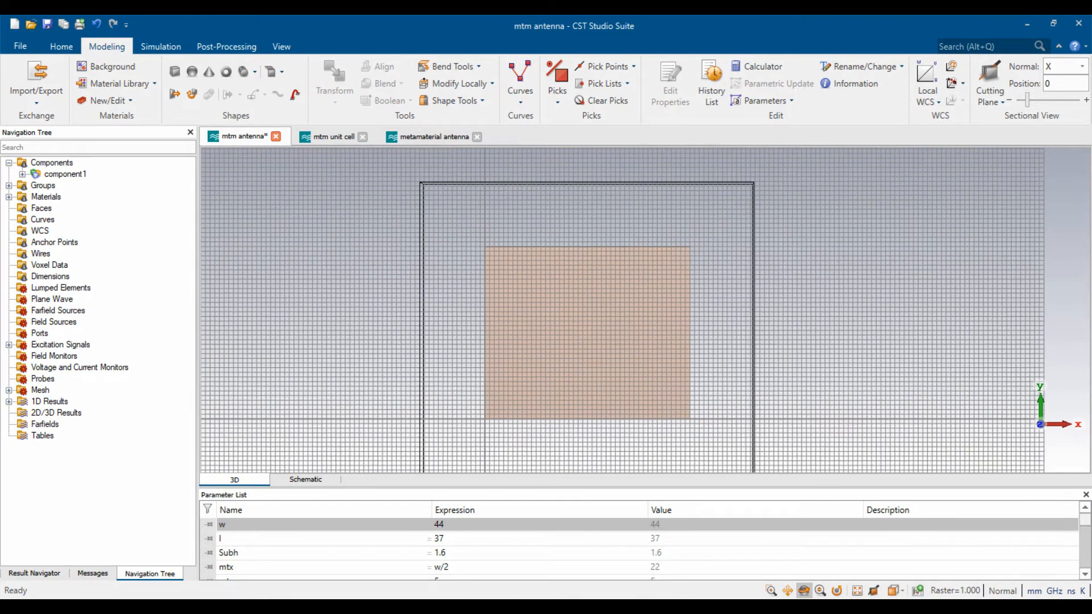
{"action": "left_click", "coordinate": [174, 71]}
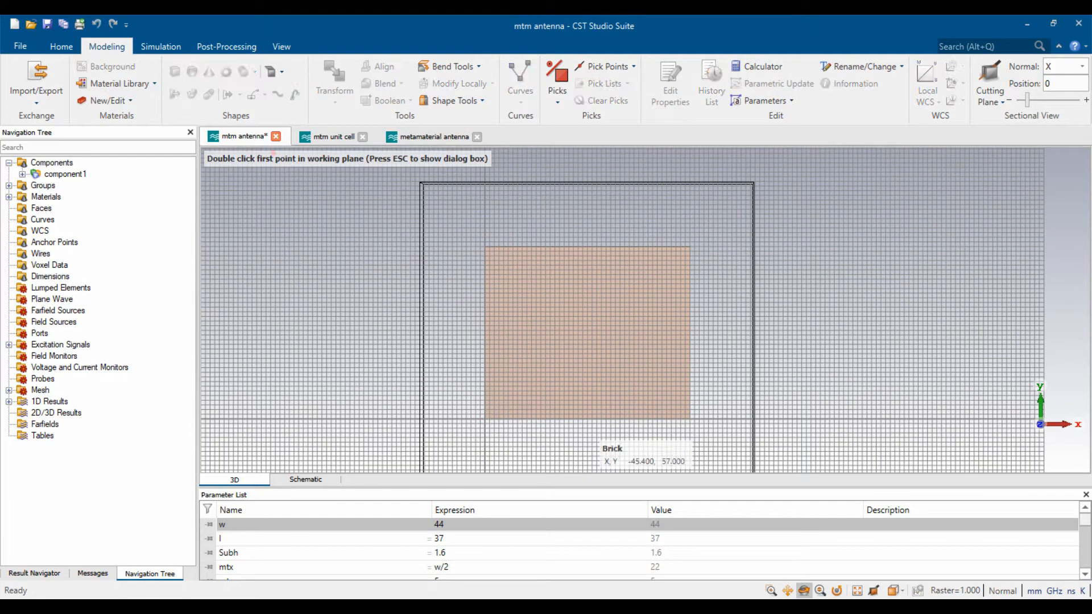
- Name the brick Ground with X 0–w, Y 0–l, Z -Subh -t to -Subh
{"action": "key", "text": "Escape"}
{"action": "type", "text": "Gr"}
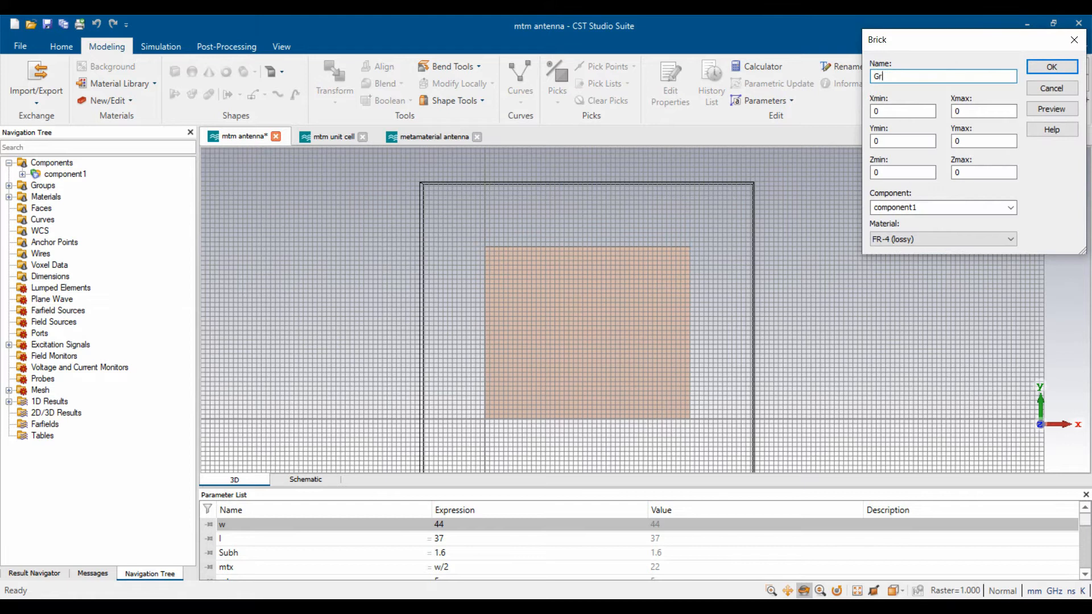
{"action": "type", "text": "ound"}
{"action": "key", "text": "Tab"}
{"action": "key", "text": "Tab"}
{"action": "type", "text": "w"}
{"action": "key", "text": "Tab"}
{"action": "key", "text": "Tab"}
{"action": "type", "text": "l"}
{"action": "key", "text": "Tab"}
{"action": "type", "text": "-Su"}
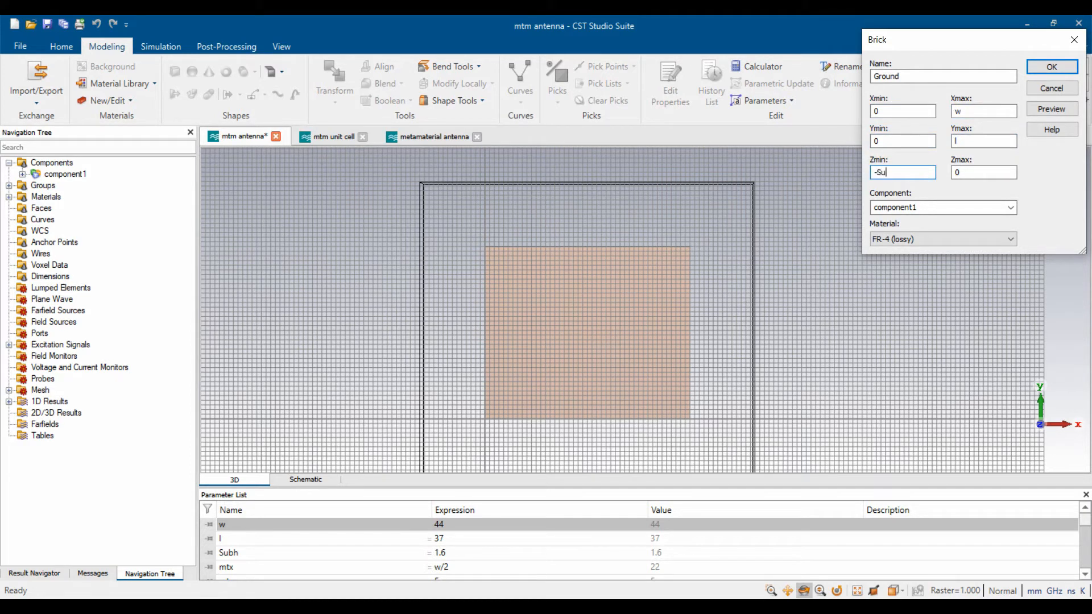
{"action": "type", "text": "bh -t"}
{"action": "key", "text": "Tab"}
{"action": "type", "text": "-Subh"}
- Make the Ground brick Copper (annealed), preview it, and create it
{"action": "left_click", "coordinate": [942, 240]}
{"action": "left_click", "coordinate": [943, 239]}
{"action": "left_click", "coordinate": [942, 239]}
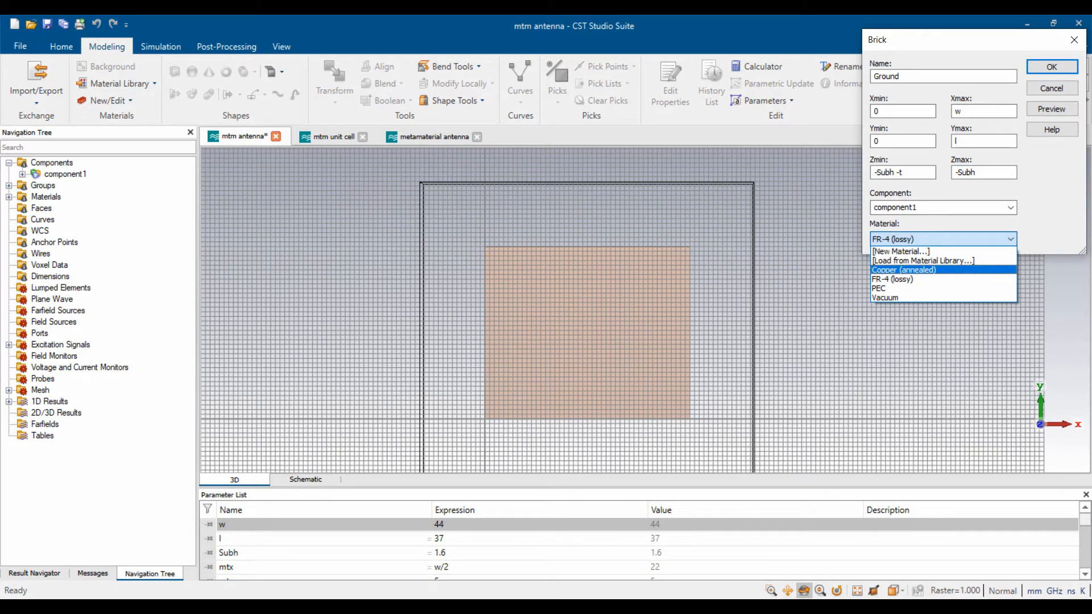
{"action": "left_click", "coordinate": [903, 270]}
{"action": "left_click", "coordinate": [1051, 109]}
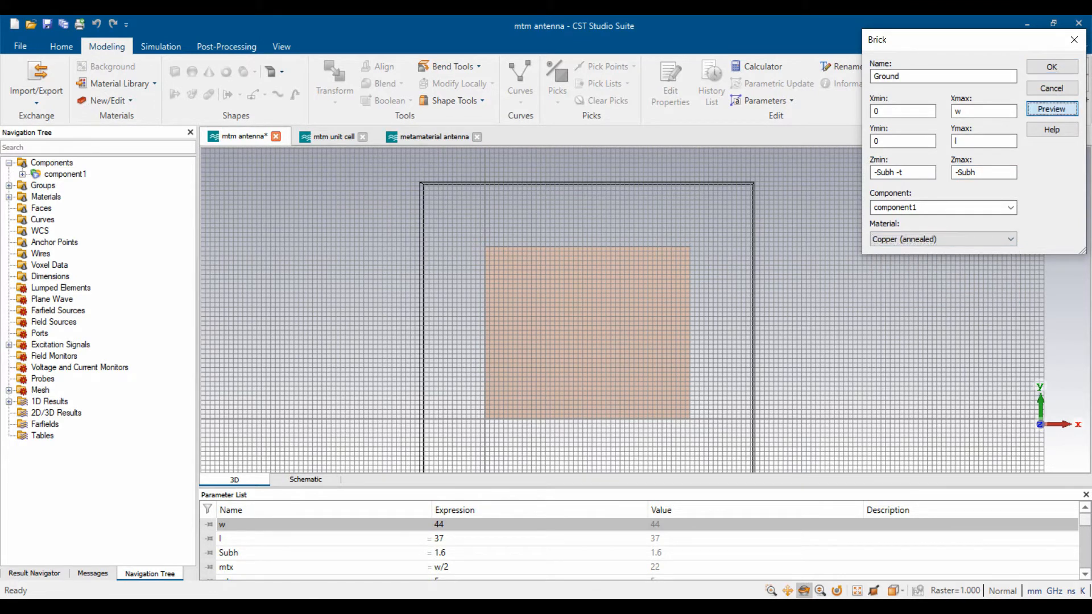
{"action": "left_click", "coordinate": [1051, 66]}
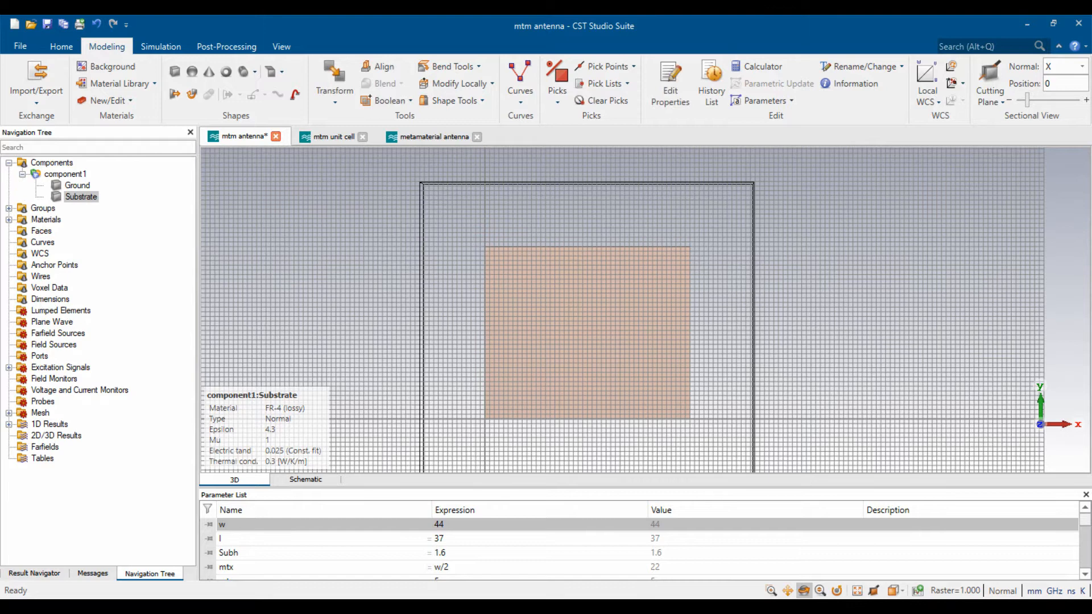
- Inspect the model from the back and front views, fitting it to the window
{"action": "key", "text": "Escape"}
{"action": "key", "text": "3"}
{"action": "key", "text": "space"}
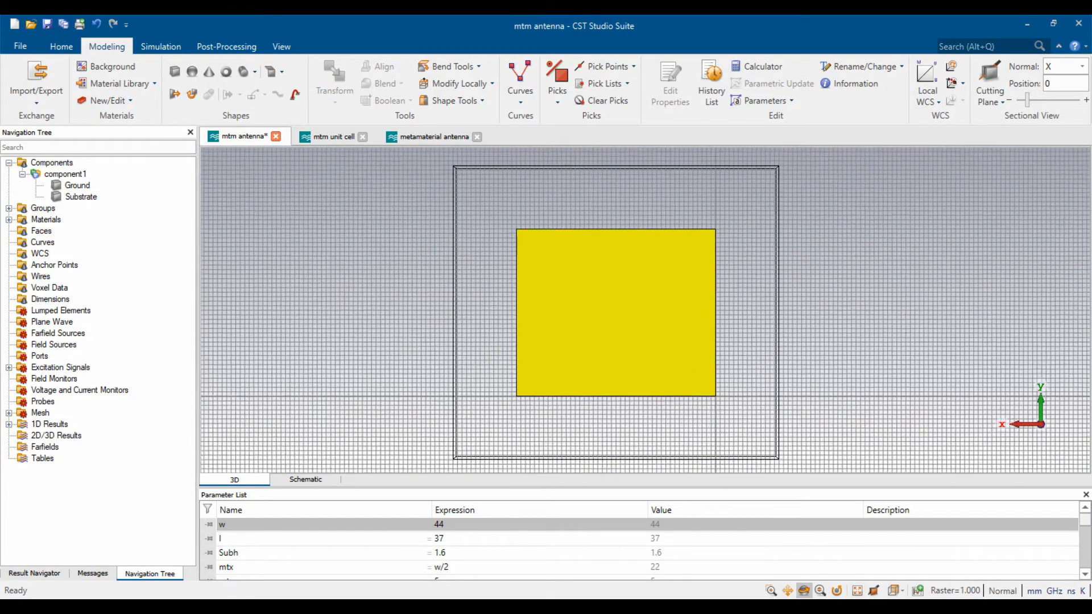
{"action": "key", "text": "5"}
{"action": "key", "text": "space"}
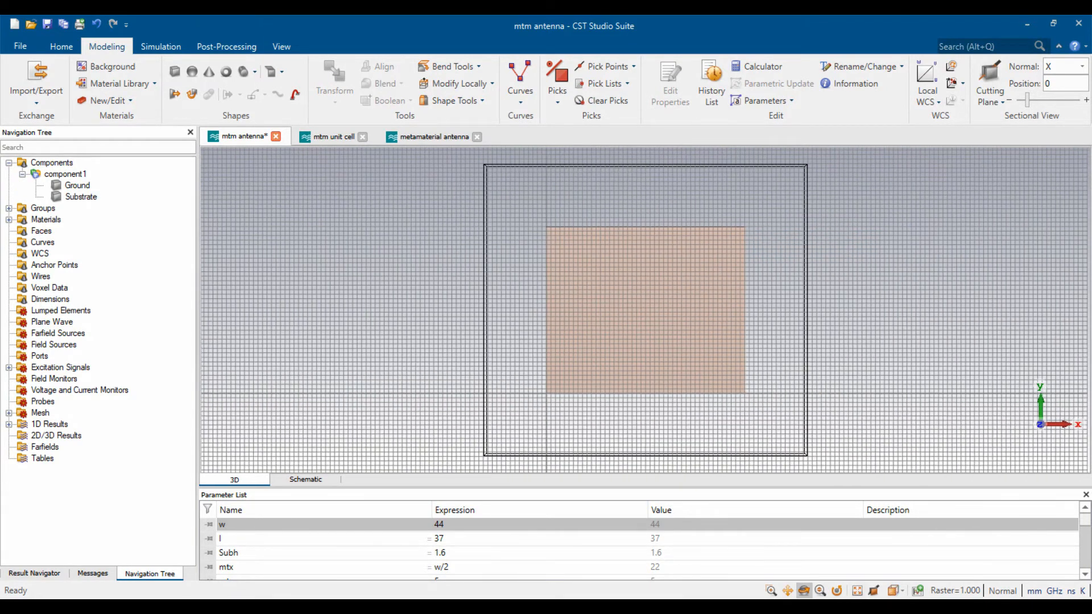
{"action": "scroll", "coordinate": [693, 265], "scroll_direction": "up", "scroll_amount": 3}
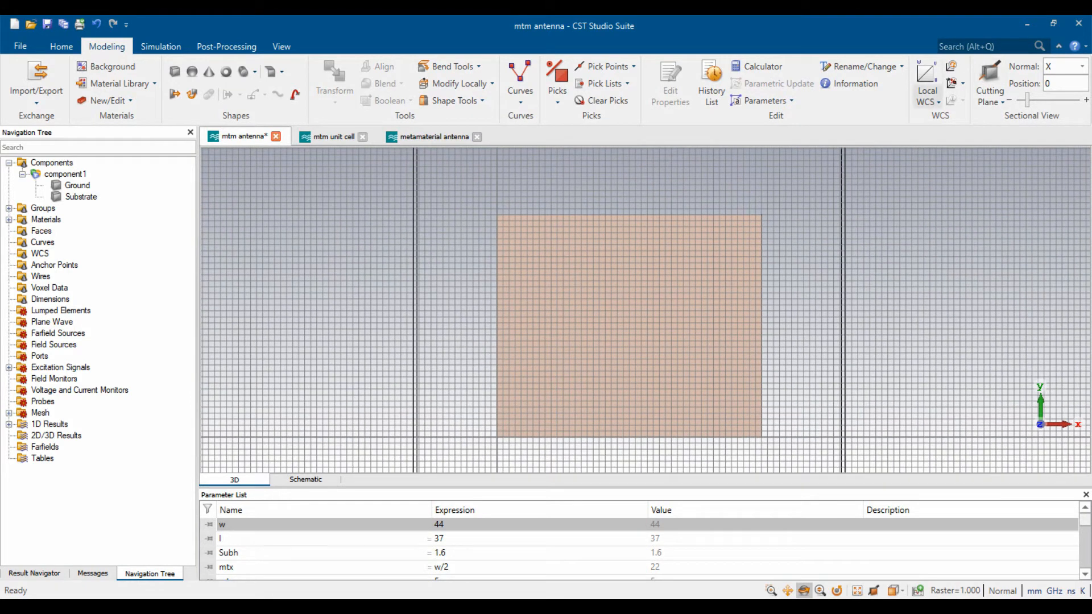
- Set the local coordinate system origin X to 11
{"action": "left_click", "coordinate": [927, 102]}
{"action": "left_click", "coordinate": [990, 134]}
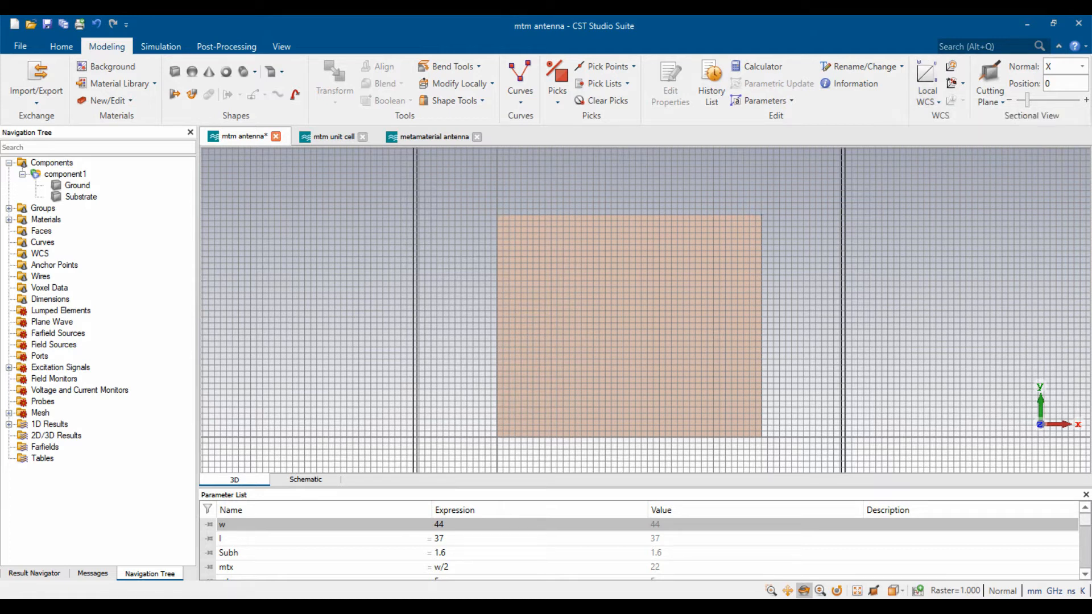
{"action": "type", "text": "11"}
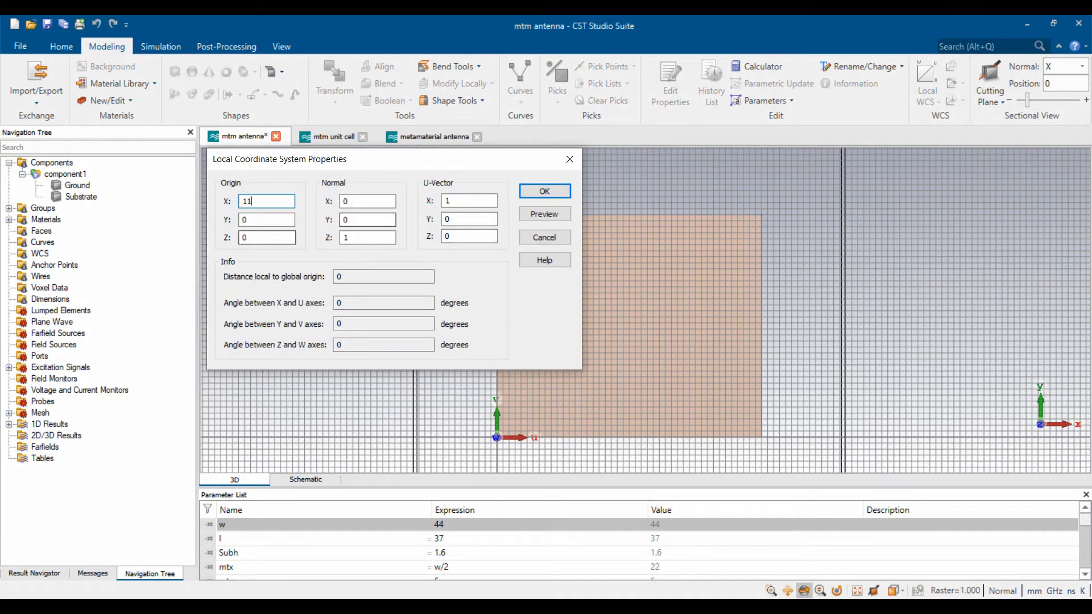
{"action": "key", "text": "Return"}
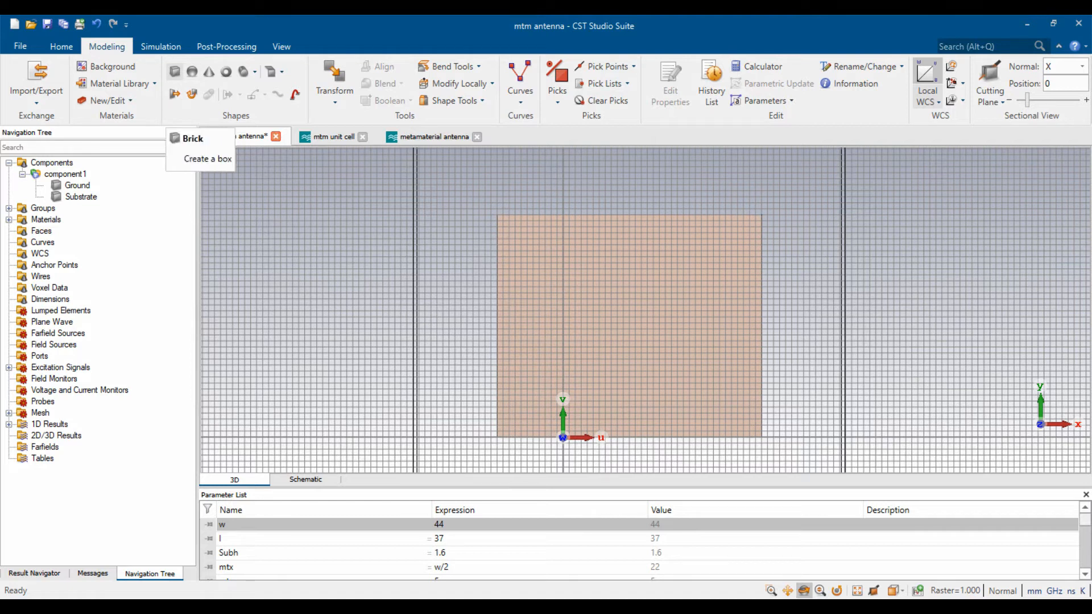
- Define a brick named Feedline with U -wf/2 to wf/2, V up to lf, W up to t
{"action": "left_click", "coordinate": [175, 72]}
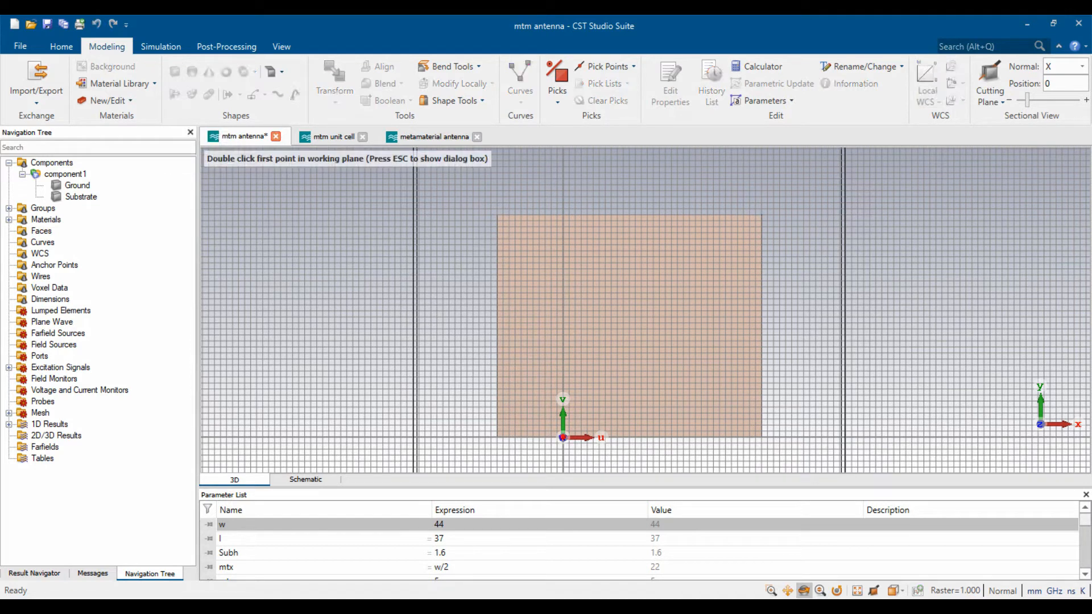
{"action": "key", "text": "Escape"}
{"action": "type", "text": "Feed"}
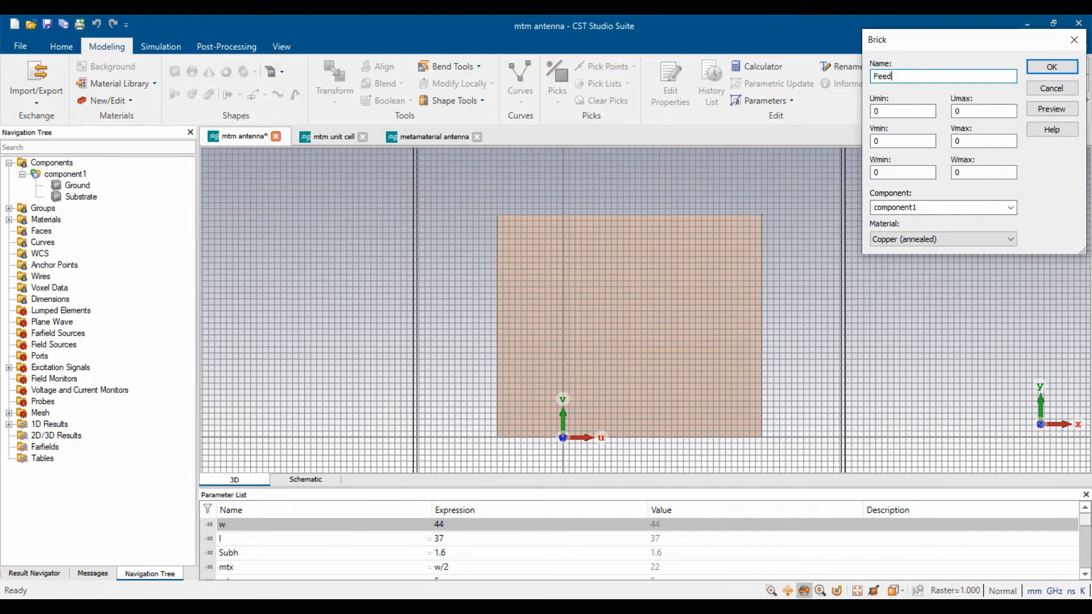
{"action": "type", "text": "line"}
{"action": "key", "text": "Tab"}
{"action": "type", "text": "-wf/2"}
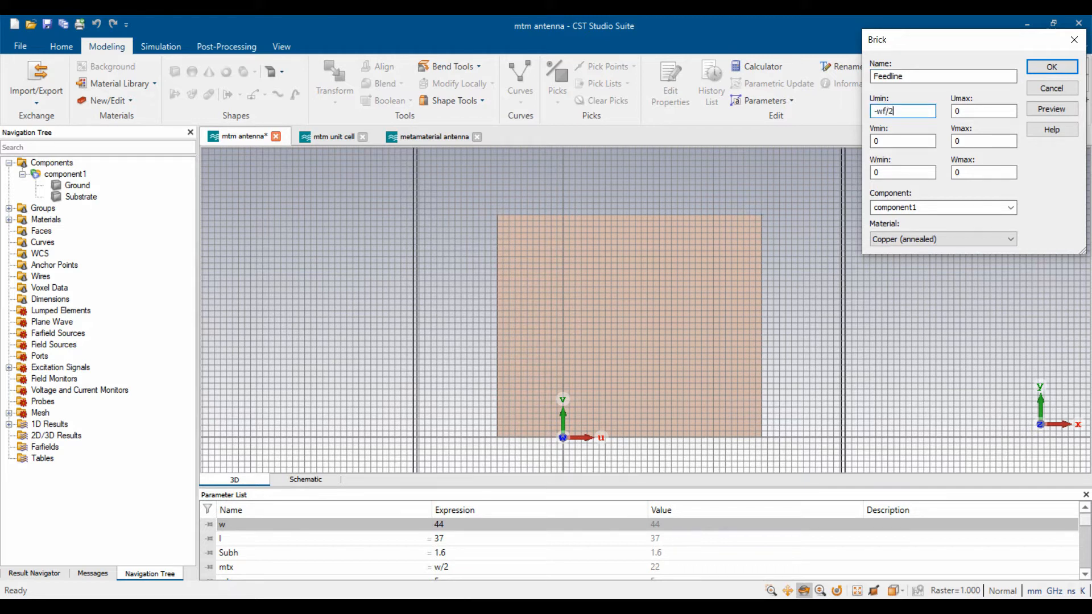
{"action": "key", "text": "Tab"}
{"action": "type", "text": "wf/2"}
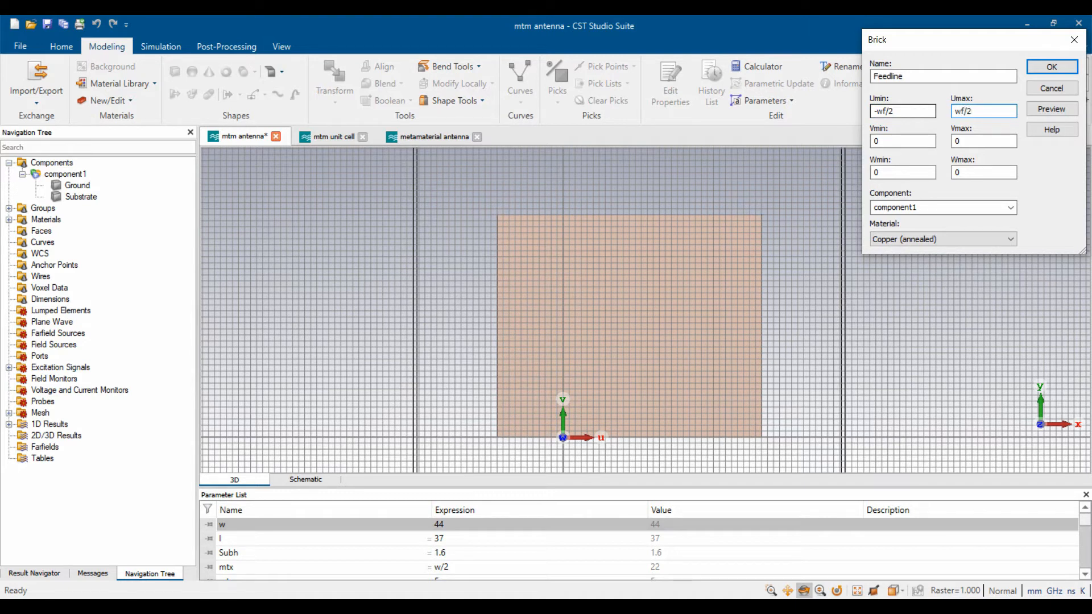
{"action": "key", "text": "Tab"}
{"action": "key", "text": "Tab"}
{"action": "type", "text": "lf"}
{"action": "key", "text": "Tab"}
{"action": "key", "text": "Tab"}
{"action": "type", "text": "t"}
{"action": "key", "text": "BackSpace"}
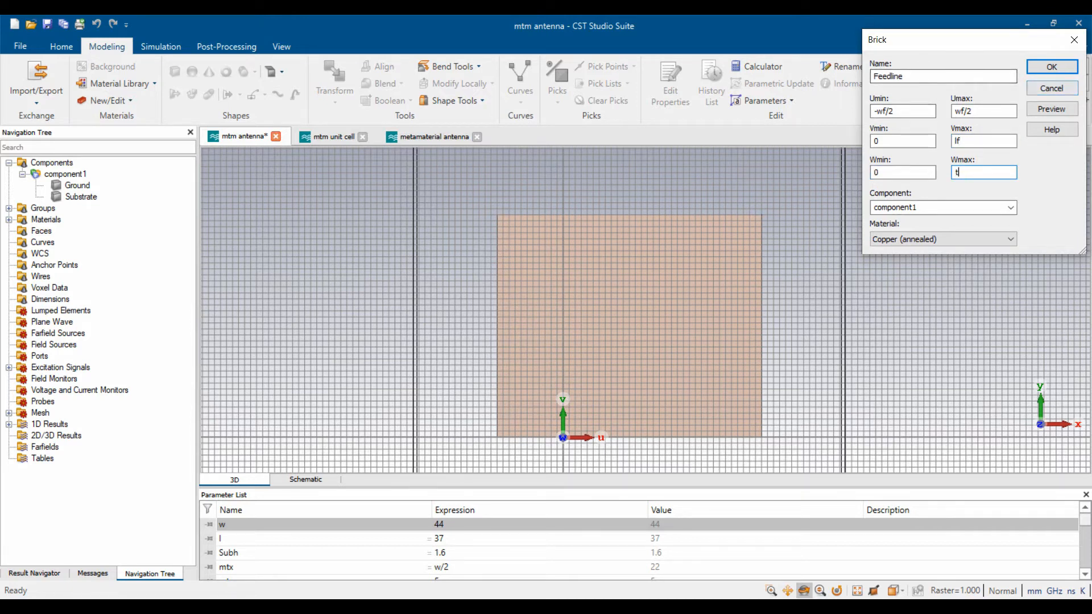
- Preview the Feedline, check the parameter values, and create the brick
{"action": "left_click", "coordinate": [1051, 109]}
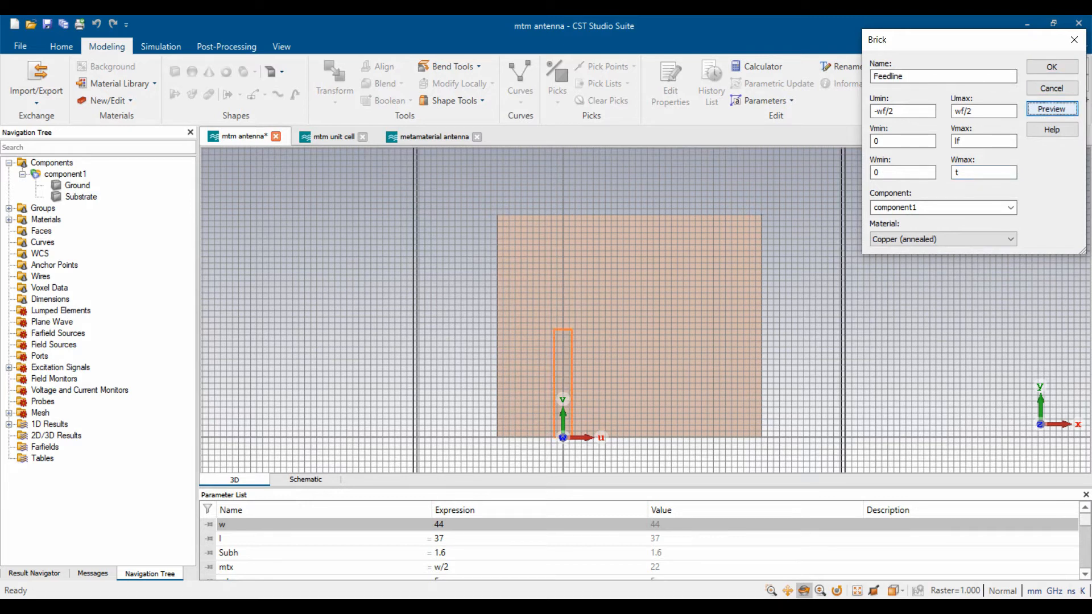
{"action": "left_click", "coordinate": [539, 553]}
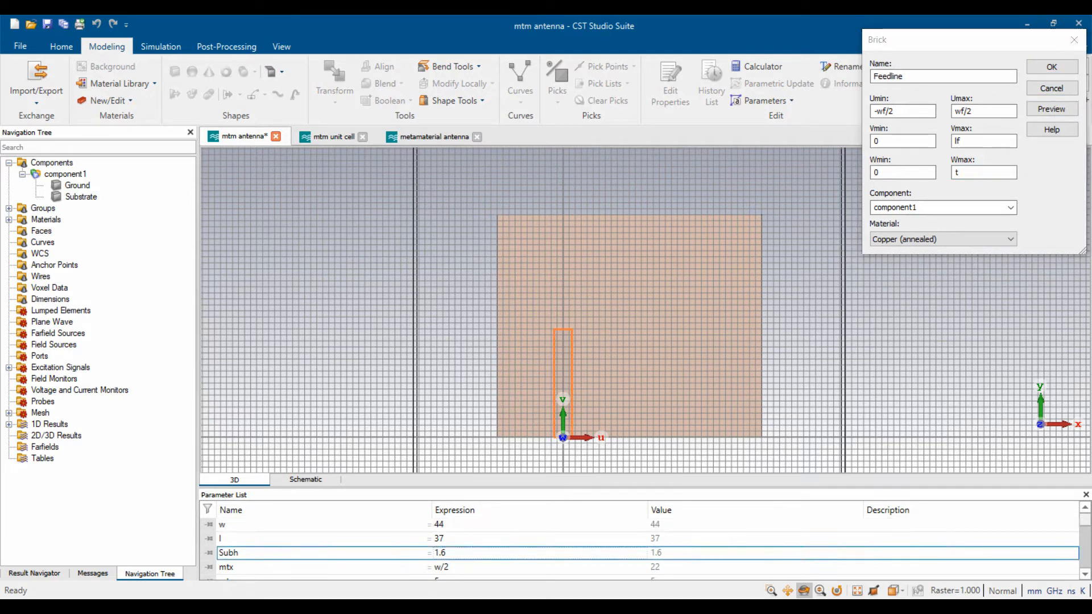
{"action": "scroll", "coordinate": [648, 545], "scroll_direction": "down", "scroll_amount": 5}
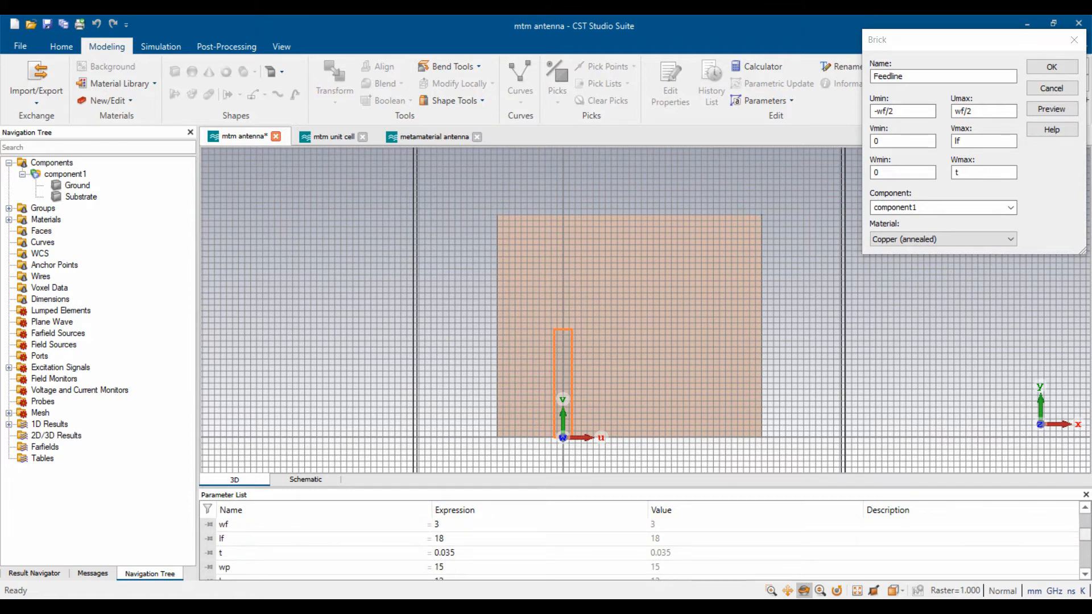
{"action": "scroll", "coordinate": [648, 545], "scroll_direction": "up", "scroll_amount": 1}
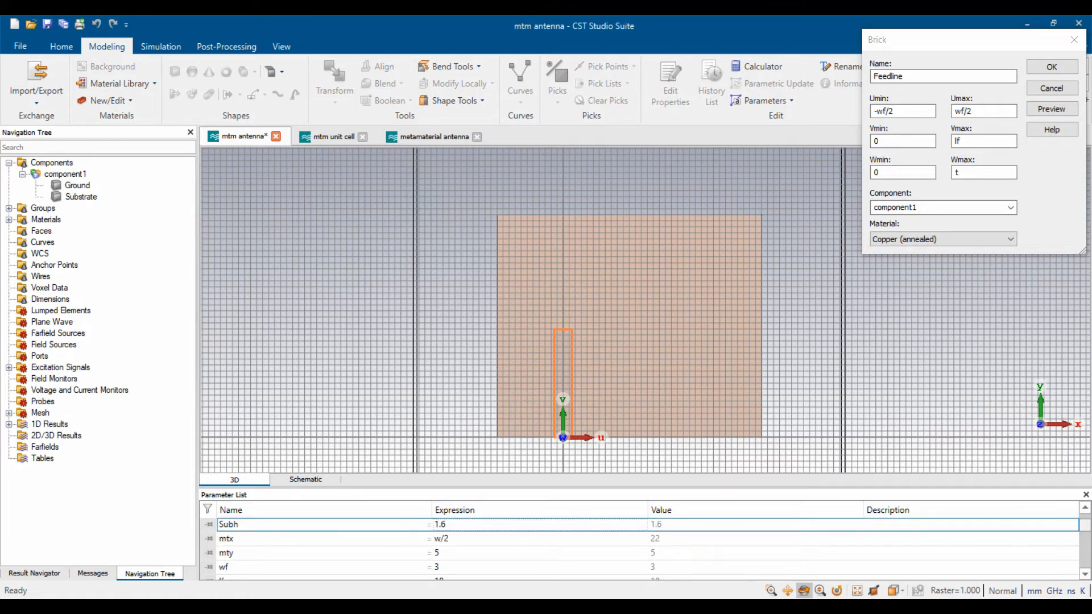
{"action": "scroll", "coordinate": [648, 546], "scroll_direction": "up", "scroll_amount": 1}
{"action": "left_click", "coordinate": [1051, 66]}
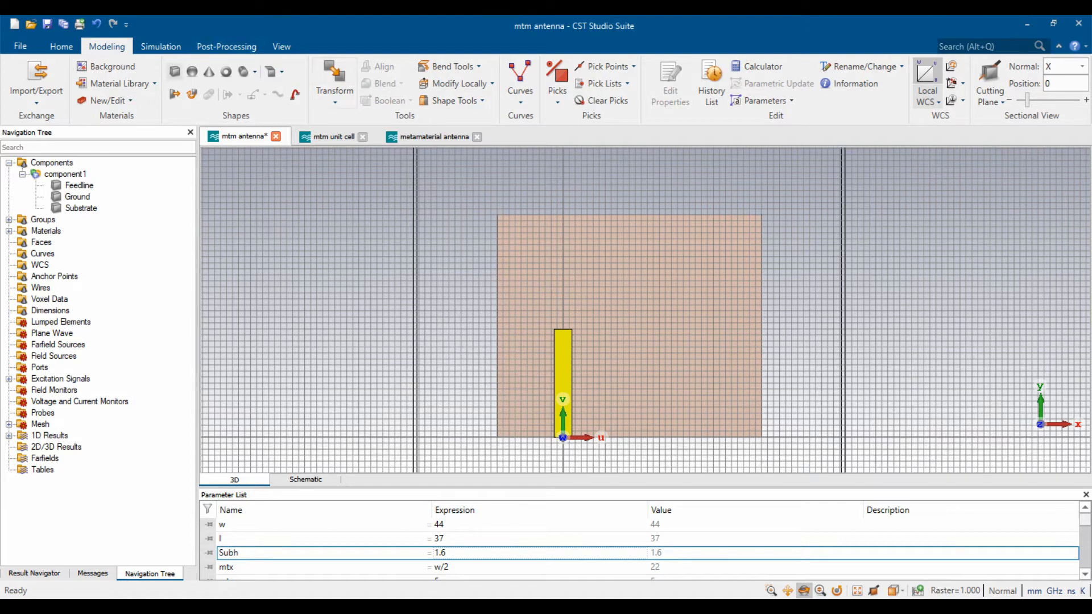
- Define a brick named Patch with U -wp/2 to wp/2, V lf - x*lp to lf + y*lp, W up to t
{"action": "left_click", "coordinate": [175, 71]}
{"action": "key", "text": "Escape"}
{"action": "type", "text": "Patch"}
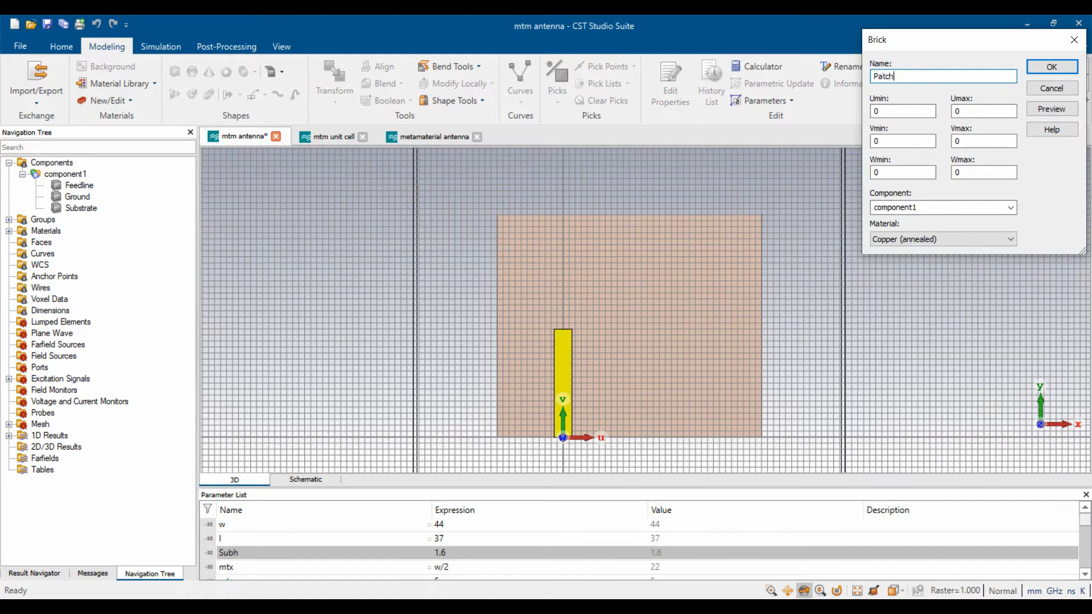
{"action": "key", "text": "Tab"}
{"action": "type", "text": "-wp/2"}
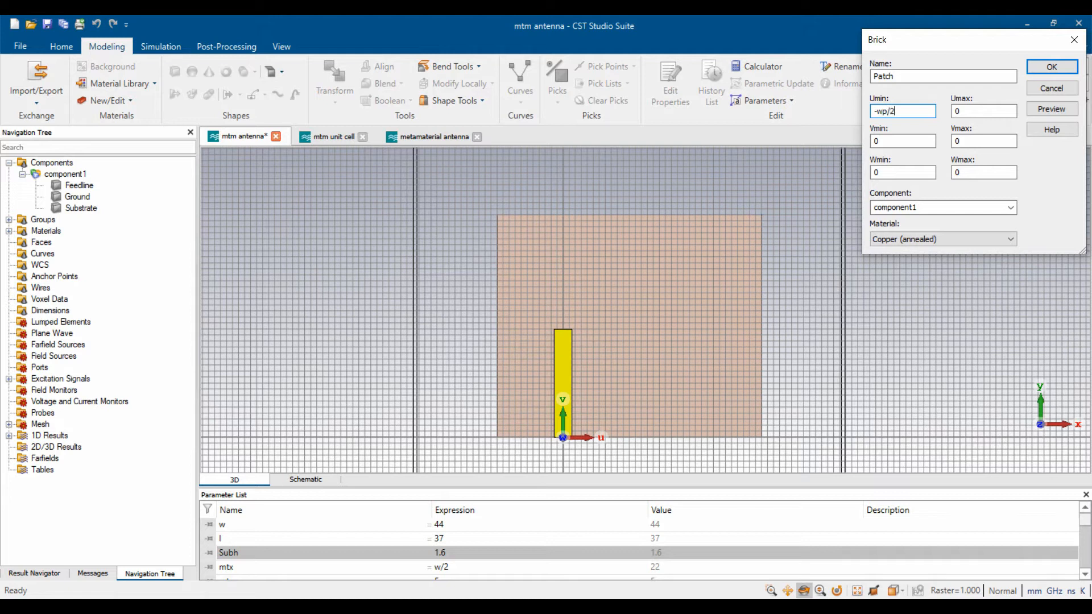
{"action": "key", "text": "Tab"}
{"action": "type", "text": "wp/2"}
{"action": "key", "text": "Tab"}
{"action": "type", "text": "lf"}
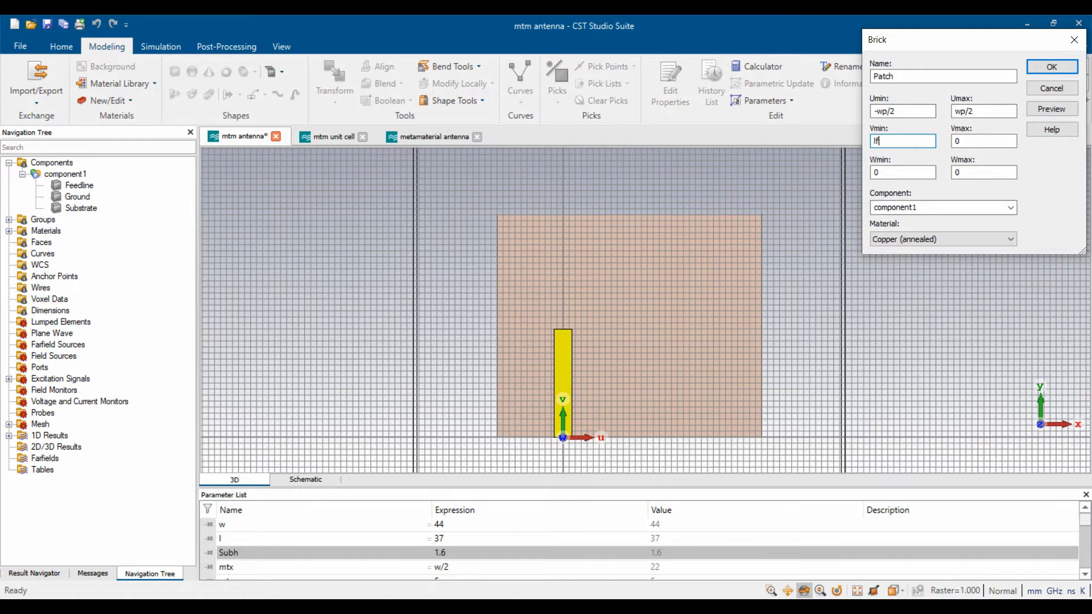
{"action": "type", "text": " - x*lp/"}
{"action": "key", "text": "BackSpace"}
{"action": "key", "text": "Tab"}
{"action": "type", "text": "l"}
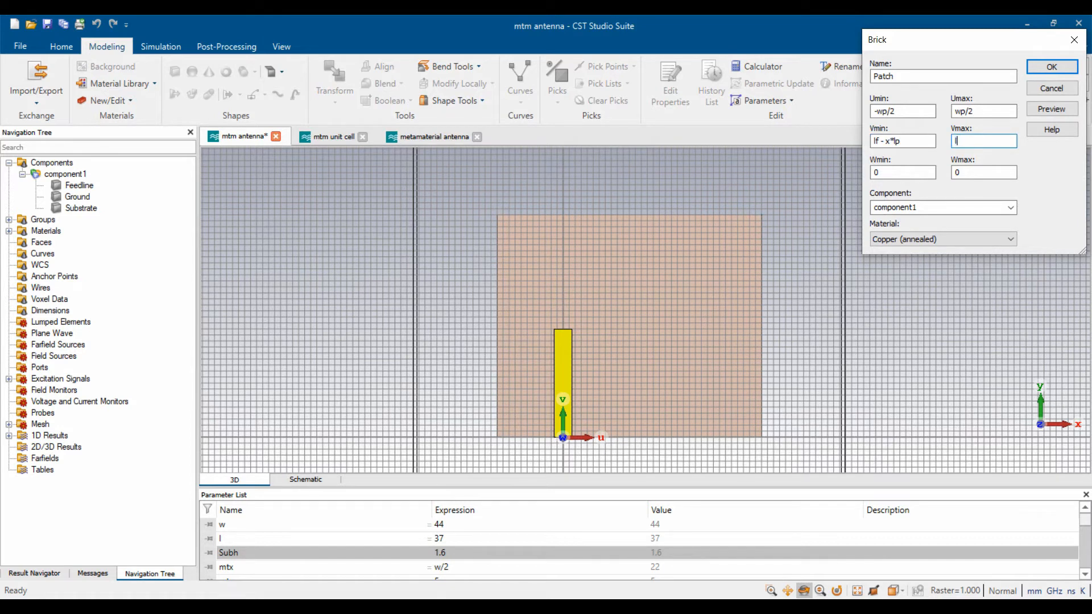
{"action": "type", "text": "f + y*lp"}
{"action": "key", "text": "Tab"}
{"action": "key", "text": "Tab"}
{"action": "type", "text": "t"}
{"action": "key", "text": "BackSpace"}
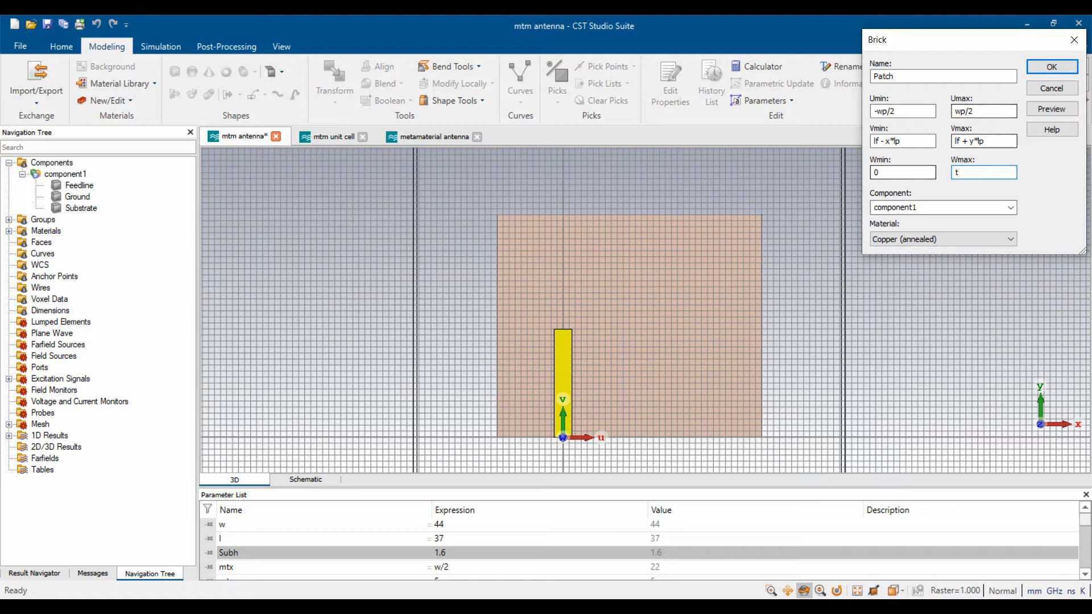
- Preview the Patch, check the lp, x and y values, and create it
{"action": "left_click", "coordinate": [1051, 109]}
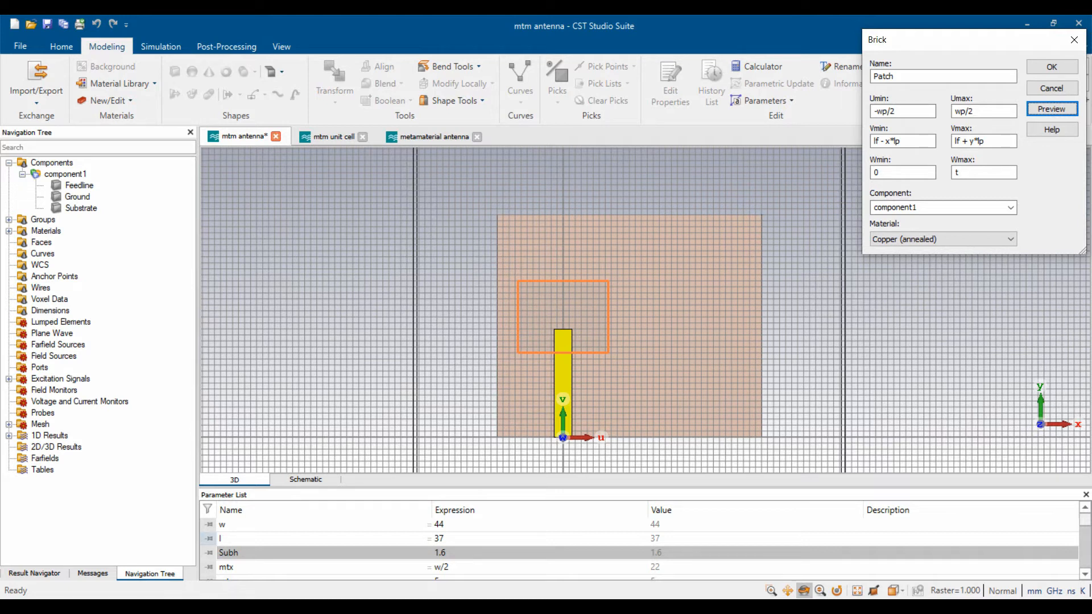
{"action": "left_click", "coordinate": [245, 538]}
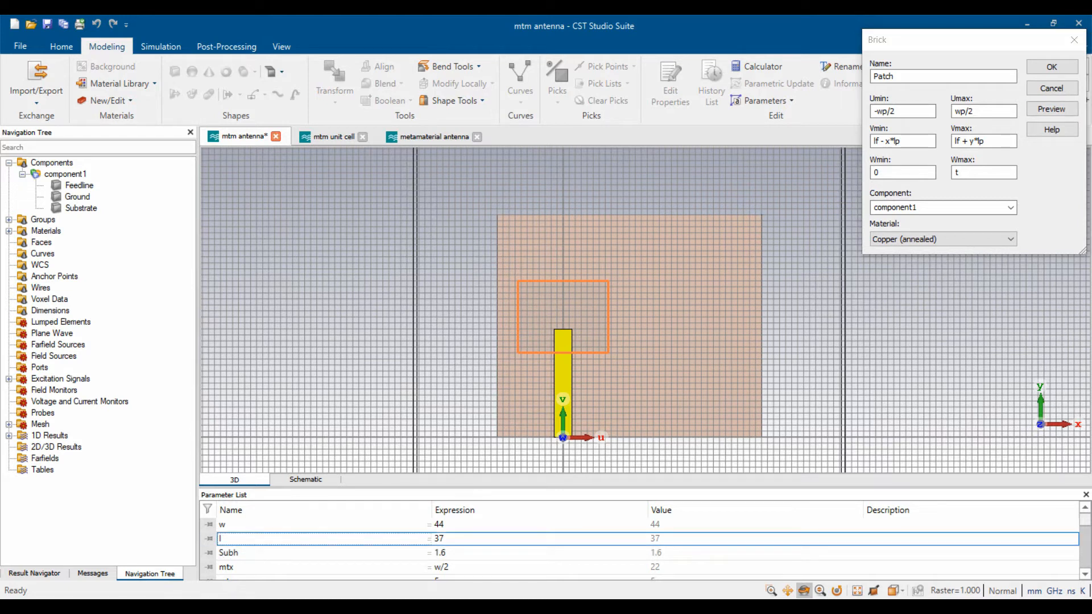
{"action": "key", "text": "Down"}
{"action": "key", "text": "Down"}
{"action": "key", "text": "Down"}
{"action": "key", "text": "Down"}
{"action": "key", "text": "Down"}
{"action": "key", "text": "Down"}
{"action": "key", "text": "Down"}
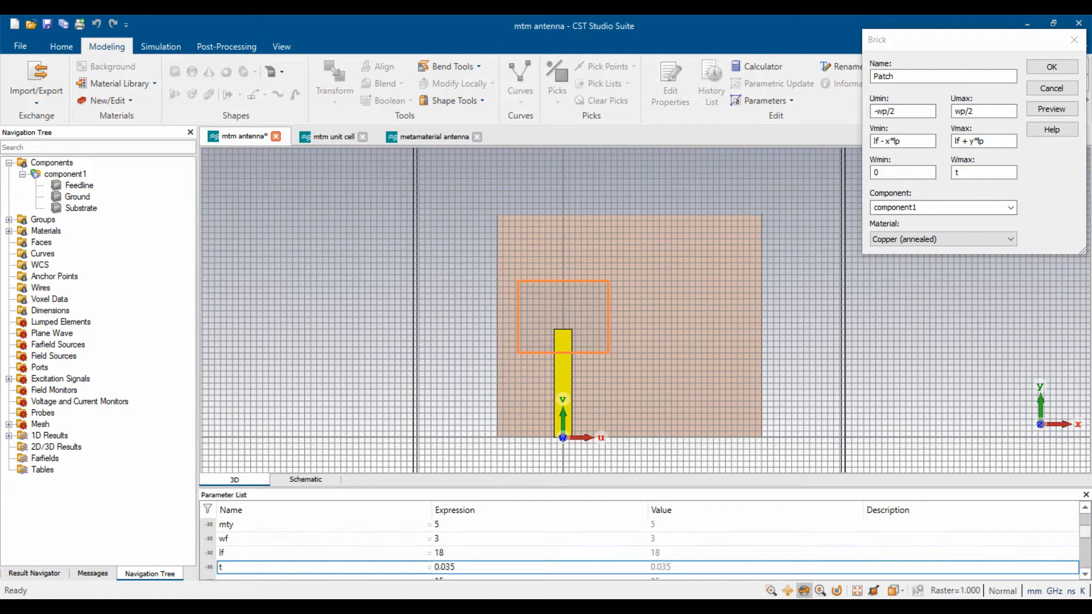
{"action": "key", "text": "Down"}
{"action": "key", "text": "Down"}
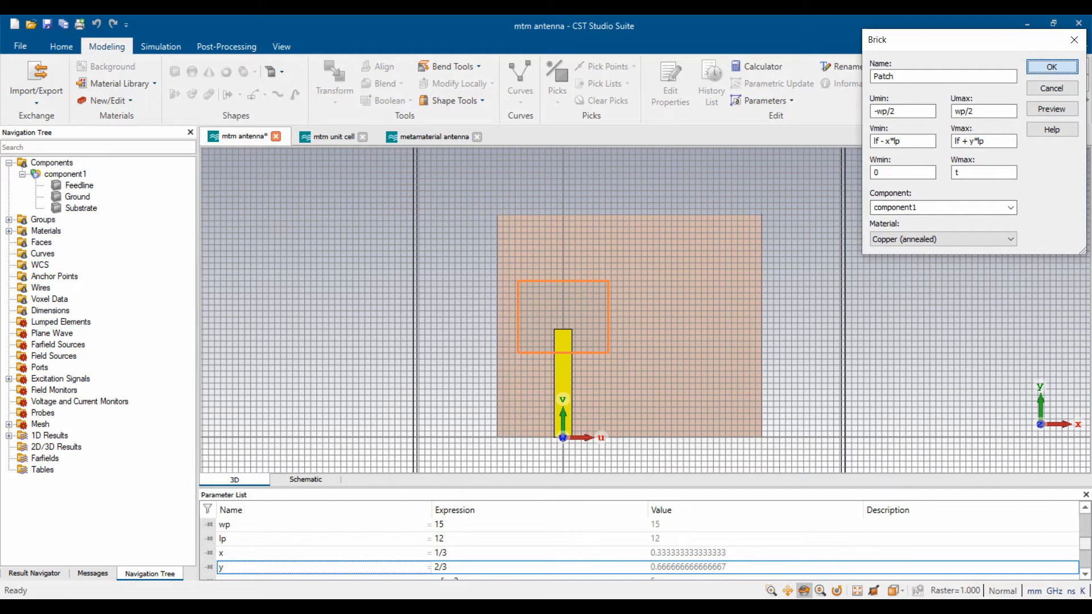
{"action": "left_click", "coordinate": [1051, 66]}
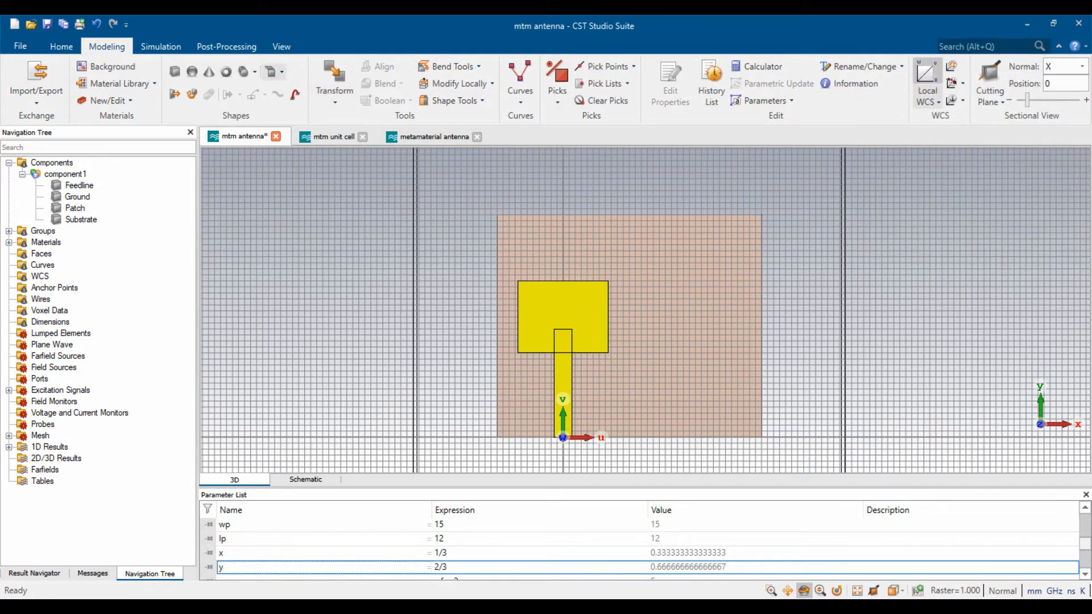
- Start a new brick and name it Inset_Cut
{"action": "left_click", "coordinate": [174, 71]}
{"action": "key", "text": "Escape"}
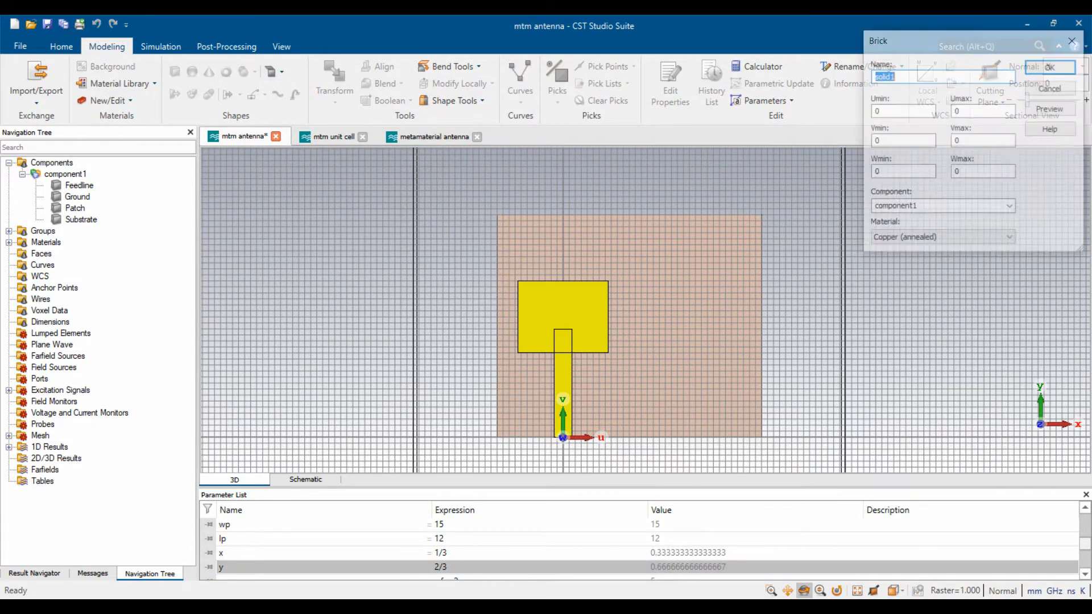
{"action": "type", "text": "Slot"}
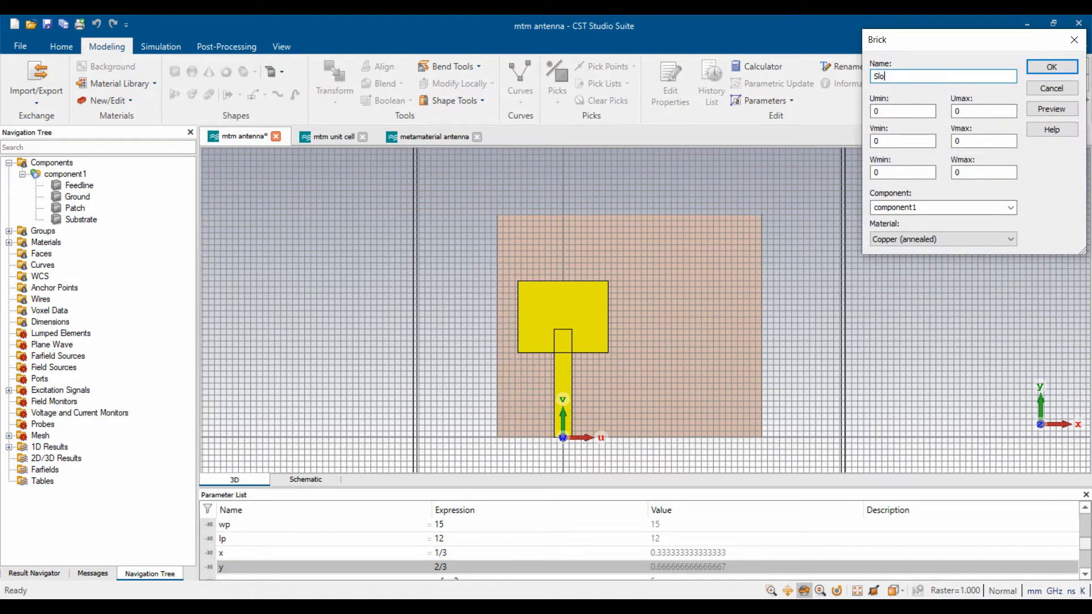
{"action": "key", "text": "BackSpace"}
{"action": "key", "text": "BackSpace"}
{"action": "key", "text": "BackSpace"}
{"action": "key", "text": "BackSpace"}
{"action": "type", "text": "C"}
{"action": "type", "text": "t"}
{"action": "key", "text": "BackSpace"}
{"action": "key", "text": "BackSpace"}
{"action": "key", "text": "BackSpace"}
{"action": "type", "text": "IN"}
{"action": "key", "text": "BackSpace"}
{"action": "type", "text": "nset_Cut"}
- Set Inset_Cut to U -wc/2 to wc/2, V up to lf, W up to t
{"action": "key", "text": "Tab"}
{"action": "type", "text": "-wc/2"}
{"action": "key", "text": "Tab"}
{"action": "type", "text": "wc/2"}
{"action": "key", "text": "Tab"}
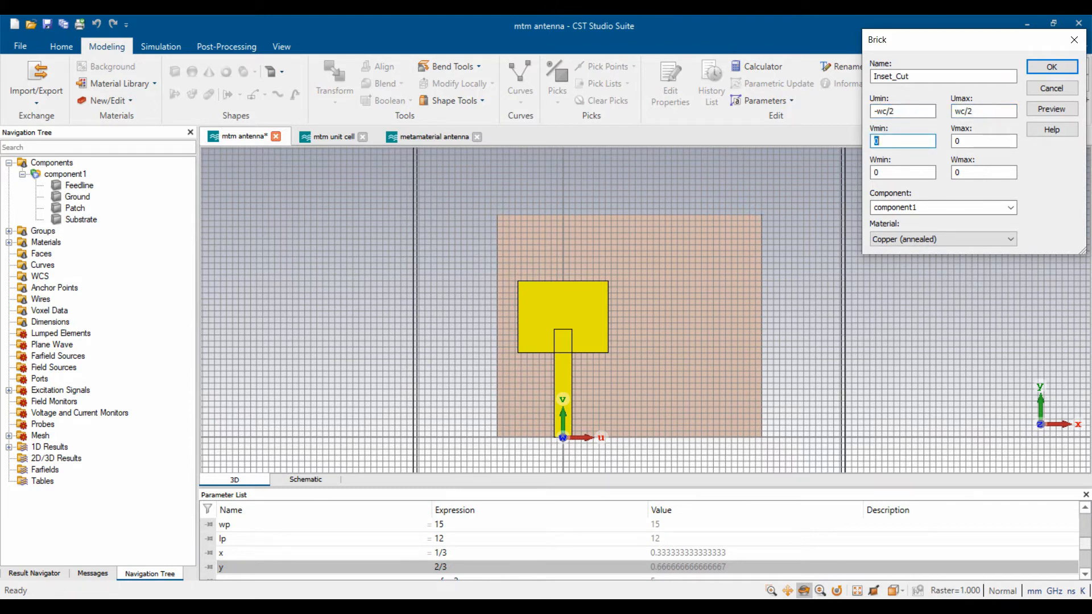
{"action": "type", "text": "lf - x*lp"}
{"action": "key", "text": "Tab"}
{"action": "type", "text": "lf"}
{"action": "key", "text": "Tab"}
{"action": "key", "text": "Tab"}
{"action": "type", "text": "t"}
{"action": "key", "text": "BackSpace"}
- Preview Inset_Cut, check the wc, lc and C_r values, and create it
{"action": "left_click", "coordinate": [1051, 109]}
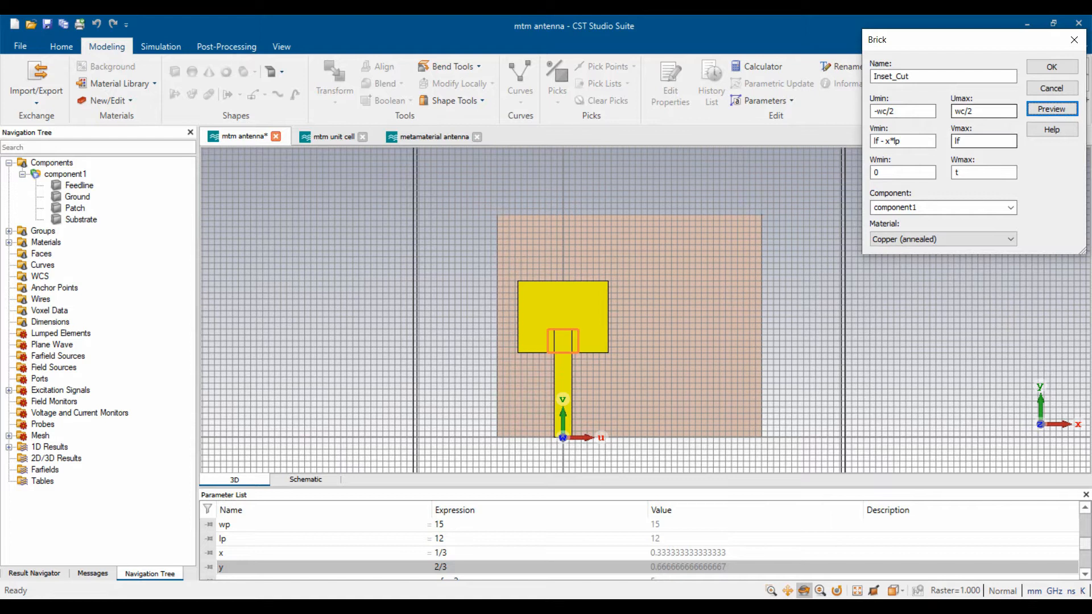
{"action": "left_click", "coordinate": [511, 538]}
{"action": "key", "text": "Down"}
{"action": "key", "text": "Down"}
{"action": "key", "text": "Down"}
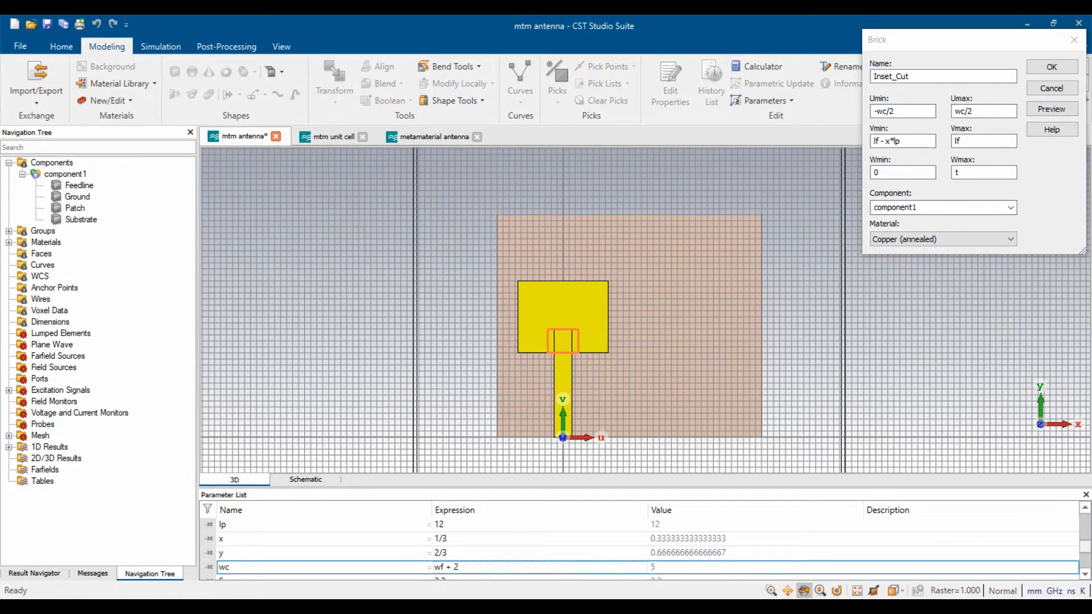
{"action": "key", "text": "Down"}
{"action": "key", "text": "Up"}
{"action": "key", "text": "Up"}
{"action": "key", "text": "Down"}
{"action": "key", "text": "Down"}
{"action": "key", "text": "Down"}
{"action": "key", "text": "Down"}
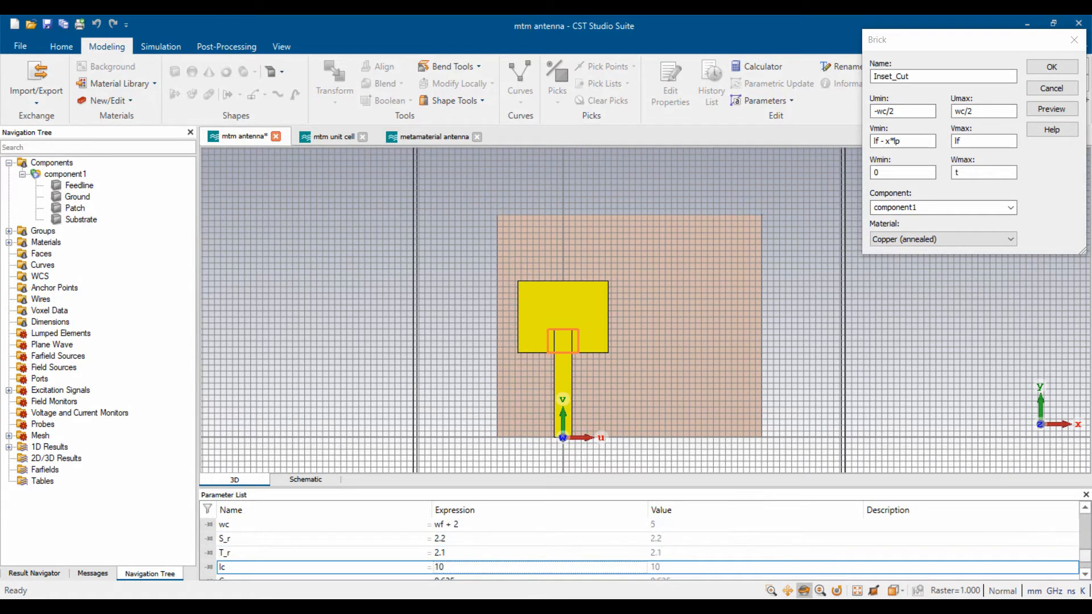
{"action": "key", "text": "Down"}
{"action": "key", "text": "Up"}
{"action": "key", "text": "Up"}
{"action": "key", "text": "Up"}
{"action": "key", "text": "Up"}
{"action": "key", "text": "Up"}
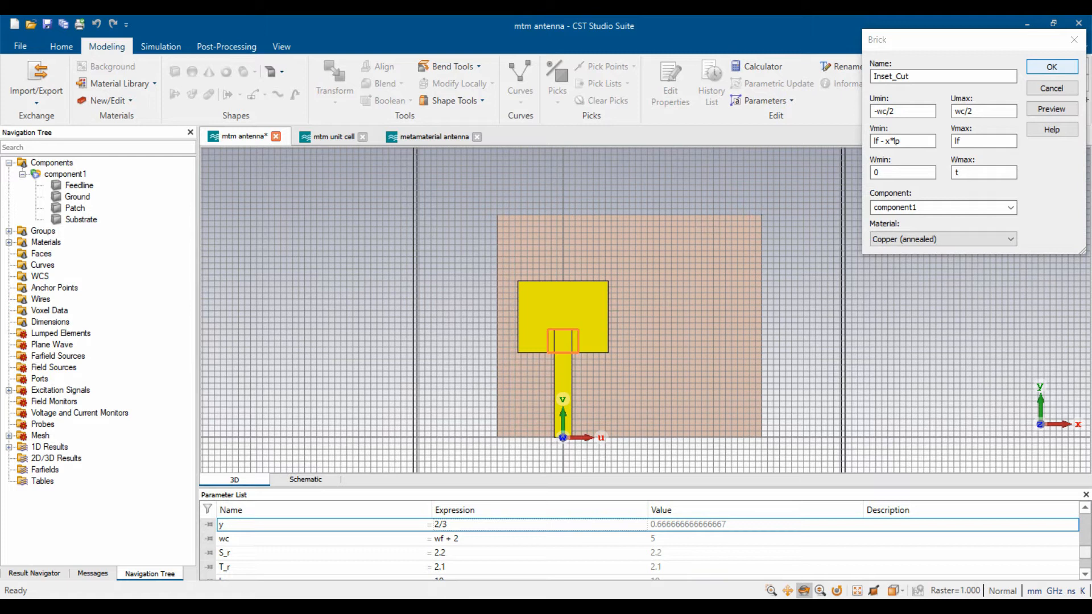
{"action": "key", "text": "Return"}
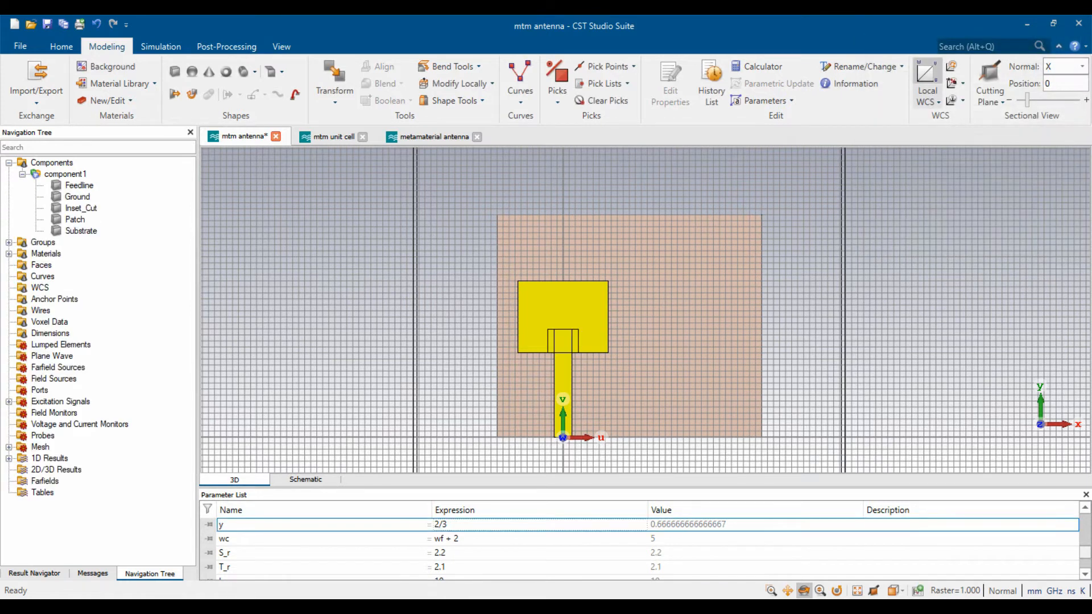
- Subtract Inset_Cut from the Patch to cut the inset notch
{"action": "scroll", "coordinate": [563, 340], "scroll_direction": "up", "scroll_amount": 3}
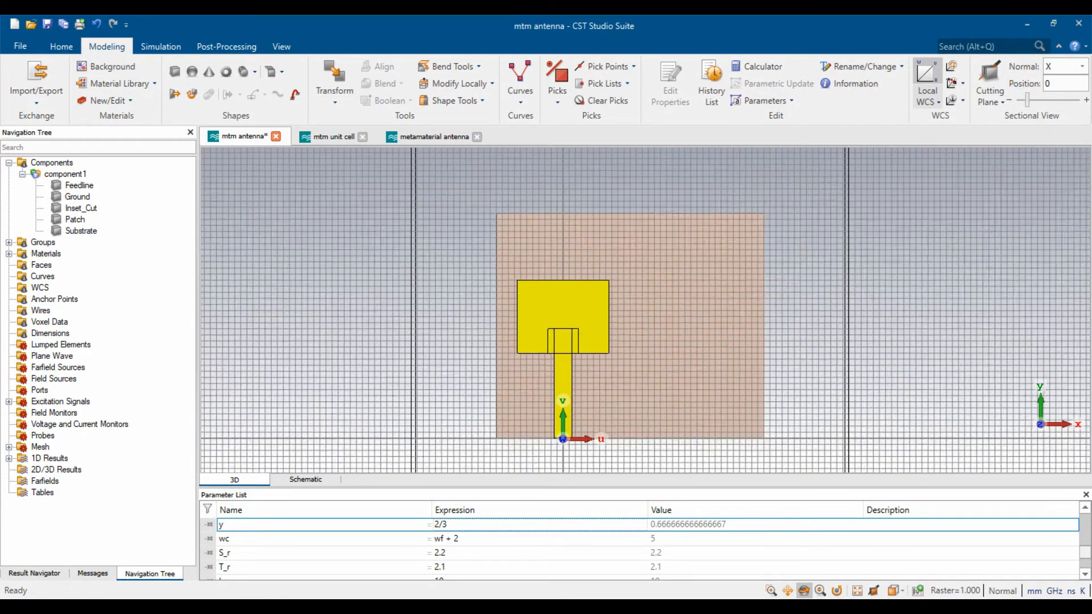
{"action": "scroll", "coordinate": [563, 341], "scroll_direction": "down", "scroll_amount": 1}
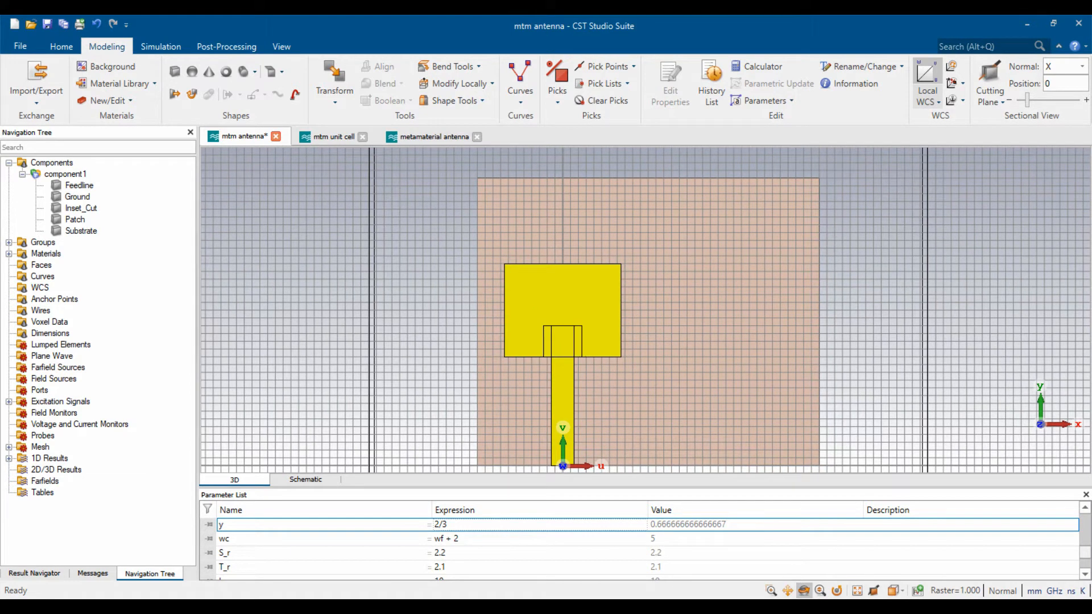
{"action": "scroll", "coordinate": [576, 326], "scroll_direction": "down", "scroll_amount": 3}
{"action": "scroll", "coordinate": [593, 367], "scroll_direction": "up", "scroll_amount": 2}
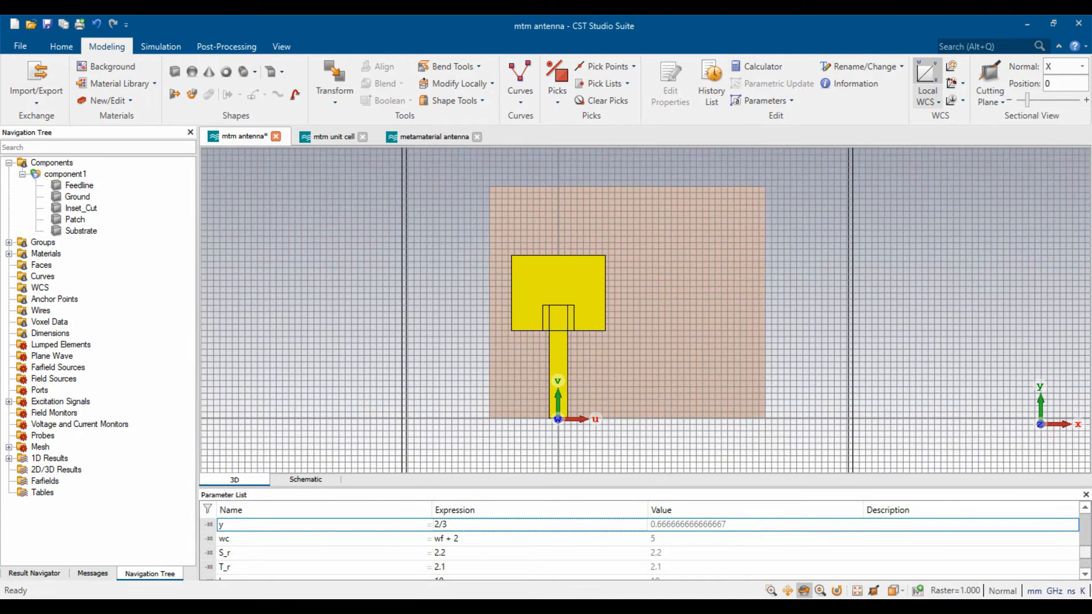
{"action": "scroll", "coordinate": [588, 318], "scroll_direction": "up", "scroll_amount": 1}
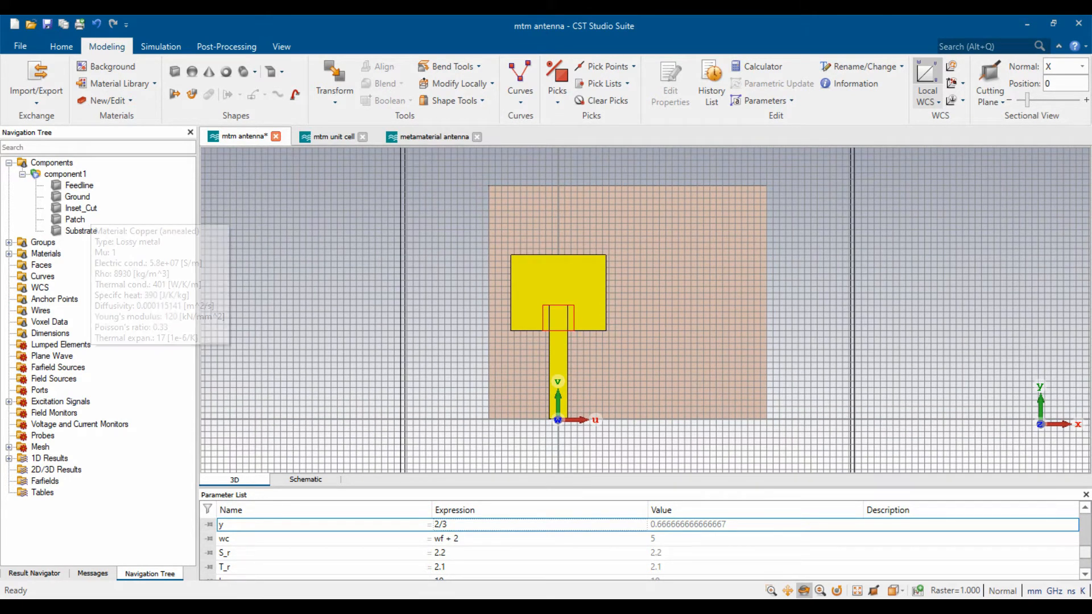
{"action": "left_click", "coordinate": [81, 208]}
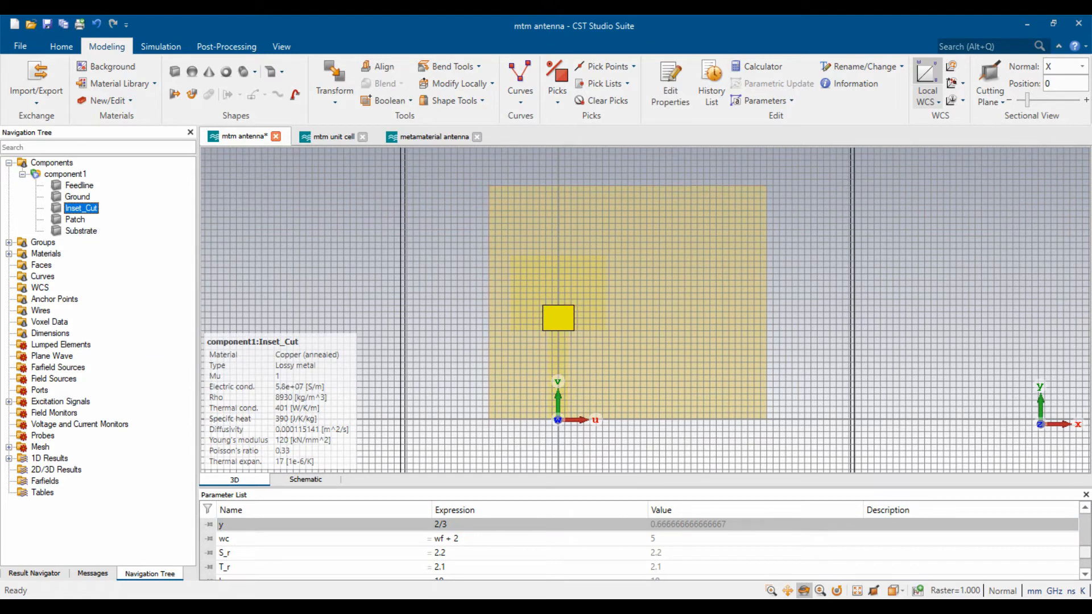
{"action": "key", "text": "Escape"}
{"action": "double_click", "coordinate": [558, 289]}
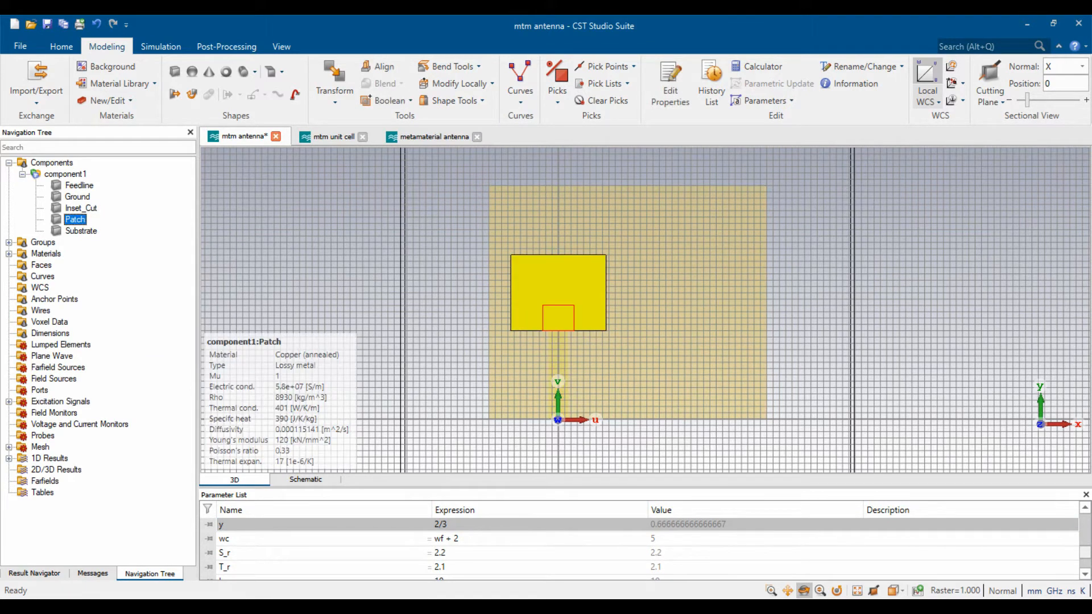
{"action": "left_click", "coordinate": [390, 100]}
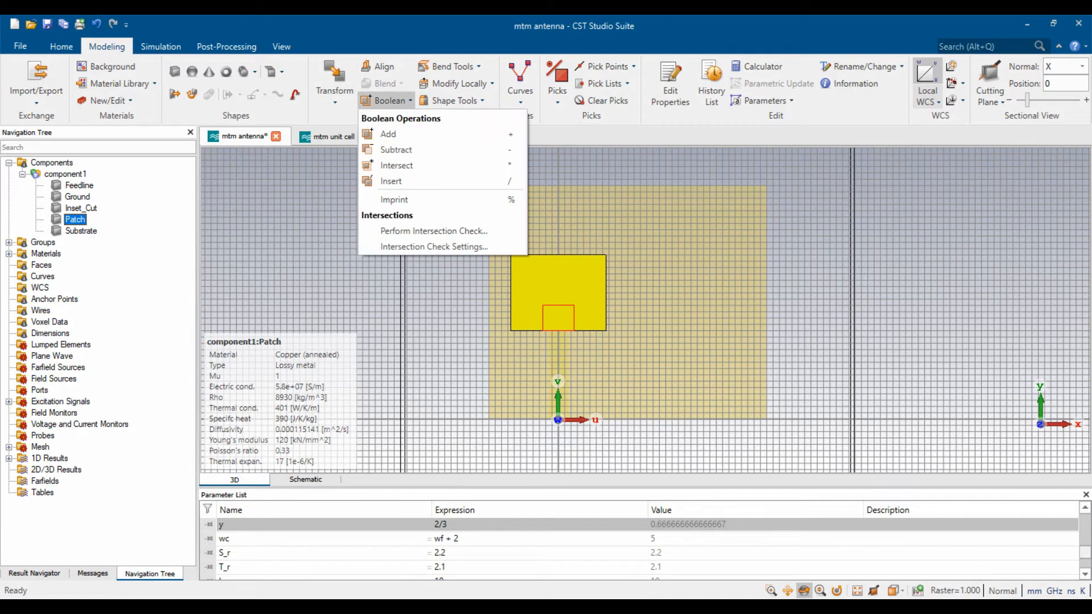
{"action": "left_click", "coordinate": [396, 150]}
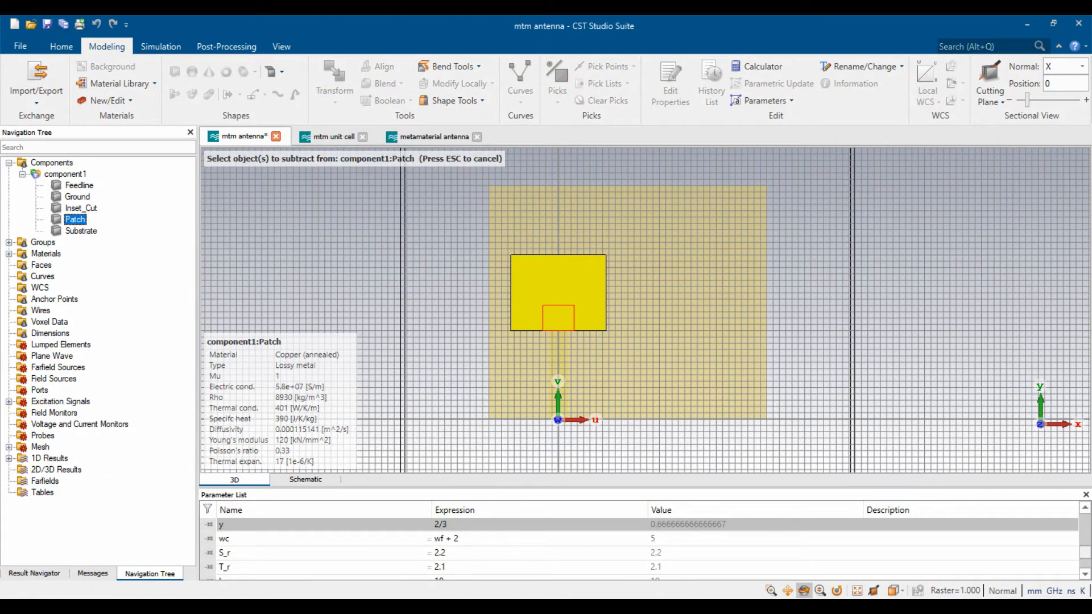
{"action": "double_click", "coordinate": [558, 318]}
{"action": "key", "text": "Return"}
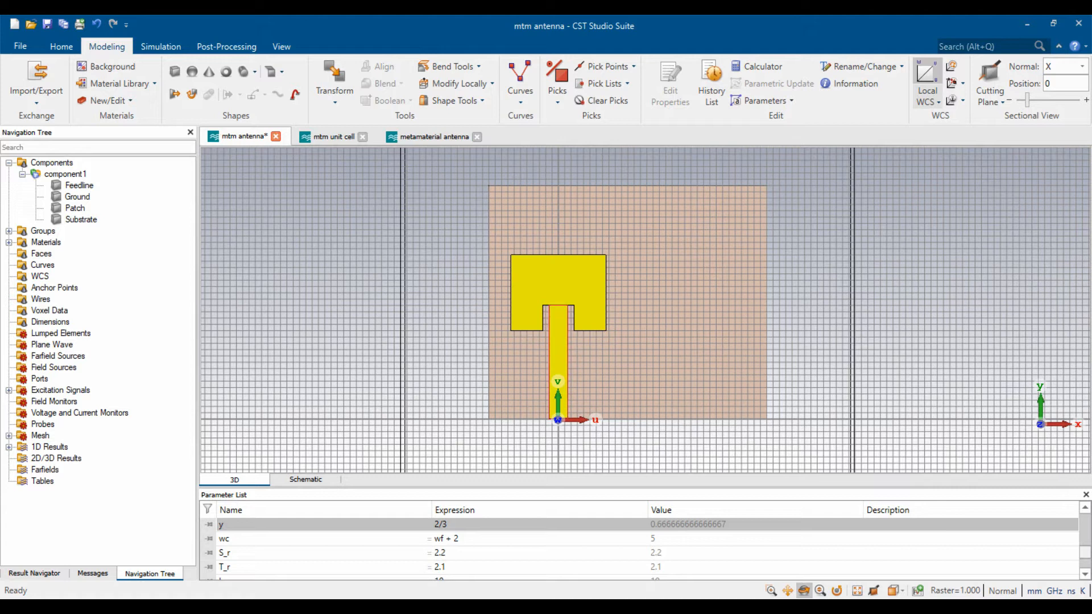
- Merge the notched Patch with the Feedline using Boolean Add
{"action": "double_click", "coordinate": [559, 288]}
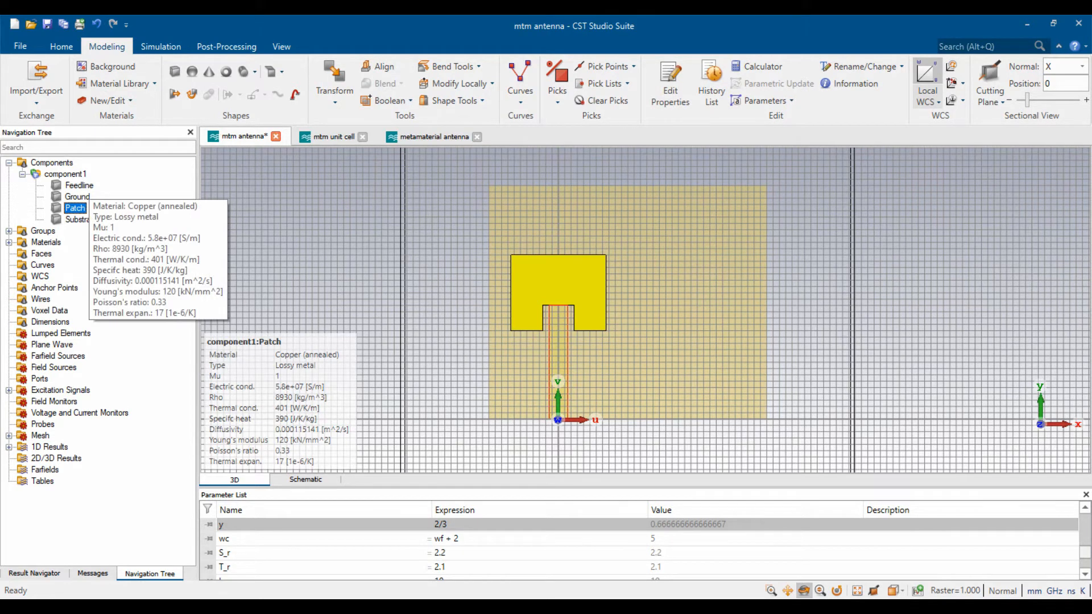
{"action": "left_click", "coordinate": [79, 185], "text": "ctrl"}
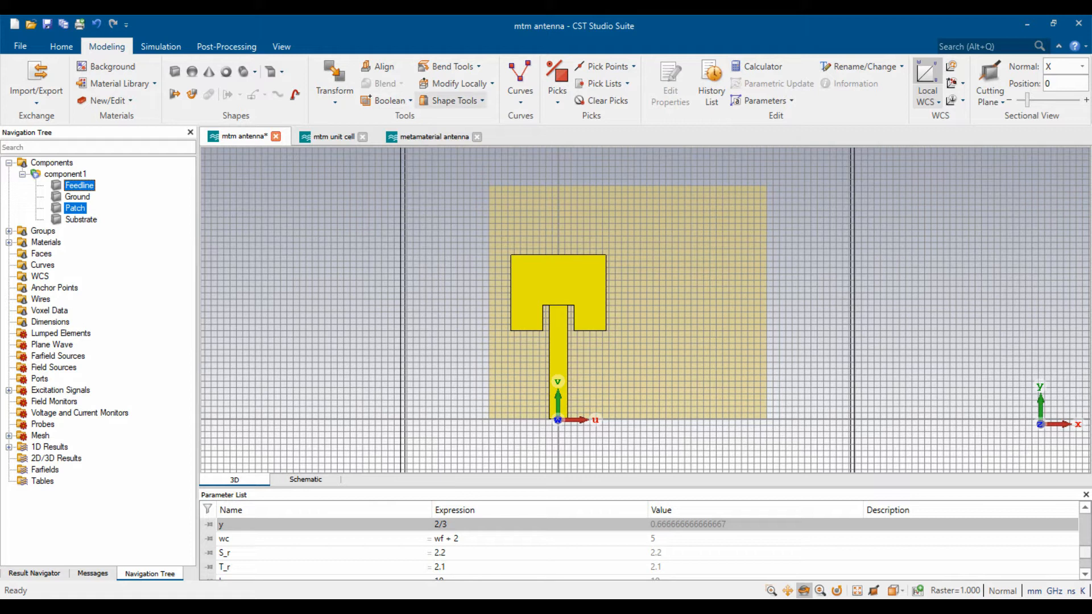
{"action": "left_click", "coordinate": [389, 100]}
{"action": "left_click", "coordinate": [388, 133]}
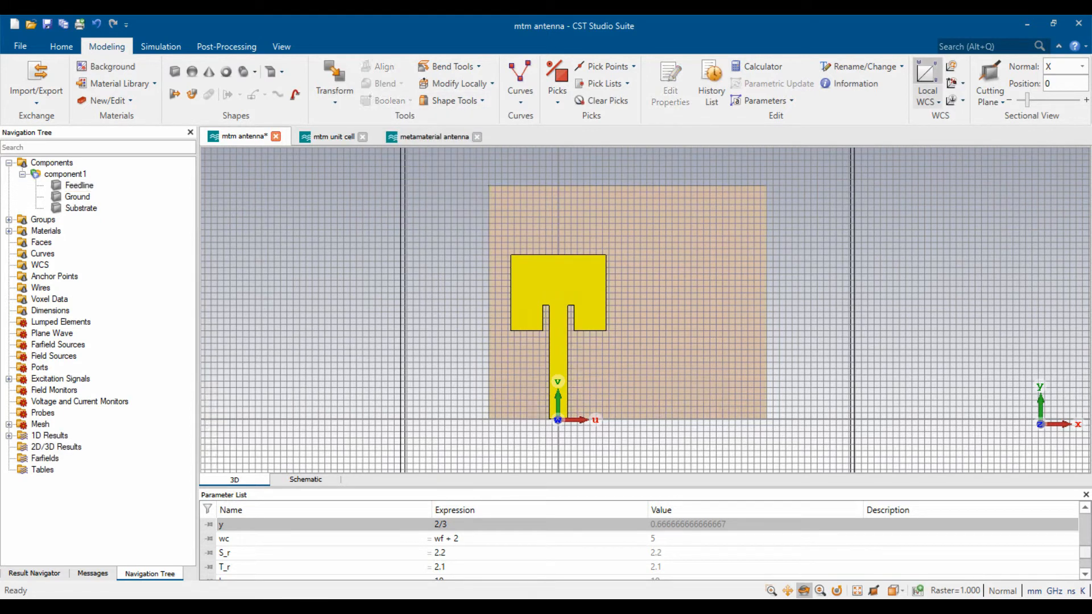
{"action": "scroll", "coordinate": [573, 372], "scroll_direction": "down", "scroll_amount": 4}
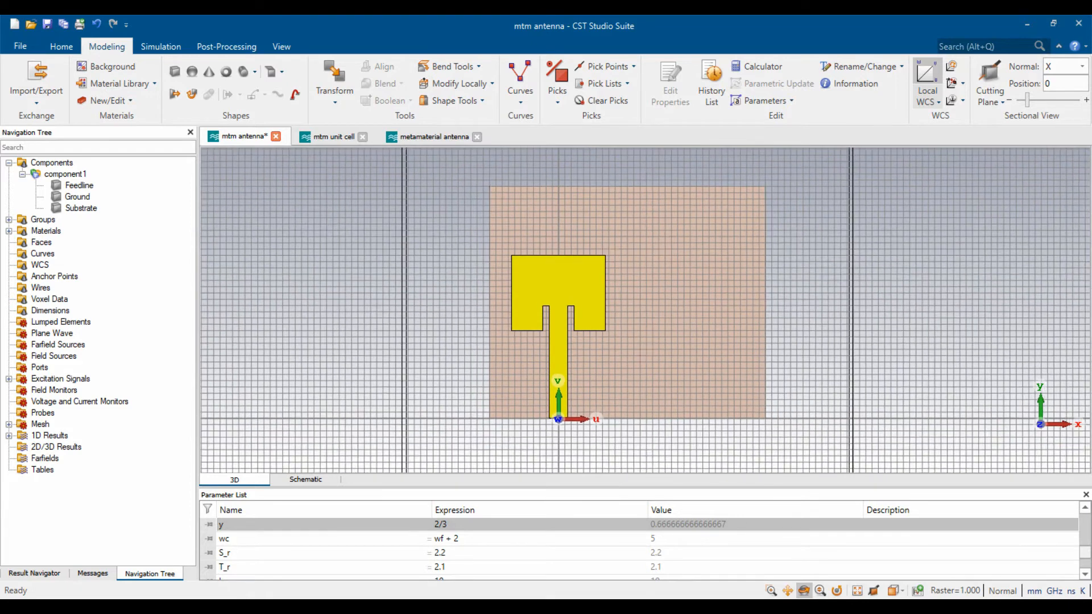
{"action": "scroll", "coordinate": [572, 358], "scroll_direction": "up", "scroll_amount": 2}
{"action": "scroll", "coordinate": [593, 366], "scroll_direction": "up", "scroll_amount": 1}
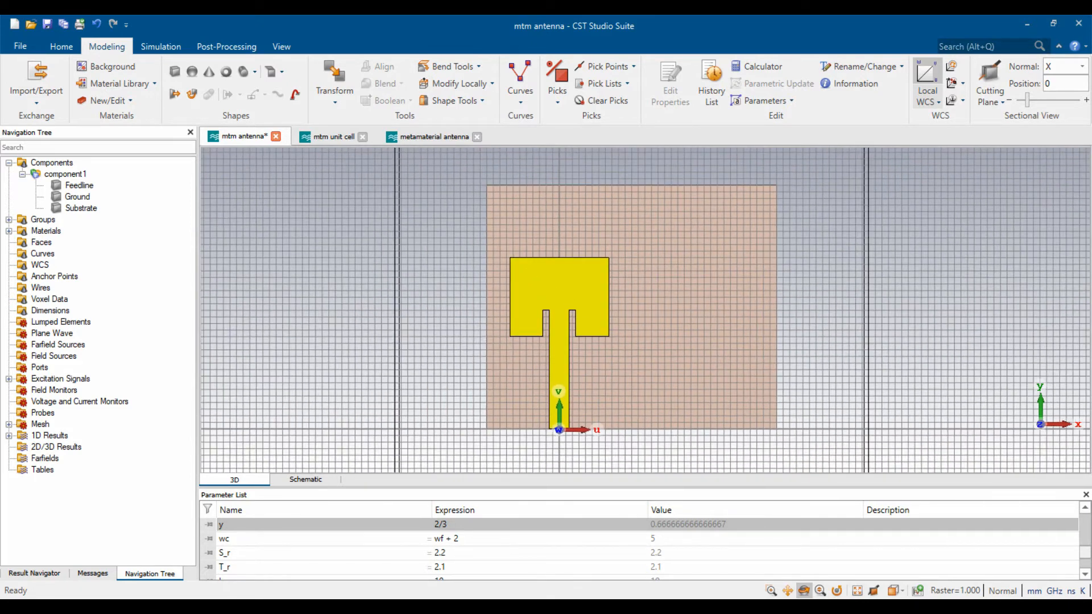
- Raise the local coordinate origin to Z = t/2 at the feedline end, then inspect it from a tilted view
{"action": "left_click", "coordinate": [928, 101]}
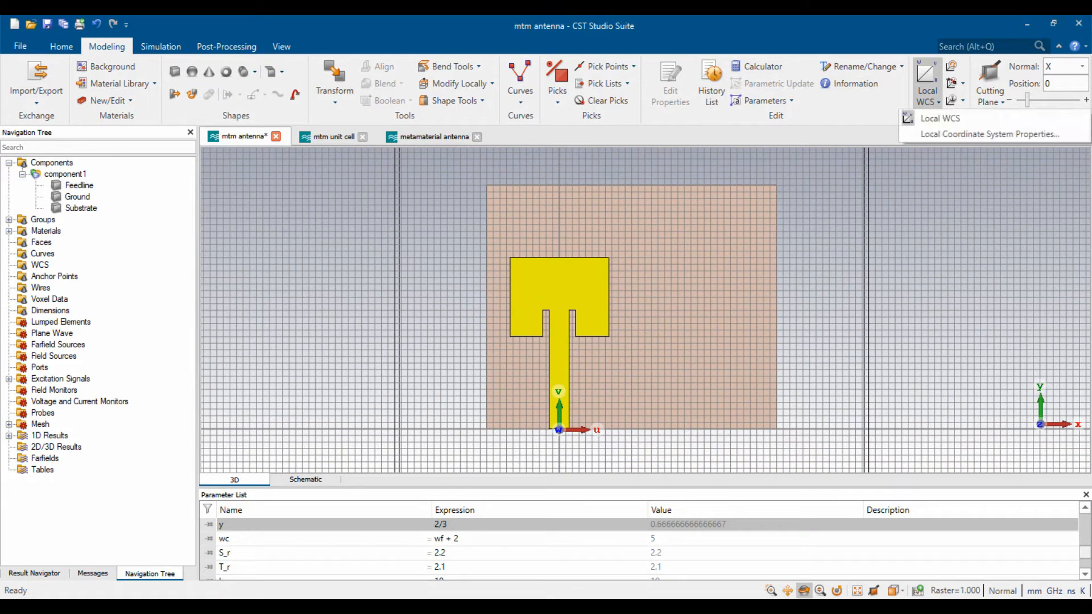
{"action": "left_click", "coordinate": [989, 135]}
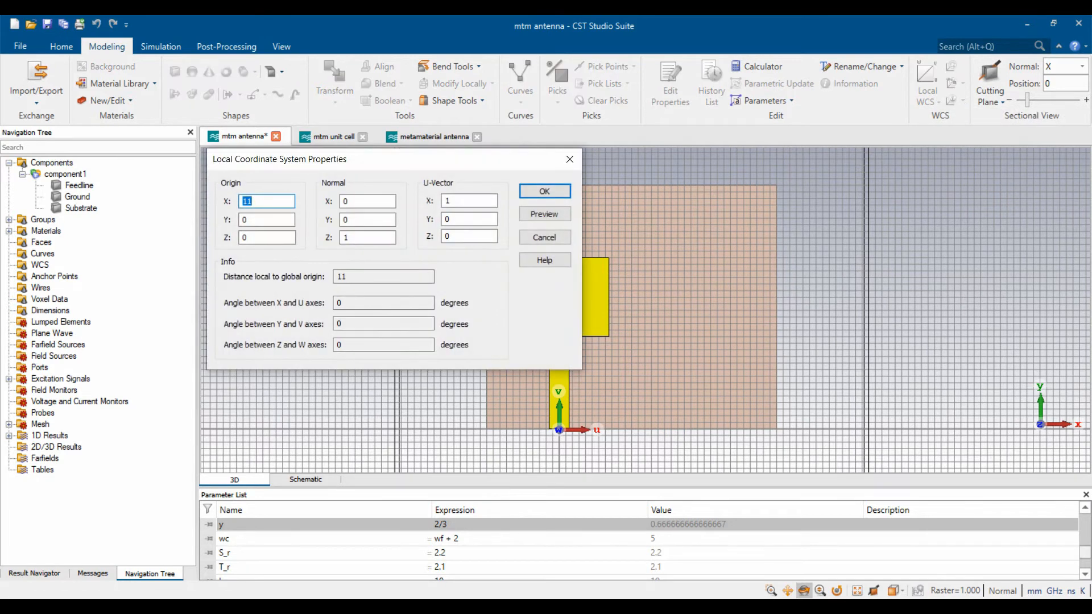
{"action": "key", "text": "Tab"}
{"action": "key", "text": "Tab"}
{"action": "type", "text": "t/2"}
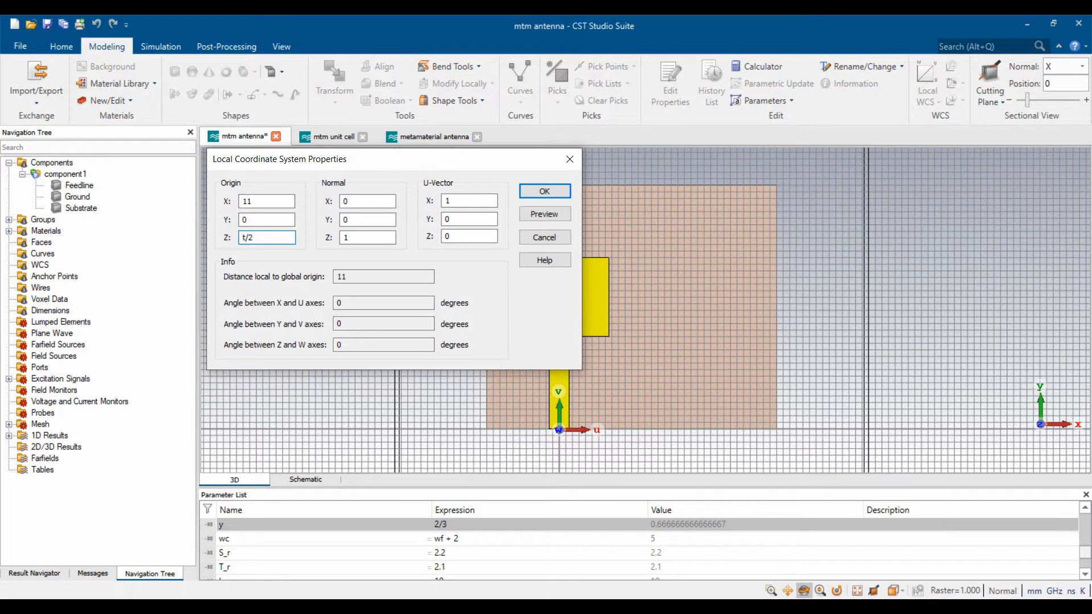
{"action": "left_click", "coordinate": [544, 214]}
{"action": "left_click", "coordinate": [544, 191]}
{"action": "left_click_drag", "start_coordinate": [631, 314], "coordinate": [617, 210]}
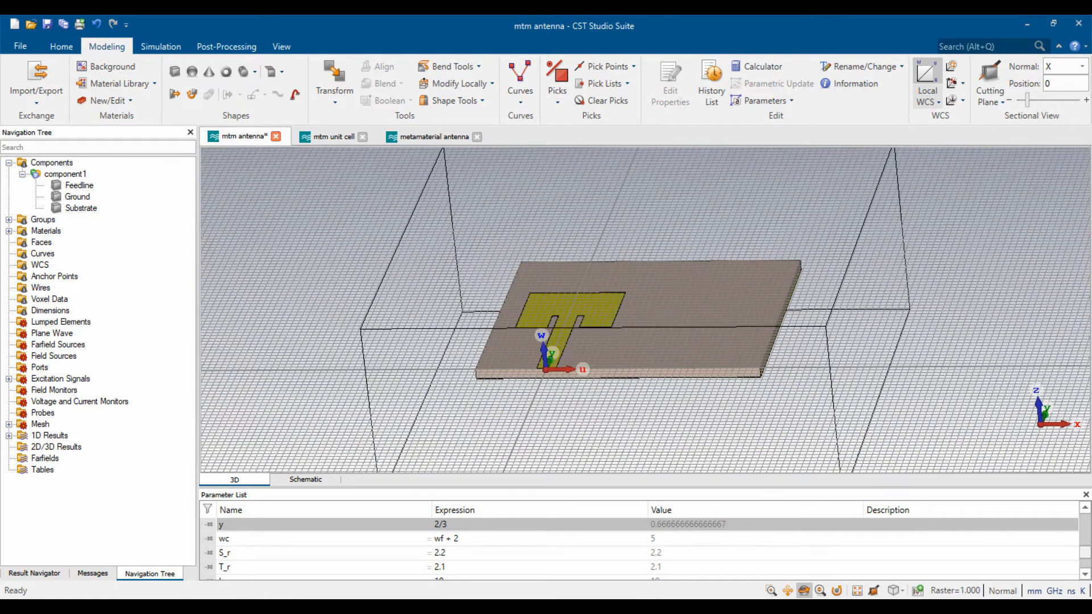
{"action": "scroll", "coordinate": [616, 331], "scroll_direction": "up", "scroll_amount": 10}
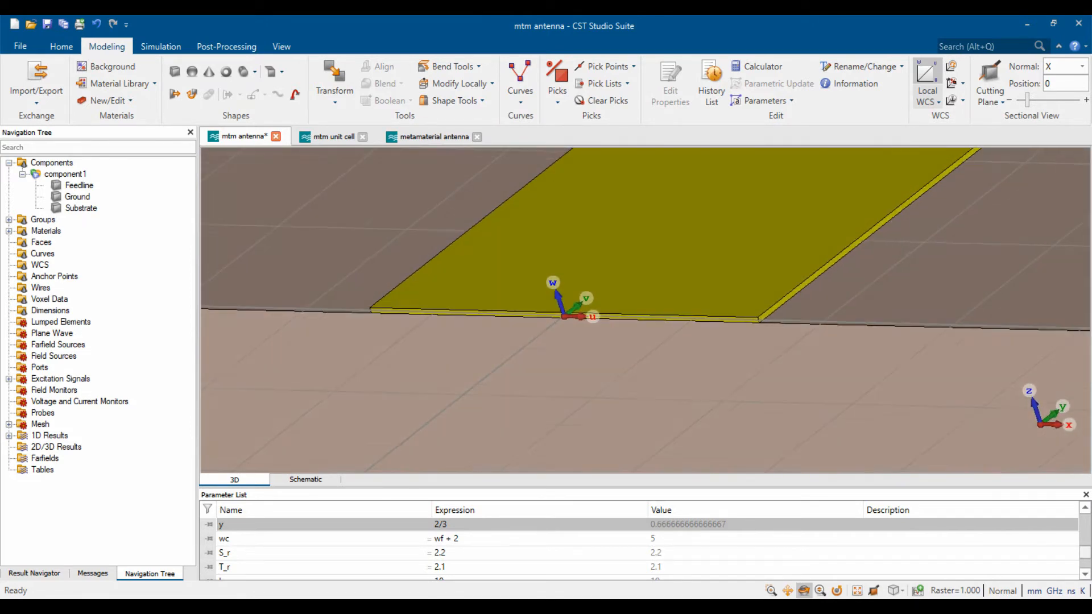
{"action": "scroll", "coordinate": [512, 338], "scroll_direction": "down", "scroll_amount": 8}
{"action": "left_click_drag", "start_coordinate": [511, 337], "coordinate": [473, 367]}
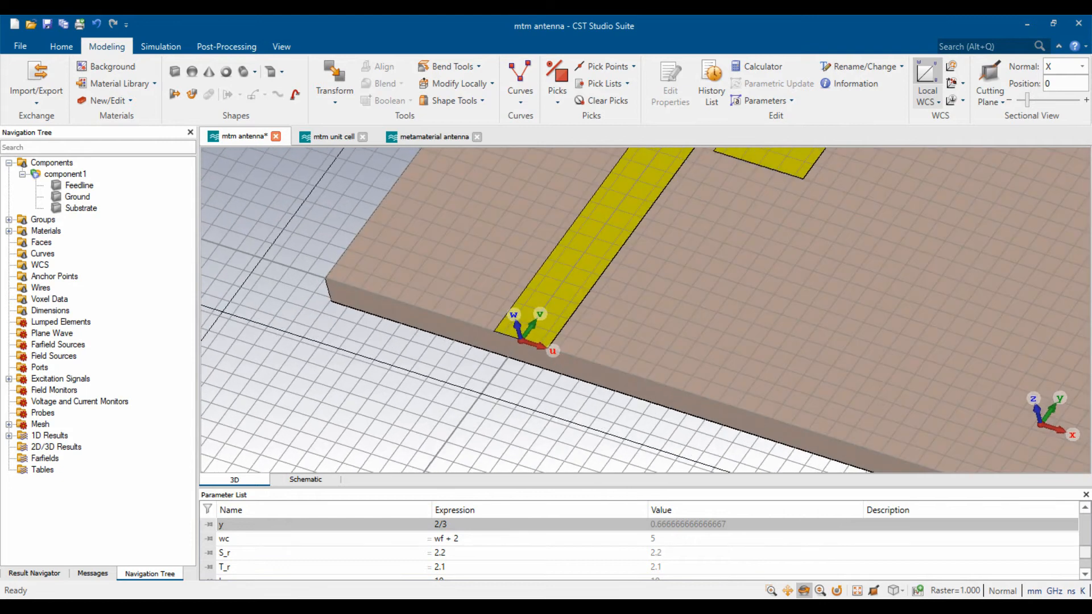
{"action": "scroll", "coordinate": [529, 398], "scroll_direction": "down", "scroll_amount": 5}
{"action": "scroll", "coordinate": [526, 407], "scroll_direction": "up", "scroll_amount": 2}
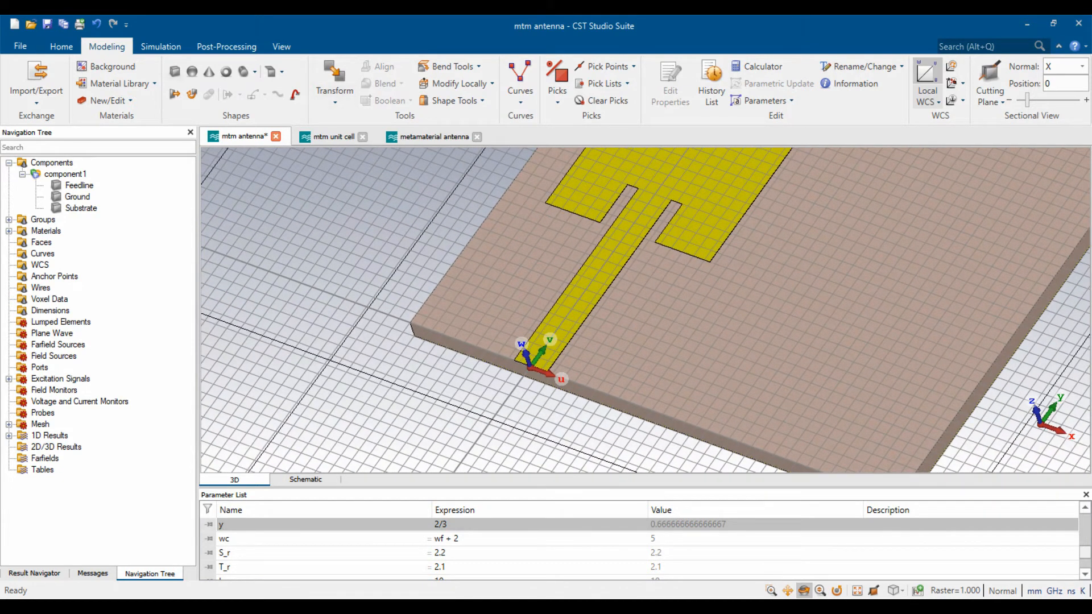
- Start a cylinder named Sheath oriented along V
{"action": "left_click", "coordinate": [243, 71]}
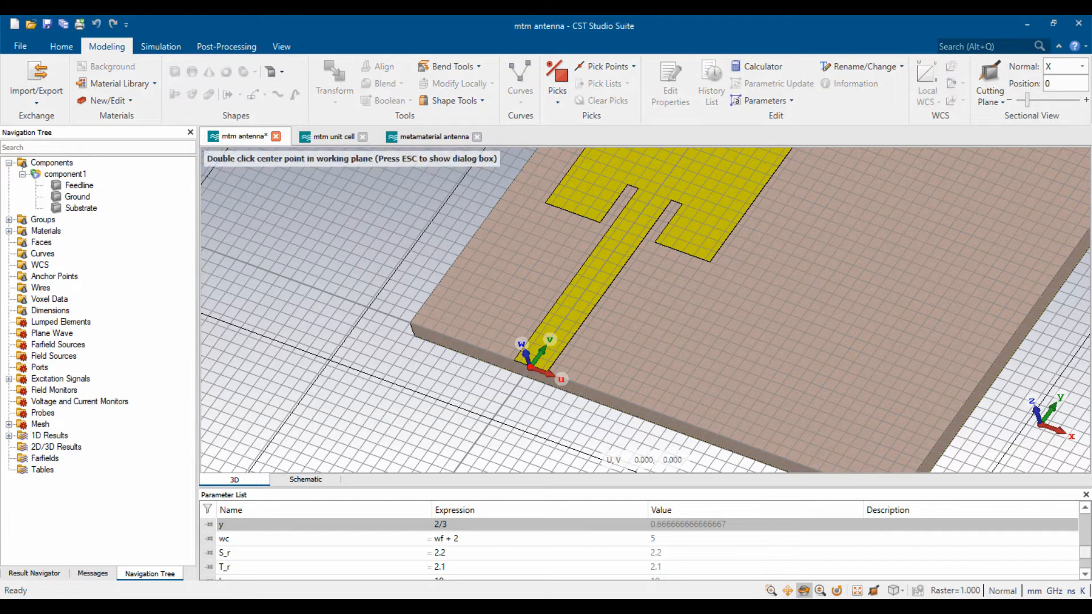
{"action": "key", "text": "Escape"}
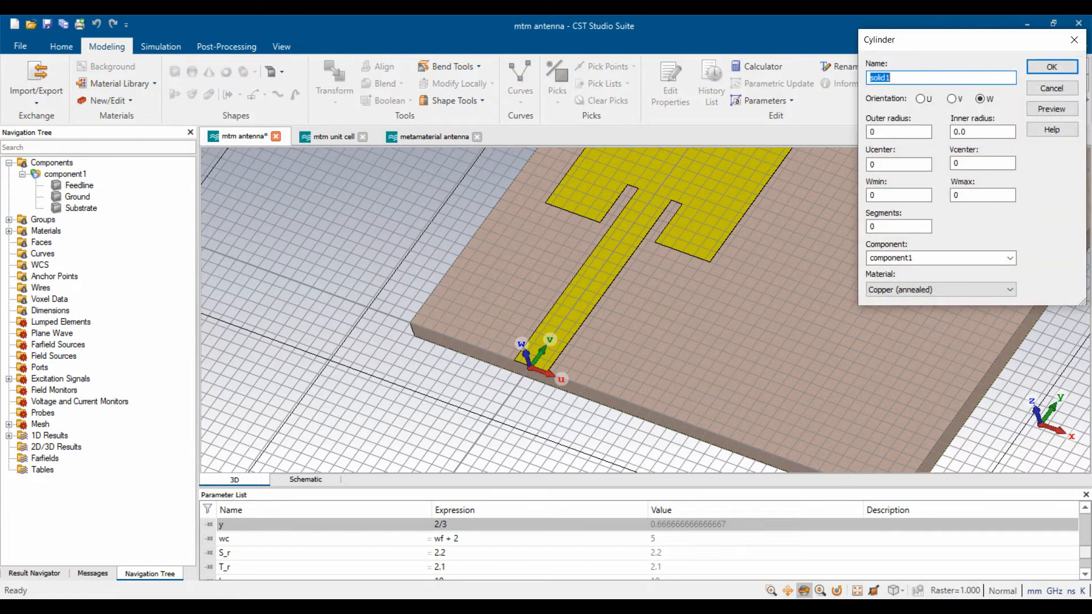
{"action": "type", "text": "Sheath"}
{"action": "key", "text": "Tab"}
{"action": "key", "text": "Up"}
{"action": "key", "text": "Tab"}
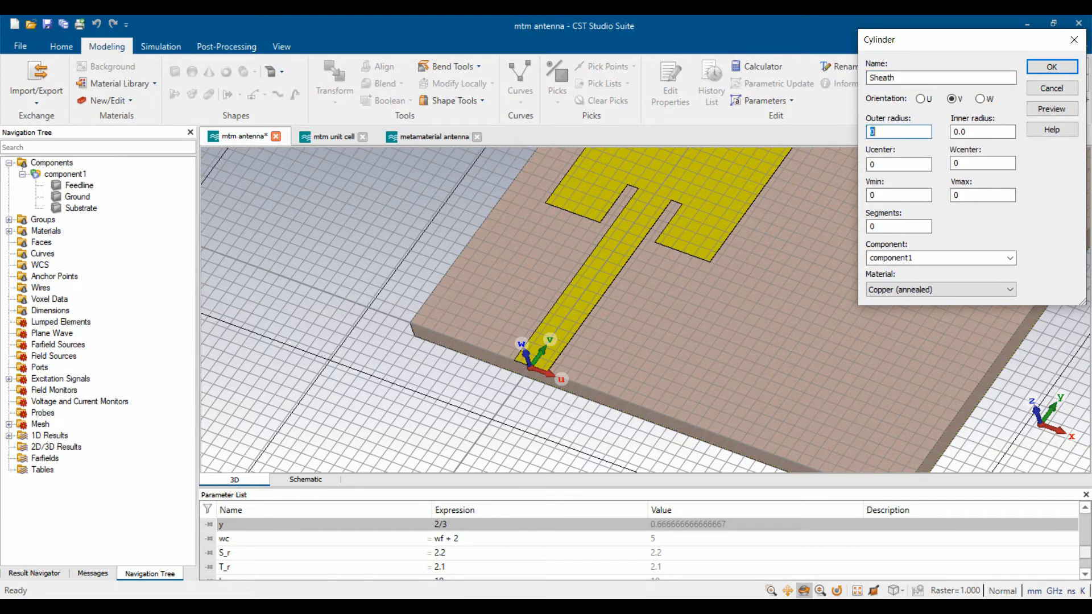
- Give Sheath outer radius S_r, inner radius T_r and Vmin -lc, create it, then begin a new brick
{"action": "type", "text": "S_r"}
{"action": "key", "text": "Tab"}
{"action": "type", "text": "T_r"}
{"action": "key", "text": "Tab"}
{"action": "key", "text": "Tab"}
{"action": "key", "text": "Tab"}
{"action": "type", "text": "-lc"}
{"action": "left_click", "coordinate": [1051, 109]}
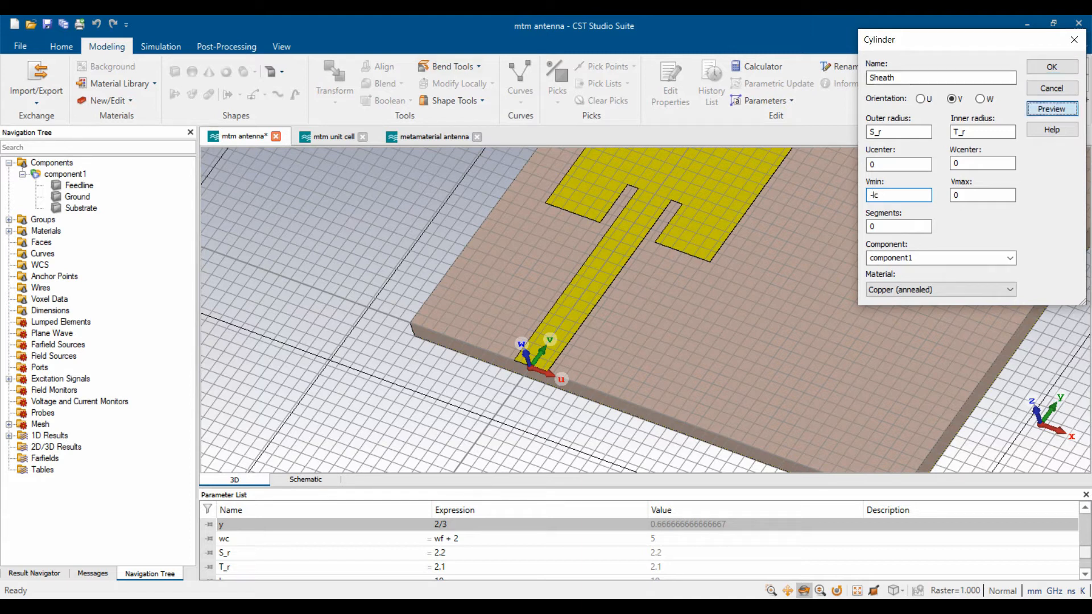
{"action": "left_click_drag", "start_coordinate": [614, 342], "coordinate": [619, 251]}
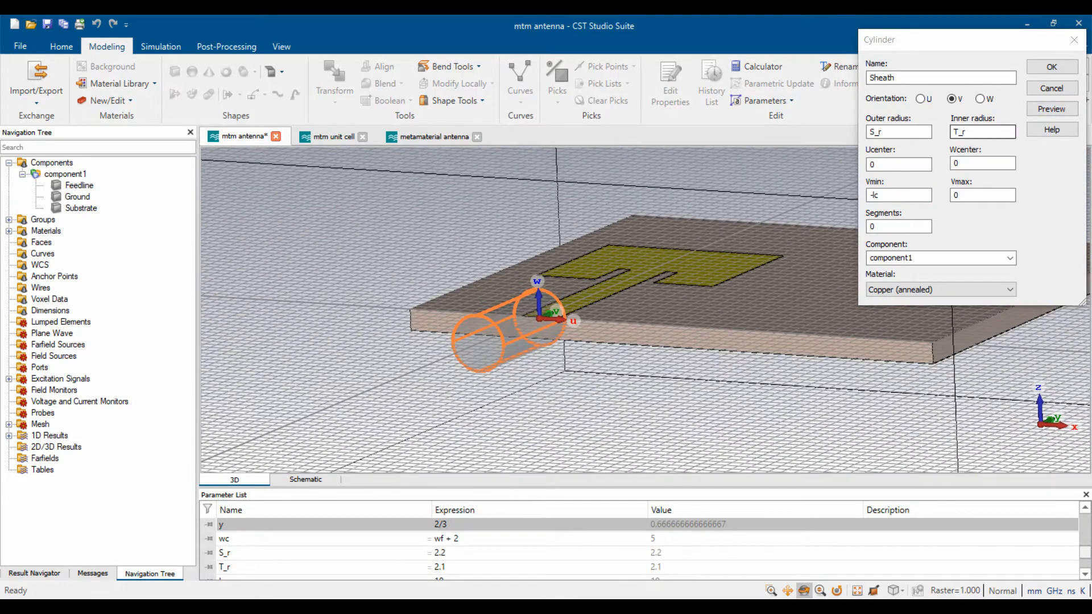
{"action": "left_click", "coordinate": [1051, 67]}
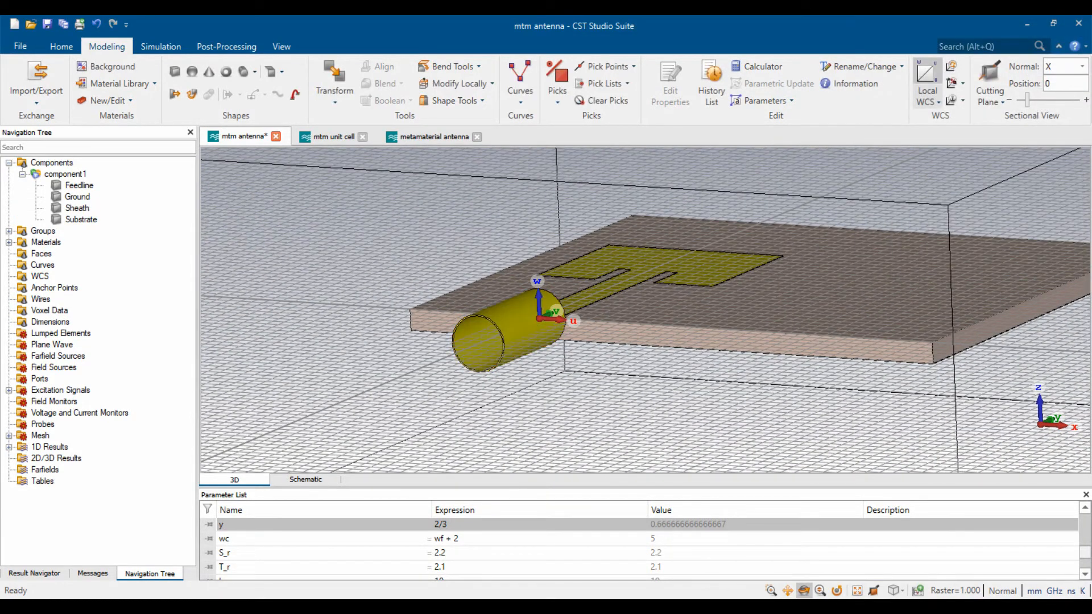
{"action": "left_click", "coordinate": [174, 70]}
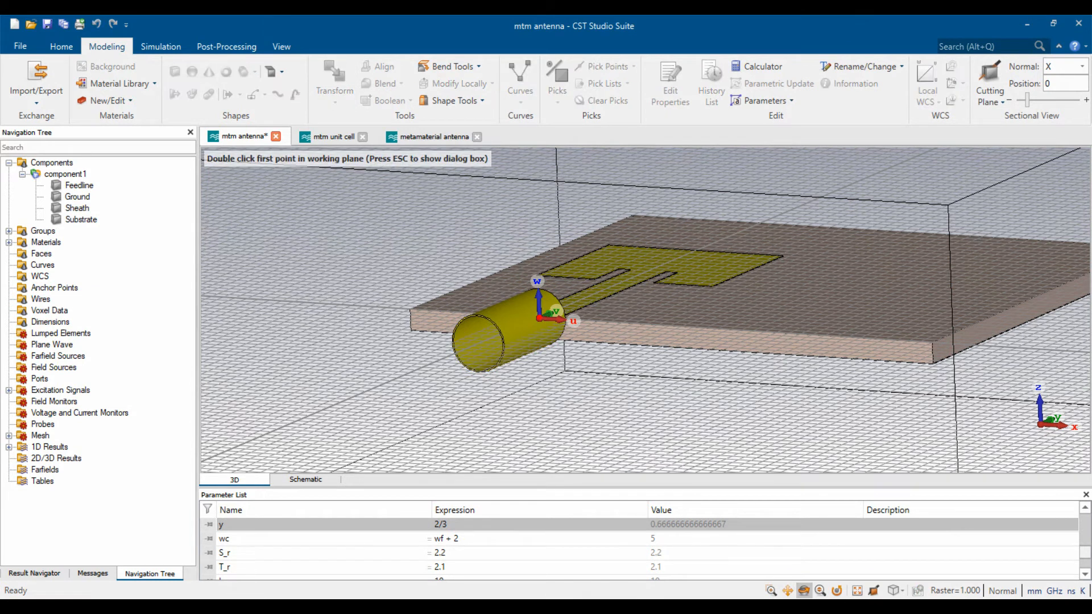
{"action": "key", "text": "Escape"}
{"action": "type", "text": "T"}
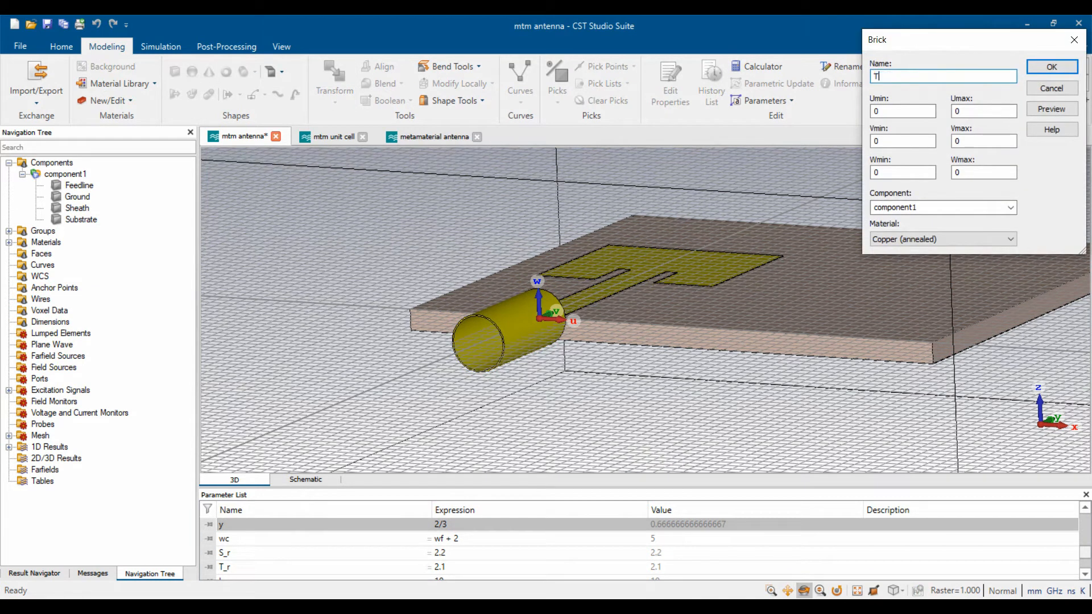
{"action": "type", "text": "eflon"}
{"action": "key", "text": "Tab"}
{"action": "type", "text": "T_r"}
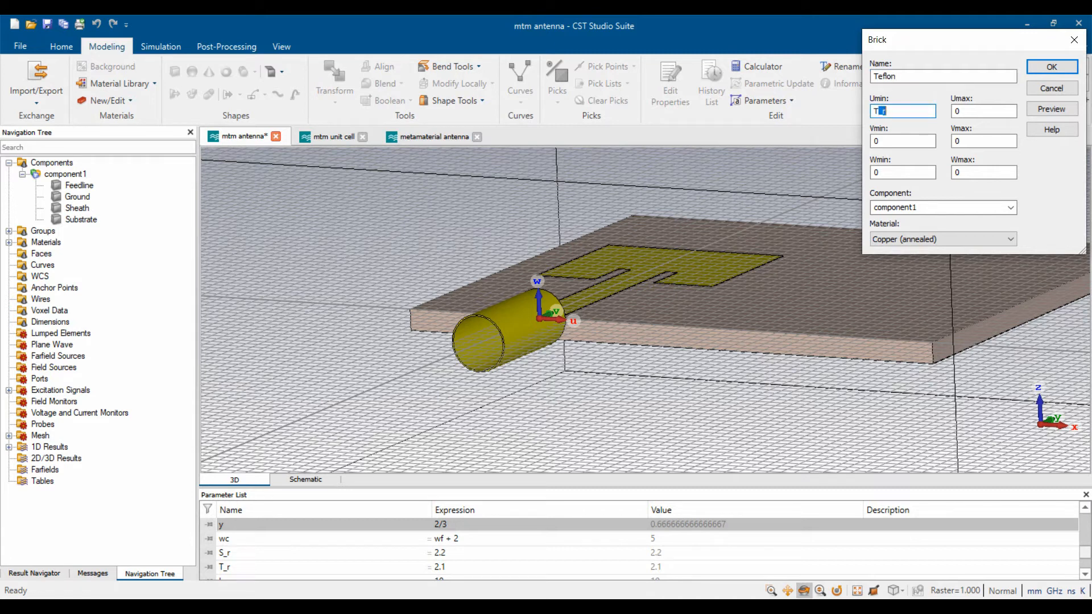
{"action": "key", "text": "Tab"}
{"action": "type", "text": "C_r"}
{"action": "key", "text": "Tab"}
{"action": "key", "text": "Tab"}
{"action": "key", "text": "Tab"}
{"action": "type", "text": "-lc"}
{"action": "left_click", "coordinate": [1009, 239]}
{"action": "key", "text": "Return"}
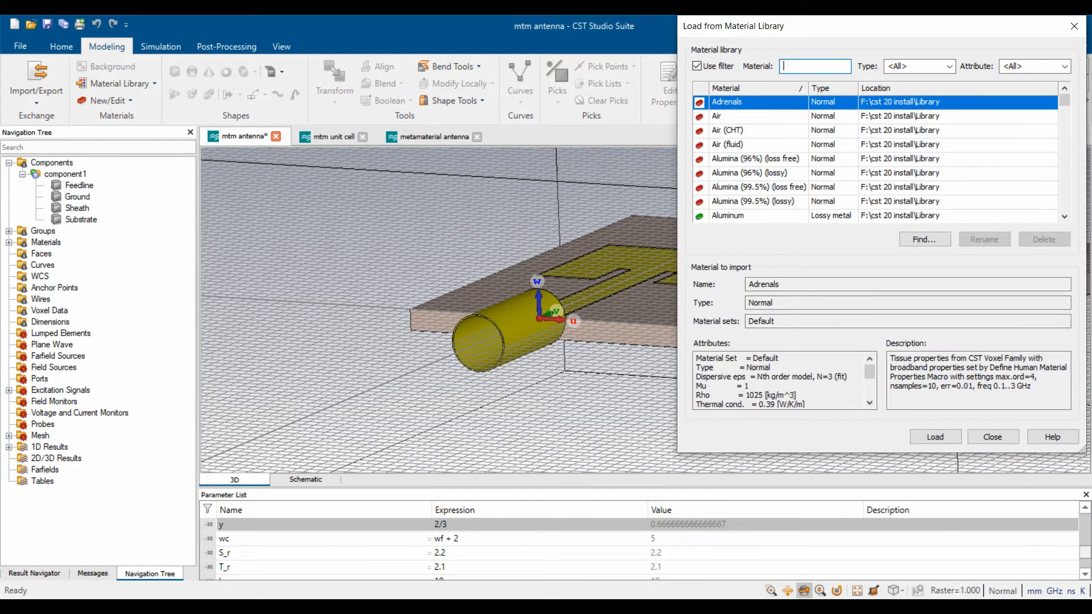
{"action": "type", "text": "ptfe"}
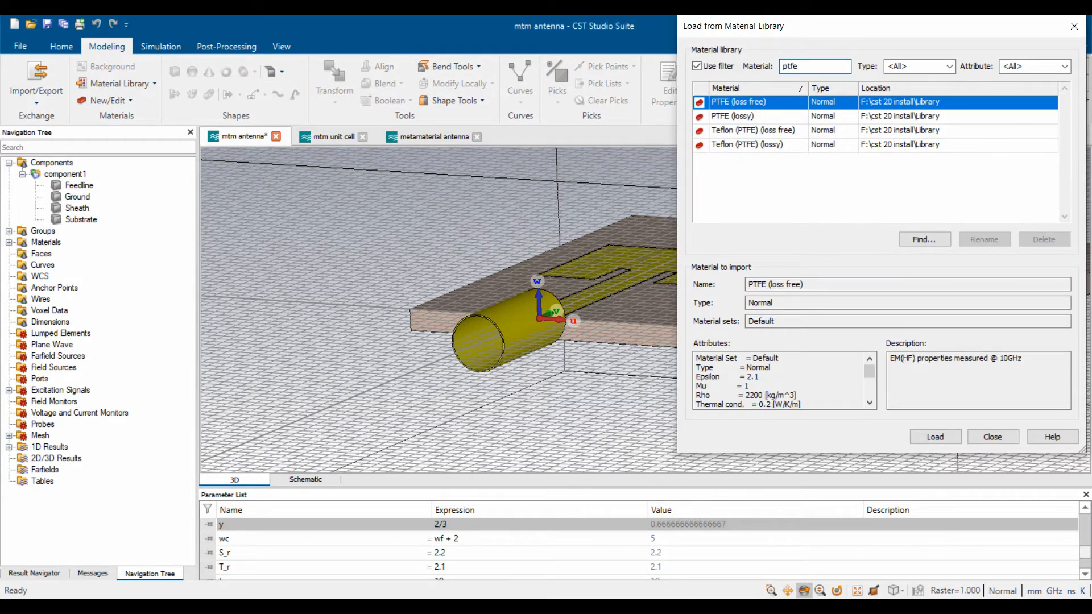
{"action": "left_click", "coordinate": [732, 116]}
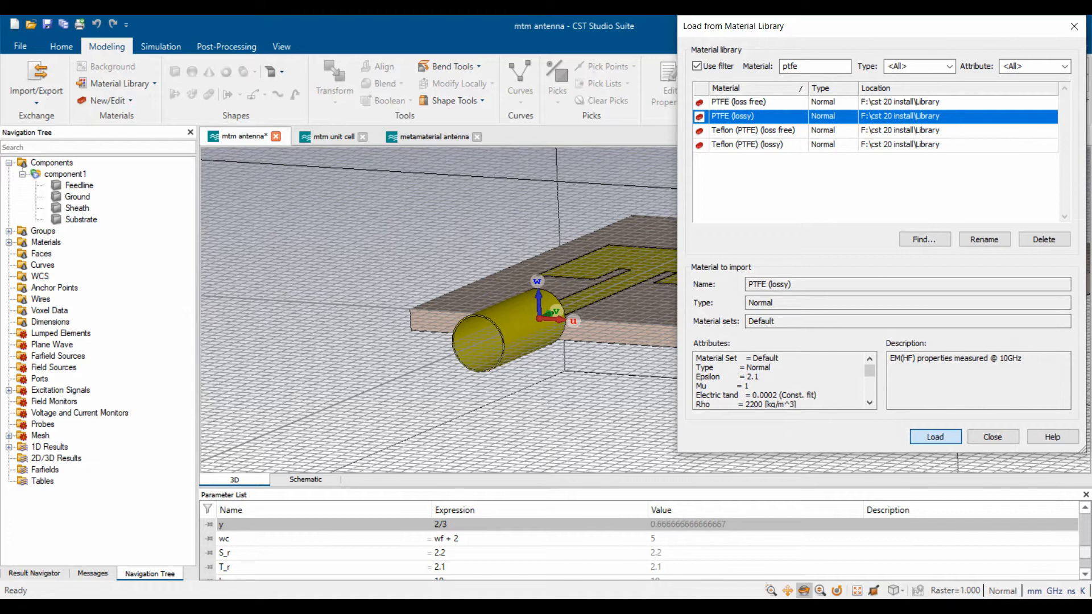
{"action": "key", "text": "Return"}
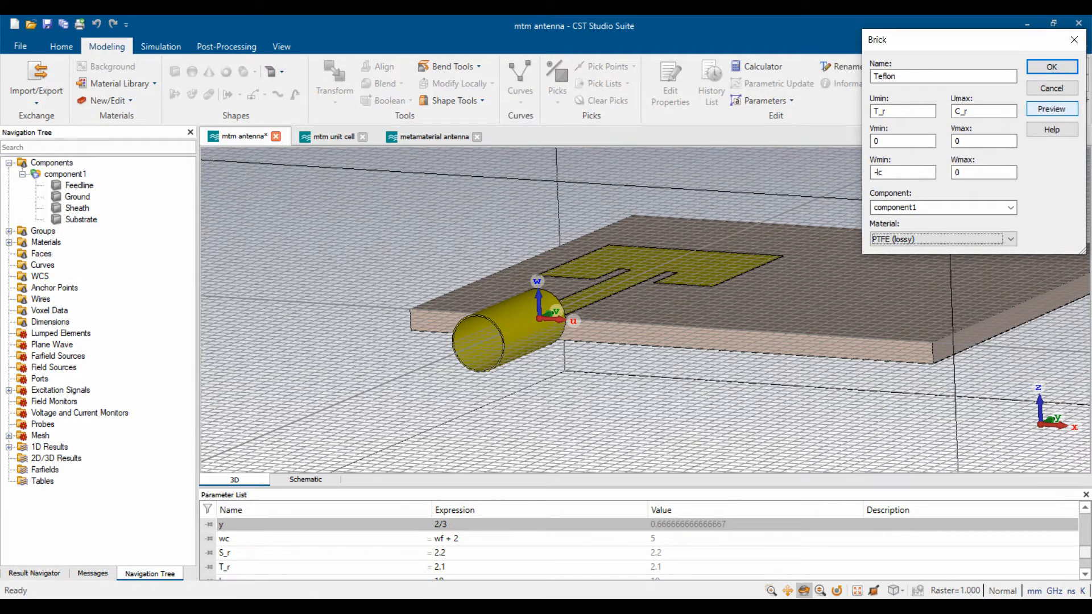
{"action": "left_click", "coordinate": [1051, 109]}
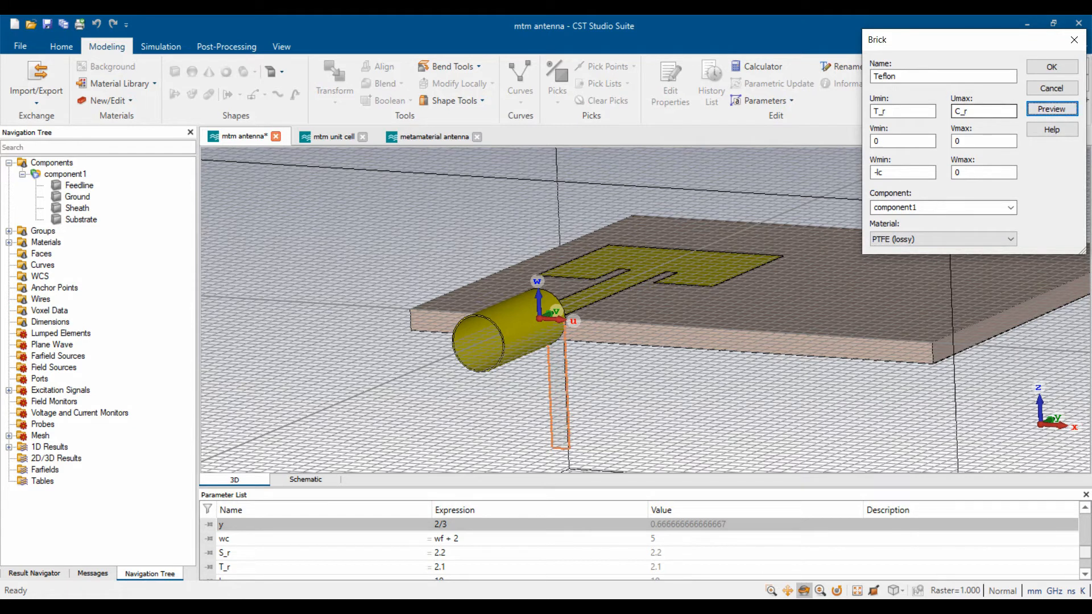
- Discard the brick and create cylinder Teflon along V, outer radius T_r, inner radius C_r, Vmin -lc
{"action": "left_click", "coordinate": [1051, 88]}
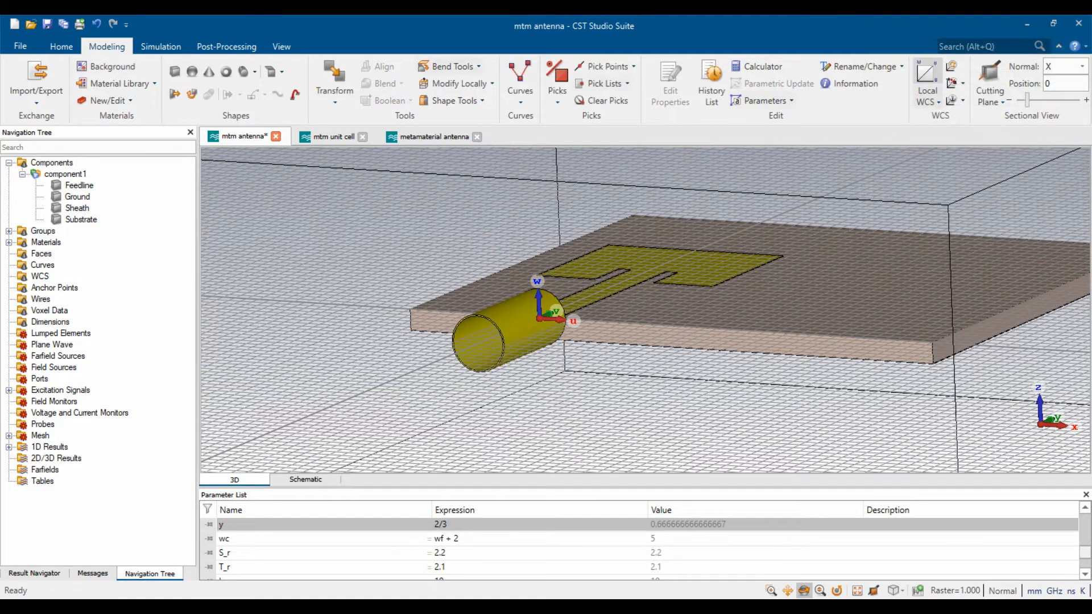
{"action": "left_click", "coordinate": [226, 71]}
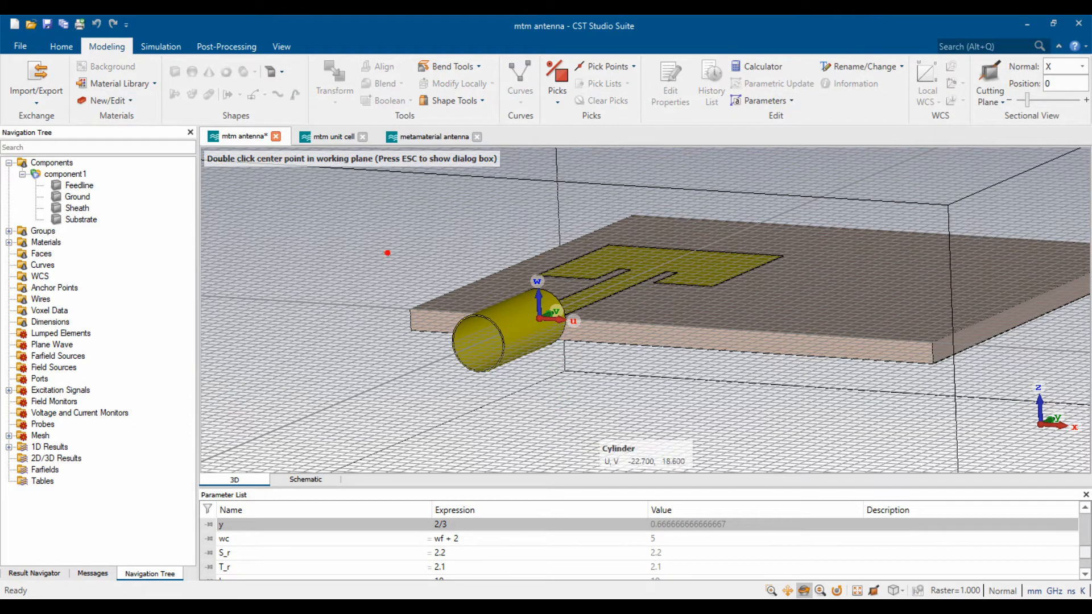
{"action": "key", "text": "Escape"}
{"action": "type", "text": "Teflon"}
{"action": "left_click", "coordinate": [951, 98]}
{"action": "key", "text": "Tab"}
{"action": "type", "text": "T_r"}
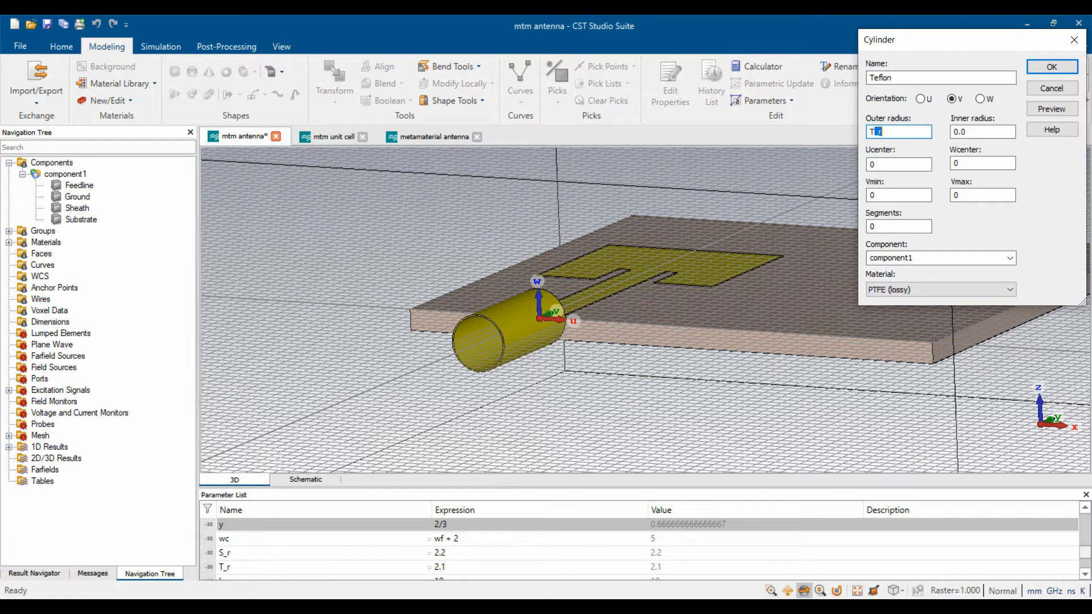
{"action": "key", "text": "Tab"}
{"action": "type", "text": "C_r"}
{"action": "key", "text": "Tab"}
{"action": "key", "text": "Tab"}
{"action": "key", "text": "Tab"}
{"action": "type", "text": "-lc"}
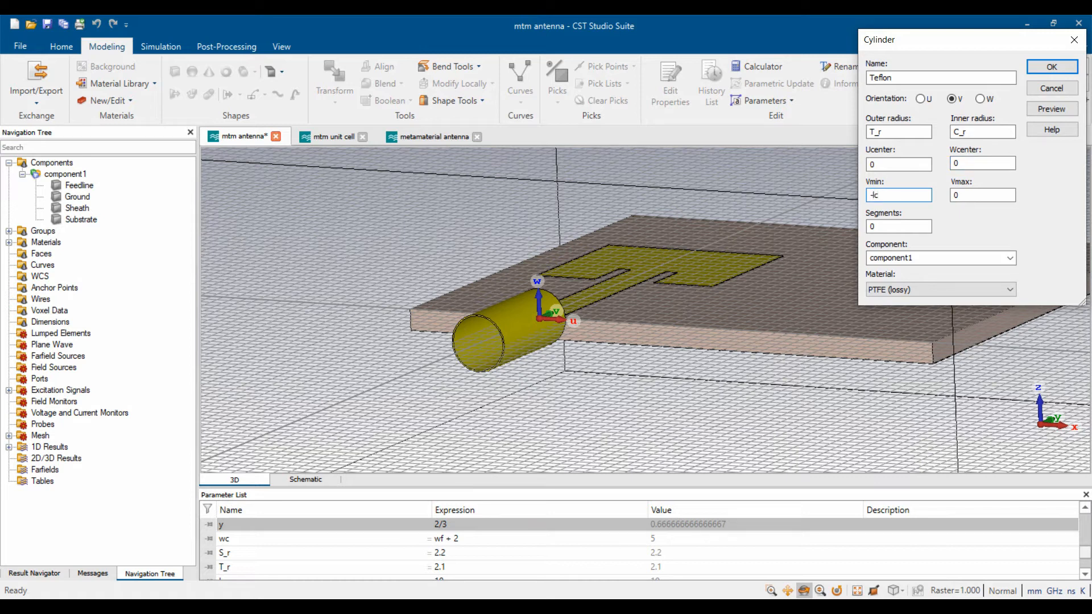
{"action": "left_click", "coordinate": [1051, 109]}
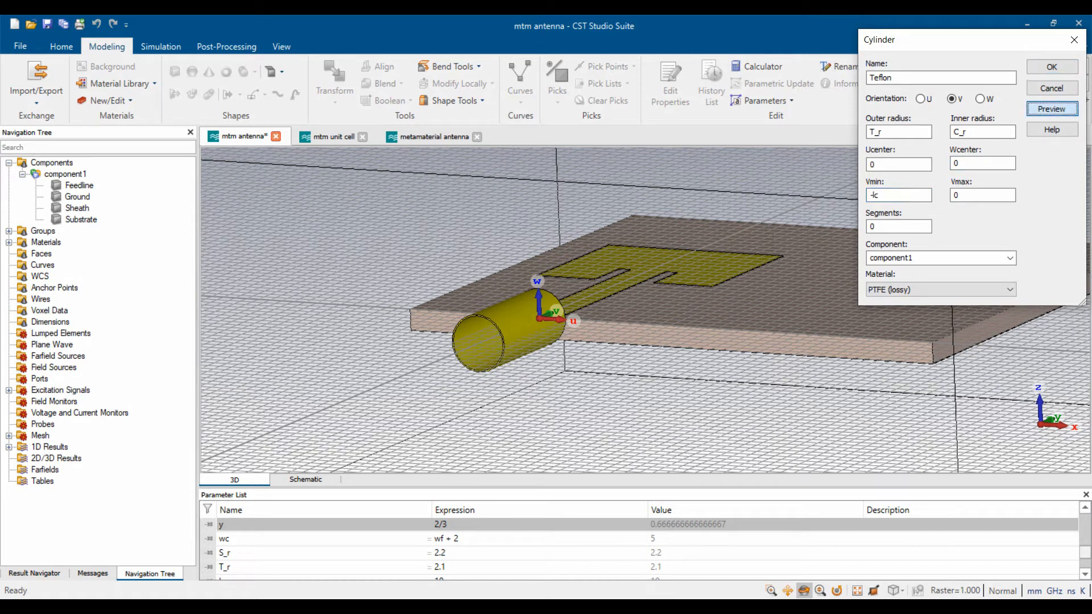
{"action": "left_click", "coordinate": [1051, 67]}
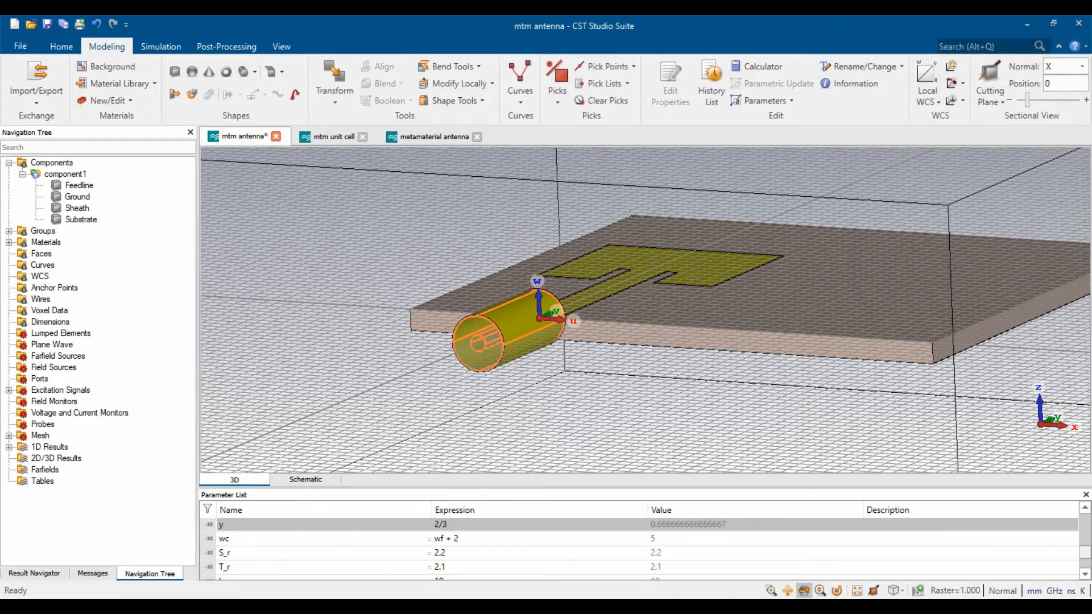
- Begin a brick named Core, then abandon it
{"action": "left_click", "coordinate": [174, 71]}
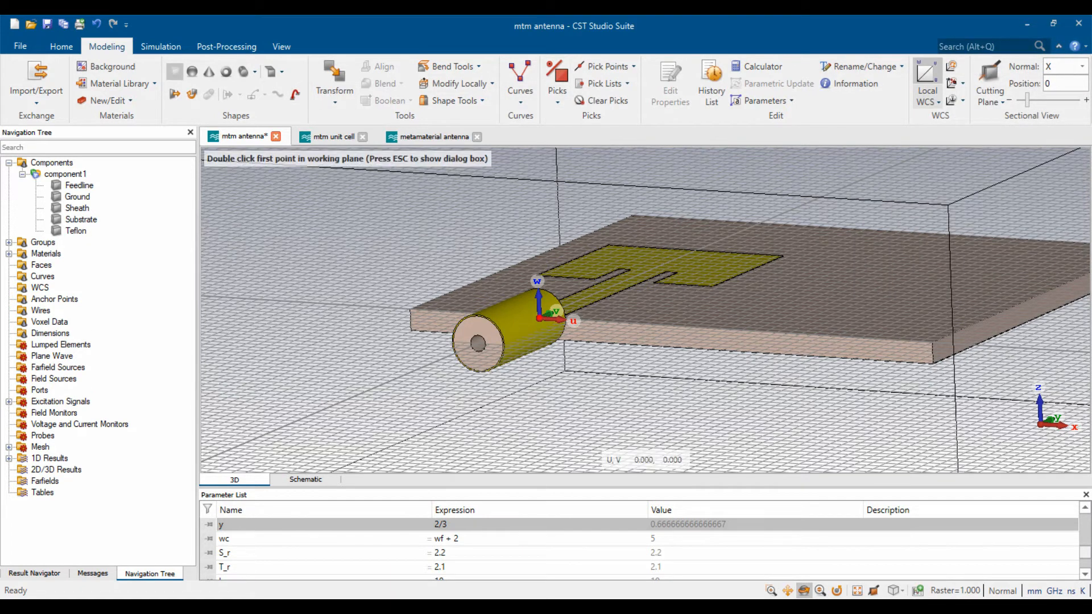
{"action": "key", "text": "Escape"}
{"action": "type", "text": "Core"}
{"action": "key", "text": "Tab"}
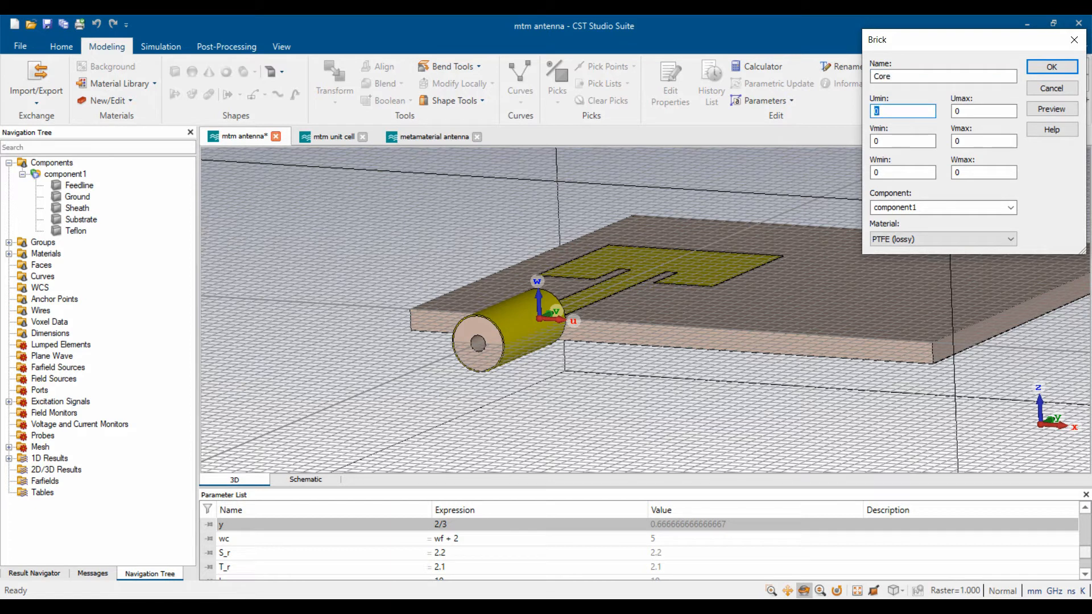
{"action": "left_click", "coordinate": [1051, 88]}
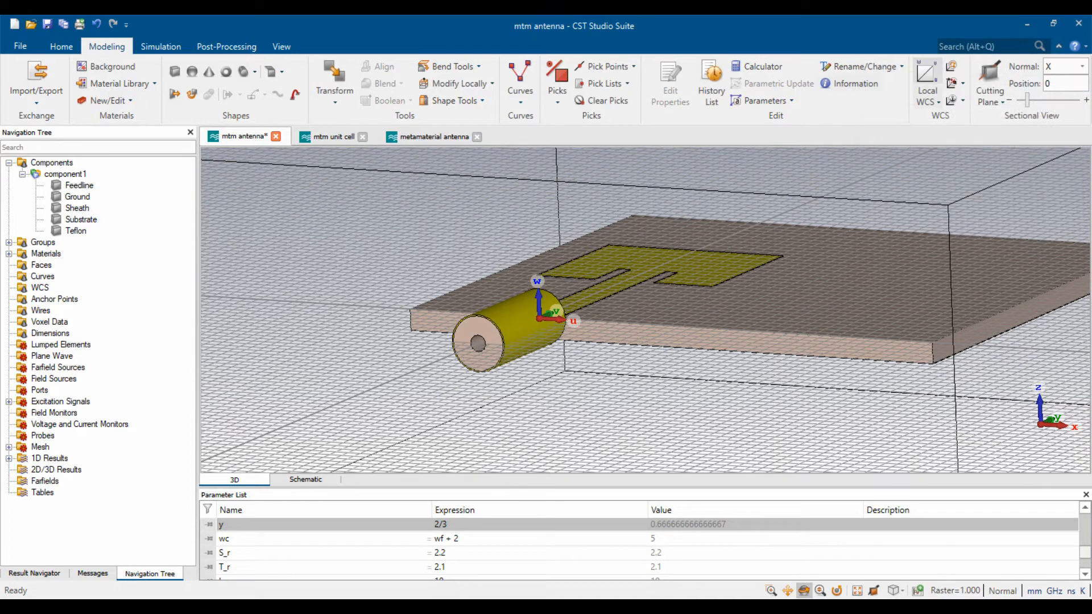
- Set up cylinder Core along V with outer radius C_r and Vmin -lc
{"action": "left_click", "coordinate": [242, 71]}
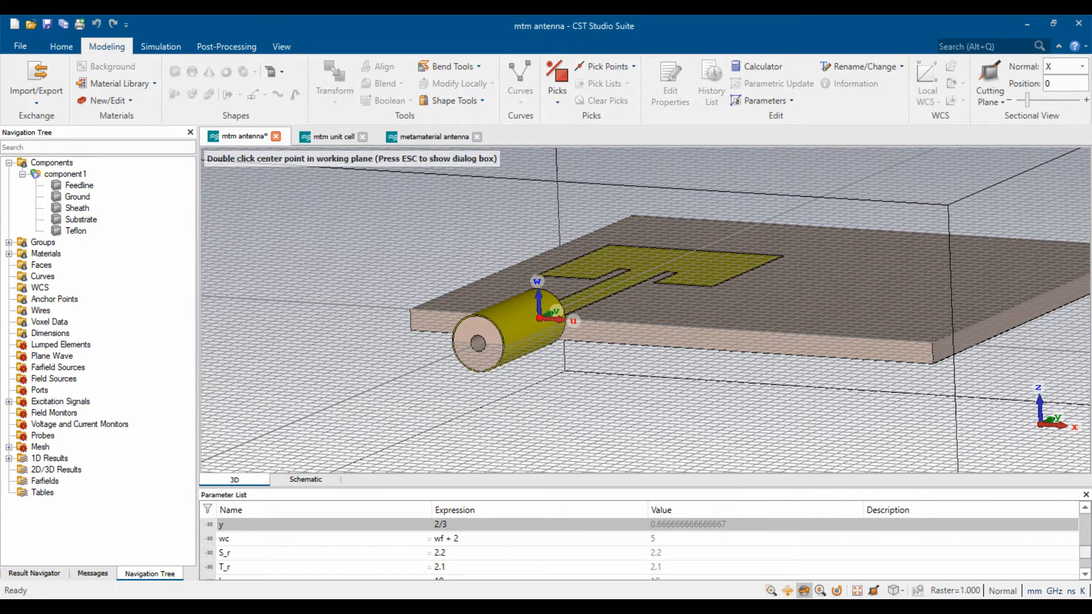
{"action": "key", "text": "Escape"}
{"action": "type", "text": "Core"}
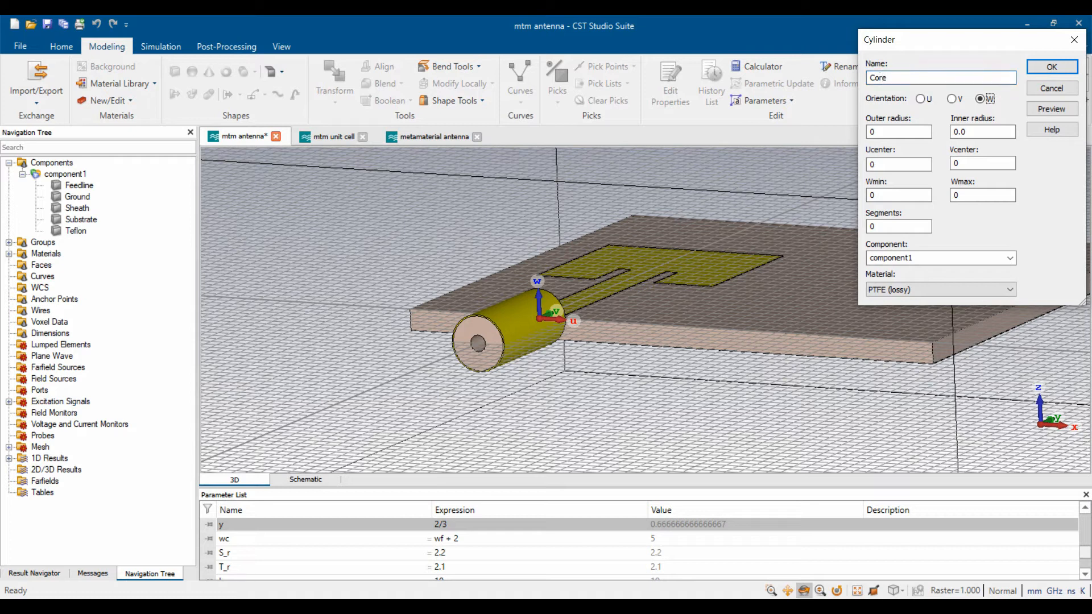
{"action": "key", "text": "Left"}
{"action": "key", "text": "Tab"}
{"action": "type", "text": "C_r"}
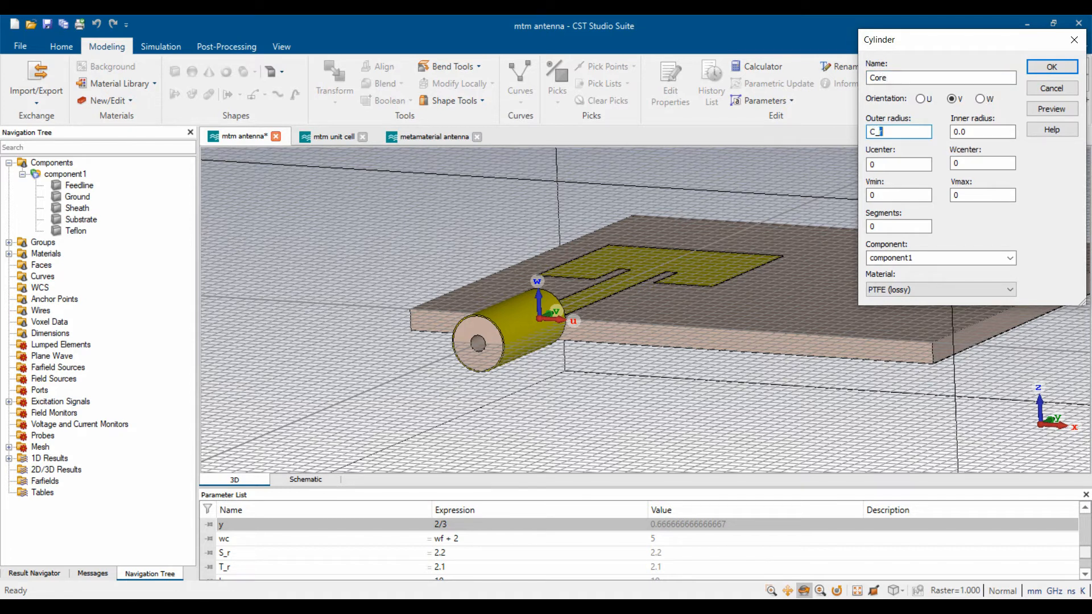
{"action": "key", "text": "Tab"}
{"action": "key", "text": "Tab"}
{"action": "key", "text": "Tab"}
{"action": "key", "text": "Tab"}
{"action": "type", "text": "-lc"}
- Make Core Copper (annealed), create it, and return to a front view of the model
{"action": "left_click", "coordinate": [952, 290]}
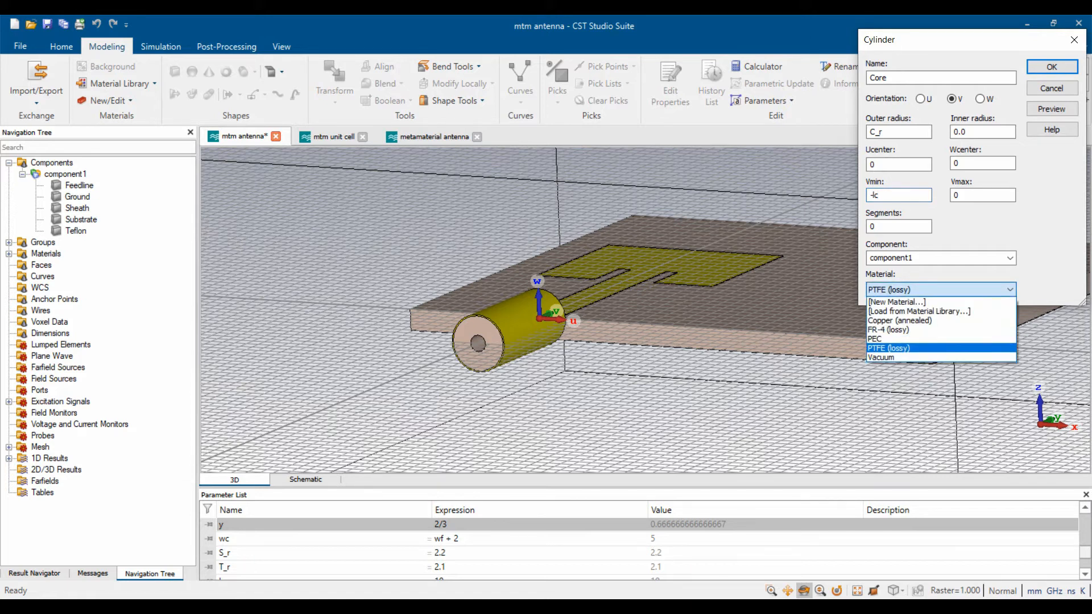
{"action": "left_click", "coordinate": [899, 321]}
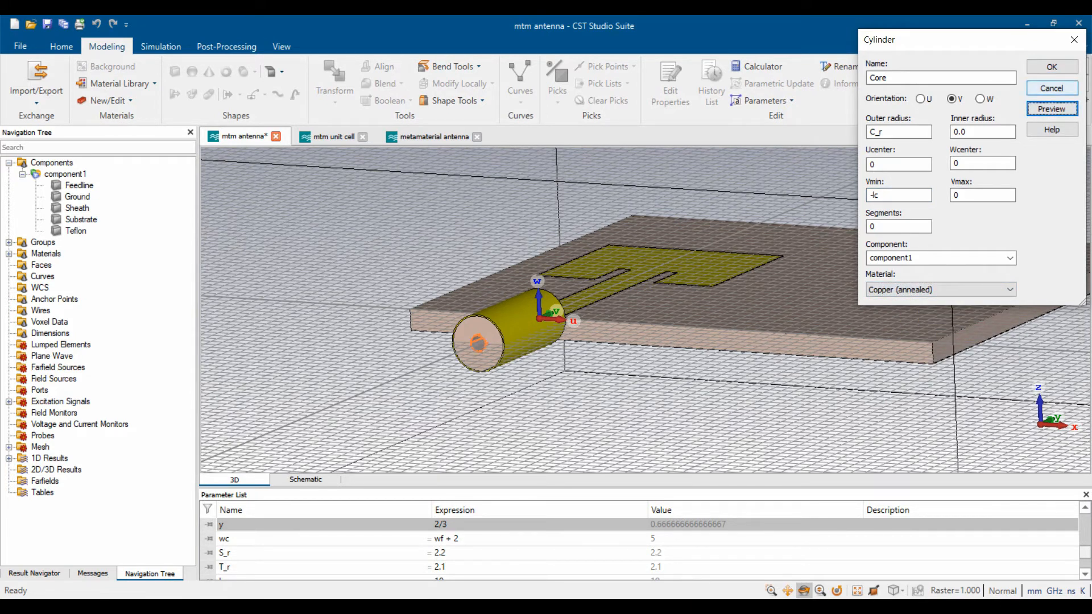
{"action": "left_click", "coordinate": [1051, 66]}
{"action": "left_click_drag", "start_coordinate": [663, 237], "coordinate": [699, 392]}
{"action": "key", "text": "KP_5"}
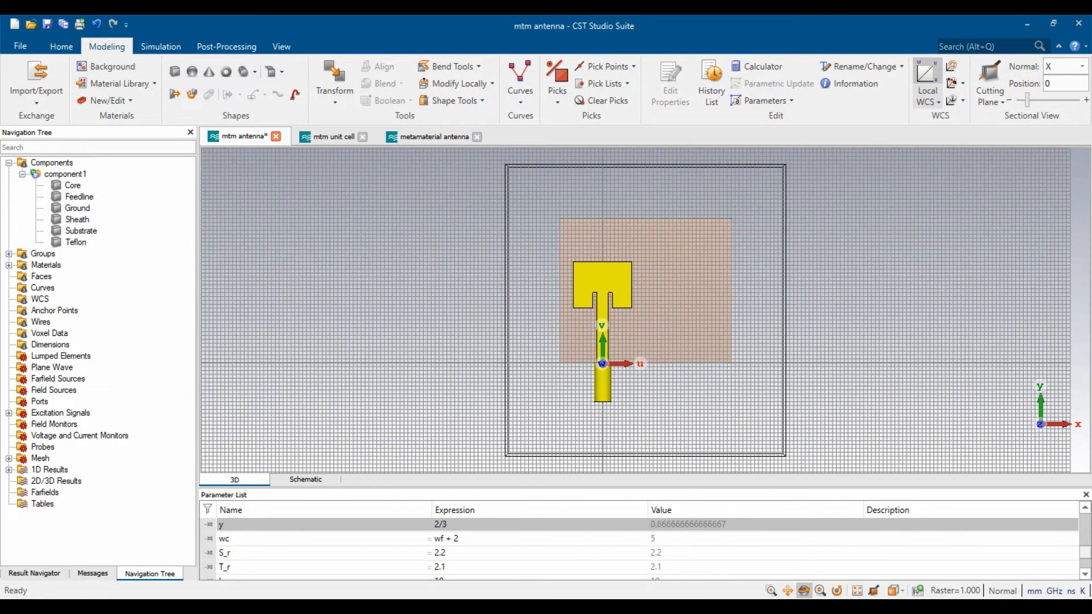
{"action": "scroll", "coordinate": [645, 346], "scroll_direction": "up", "scroll_amount": 2}
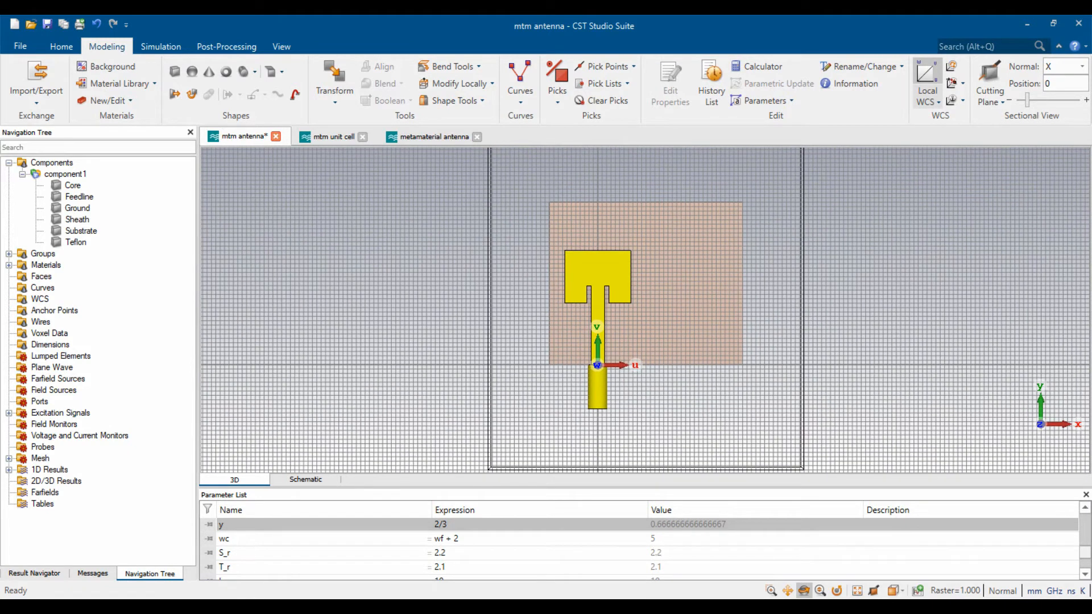
- Turn off the local WCS, move Ground and Substrate into new component2, then select component1
{"action": "left_click", "coordinate": [927, 73]}
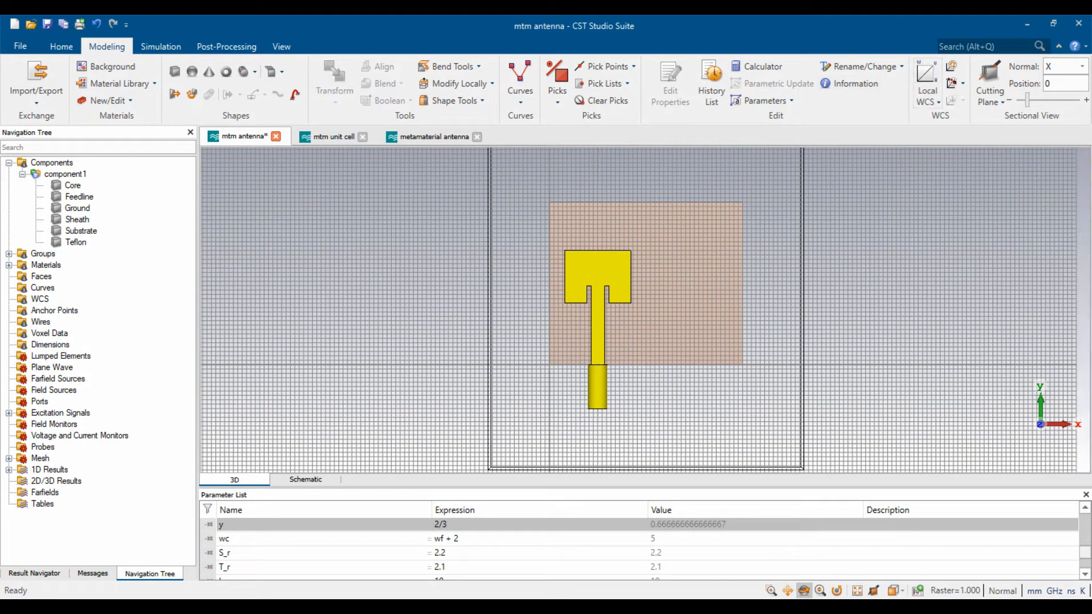
{"action": "scroll", "coordinate": [701, 268], "scroll_direction": "up", "scroll_amount": 1}
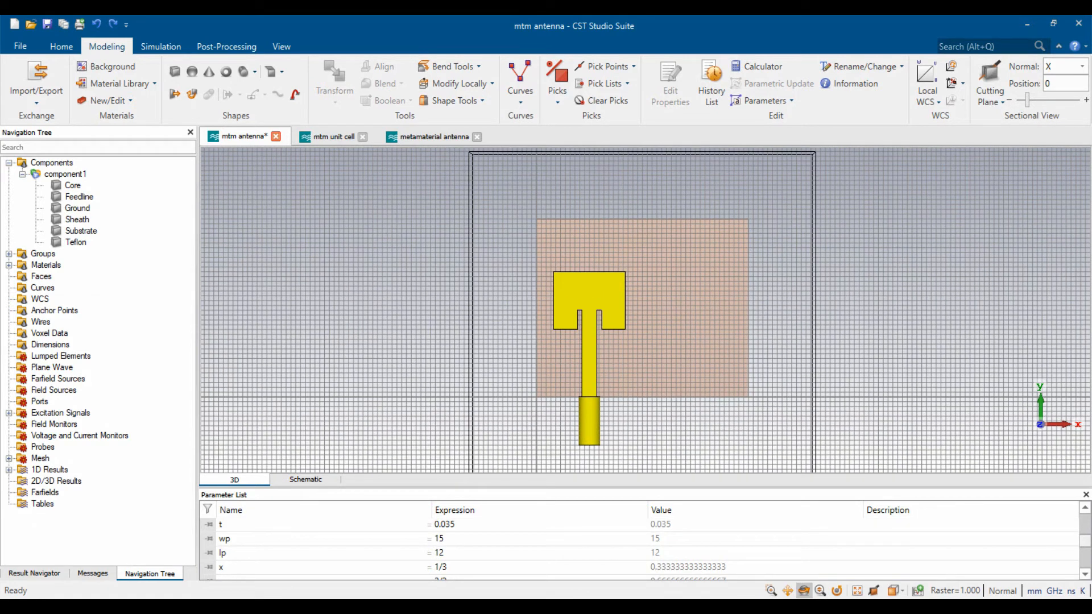
{"action": "left_click", "coordinate": [77, 208]}
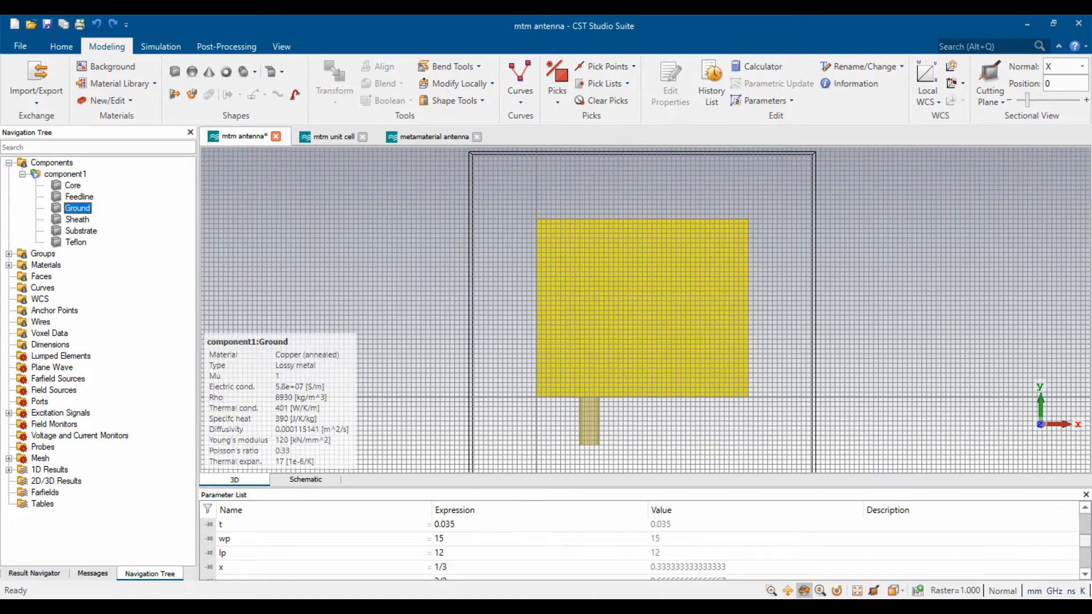
{"action": "left_click", "coordinate": [74, 230], "text": "ctrl"}
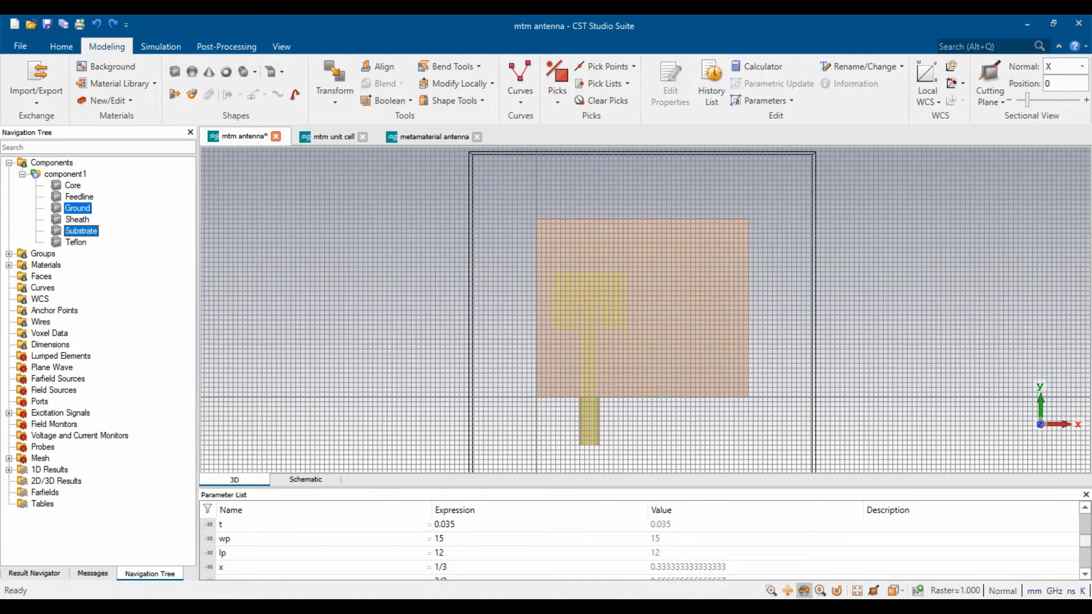
{"action": "right_click", "coordinate": [82, 231]}
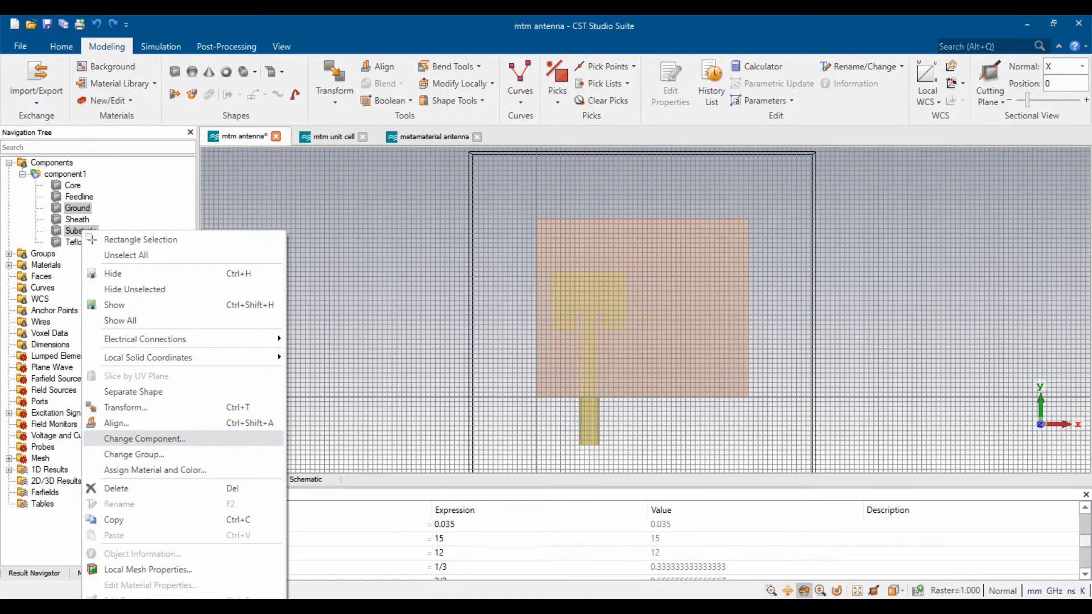
{"action": "left_click", "coordinate": [145, 438]}
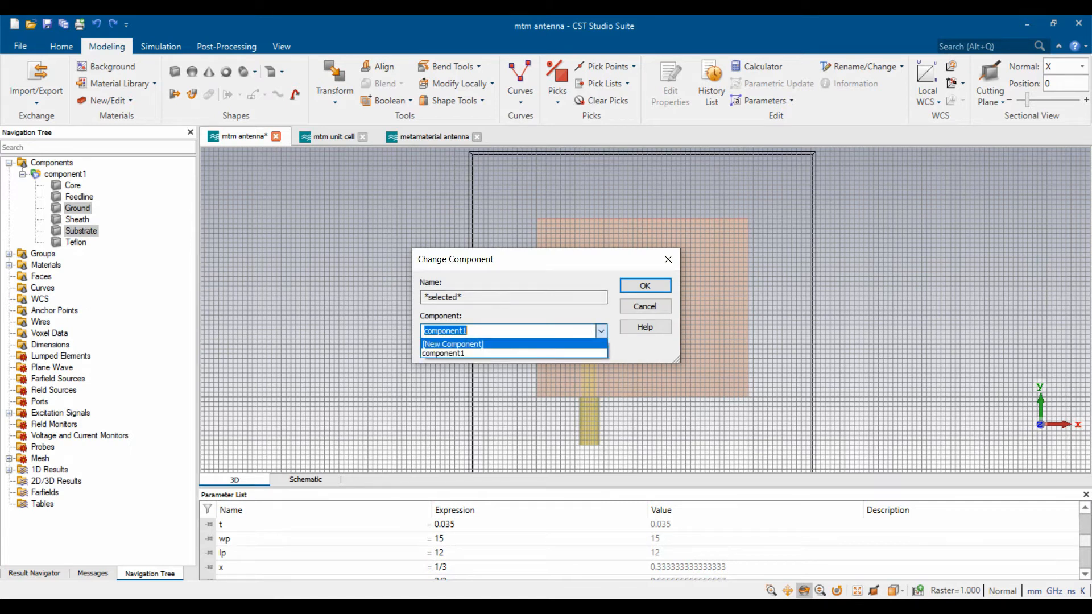
{"action": "left_click", "coordinate": [481, 343]}
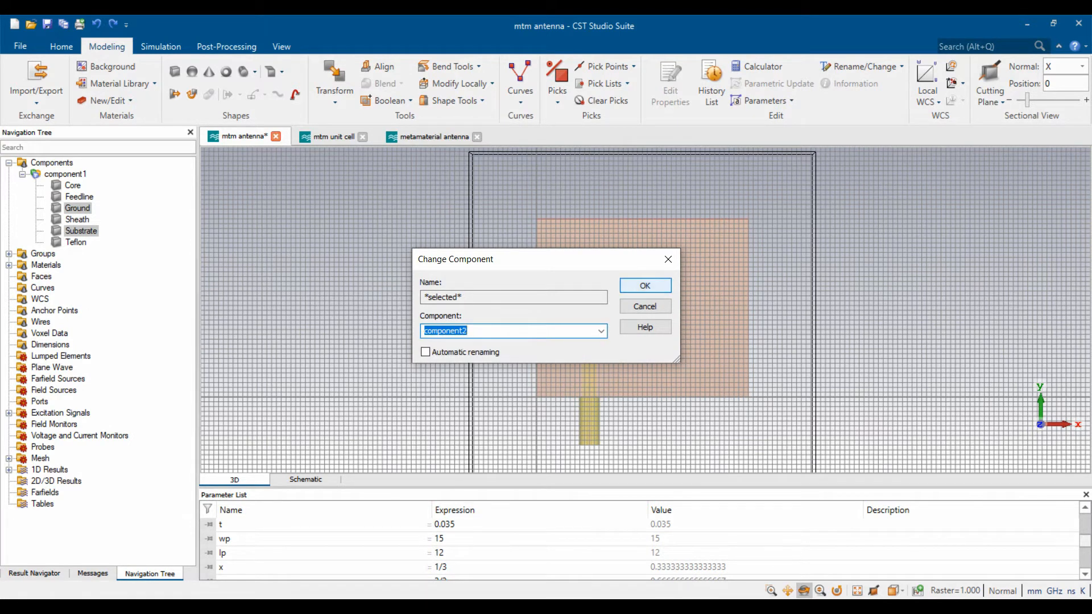
{"action": "key", "text": "Return"}
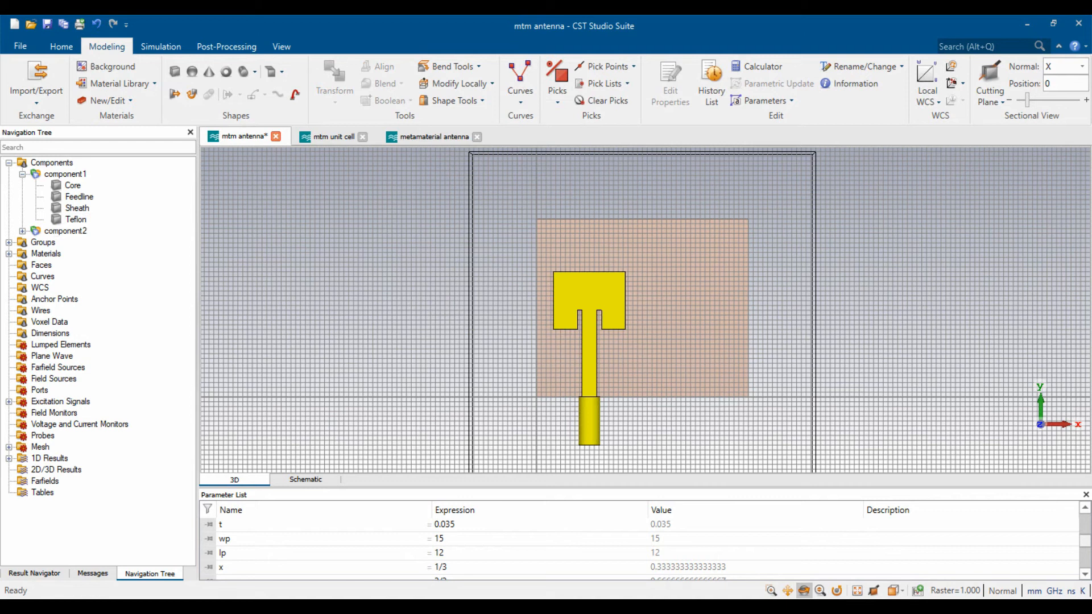
{"action": "left_click", "coordinate": [22, 174]}
{"action": "left_click", "coordinate": [65, 175]}
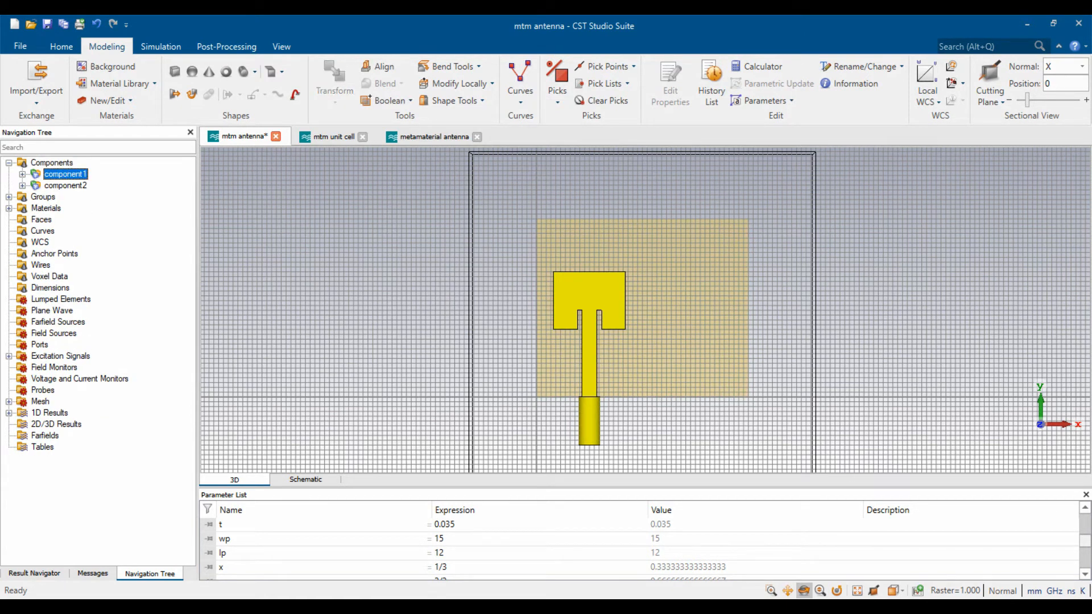
- Copy component1 with an X offset of 22 into a new component3
{"action": "key", "text": "ctrl+t"}
{"action": "left_click_drag", "start_coordinate": [638, 359], "coordinate": [740, 359]}
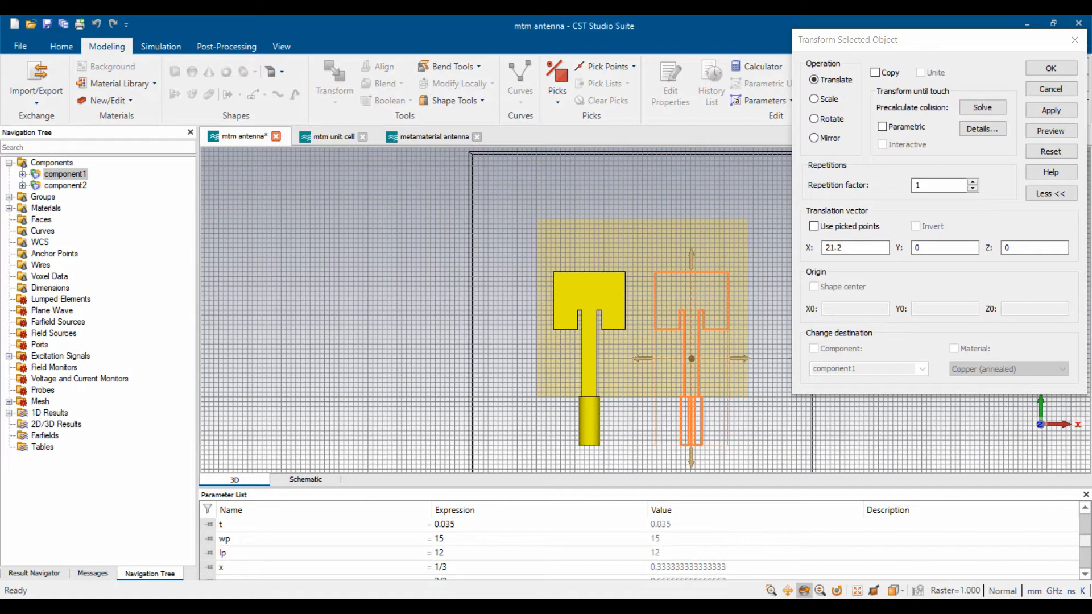
{"action": "double_click", "coordinate": [834, 247]}
{"action": "type", "text": "22"}
{"action": "left_click", "coordinate": [1050, 131]}
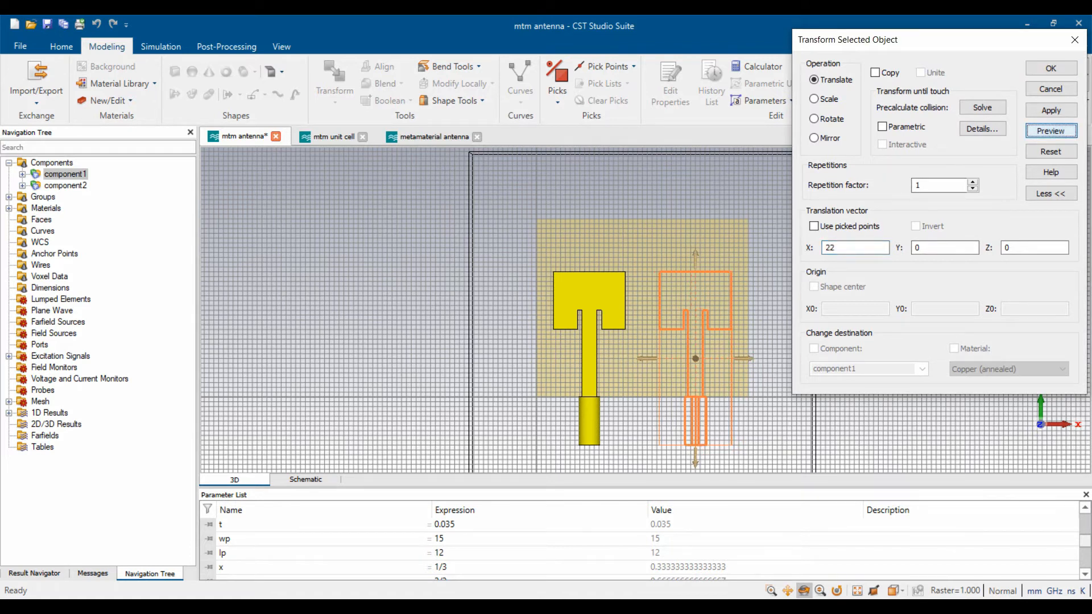
{"action": "left_click", "coordinate": [875, 73]}
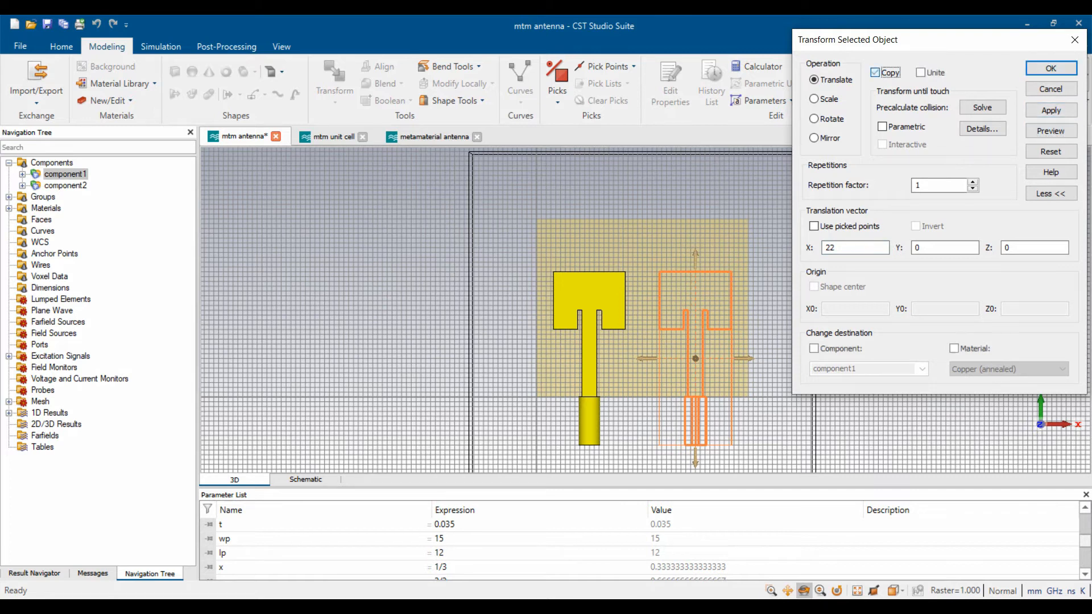
{"action": "left_click", "coordinate": [814, 349]}
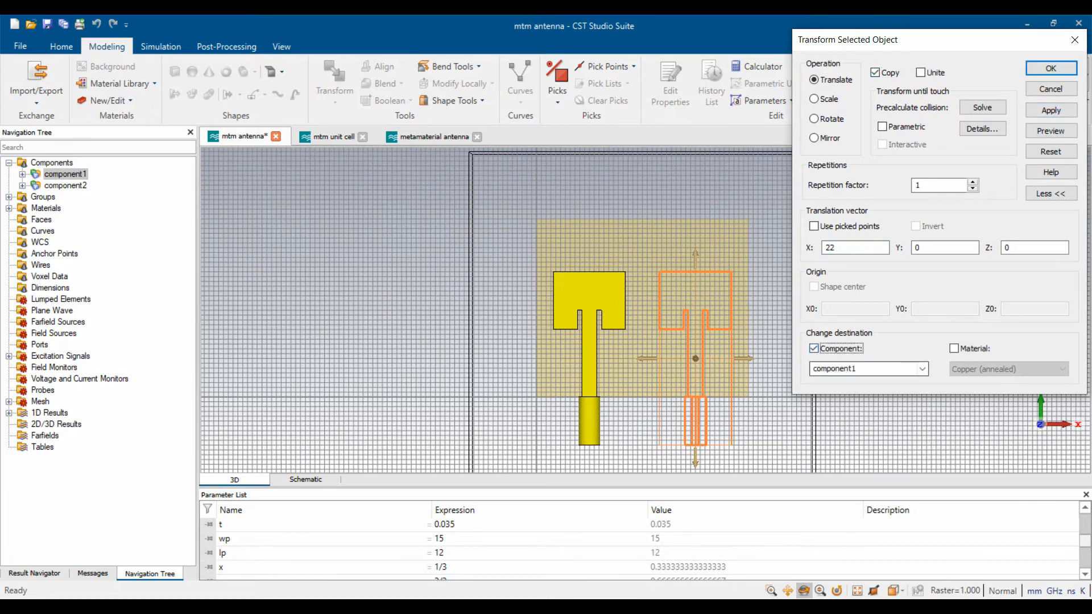
{"action": "left_click", "coordinate": [922, 369]}
{"action": "left_click", "coordinate": [868, 382]}
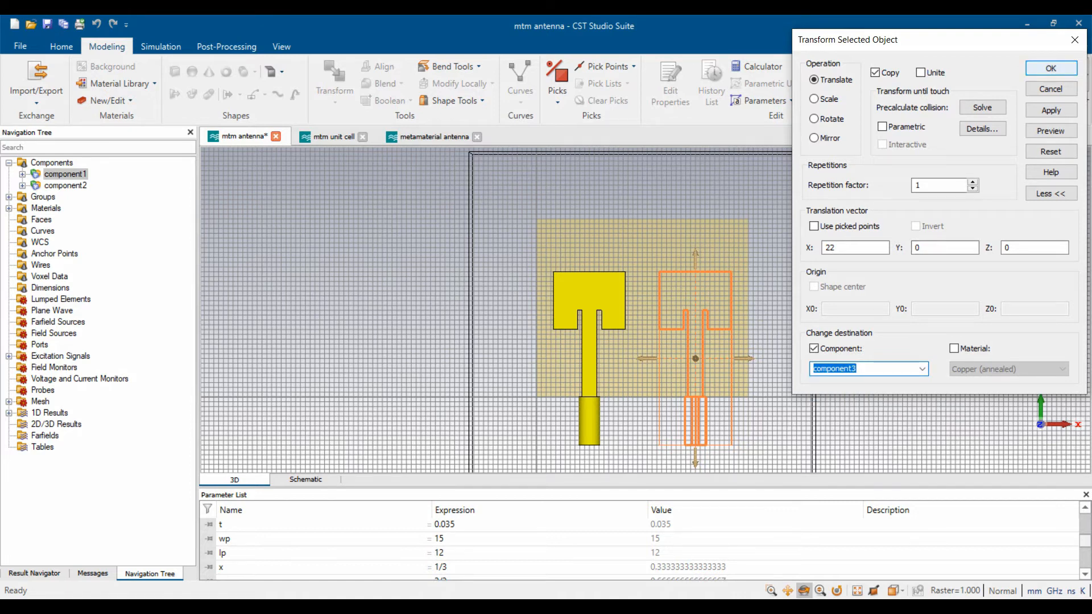
{"action": "left_click", "coordinate": [1050, 67]}
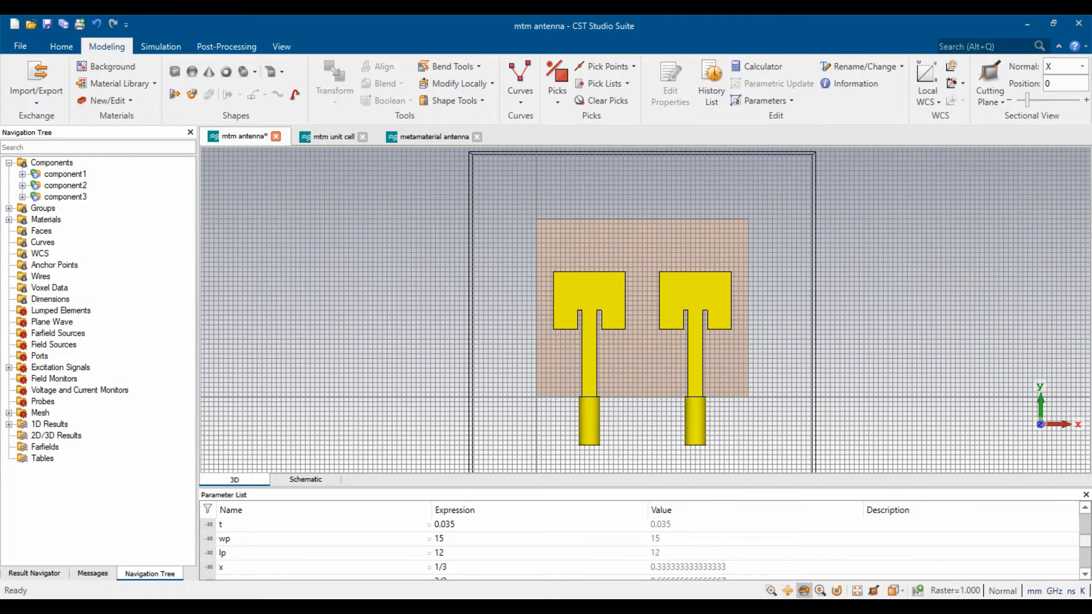
- Place the local coordinate origin at X = mtx, Y = mty, Z = 0
{"action": "left_click_drag", "start_coordinate": [648, 342], "coordinate": [629, 219]}
{"action": "scroll", "coordinate": [629, 329], "scroll_direction": "up", "scroll_amount": 10}
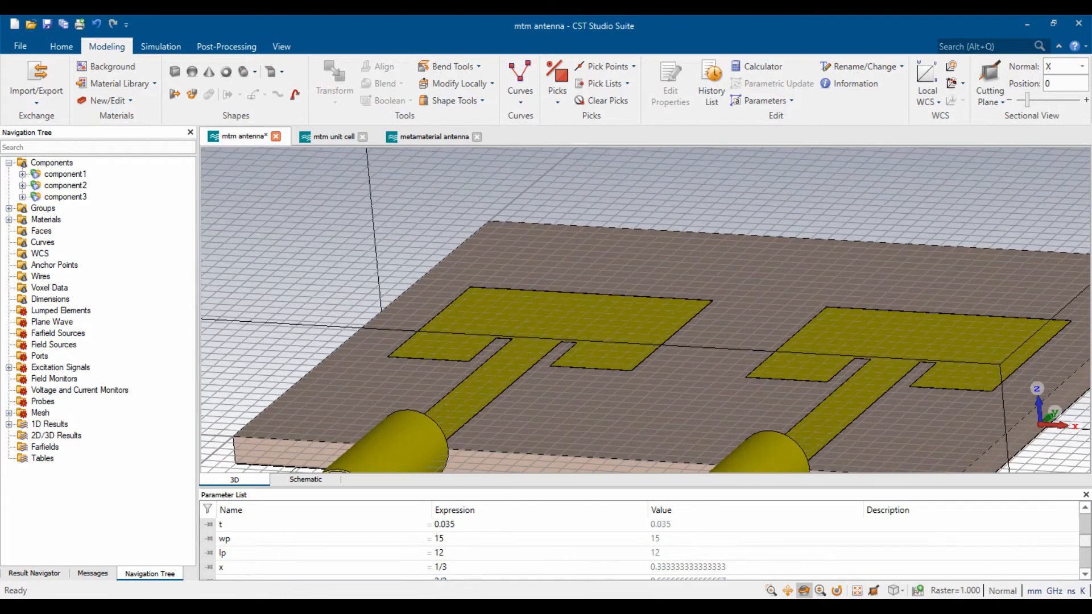
{"action": "key", "text": "5"}
{"action": "key", "text": "space"}
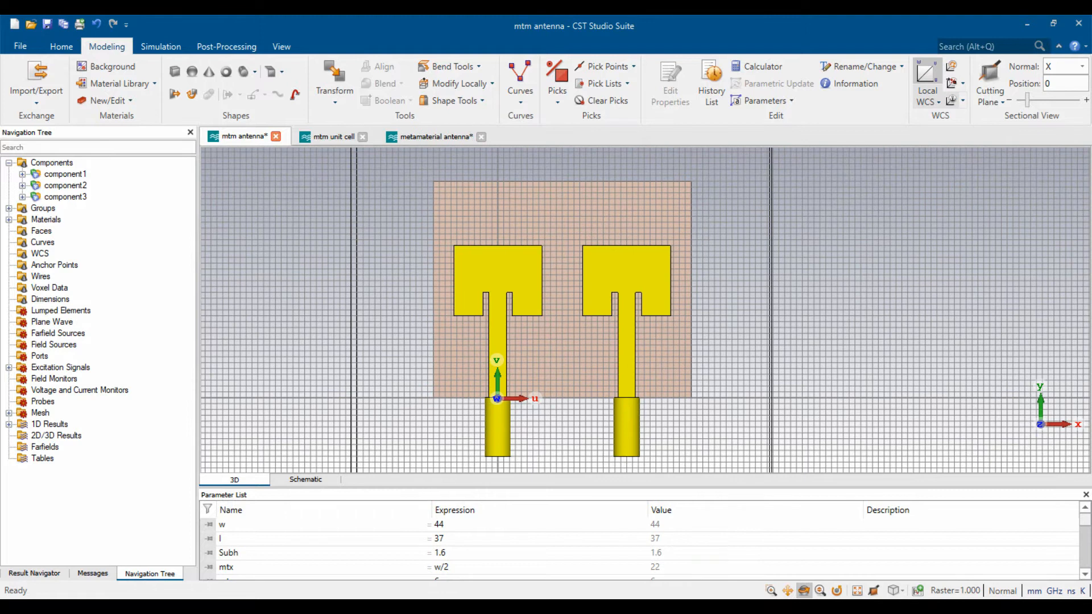
{"action": "left_click", "coordinate": [927, 97]}
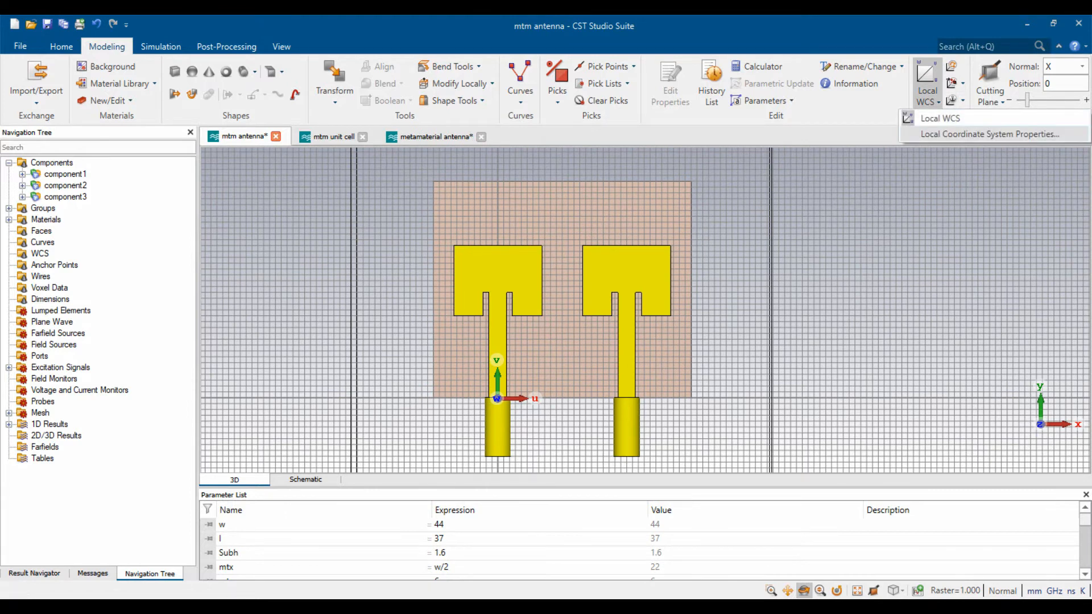
{"action": "left_click", "coordinate": [972, 131]}
{"action": "type", "text": "mtx"}
{"action": "key", "text": "Tab"}
{"action": "type", "text": "mty"}
{"action": "key", "text": "Tab"}
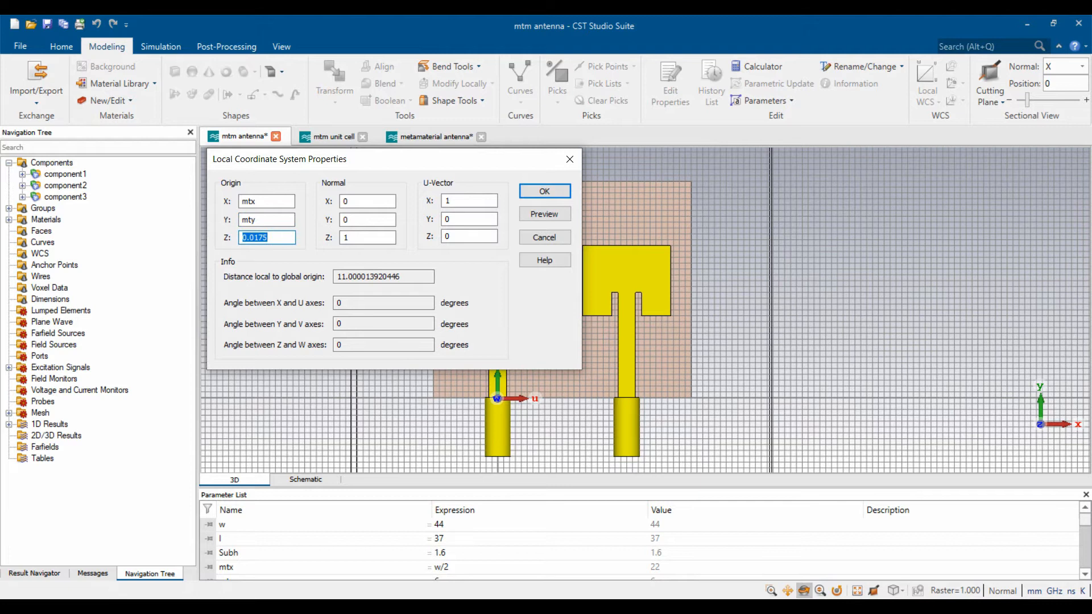
{"action": "type", "text": "0"}
{"action": "left_click", "coordinate": [544, 214]}
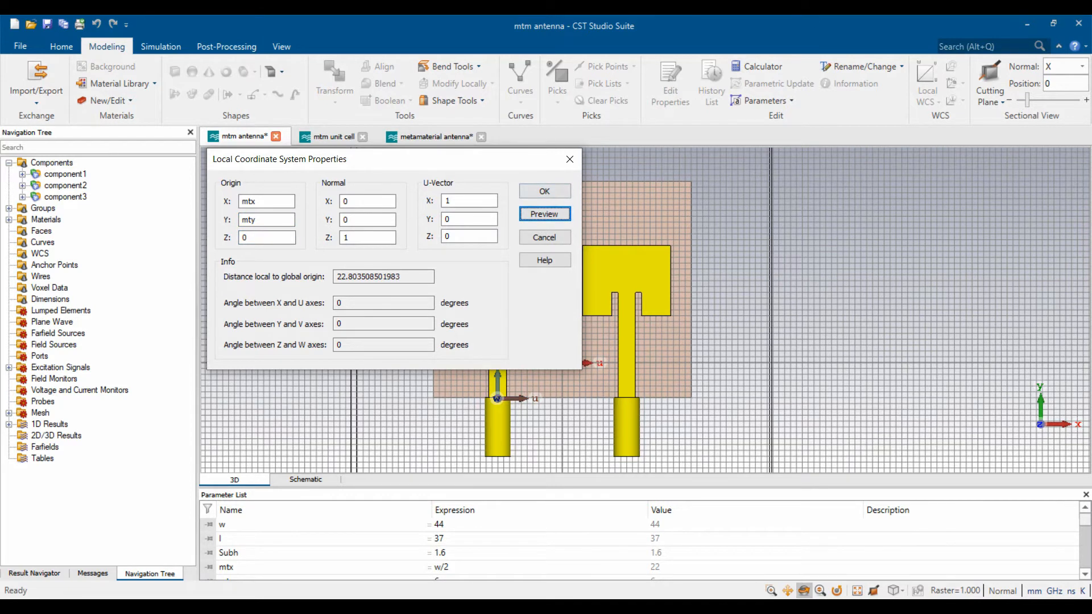
{"action": "left_click", "coordinate": [544, 191]}
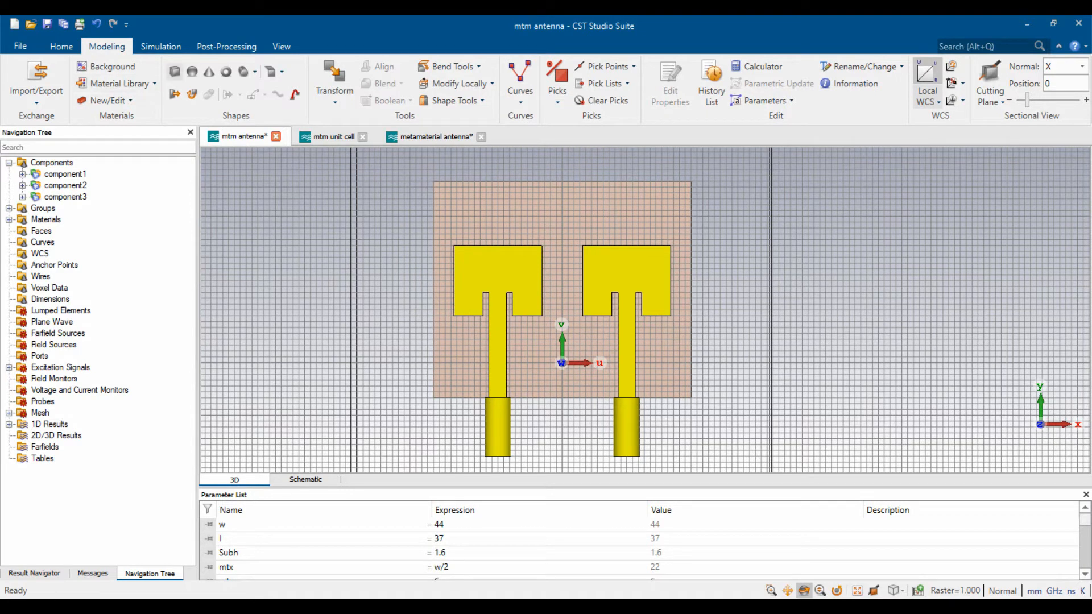
- Start brick Outer ring spanning U -ws/2 to ws/2 and V -ls/2 to ls/2
{"action": "left_click", "coordinate": [175, 71]}
{"action": "key", "text": "Escape"}
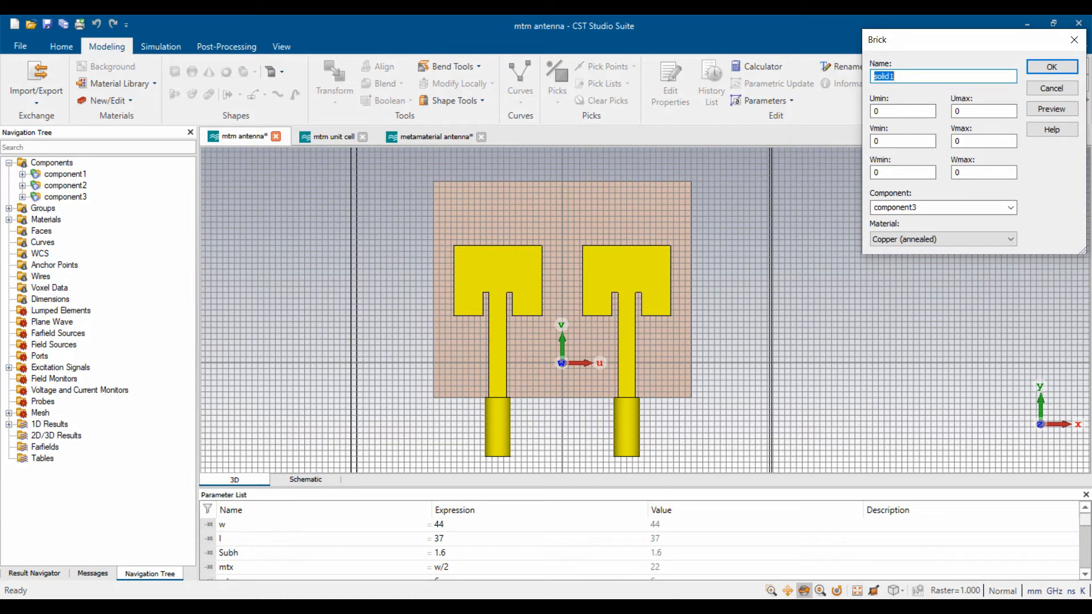
{"action": "type", "text": "Outer ring"}
{"action": "key", "text": "Tab"}
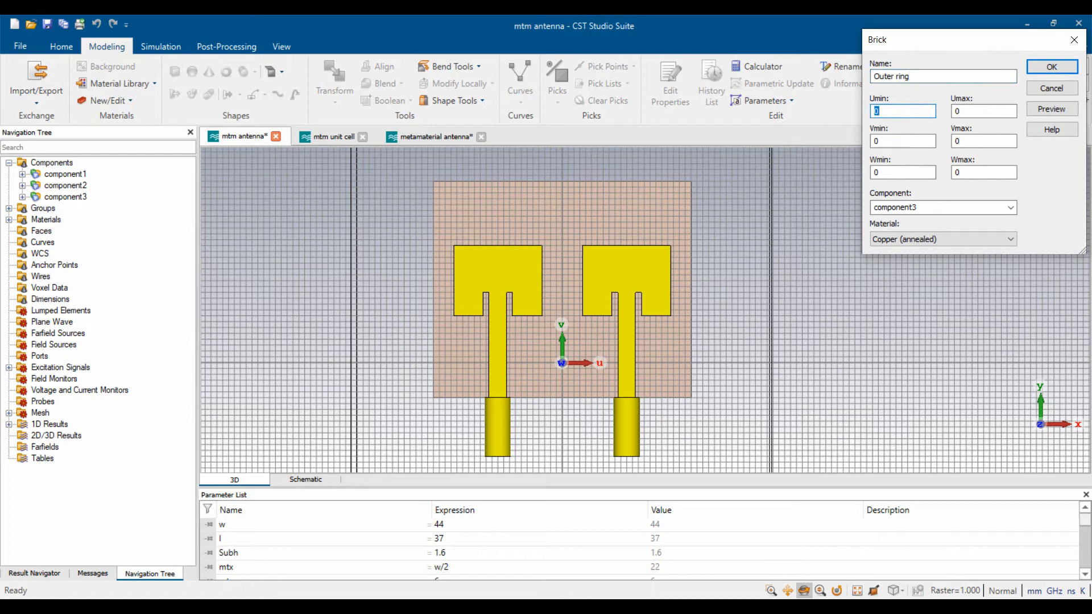
{"action": "type", "text": "-ws/2"}
{"action": "key", "text": "Tab"}
{"action": "type", "text": "ws/2"}
{"action": "key", "text": "Tab"}
{"action": "type", "text": "-ls/2"}
{"action": "key", "text": "Tab"}
{"action": "type", "text": "ls"}
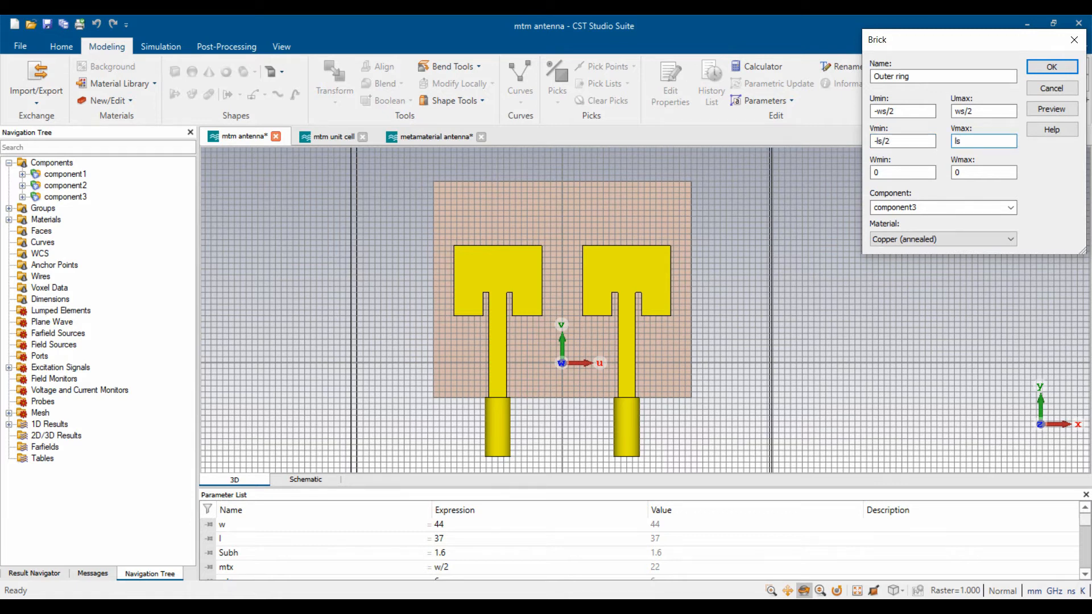
{"action": "type", "text": "/2"}
- Set Outer ring's W range to 0 to t, check the parameter list, and create it
{"action": "key", "text": "Tab"}
{"action": "key", "text": "Tab"}
{"action": "type", "text": "t"}
{"action": "key", "text": "BackSpace"}
{"action": "left_click", "coordinate": [1051, 109]}
{"action": "left_click", "coordinate": [568, 538]}
{"action": "scroll", "coordinate": [568, 538], "scroll_direction": "down", "scroll_amount": 5}
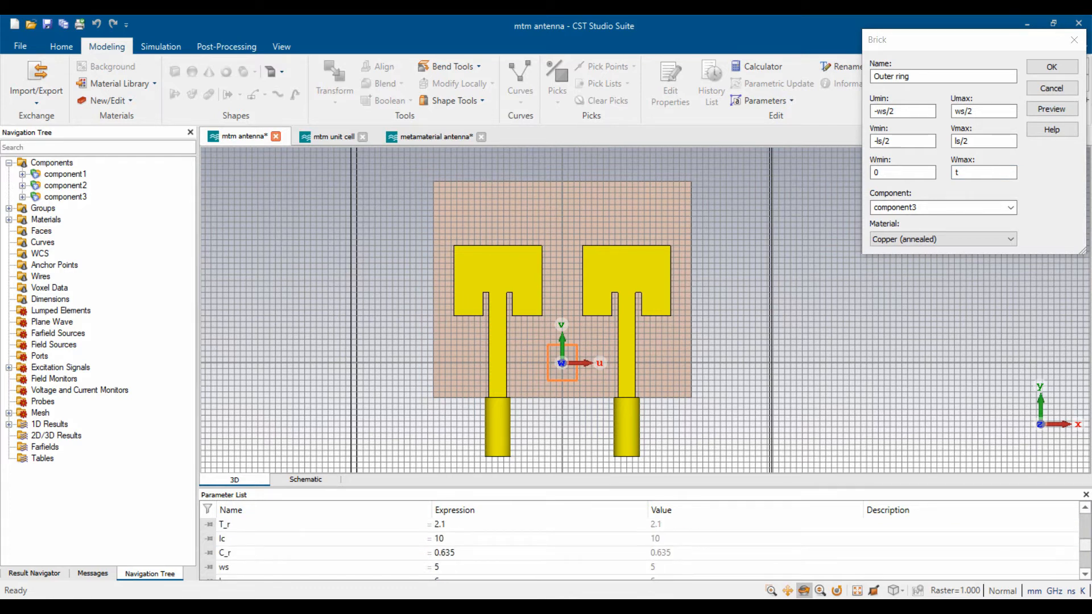
{"action": "scroll", "coordinate": [569, 539], "scroll_direction": "down", "scroll_amount": 1}
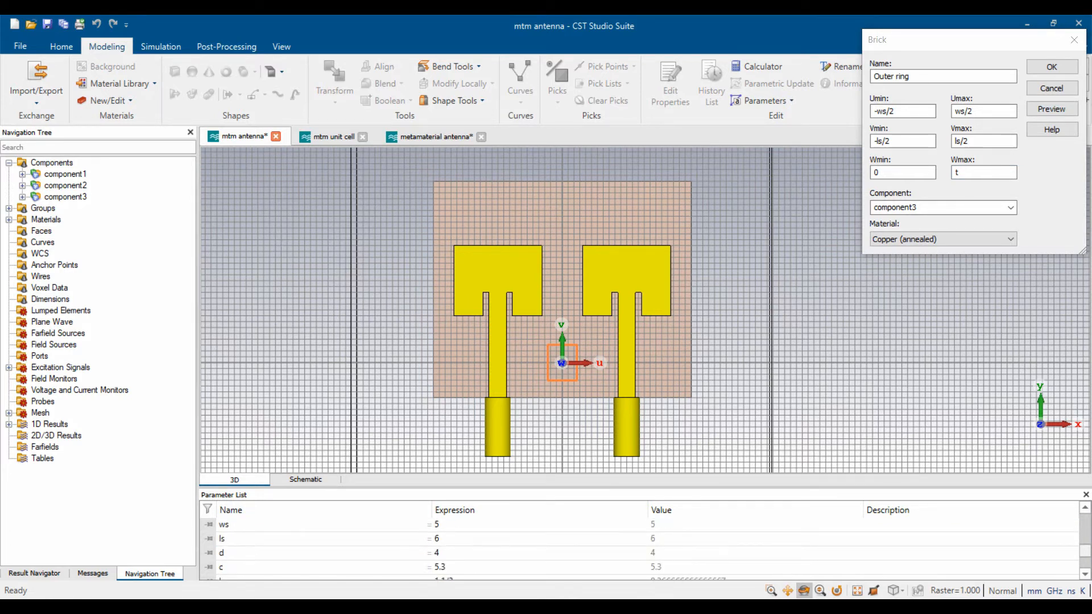
{"action": "left_click", "coordinate": [1051, 67]}
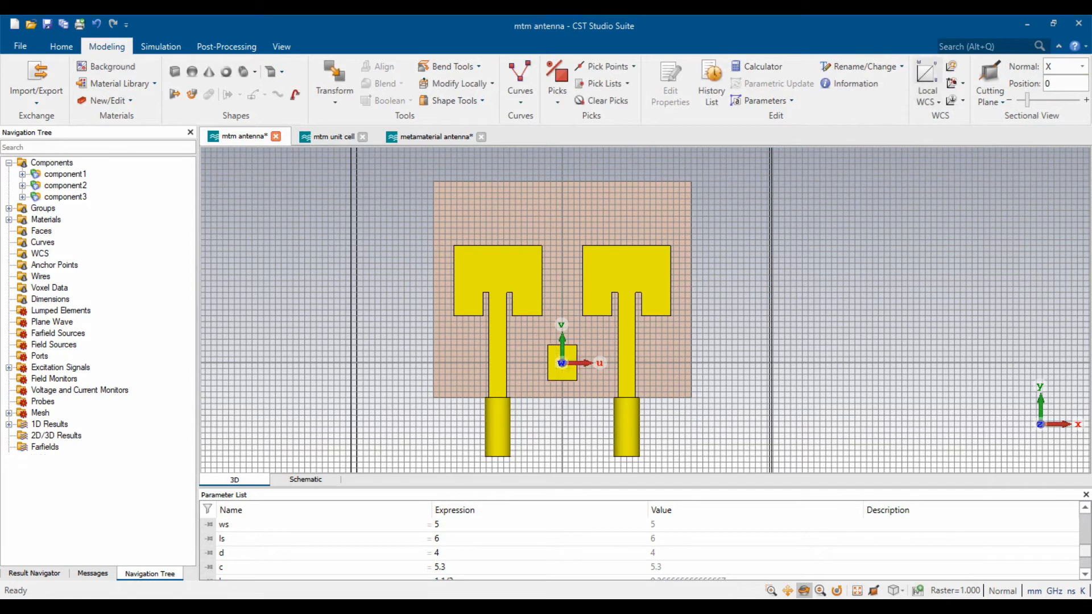
- Start brick Cut_1 spanning U -d/2 to d/2
{"action": "left_click", "coordinate": [174, 72]}
{"action": "key", "text": "Escape"}
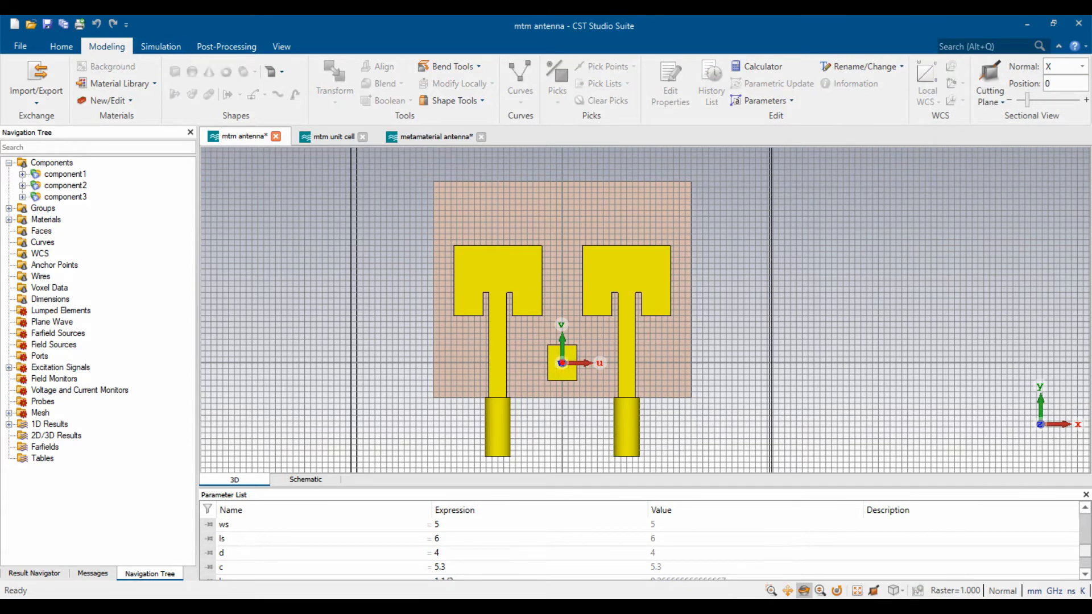
{"action": "type", "text": "Cut_1"}
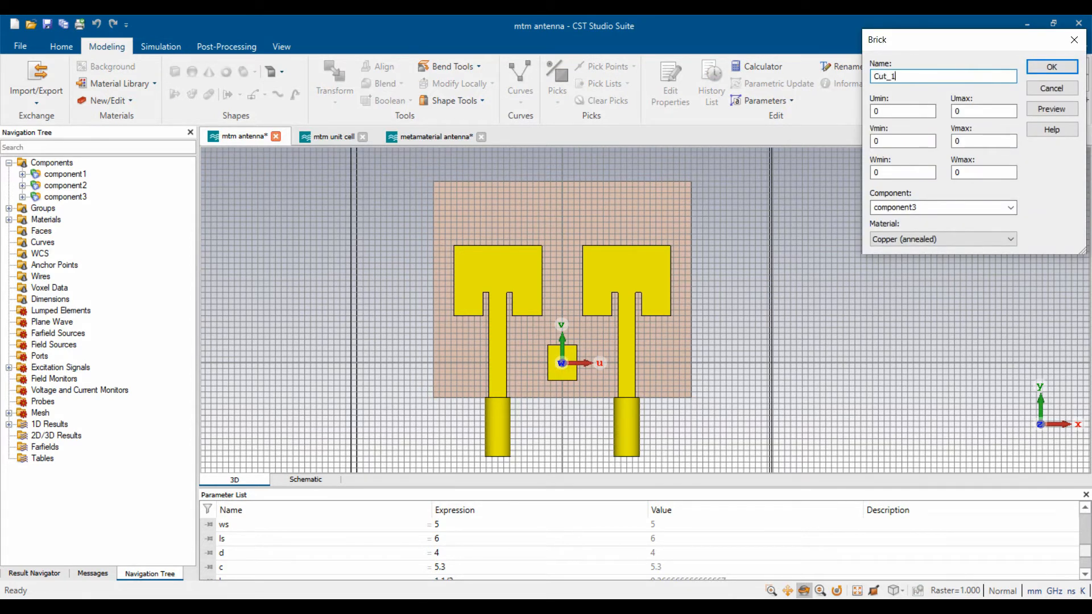
{"action": "key", "text": "Tab"}
{"action": "type", "text": "-d/2"}
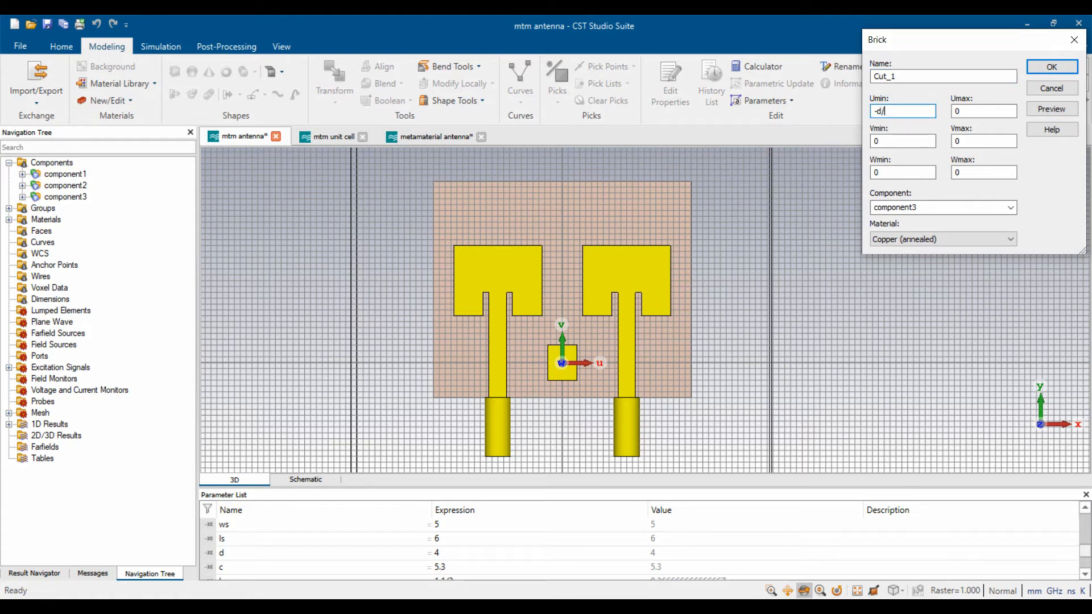
{"action": "key", "text": "Tab"}
{"action": "type", "text": "d/2"}
- Set Cut_1's V from c/2 - b to c/2 and W to t, then create it
{"action": "key", "text": "Tab"}
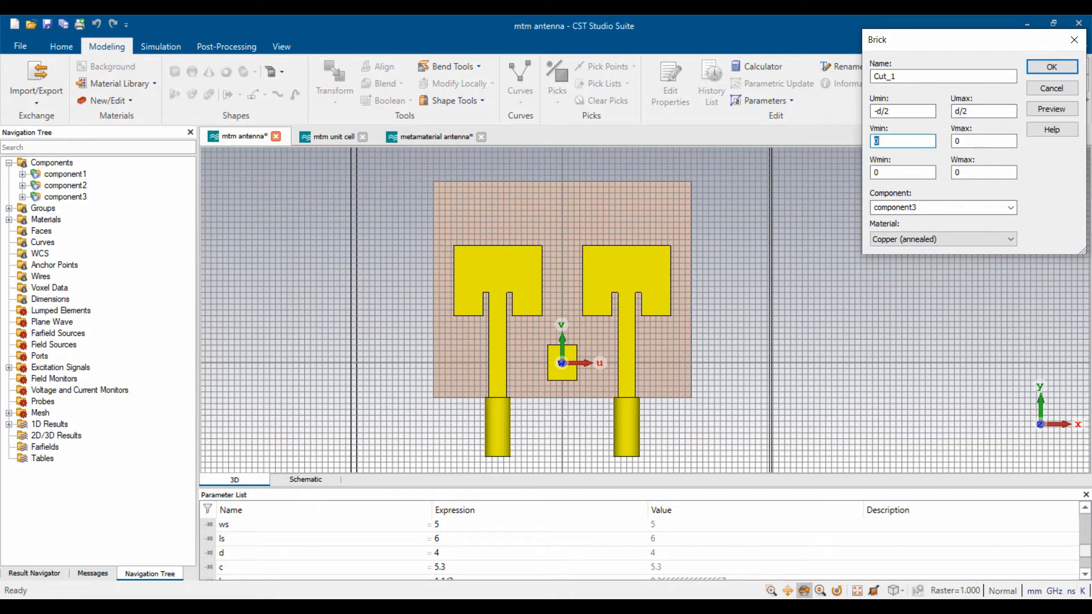
{"action": "type", "text": "c/2 - b"}
{"action": "key", "text": "Tab"}
{"action": "type", "text": "c/2"}
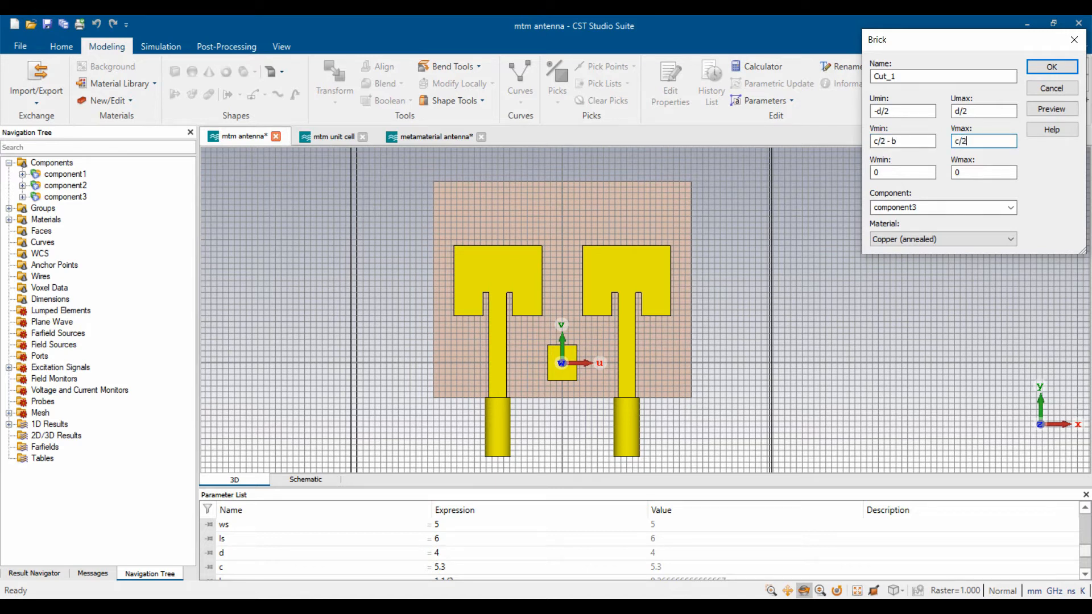
{"action": "key", "text": "Tab"}
{"action": "type", "text": "t"}
{"action": "left_click", "coordinate": [1051, 109]}
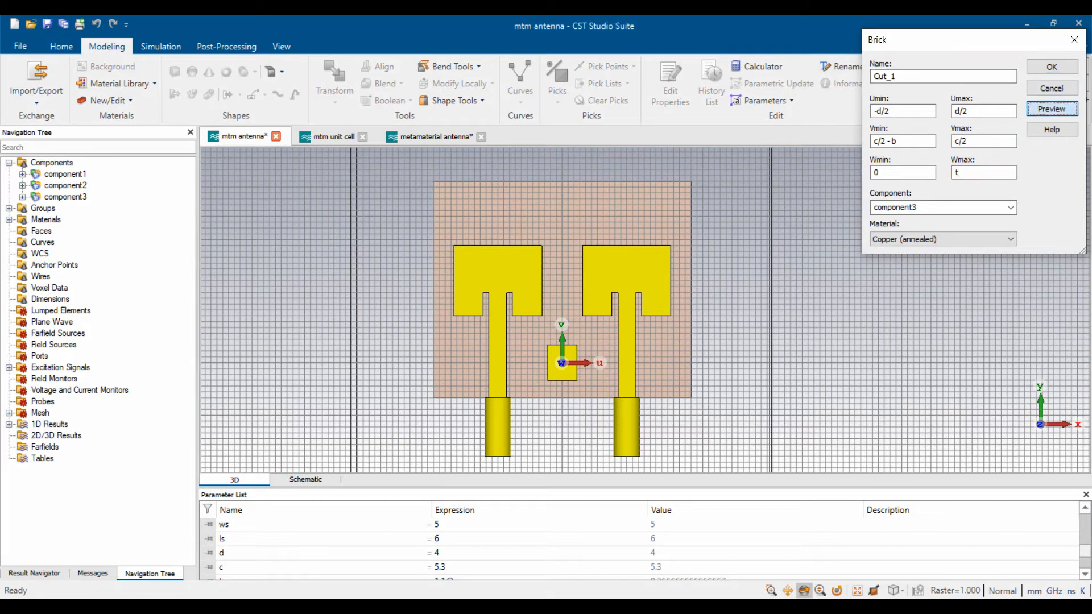
{"action": "scroll", "coordinate": [567, 349], "scroll_direction": "up", "scroll_amount": 5}
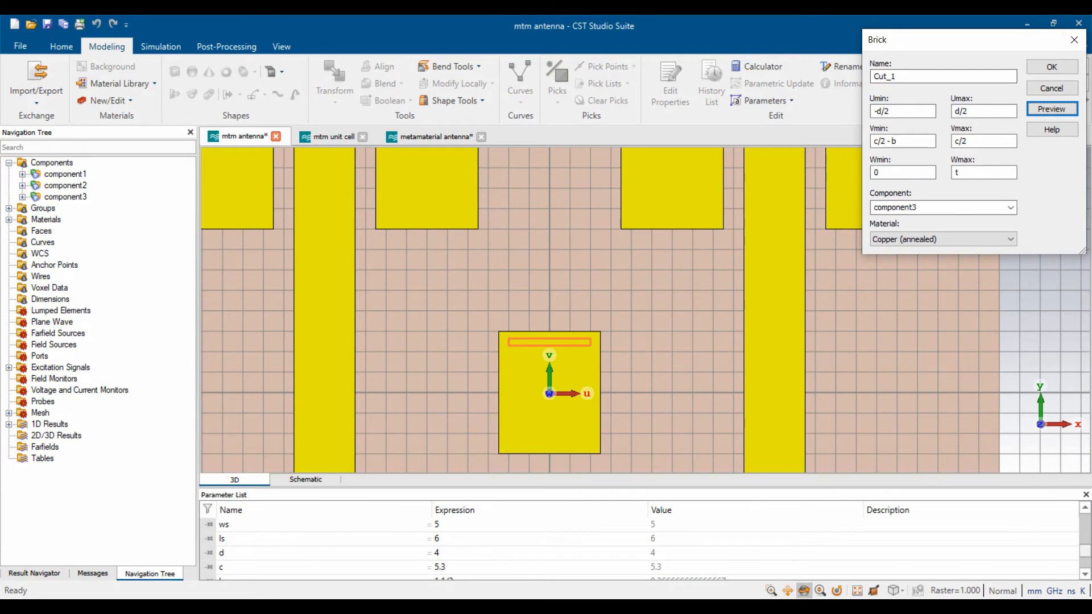
{"action": "left_click", "coordinate": [1051, 66]}
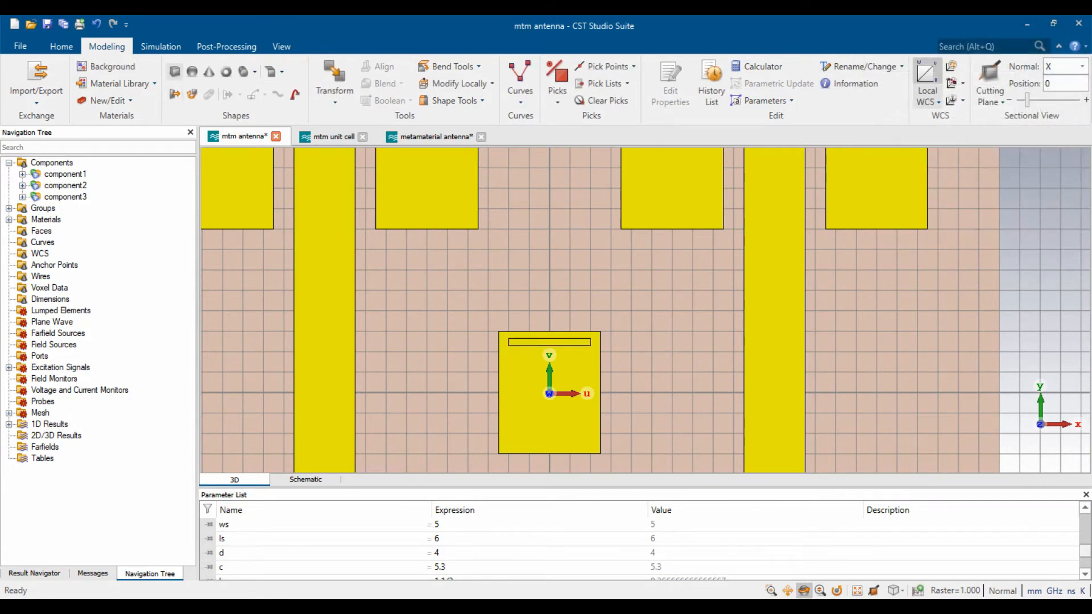
- Start a new brick named Cut_2 with U from -d/2+b to -d/2
{"action": "left_click", "coordinate": [175, 71]}
{"action": "key", "text": "Escape"}
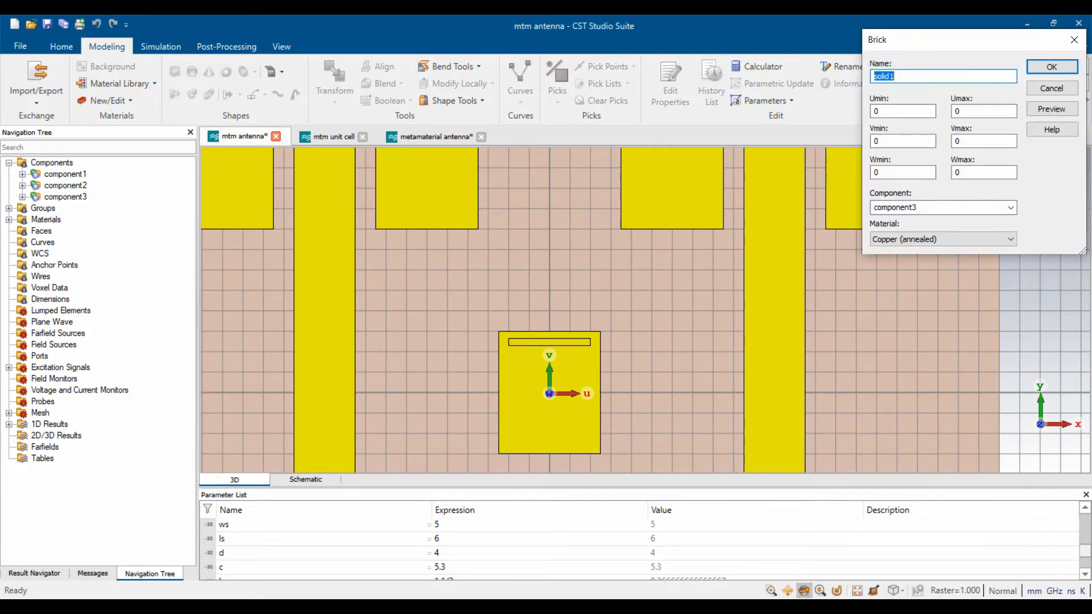
{"action": "type", "text": "Cut_2"}
{"action": "key", "text": "Tab"}
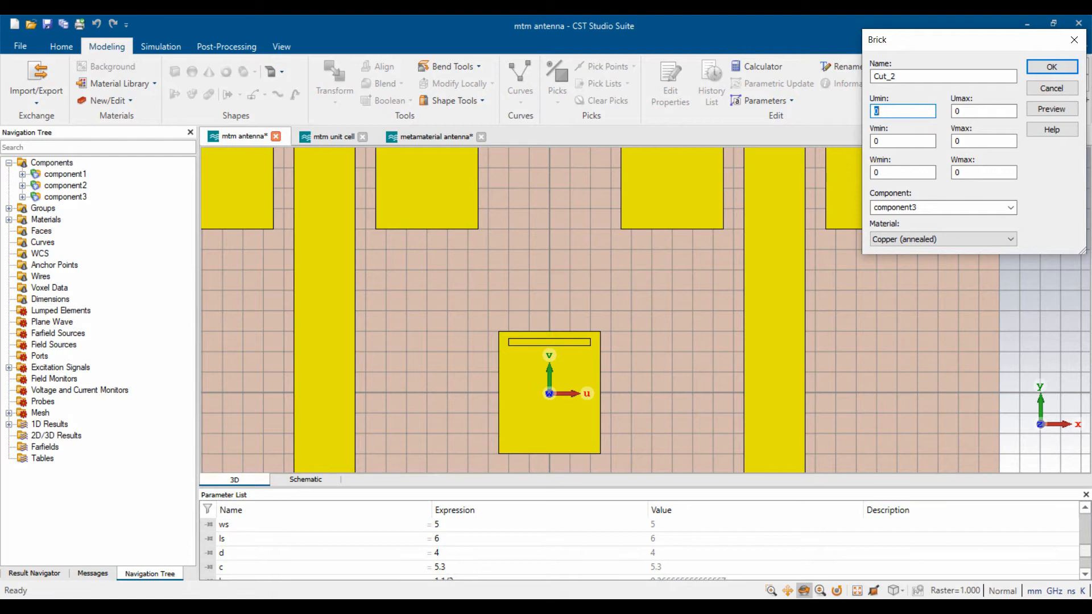
{"action": "type", "text": "-d/2"}
{"action": "type", "text": " -"}
{"action": "type", "text": " b"}
{"action": "key", "text": "BackSpace"}
{"action": "key", "text": "BackSpace"}
{"action": "key", "text": "BackSpace"}
{"action": "type", "text": "+ b"}
{"action": "key", "text": "Tab"}
{"action": "type", "text": "-d/2"}
- Give Cut_2 a V range of -c/2 to c/2 and thickness t, then create it
{"action": "key", "text": "Tab"}
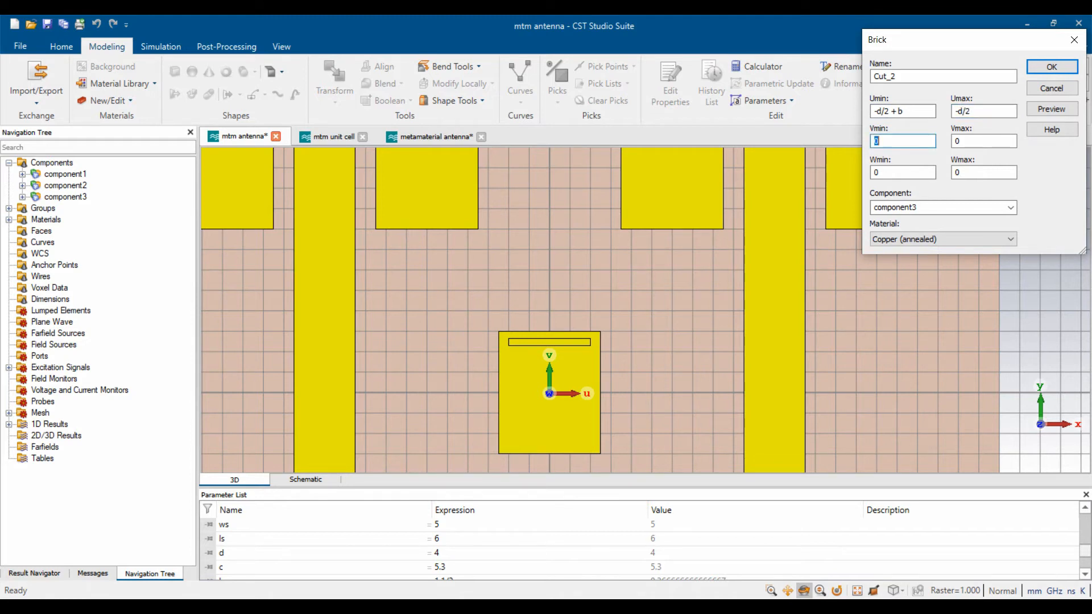
{"action": "type", "text": "-c/2"}
{"action": "key", "text": "Tab"}
{"action": "type", "text": "c/2"}
{"action": "key", "text": "Tab"}
{"action": "key", "text": "Tab"}
{"action": "type", "text": "t"}
{"action": "key", "text": "Delete"}
{"action": "left_click", "coordinate": [1051, 108]}
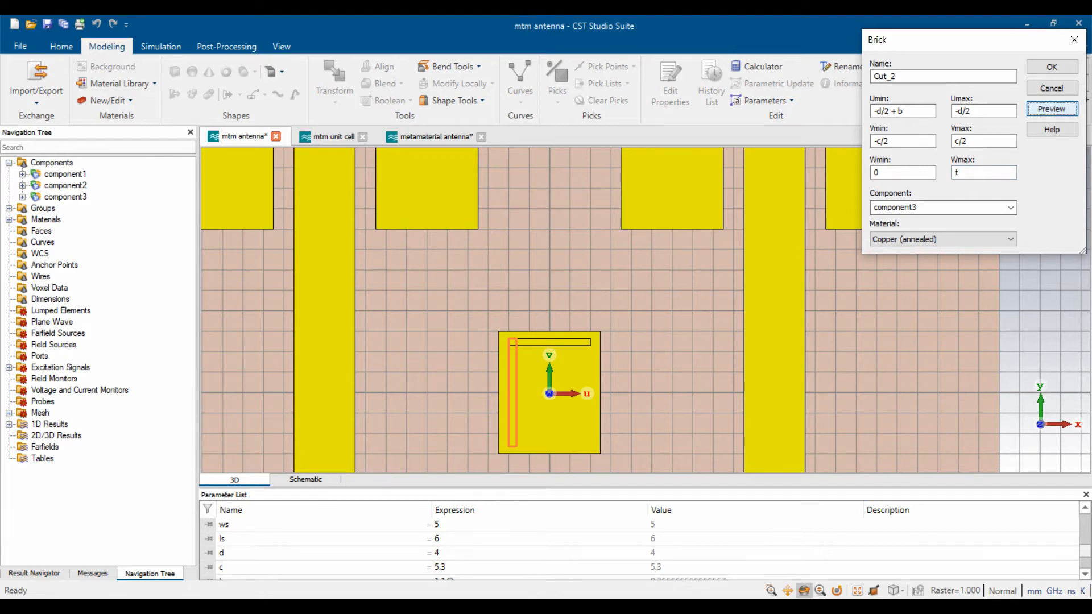
{"action": "left_click", "coordinate": [1051, 66]}
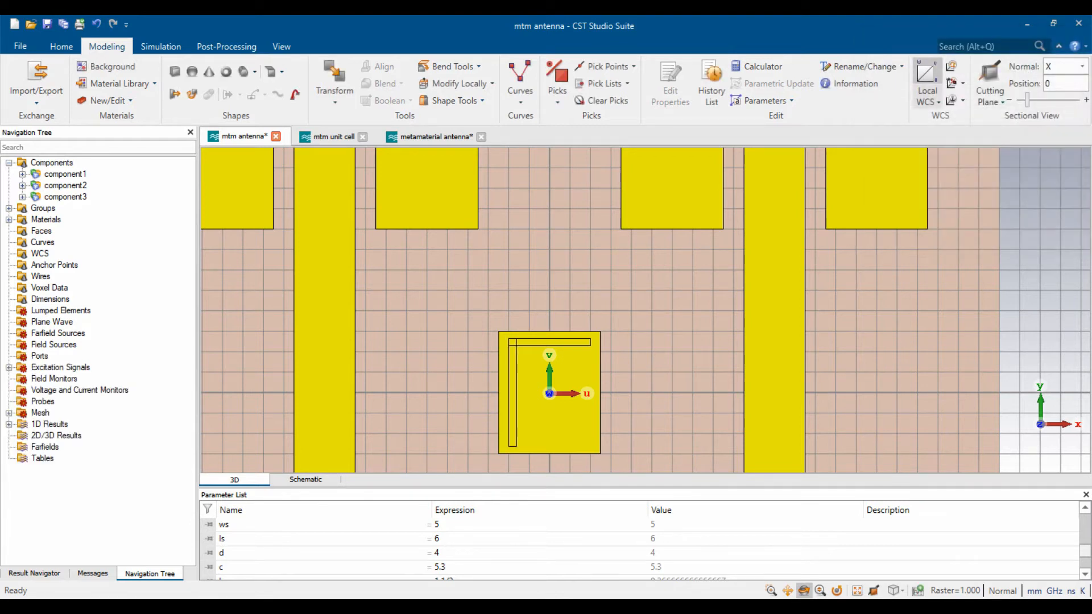
- Start a brick named Cut_3 with U from d/2-b to d/2
{"action": "left_click", "coordinate": [175, 71]}
{"action": "key", "text": "Escape"}
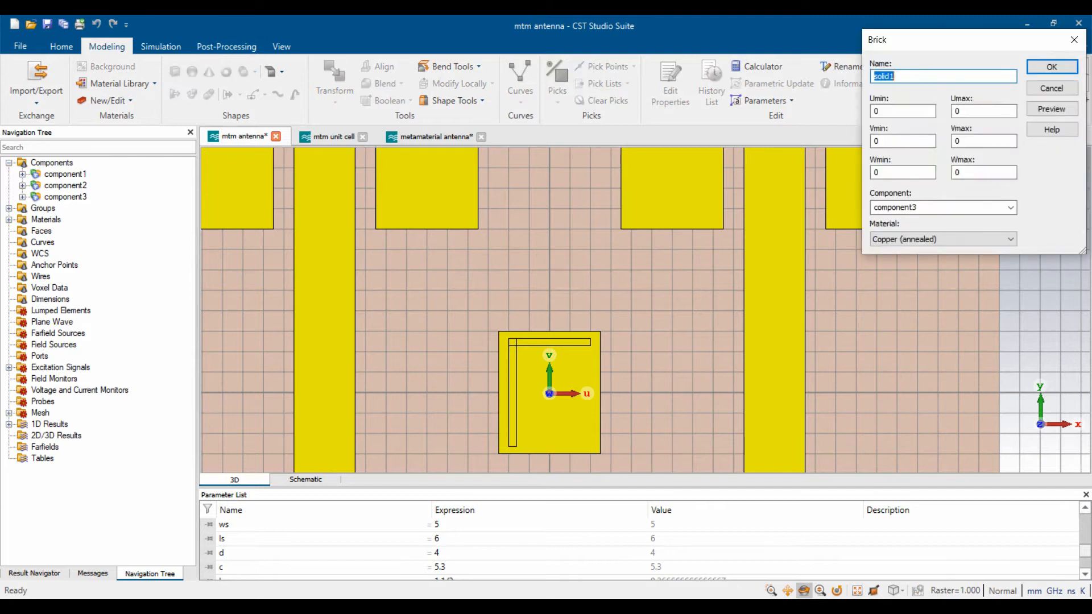
{"action": "type", "text": "Cut_3"}
{"action": "key", "text": "Tab"}
{"action": "type", "text": "d/2 - b"}
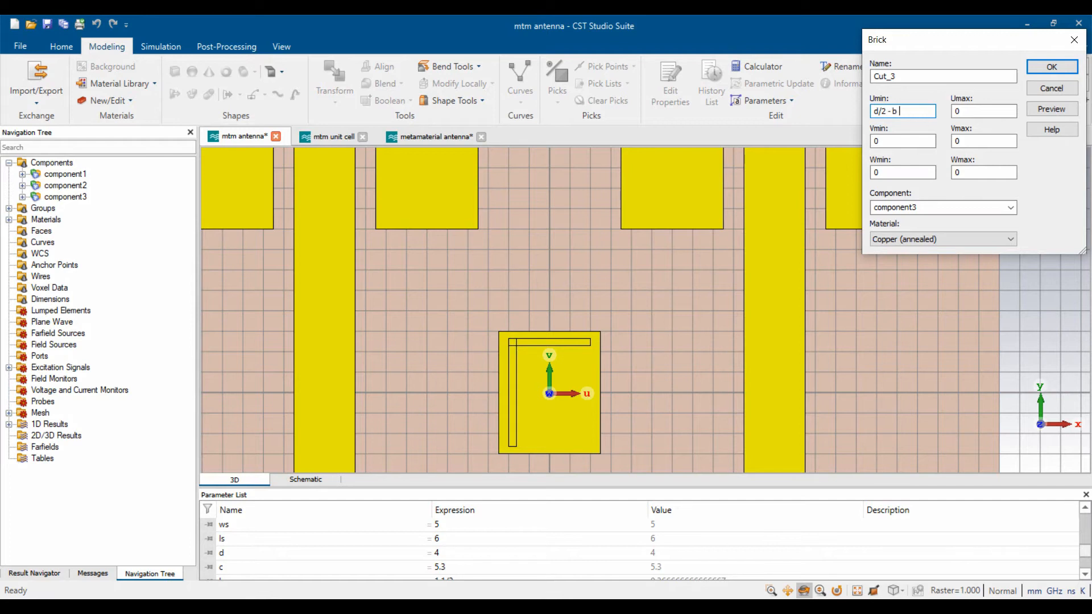
{"action": "key", "text": "Tab"}
{"action": "type", "text": "d/2"}
- Give Cut_3 a V range of -c/2 to c/2 and thickness t, then create it
{"action": "key", "text": "Tab"}
{"action": "type", "text": "-c/2"}
{"action": "key", "text": "Tab"}
{"action": "type", "text": "c/3"}
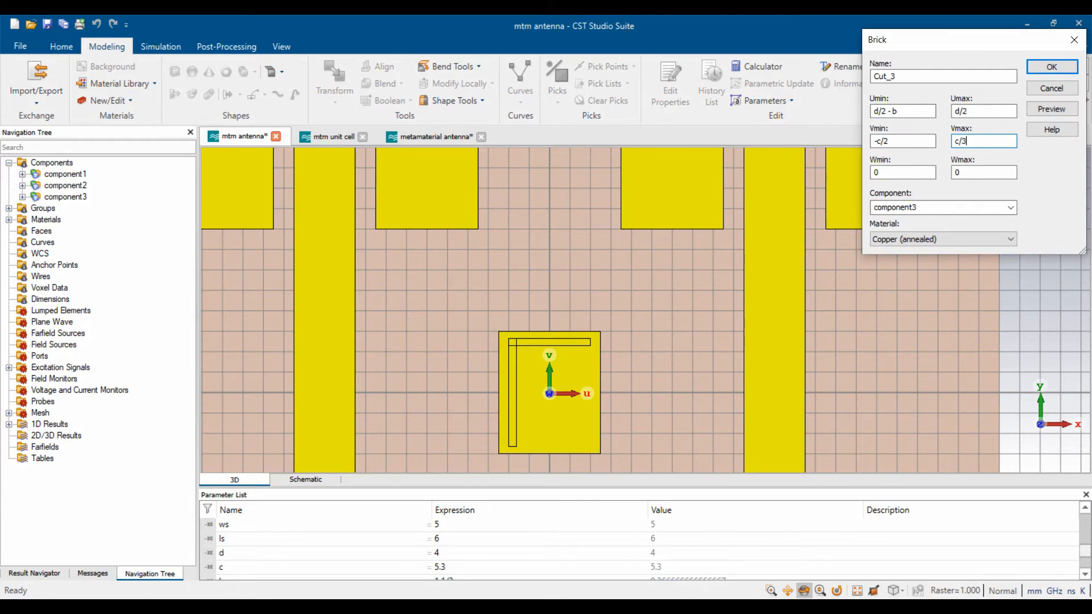
{"action": "key", "text": "BackSpace"}
{"action": "type", "text": "2"}
{"action": "key", "text": "Tab"}
{"action": "key", "text": "Tab"}
{"action": "type", "text": "t"}
{"action": "left_click", "coordinate": [1052, 108]}
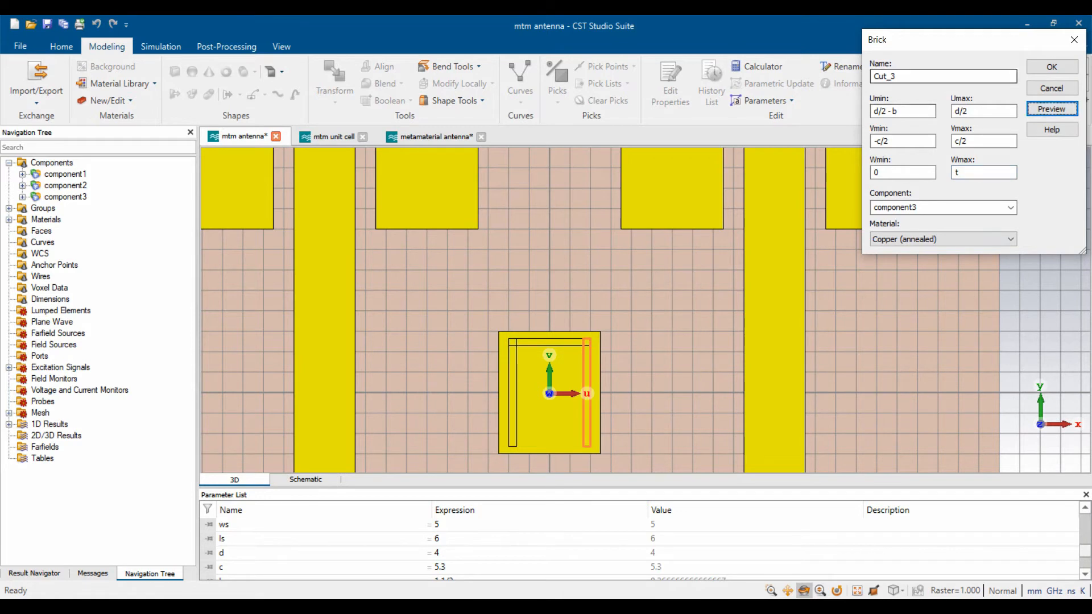
{"action": "left_click", "coordinate": [1051, 67]}
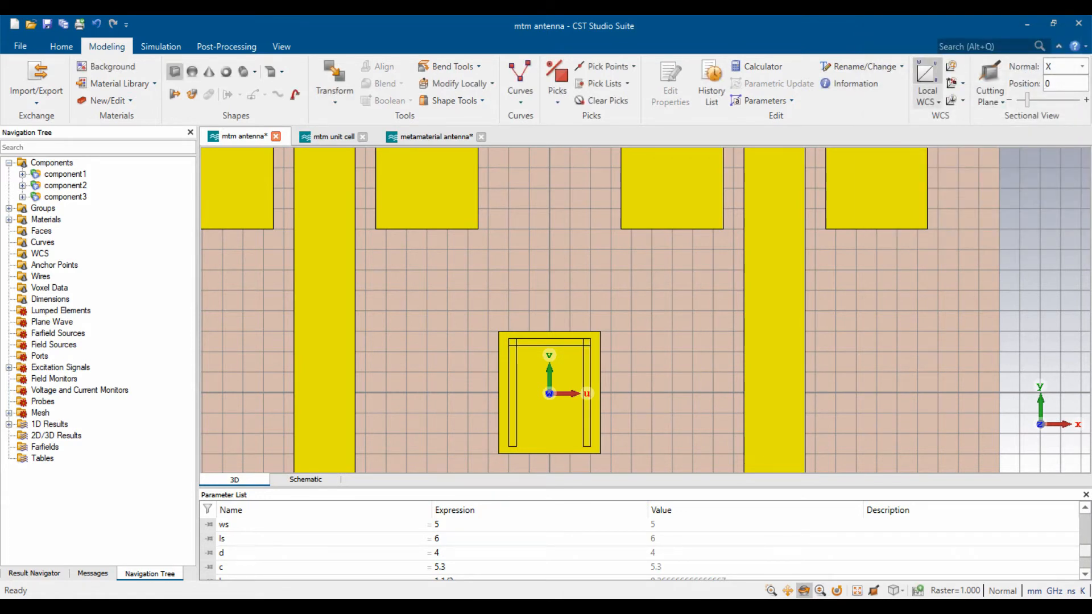
{"action": "left_click", "coordinate": [174, 71]}
- Enter brick Cut_4 bounds: U -d/2-3*b to -d/2, V -c/2+b to -c/2, height t
{"action": "key", "text": "Escape"}
{"action": "type", "text": "Cu"}
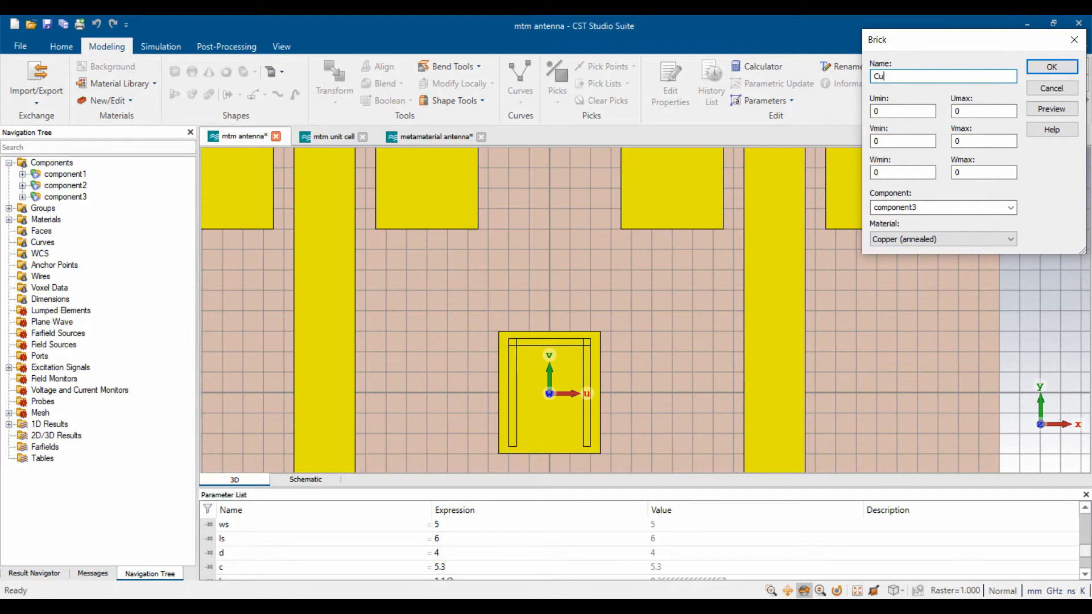
{"action": "type", "text": "t_4"}
{"action": "key", "text": "Tab"}
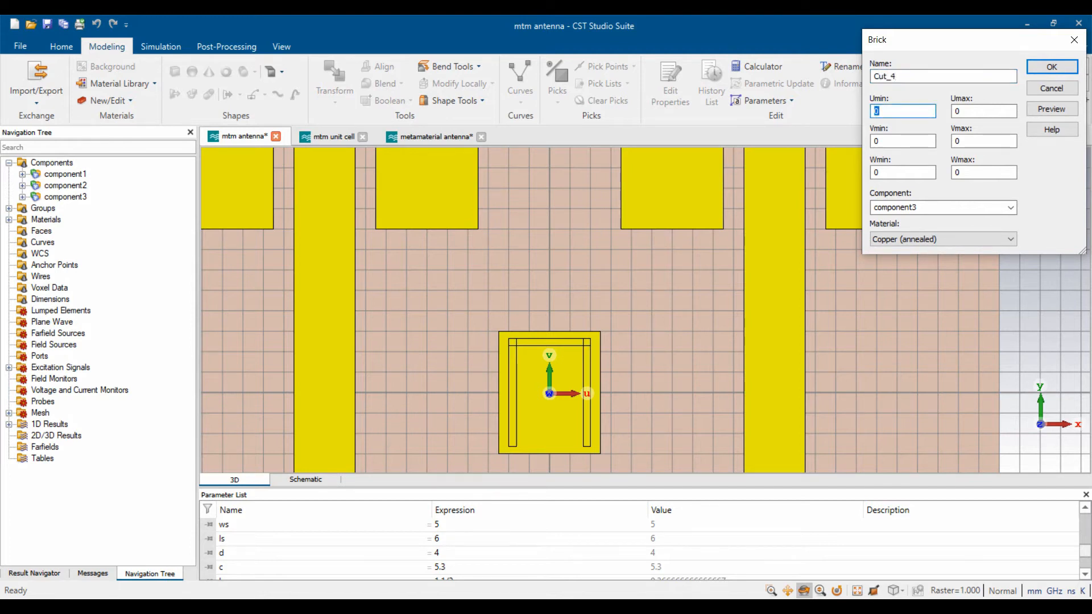
{"action": "type", "text": "-"}
{"action": "type", "text": "d/2 - 3*b"}
{"action": "key", "text": "Tab"}
{"action": "type", "text": "-d/2"}
{"action": "key", "text": "Tab"}
{"action": "type", "text": "-c"}
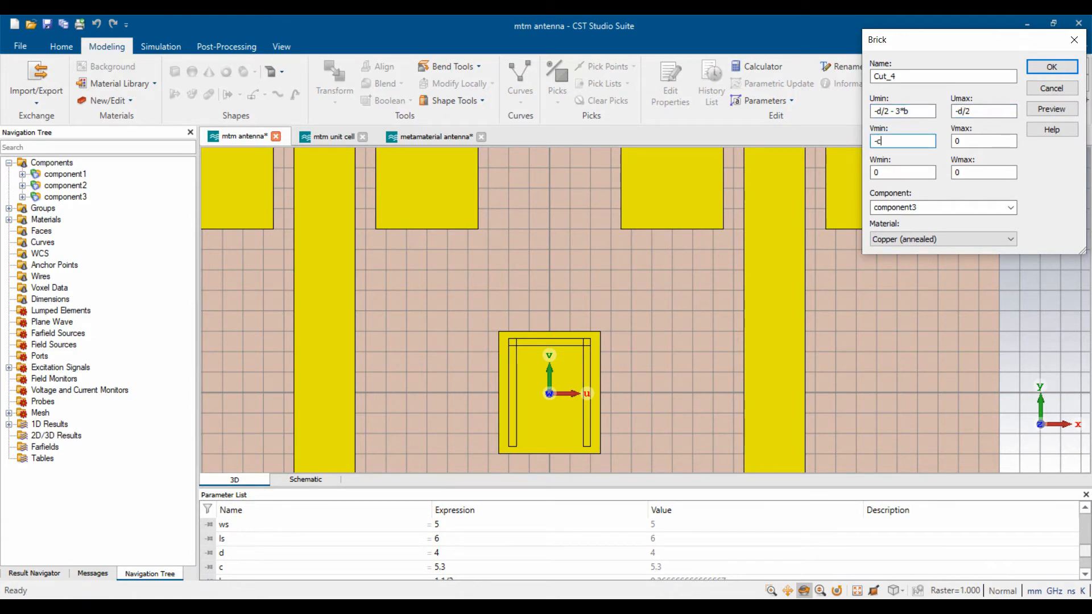
{"action": "type", "text": "/2 +b"}
{"action": "key", "text": "Tab"}
{"action": "type", "text": "-c/2"}
{"action": "key", "text": "Tab"}
{"action": "type", "text": "t"}
- Correct Cut_4's Umin to -d/2+3*b after previewing, then create the brick
{"action": "left_click", "coordinate": [1052, 109]}
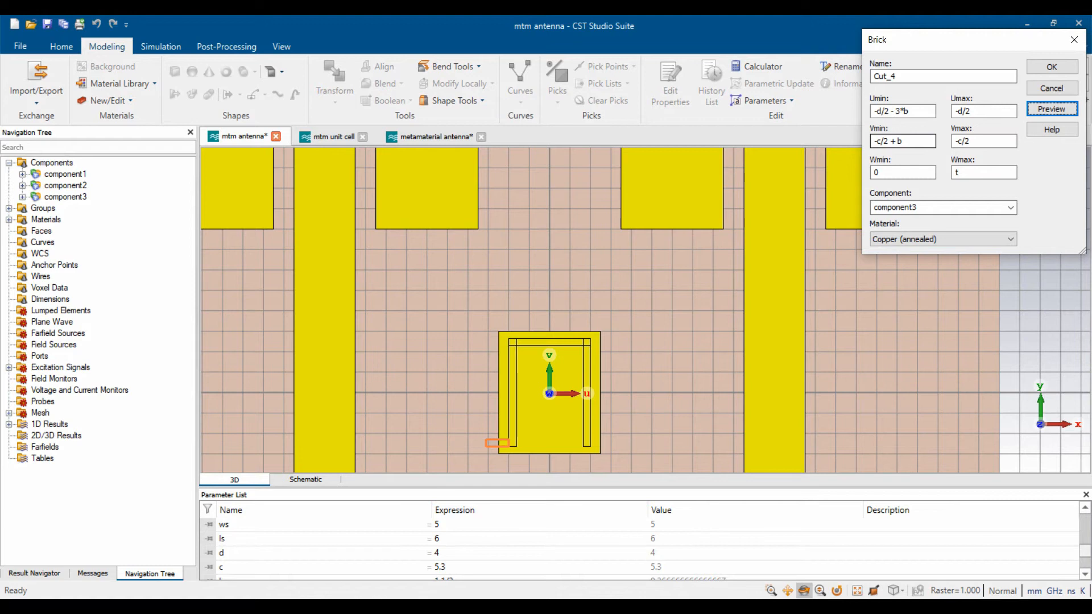
{"action": "left_click", "coordinate": [901, 111]}
{"action": "key", "text": "BackSpace"}
{"action": "type", "text": "+"}
{"action": "left_click", "coordinate": [1051, 110]}
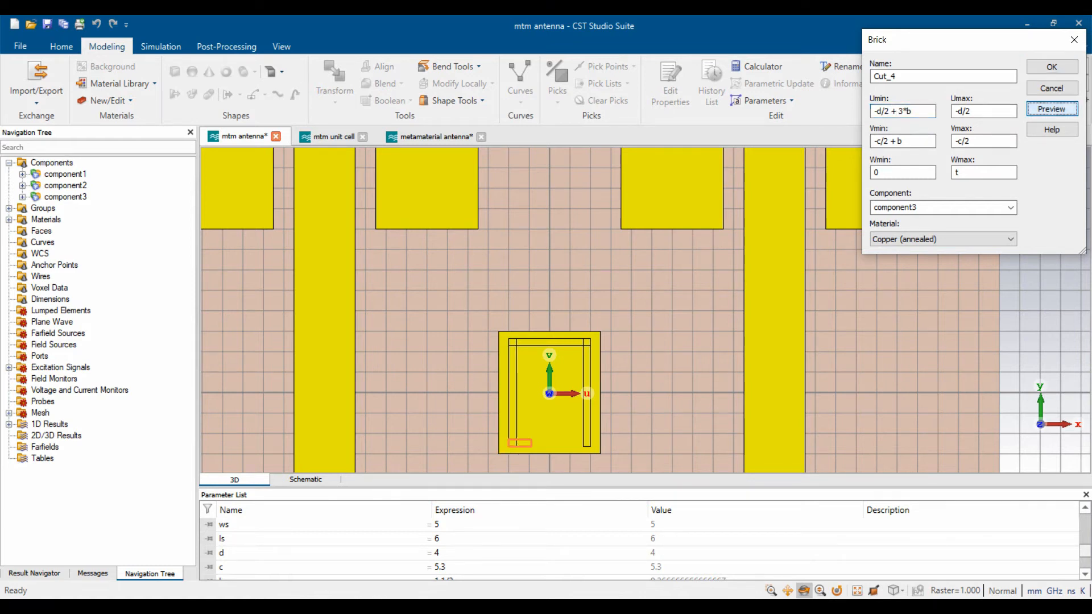
{"action": "left_click", "coordinate": [1051, 67]}
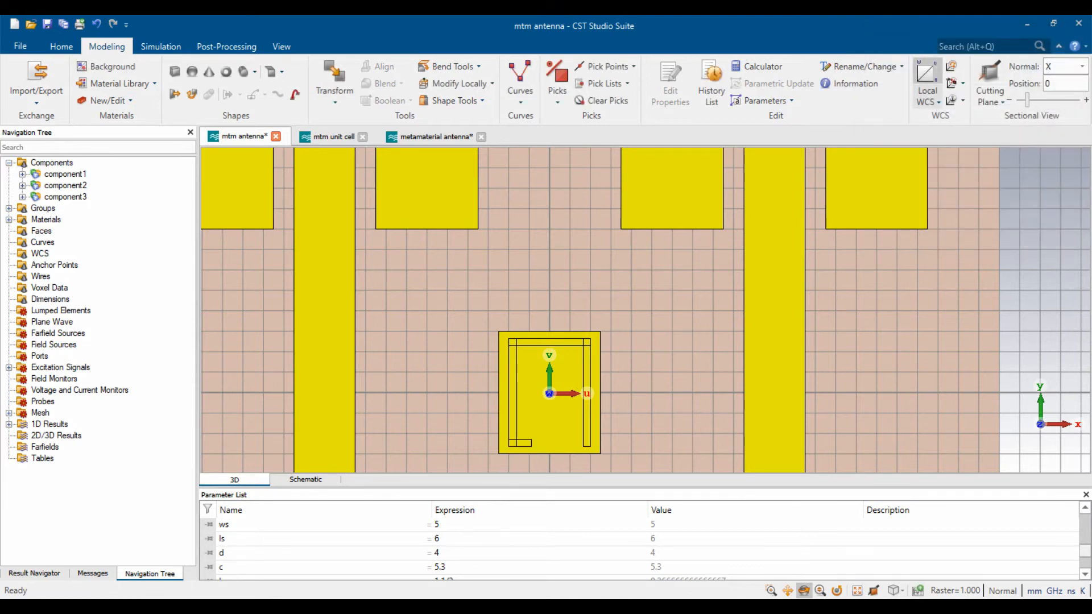
- Start a brick named Cut_5 with U from d/2-3*b to d/2
{"action": "left_click", "coordinate": [175, 72]}
{"action": "key", "text": "Escape"}
{"action": "type", "text": "Cut_5"}
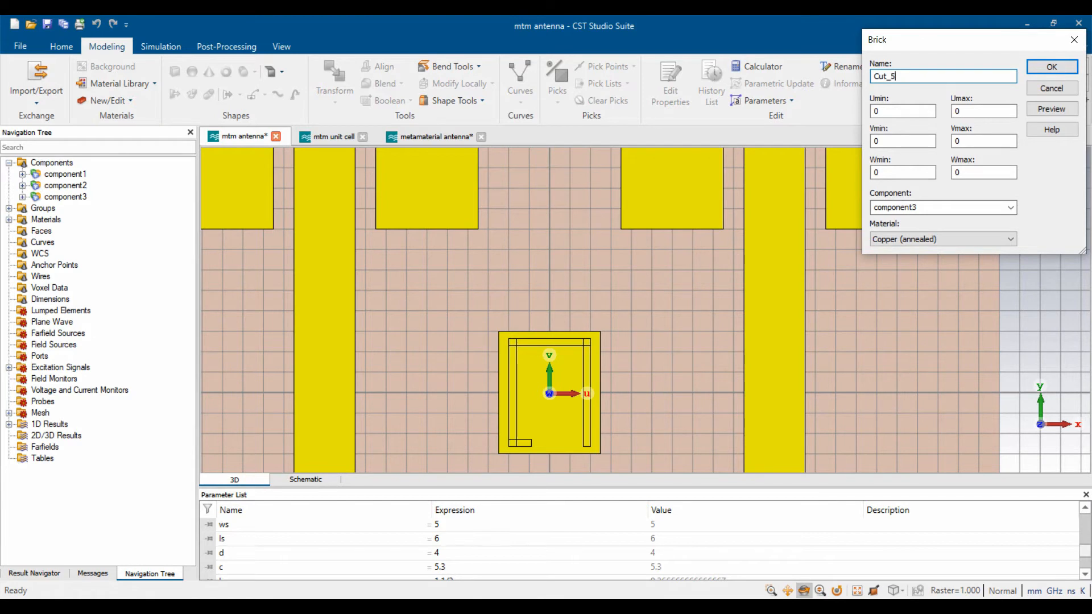
{"action": "key", "text": "Tab"}
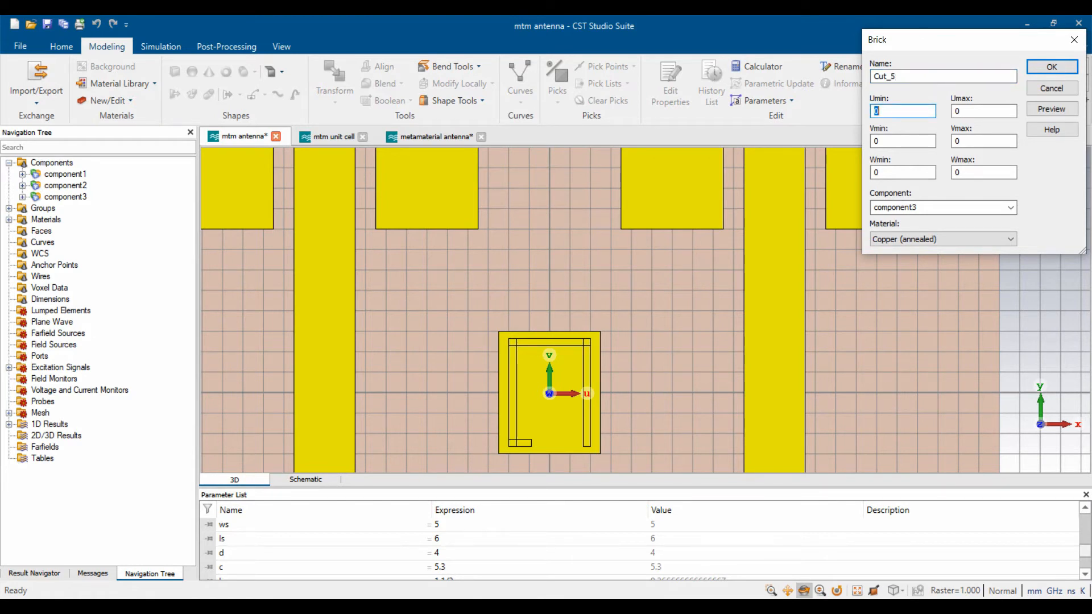
{"action": "type", "text": "d/2 - 3*b"}
{"action": "key", "text": "Tab"}
{"action": "type", "text": "d/2"}
{"action": "key", "text": "Tab"}
{"action": "type", "text": "-c/2 + b"}
- Give Cut_5 a V range of -c/2+b to -c/2 and height t, then create it
{"action": "key", "text": "Tab"}
{"action": "type", "text": "-c/2"}
{"action": "key", "text": "Tab"}
{"action": "key", "text": "Tab"}
{"action": "type", "text": "t"}
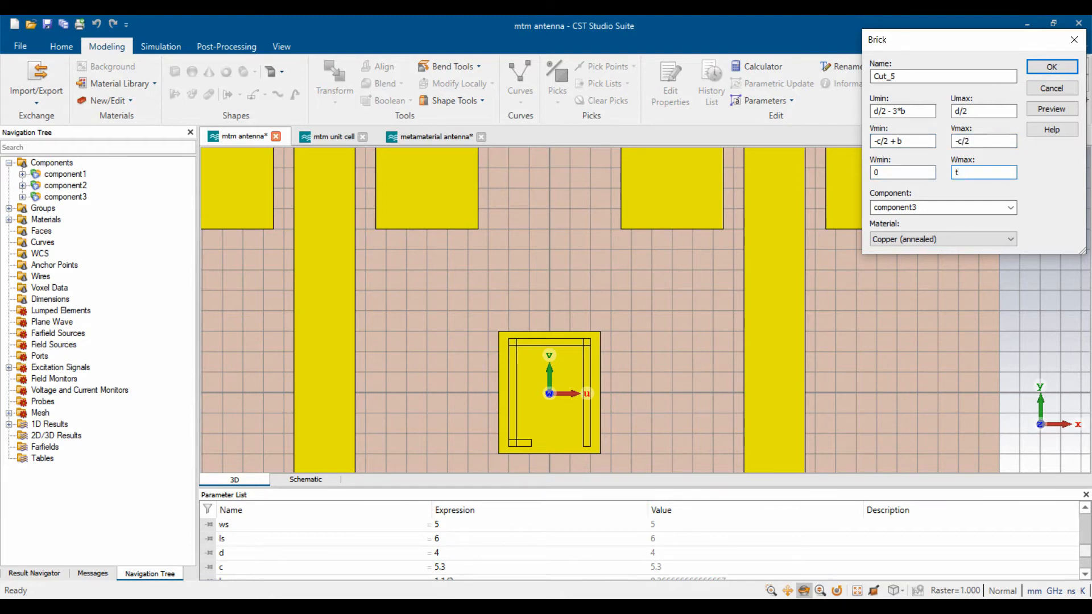
{"action": "left_click", "coordinate": [1051, 109]}
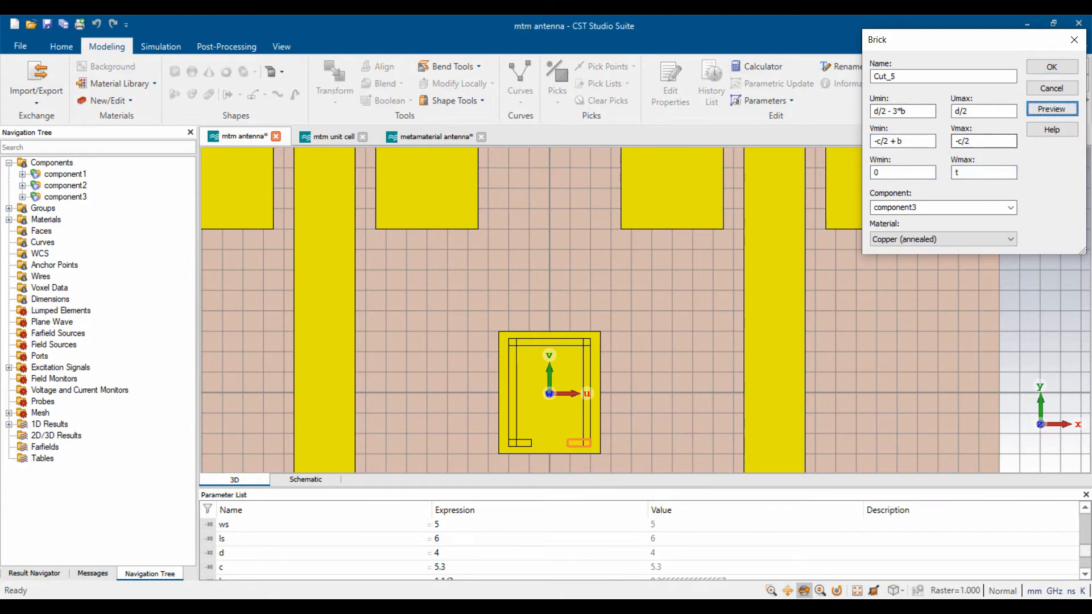
{"action": "left_click", "coordinate": [1051, 67]}
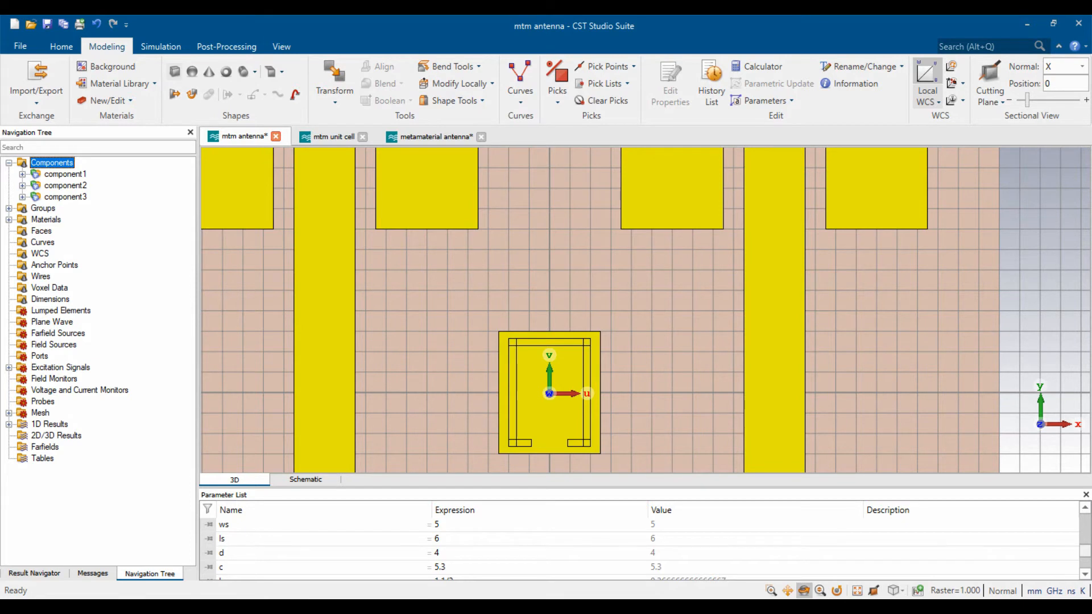
{"action": "left_click", "coordinate": [175, 71]}
- Start a brick named Cut_6 with U from -d/2+3*b to -d/2+2*b
{"action": "key", "text": "Escape"}
{"action": "type", "text": "Cut_6"}
{"action": "key", "text": "Tab"}
{"action": "type", "text": "-d/2"}
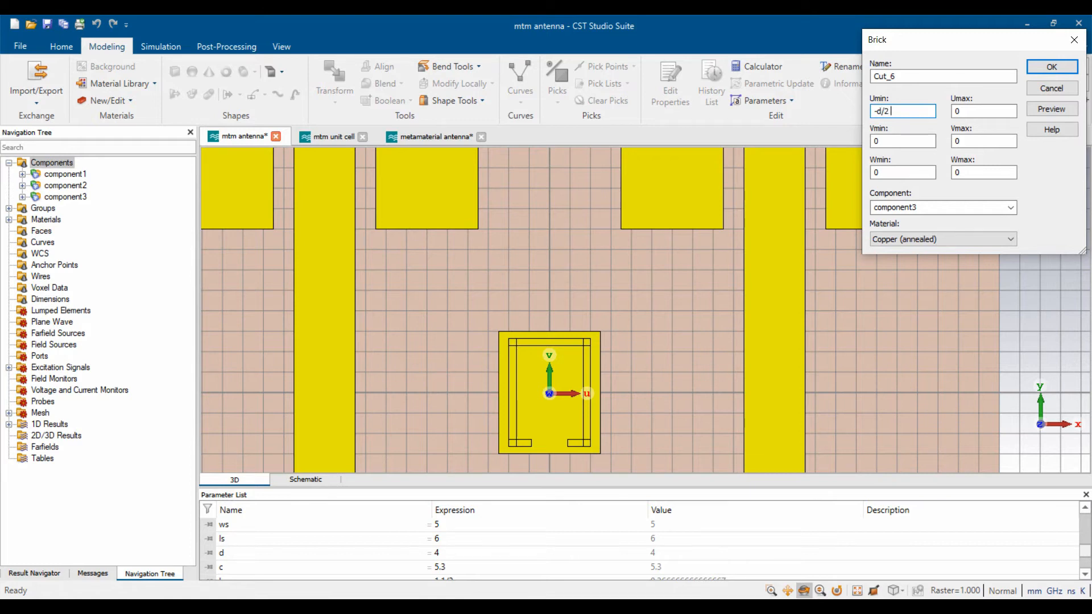
{"action": "type", "text": " + 3*b"}
{"action": "key", "text": "Tab"}
{"action": "type", "text": "-d/2 + 2*b"}
- Give Cut_6 a V range of -c/2+a to -c/2 and height t, then create it
{"action": "key", "text": "Tab"}
{"action": "type", "text": "-c"}
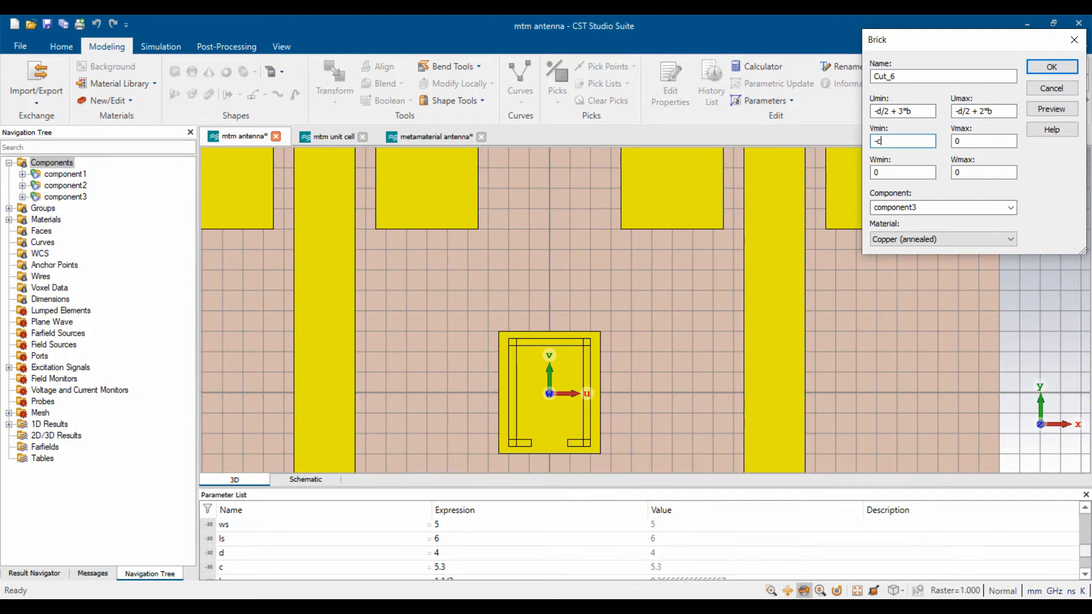
{"action": "type", "text": "/2 + a"}
{"action": "key", "text": "Tab"}
{"action": "type", "text": "-c/2"}
{"action": "key", "text": "Tab"}
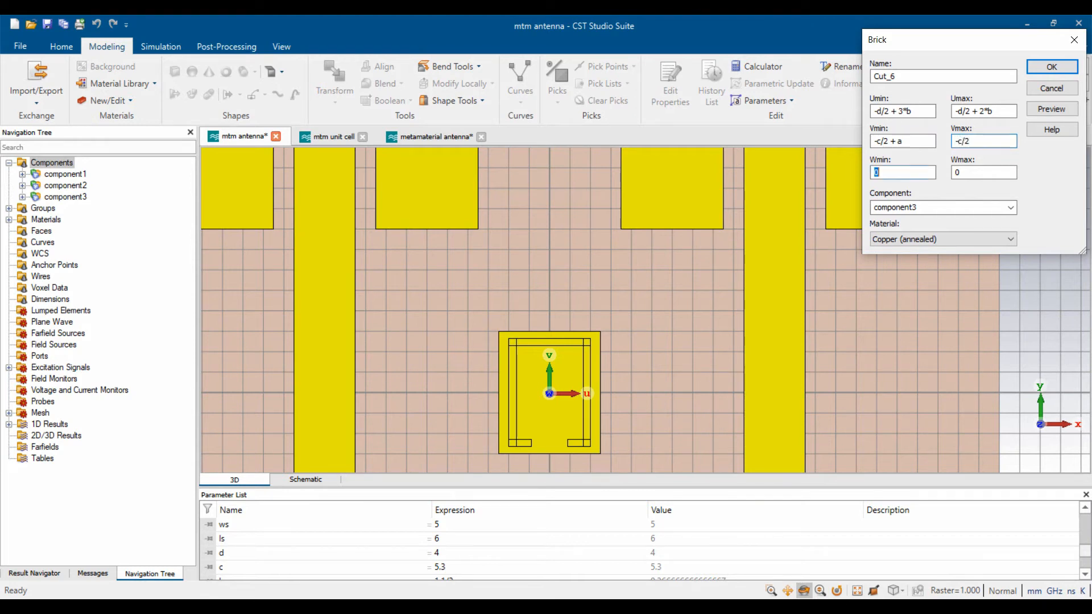
{"action": "key", "text": "Tab"}
{"action": "type", "text": "t"}
{"action": "left_click", "coordinate": [1051, 109]}
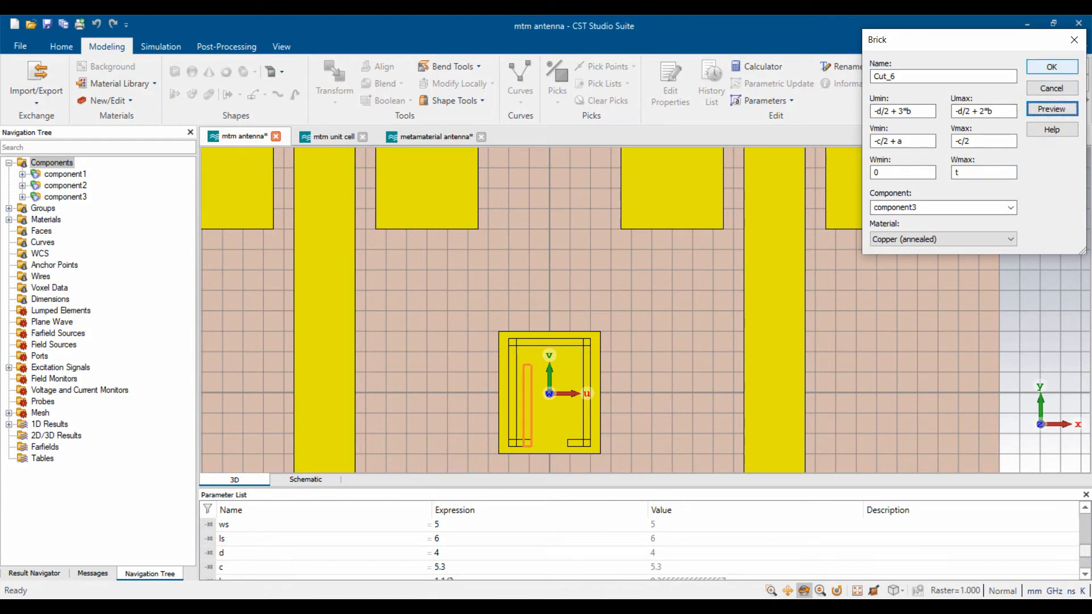
{"action": "left_click", "coordinate": [1051, 67]}
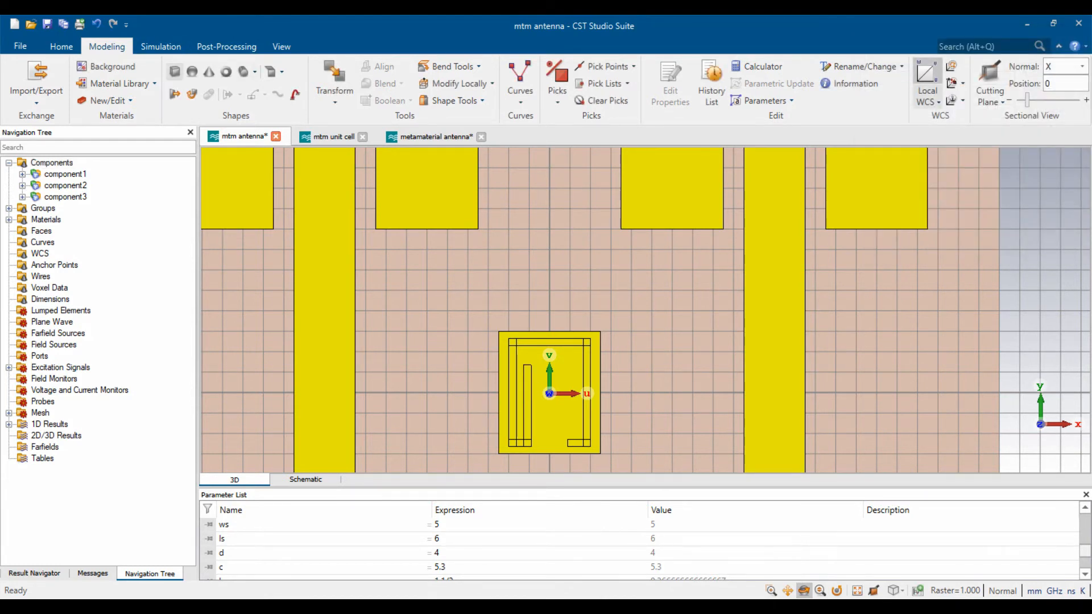
- Begin another brick and name it Cut_7
{"action": "left_click", "coordinate": [175, 71]}
{"action": "key", "text": "Escape"}
{"action": "type", "text": "Cut_7"}
- Set Cut_7's U range from d/2-3*b to d/2-2*b
{"action": "key", "text": "Tab"}
{"action": "type", "text": "-d/2"}
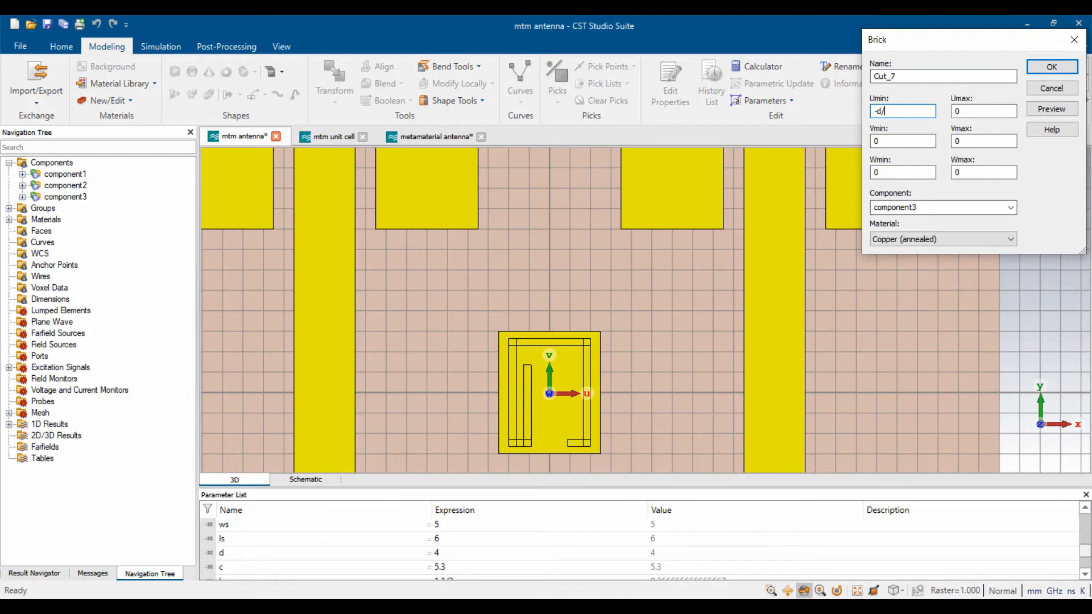
{"action": "key", "text": "BackSpace"}
{"action": "key", "text": "BackSpace"}
{"action": "key", "text": "BackSpace"}
{"action": "key", "text": "BackSpace"}
{"action": "type", "text": "d/2 - 3*b"}
{"action": "key", "text": "Tab"}
{"action": "type", "text": "d/2"}
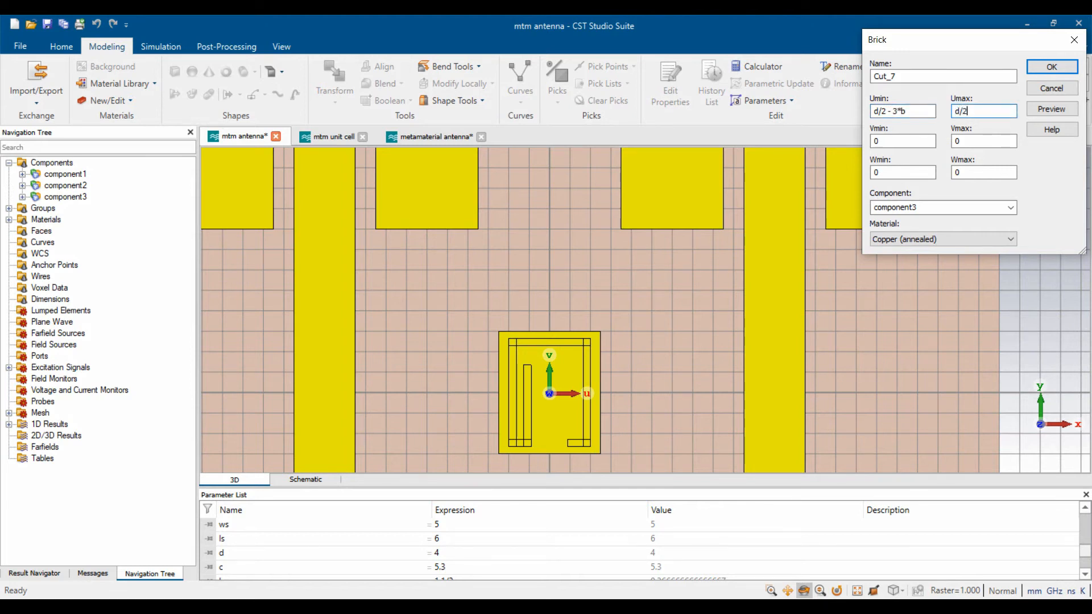
{"action": "type", "text": " - 2*b"}
- Give Cut_7 a V range of -c/2+a to -c/2 and height t, then create it
{"action": "key", "text": "Tab"}
{"action": "type", "text": "-c/2 + a"}
{"action": "key", "text": "Tab"}
{"action": "type", "text": "-c/2"}
{"action": "key", "text": "Tab"}
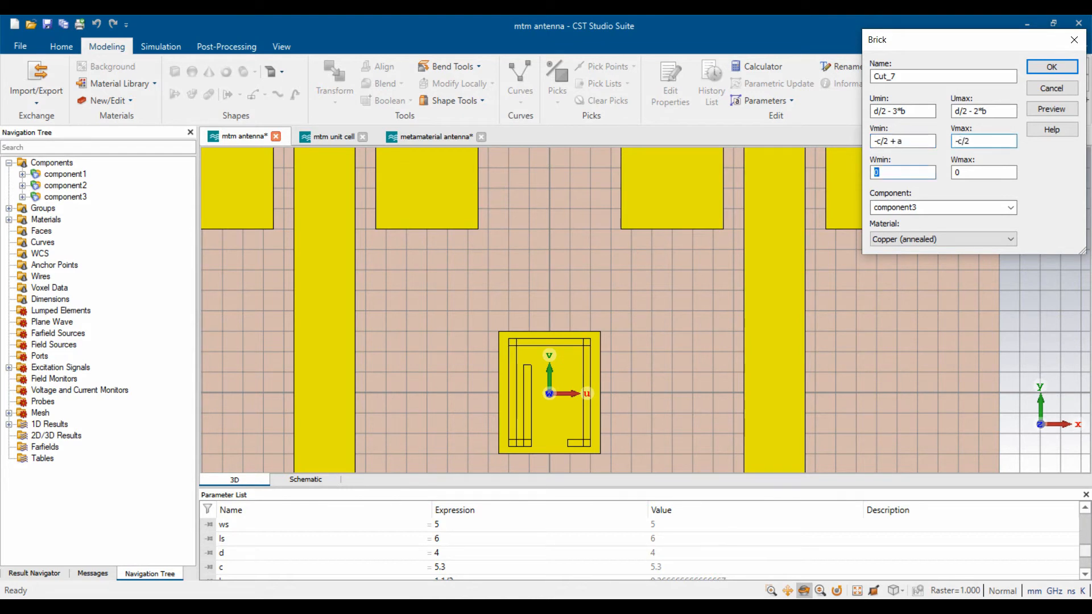
{"action": "key", "text": "Tab"}
{"action": "type", "text": "t"}
{"action": "left_click", "coordinate": [1051, 109]}
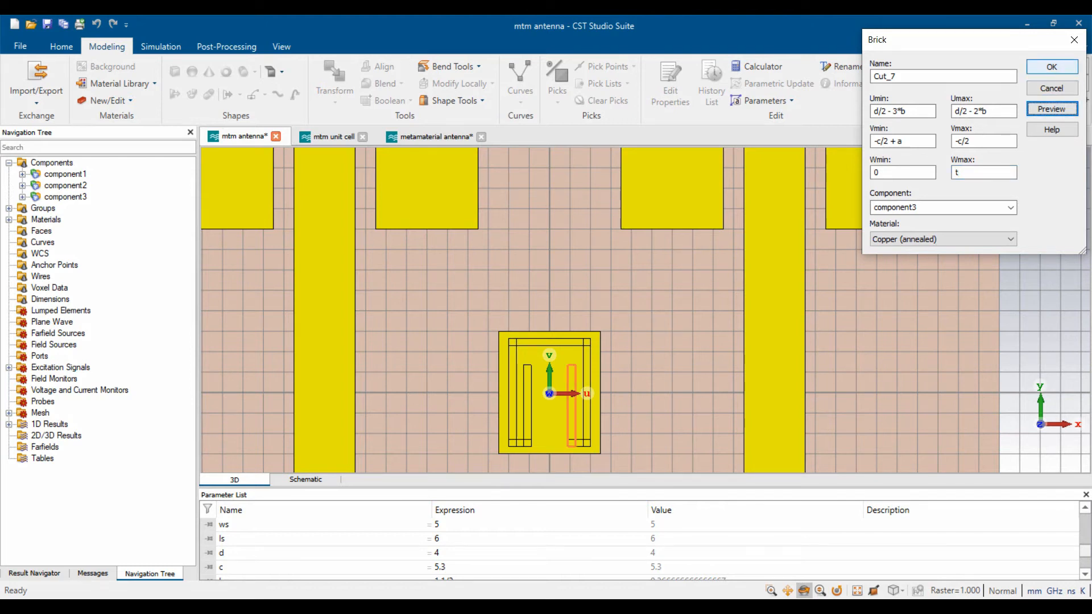
{"action": "left_click", "coordinate": [1051, 67]}
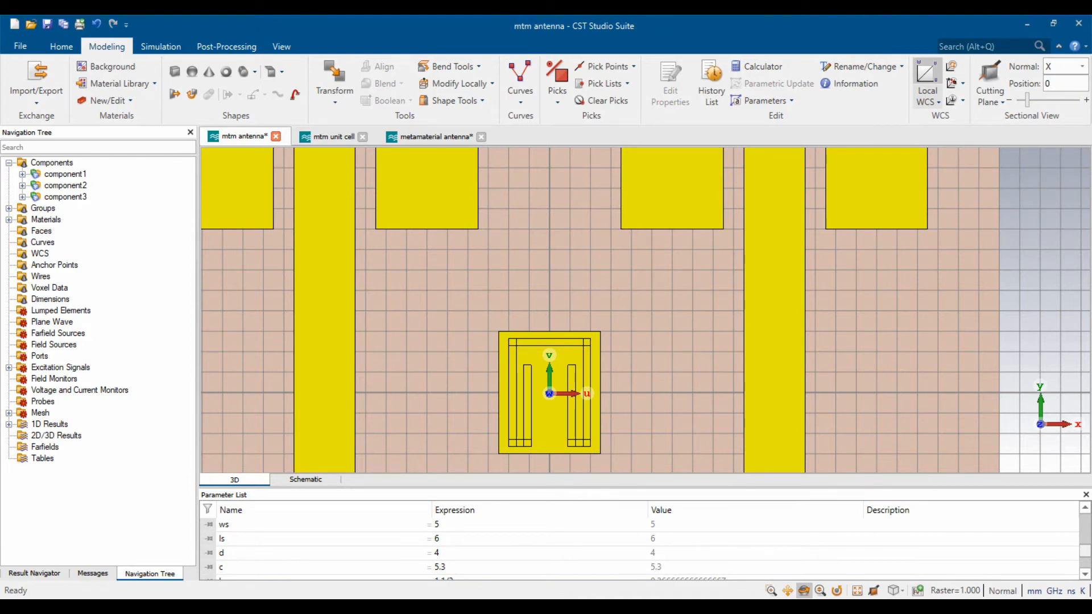
- Move Cut_1 through Cut_7 and the Outer ring into component4
{"action": "left_click", "coordinate": [22, 197]}
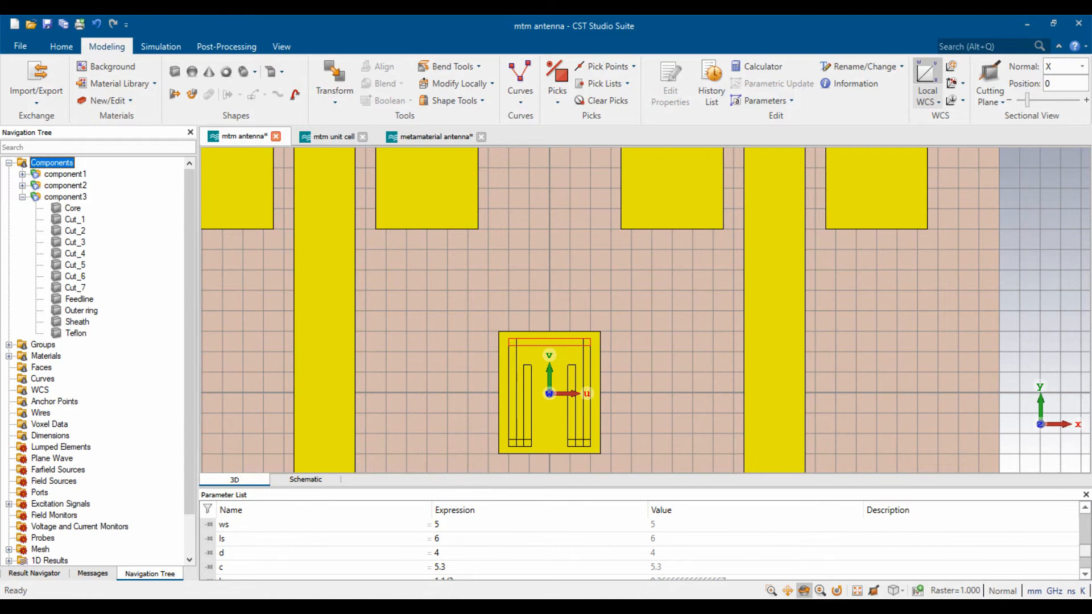
{"action": "left_click", "coordinate": [70, 220]}
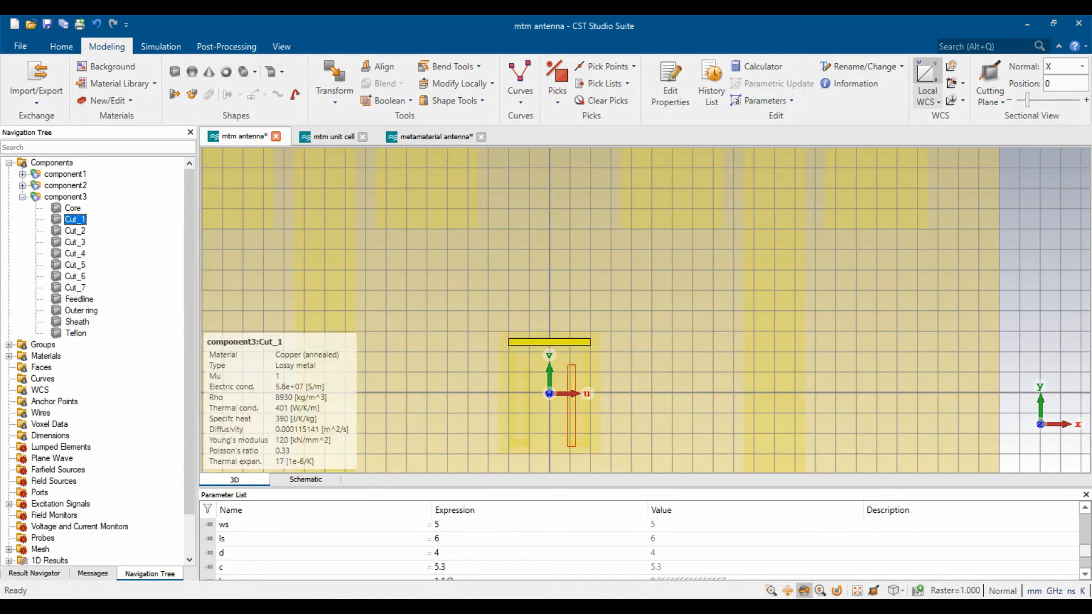
{"action": "left_click", "coordinate": [75, 288], "text": "shift"}
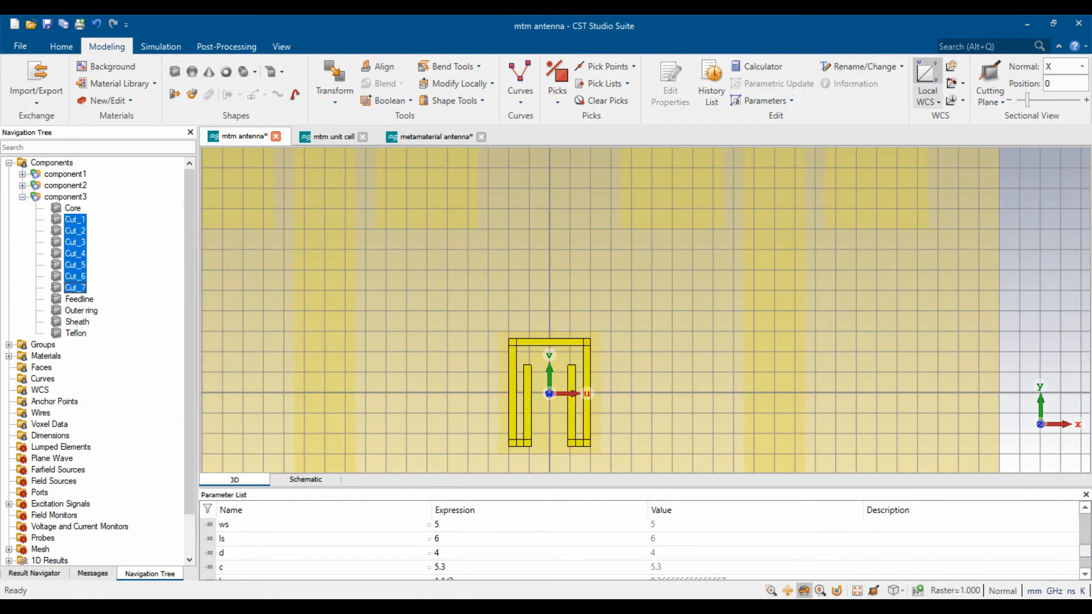
{"action": "left_click", "coordinate": [81, 310], "text": "ctrl"}
{"action": "right_click", "coordinate": [81, 311]}
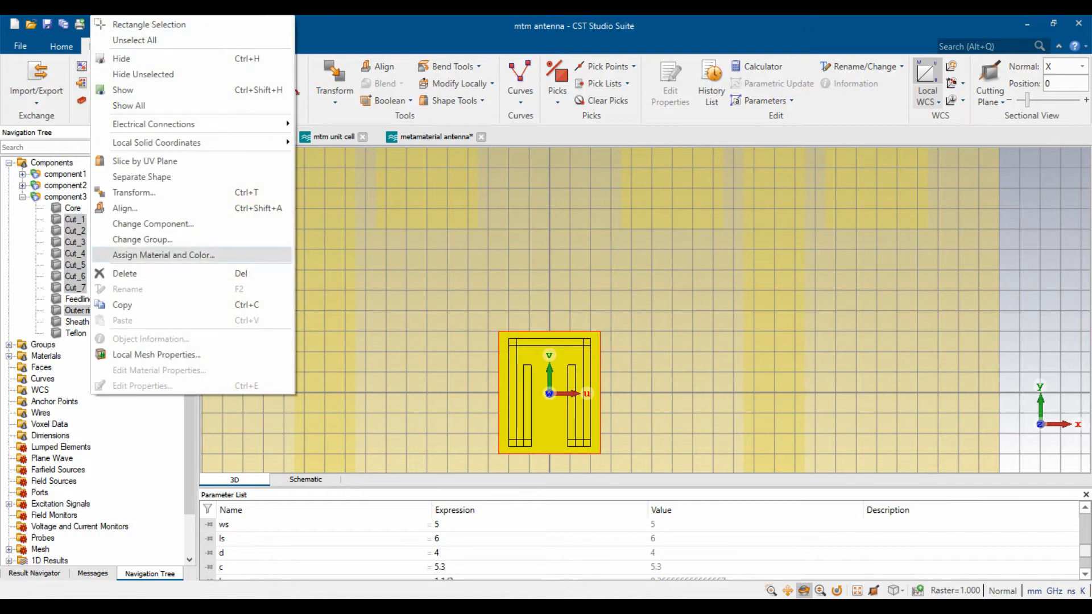
{"action": "left_click", "coordinate": [142, 222]}
{"action": "key", "text": "alt+Down"}
{"action": "key", "text": "Down"}
{"action": "key", "text": "Return"}
{"action": "key", "text": "Return"}
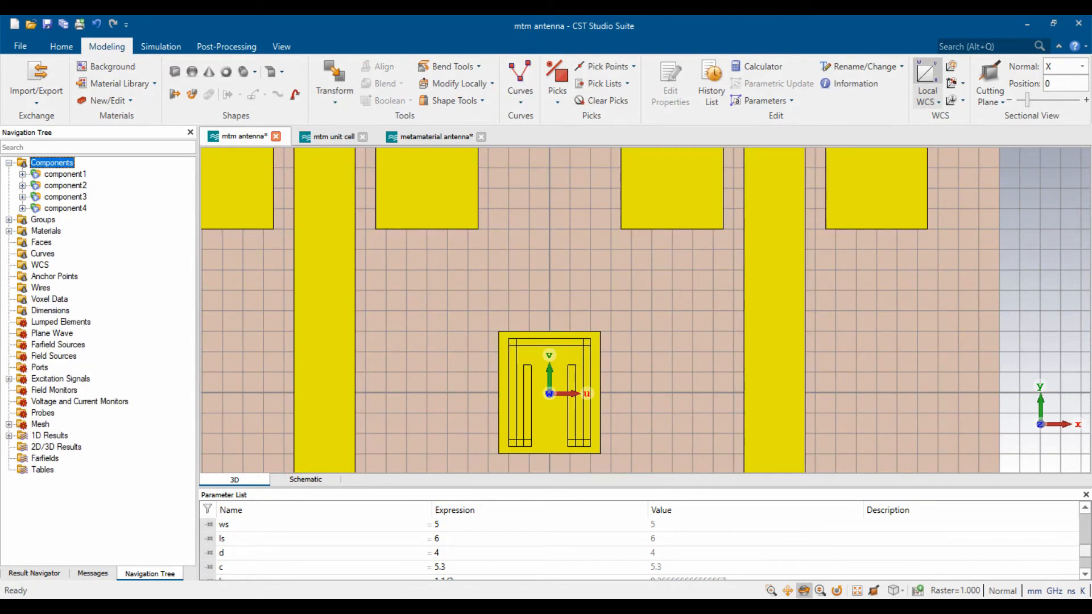
- Boolean-subtract Cut_1 through Cut_7 from the Outer ring
{"action": "left_click", "coordinate": [81, 299]}
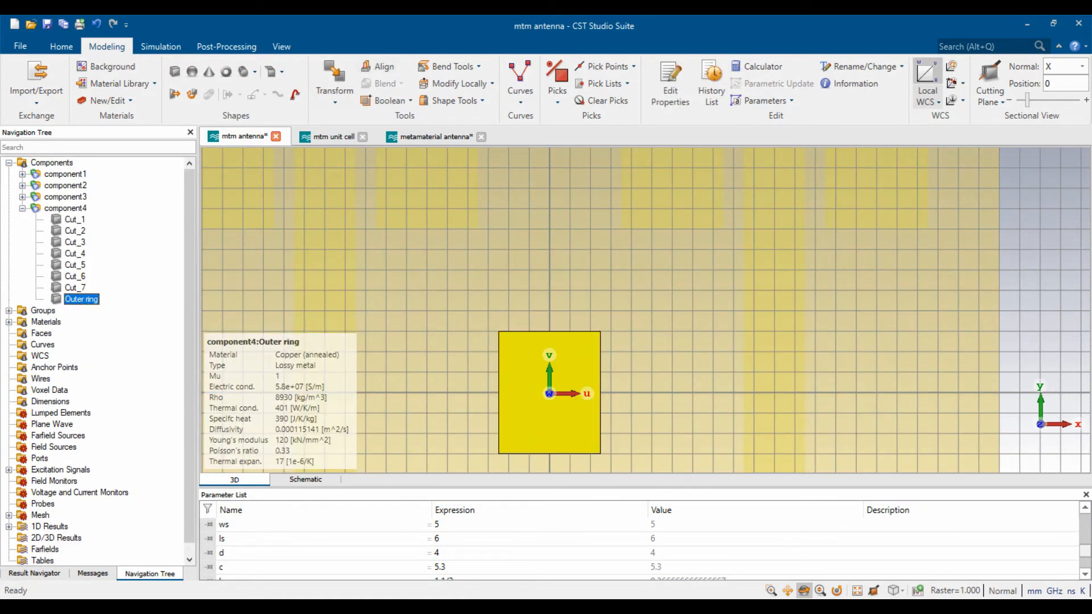
{"action": "left_click", "coordinate": [389, 100]}
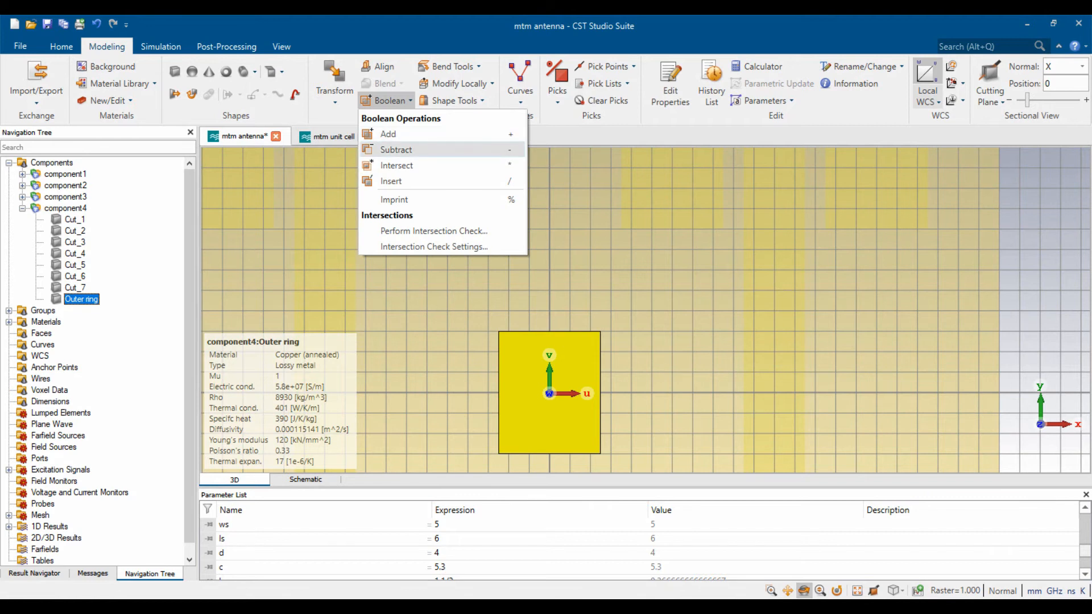
{"action": "left_click", "coordinate": [395, 148]}
{"action": "left_click", "coordinate": [75, 220]}
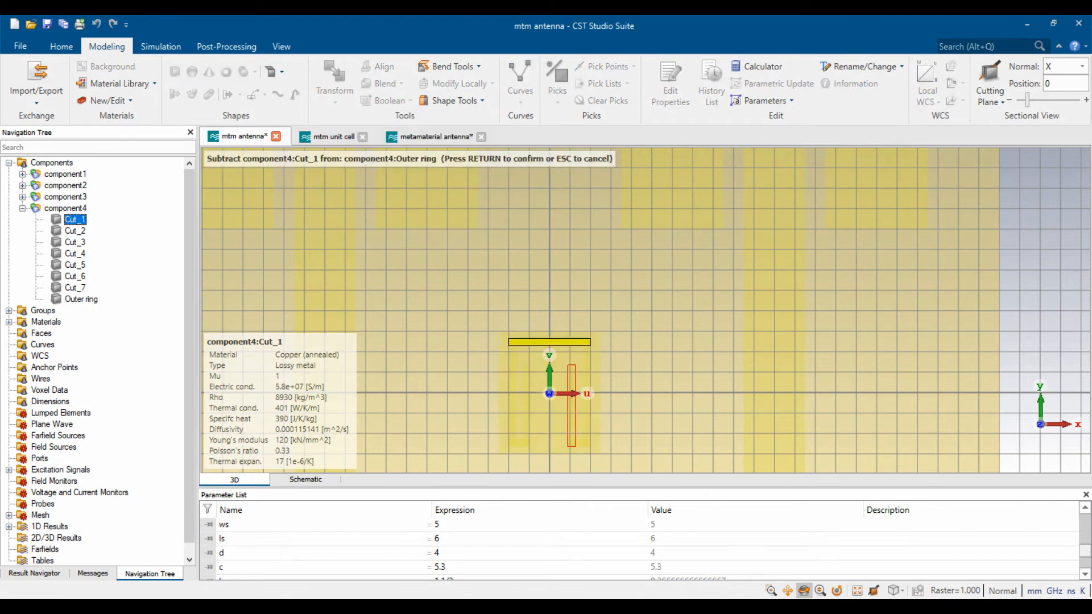
{"action": "left_click", "coordinate": [75, 288], "text": "shift"}
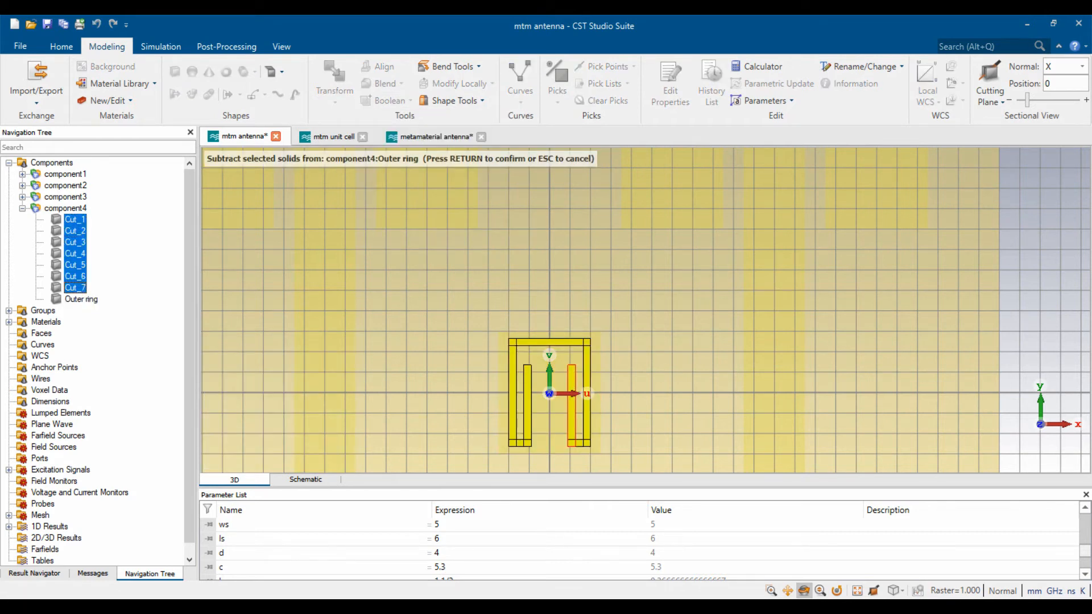
{"action": "key", "text": "Return"}
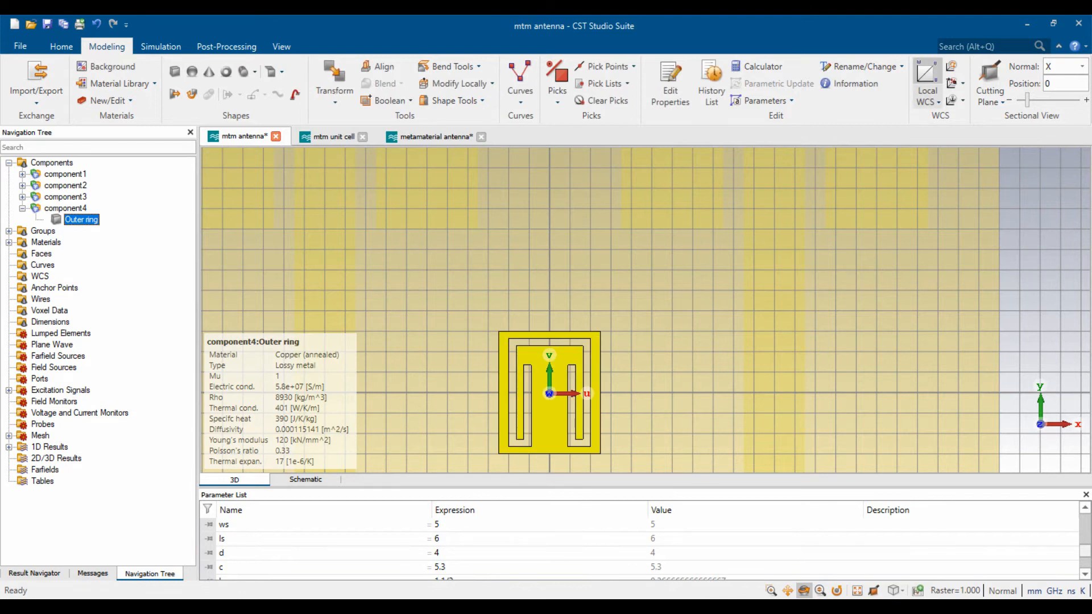
{"action": "key", "text": "Escape"}
{"action": "scroll", "coordinate": [579, 381], "scroll_direction": "down", "scroll_amount": 5}
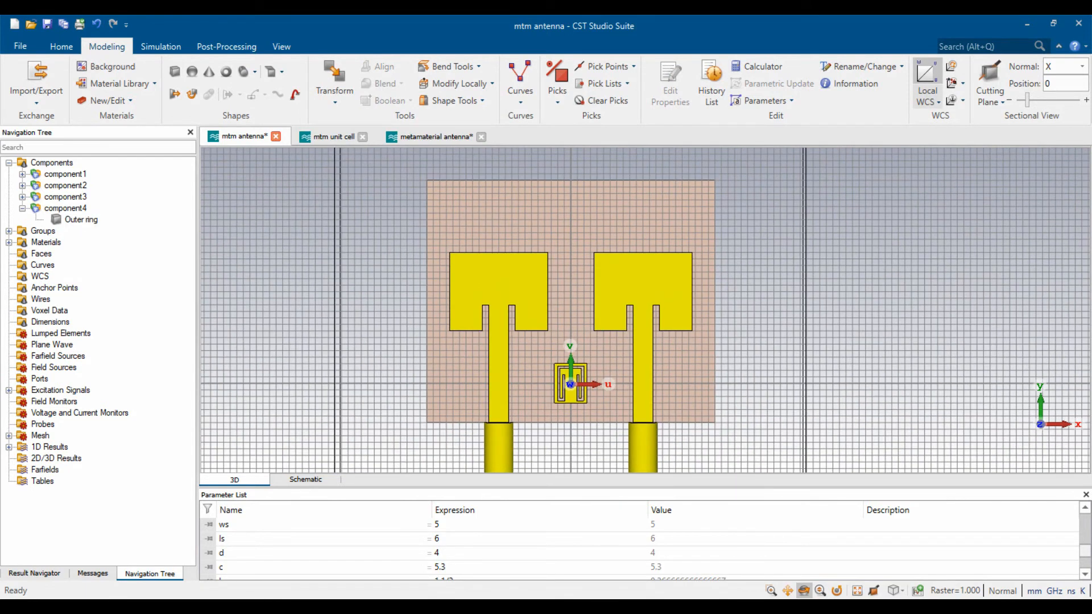
- Turn off the local coordinate system and select the Outer ring solid
{"action": "scroll", "coordinate": [572, 421], "scroll_direction": "up", "scroll_amount": 2}
{"action": "scroll", "coordinate": [572, 421], "scroll_direction": "down", "scroll_amount": 2}
{"action": "scroll", "coordinate": [572, 421], "scroll_direction": "up", "scroll_amount": 1}
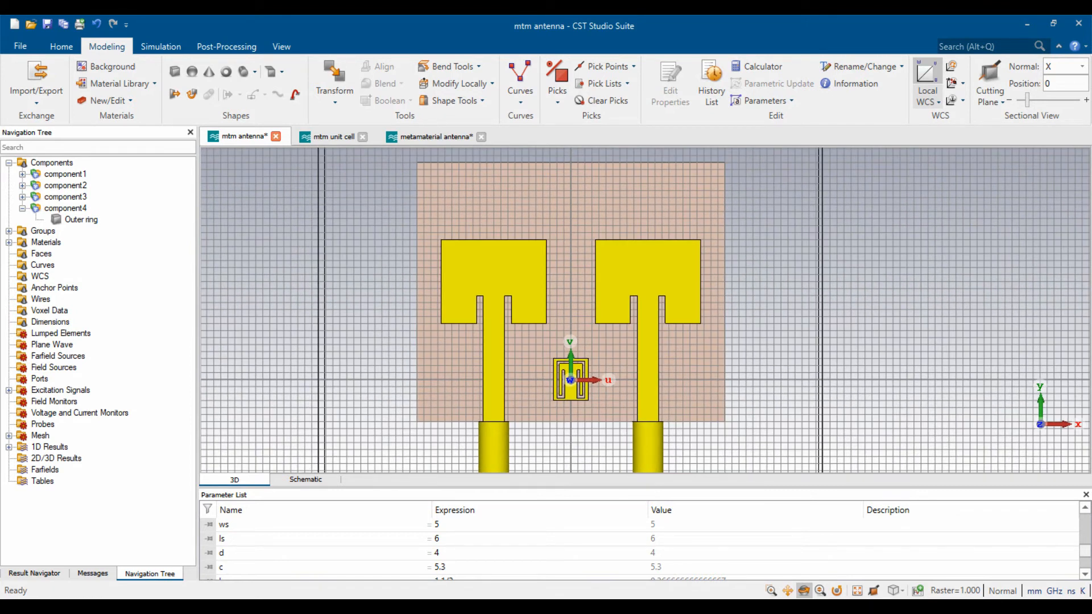
{"action": "left_click", "coordinate": [571, 391]}
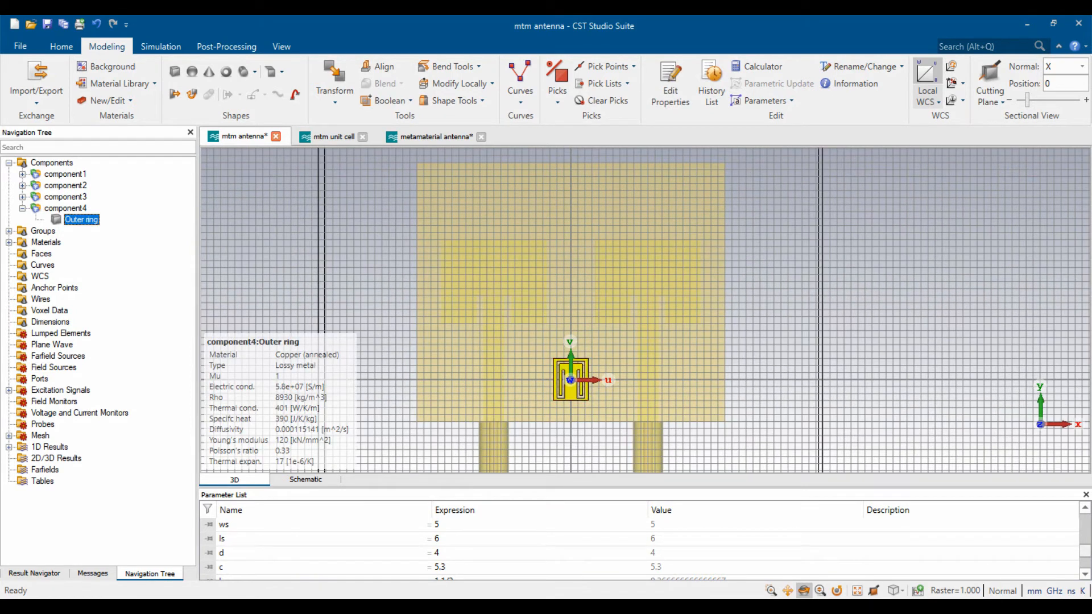
{"action": "key", "text": "Escape"}
{"action": "left_click", "coordinate": [926, 75]}
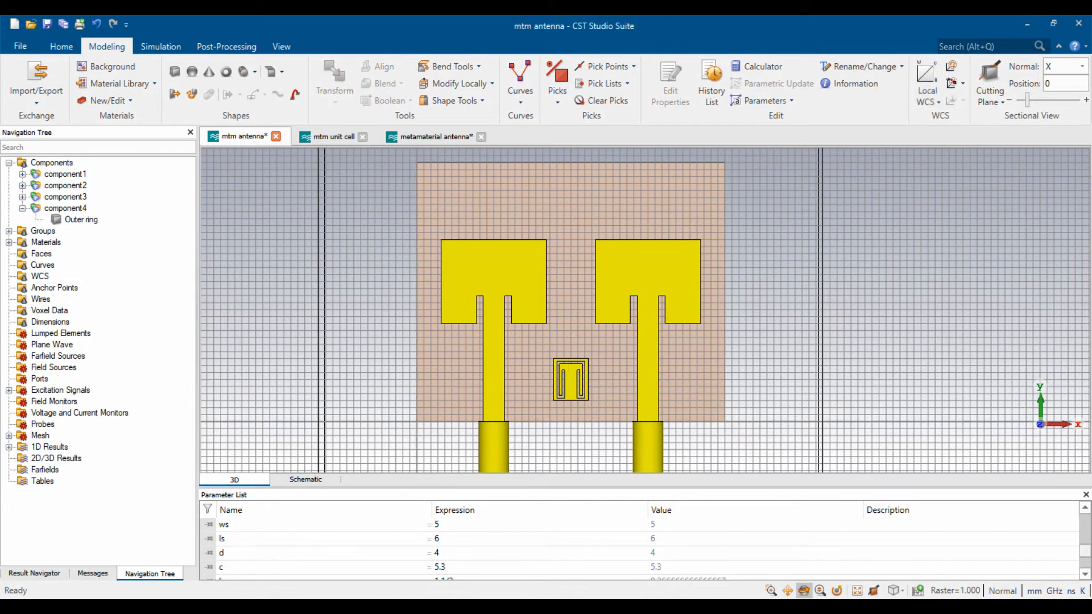
{"action": "double_click", "coordinate": [571, 387]}
- Copy the Outer ring 4 times with a 6 mm Y translation
{"action": "key", "text": "ctrl+t"}
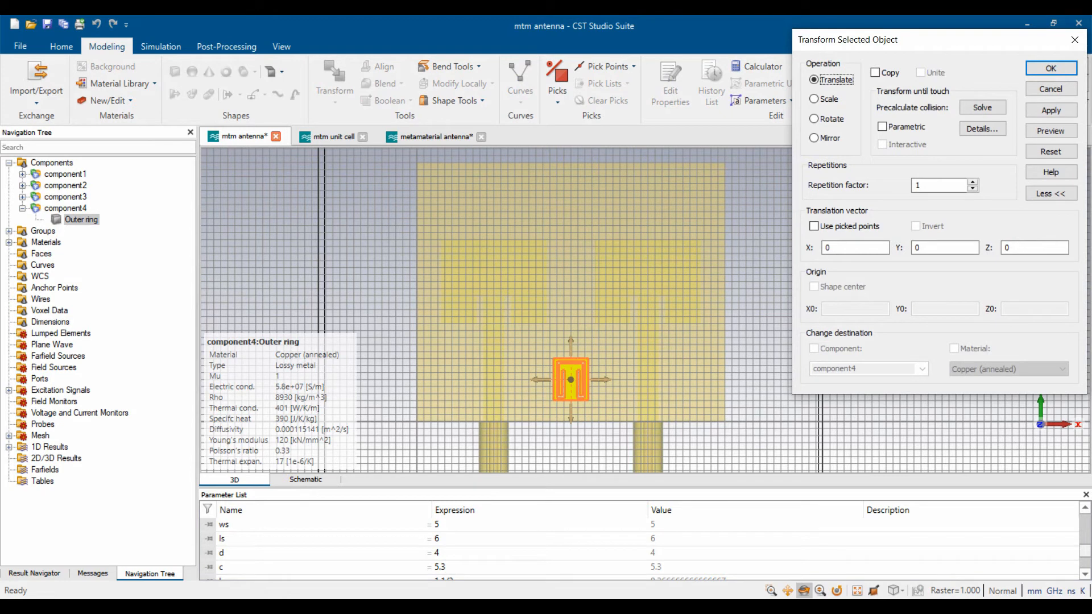
{"action": "left_click", "coordinate": [876, 73]}
{"action": "double_click", "coordinate": [921, 185]}
{"action": "type", "text": "4"}
{"action": "key", "text": "Tab"}
{"action": "key", "text": "Tab"}
{"action": "type", "text": "6"}
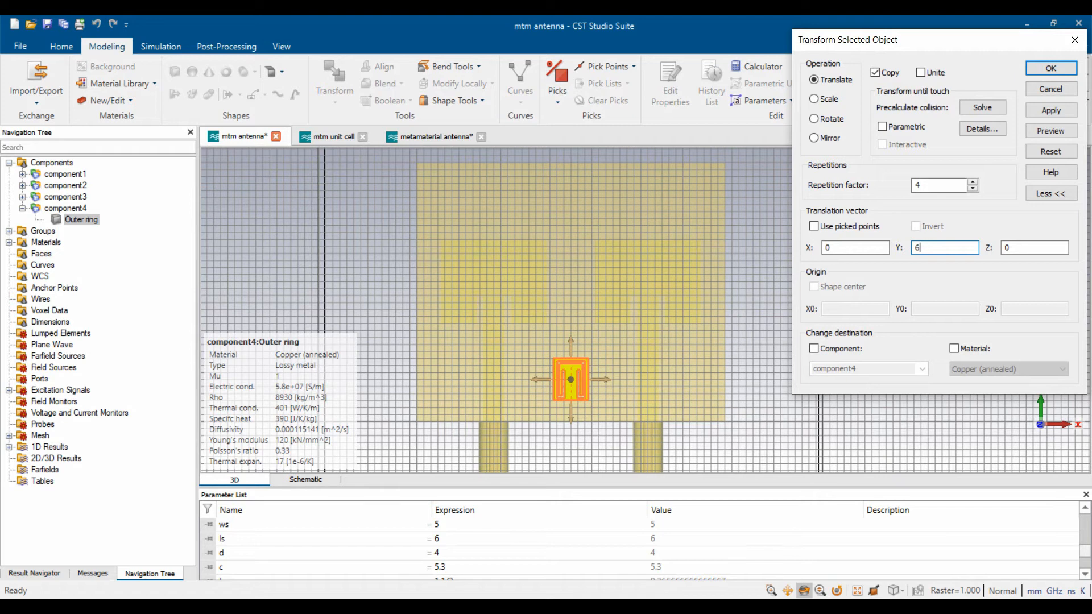
{"action": "left_click", "coordinate": [1050, 131]}
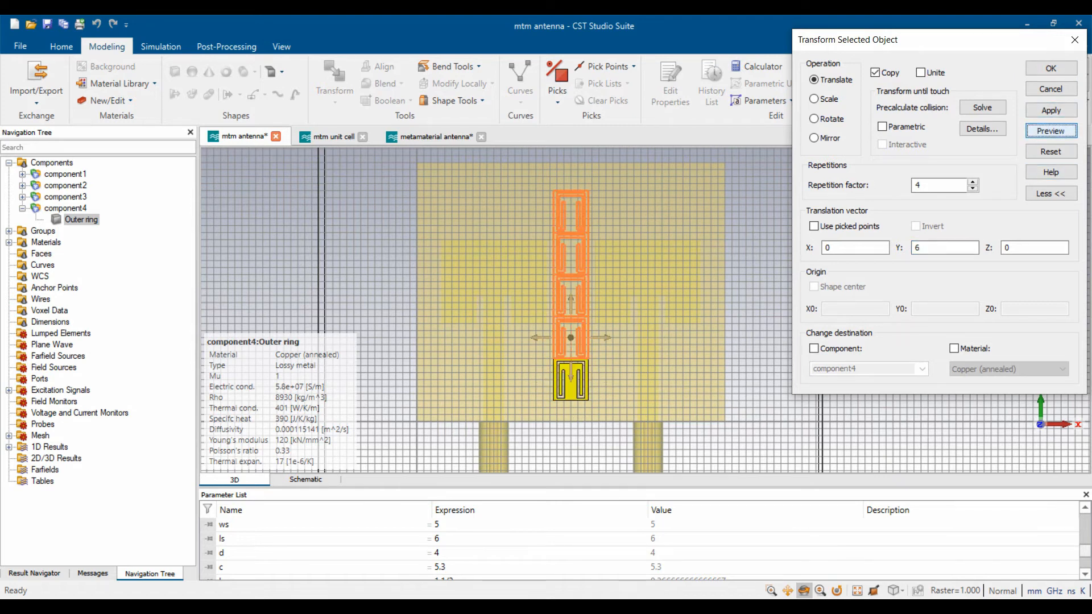
{"action": "left_click", "coordinate": [1050, 68]}
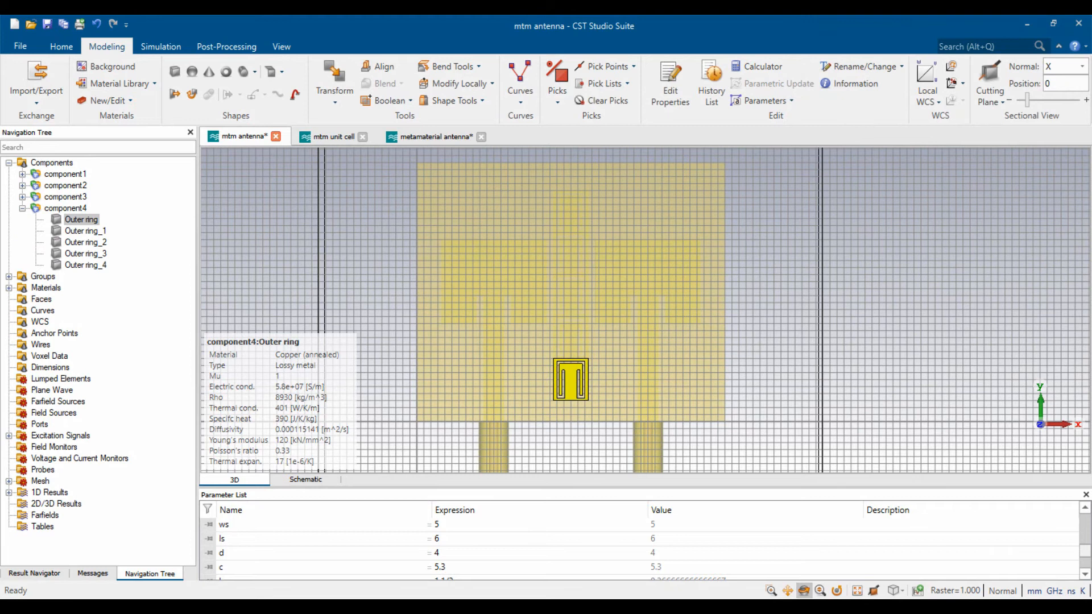
{"action": "key", "text": "Escape"}
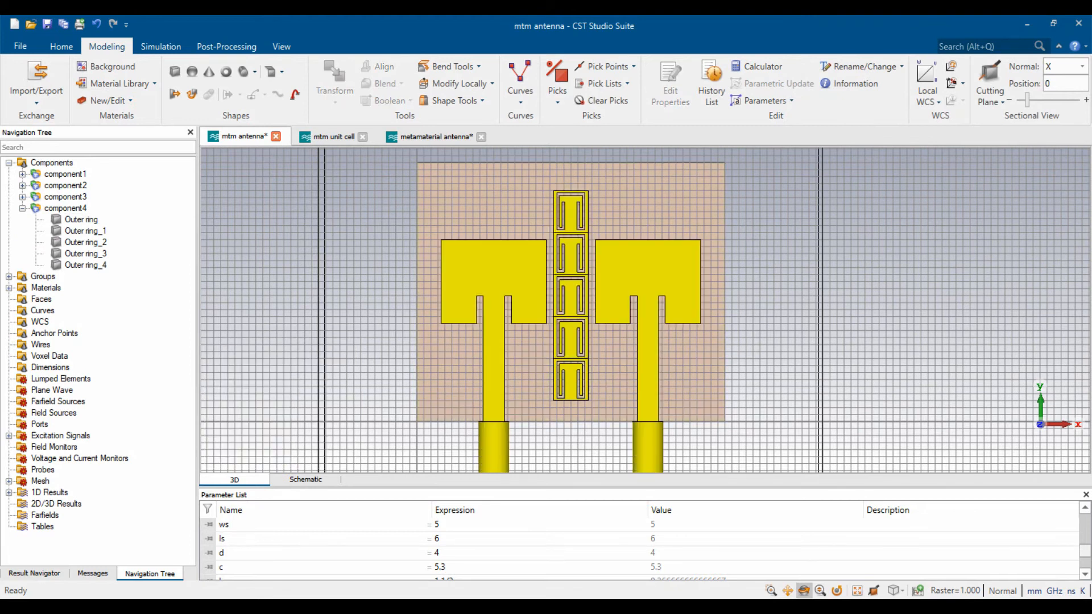
- Unite all five Outer ring solids into one with Boolean Add
{"action": "left_click", "coordinate": [80, 220]}
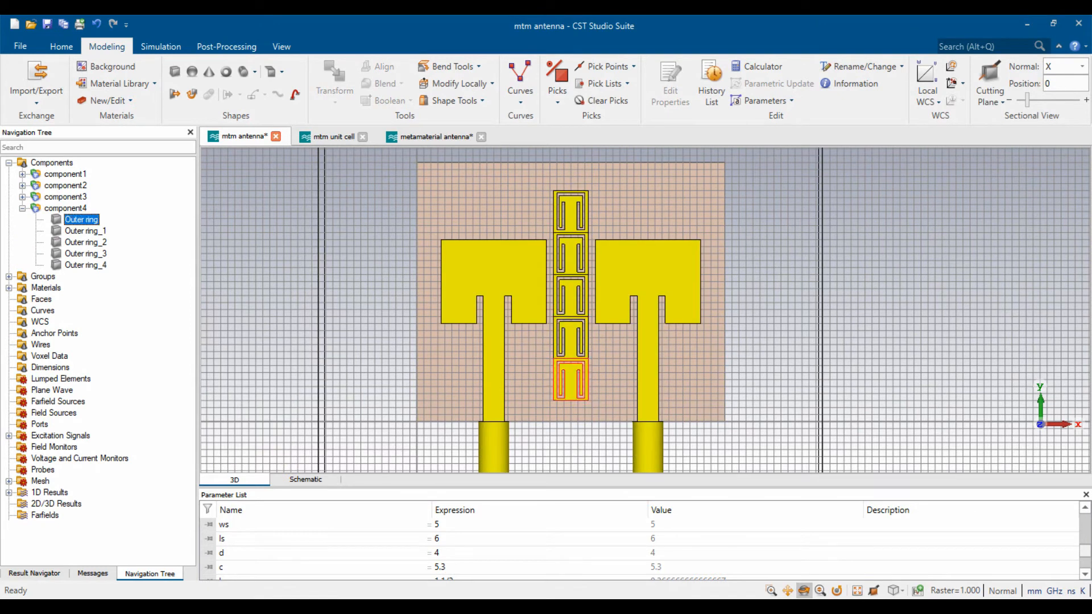
{"action": "left_click", "coordinate": [85, 265], "text": "shift"}
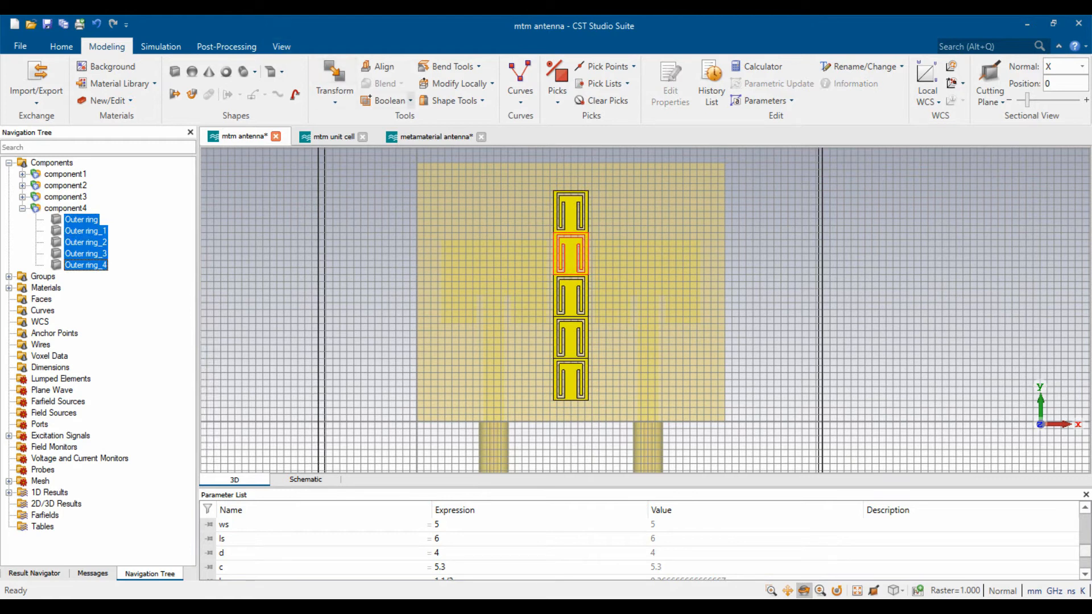
{"action": "left_click", "coordinate": [410, 100]}
{"action": "left_click", "coordinate": [392, 134]}
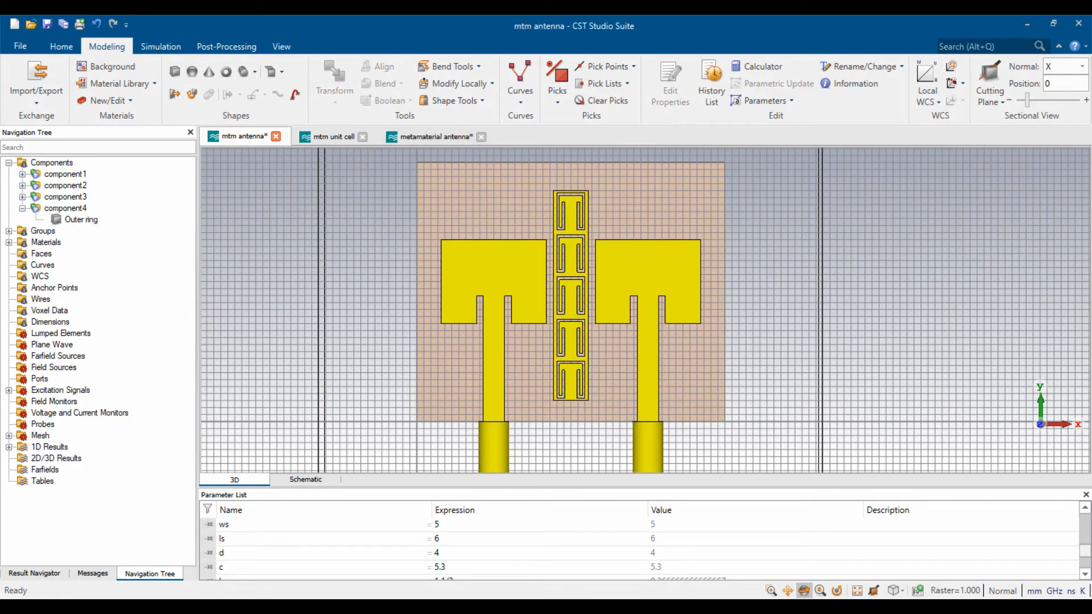
- Change the local origin's Y from 6 to 3 (X 22, Y 3, Z 0), then begin a new brick
{"action": "left_click", "coordinate": [928, 98]}
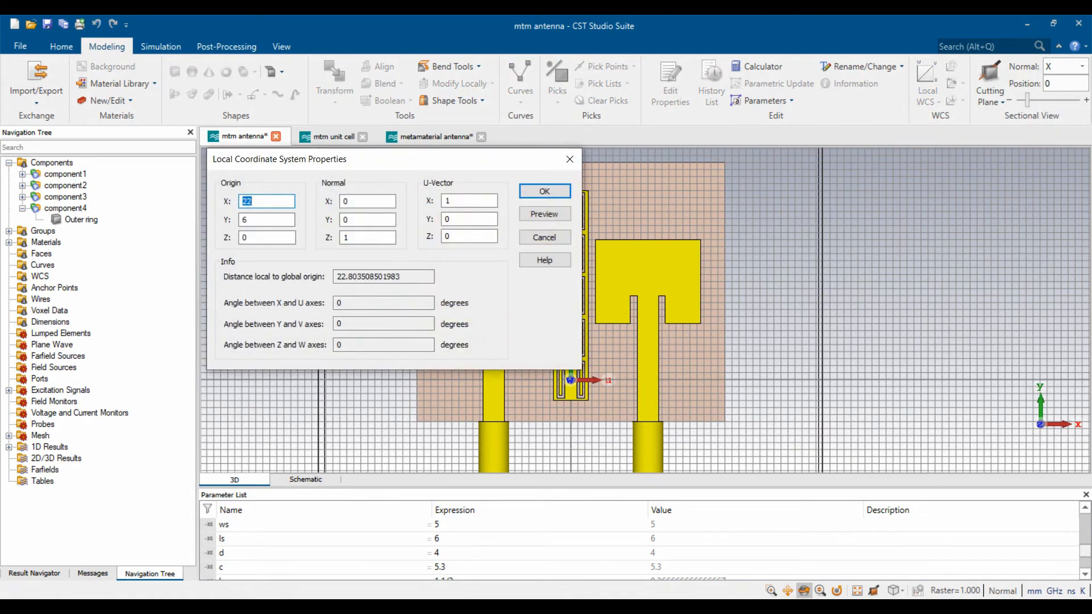
{"action": "key", "text": "Tab"}
{"action": "type", "text": "3"}
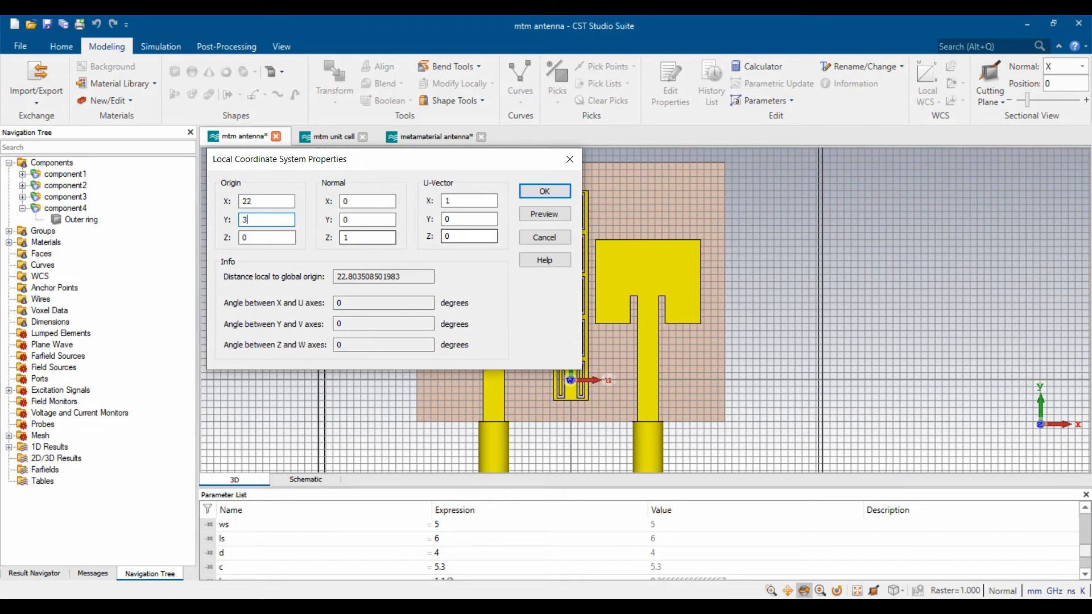
{"action": "left_click", "coordinate": [544, 213]}
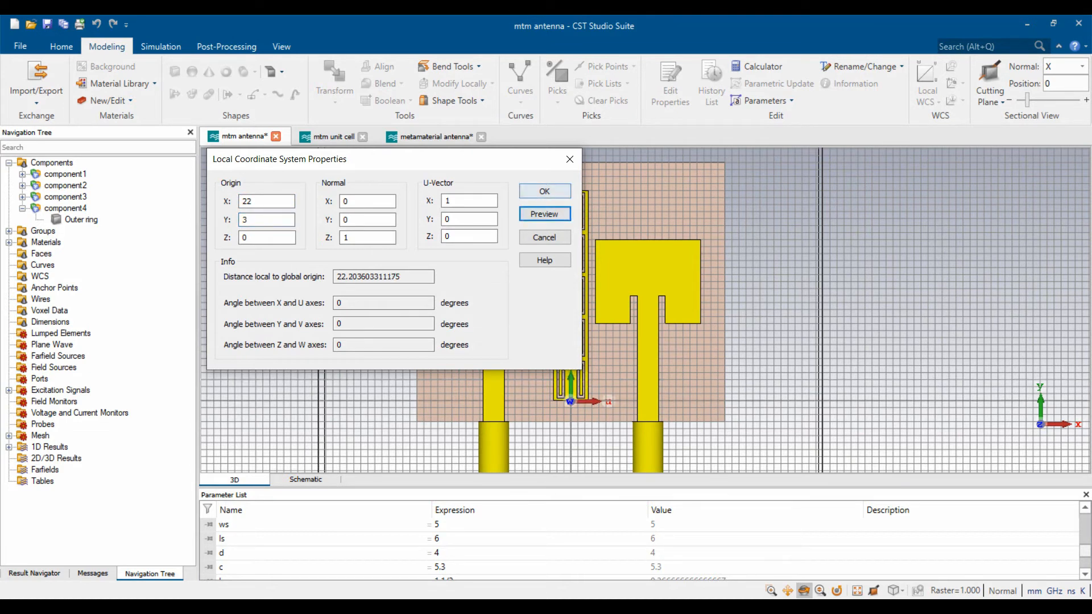
{"action": "left_click", "coordinate": [544, 191]}
{"action": "left_click", "coordinate": [174, 71]}
{"action": "key", "text": "Escape"}
- Name the brick Strip and enter first-pass Umin and V range expressions
{"action": "type", "text": "Strip"}
{"action": "key", "text": "Tab"}
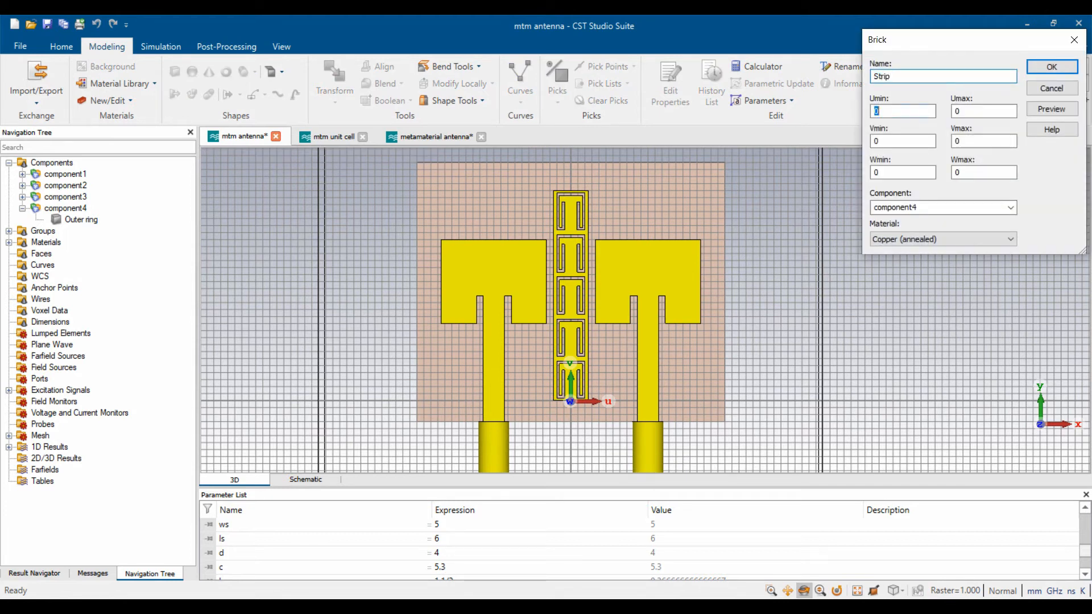
{"action": "type", "text": "-wsr"}
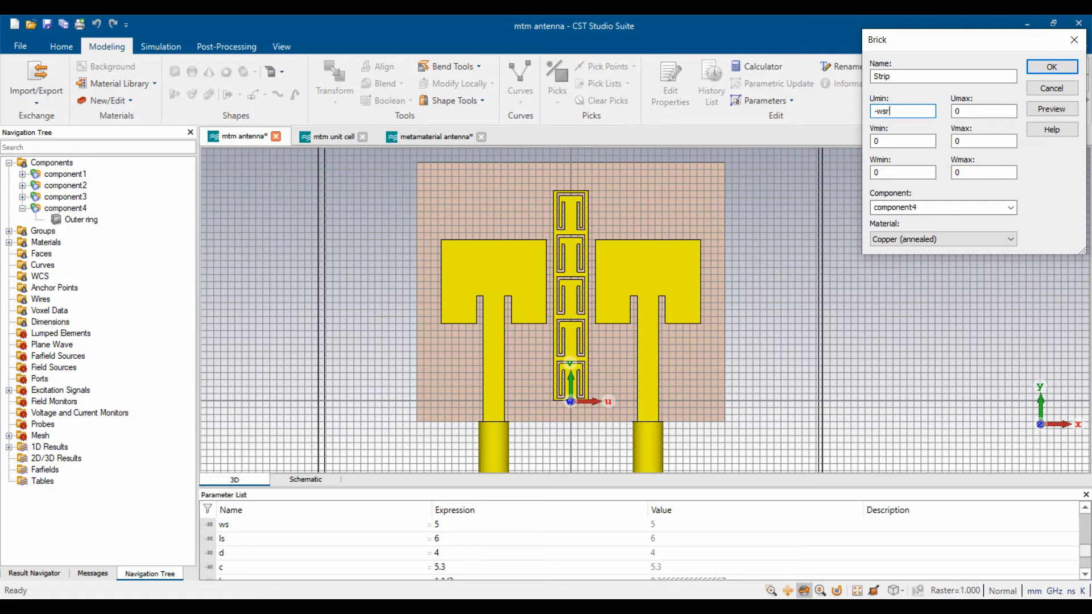
{"action": "type", "text": "wsrr/2"}
{"action": "key", "text": "Tab"}
{"action": "type", "text": "lsrr"}
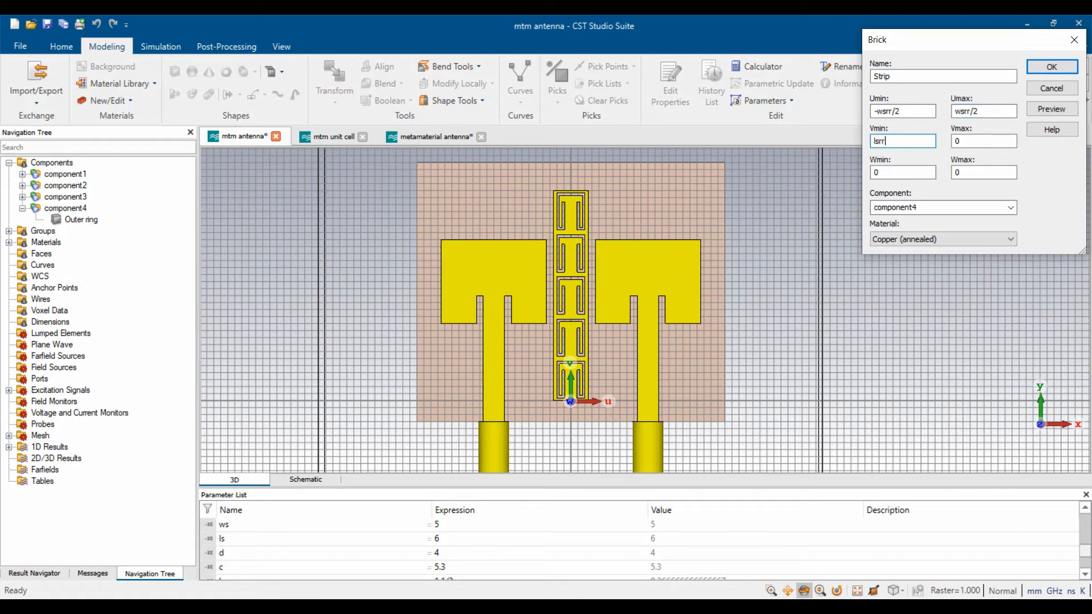
{"action": "type", "text": " - k"}
{"action": "key", "text": "Tab"}
{"action": "type", "text": "lsr"}
{"action": "key", "text": "Tab"}
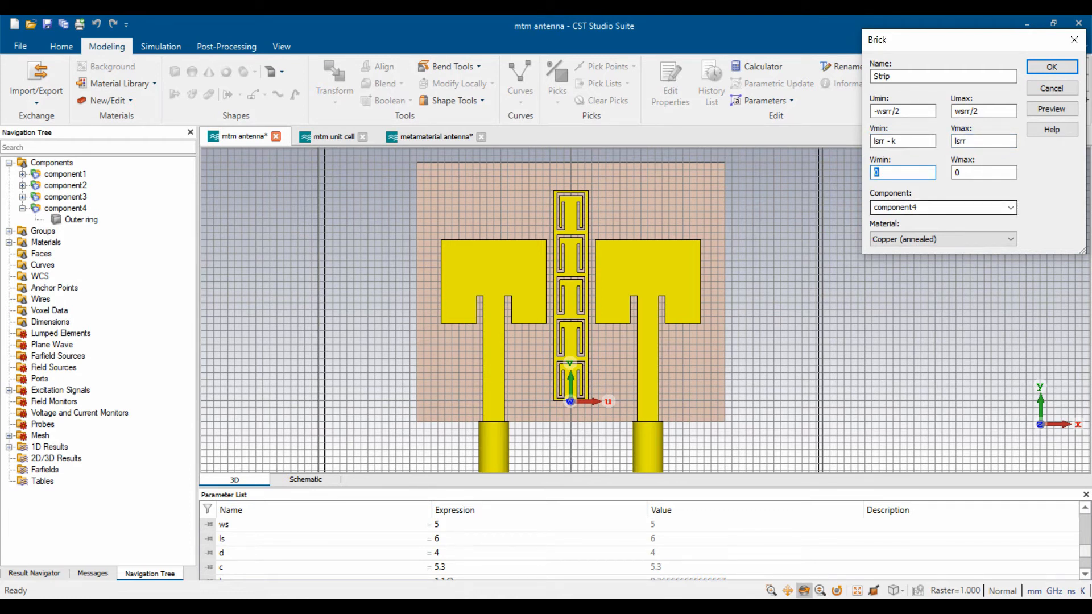
- Correct the Strip's V range to lsrr through lsrr + k and set Wmax to t
{"action": "left_click", "coordinate": [891, 141]}
{"action": "key", "text": "BackSpace"}
{"action": "key", "text": "BackSpace"}
{"action": "key", "text": "BackSpace"}
{"action": "key", "text": "BackSpace"}
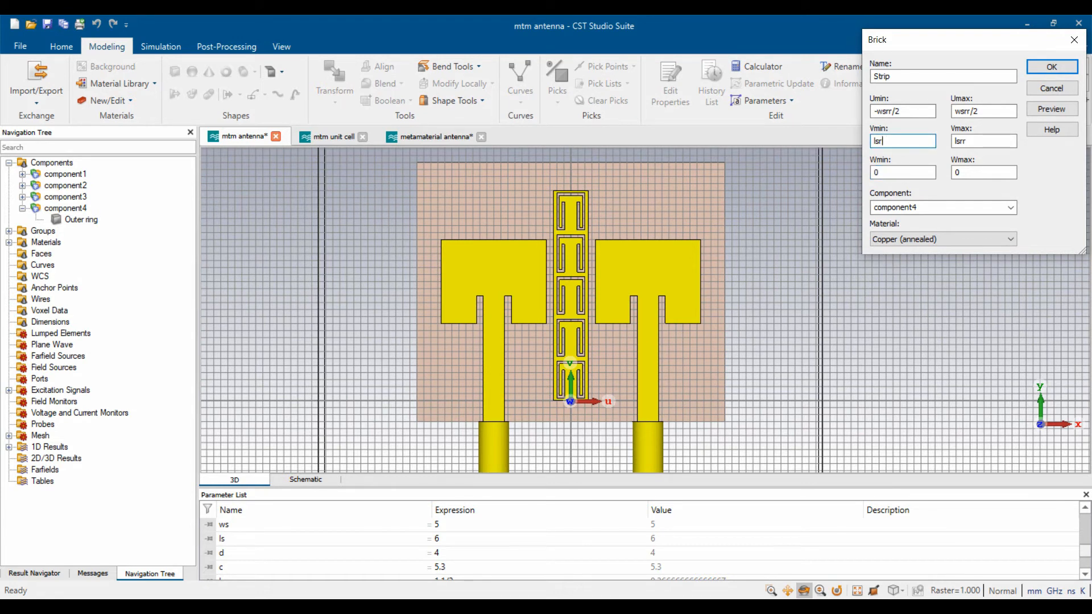
{"action": "type", "text": "r"}
{"action": "key", "text": "Tab"}
{"action": "key", "text": "Home"}
{"action": "type", "text": "+ k"}
{"action": "key", "text": "Tab"}
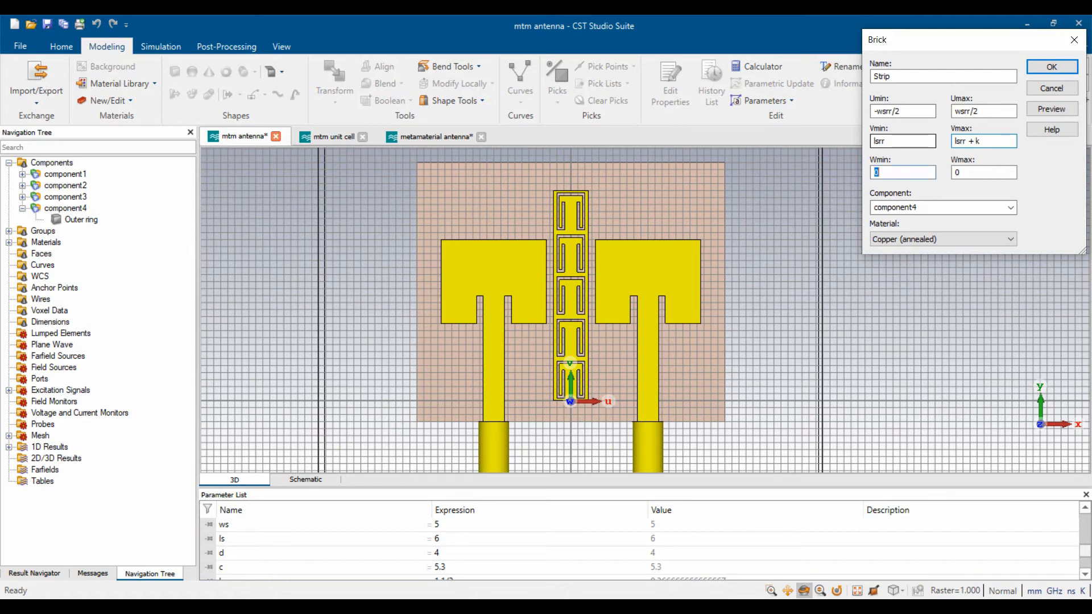
{"action": "key", "text": "Tab"}
{"action": "type", "text": "t"}
- Preview the Strip brick, check its parameters in the list, and create it
{"action": "left_click", "coordinate": [1051, 109]}
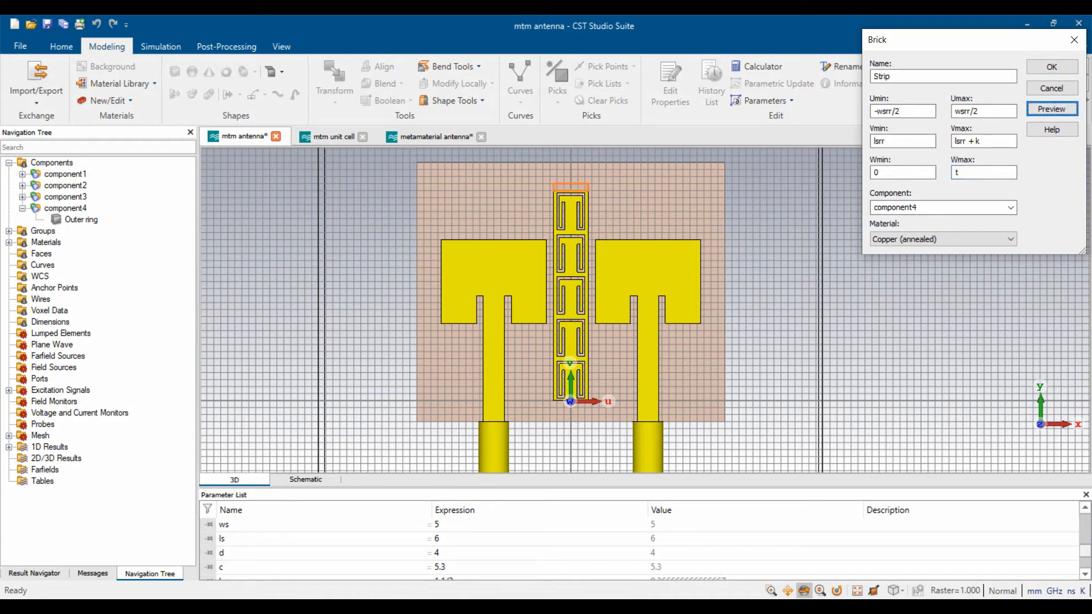
{"action": "left_click", "coordinate": [648, 538]}
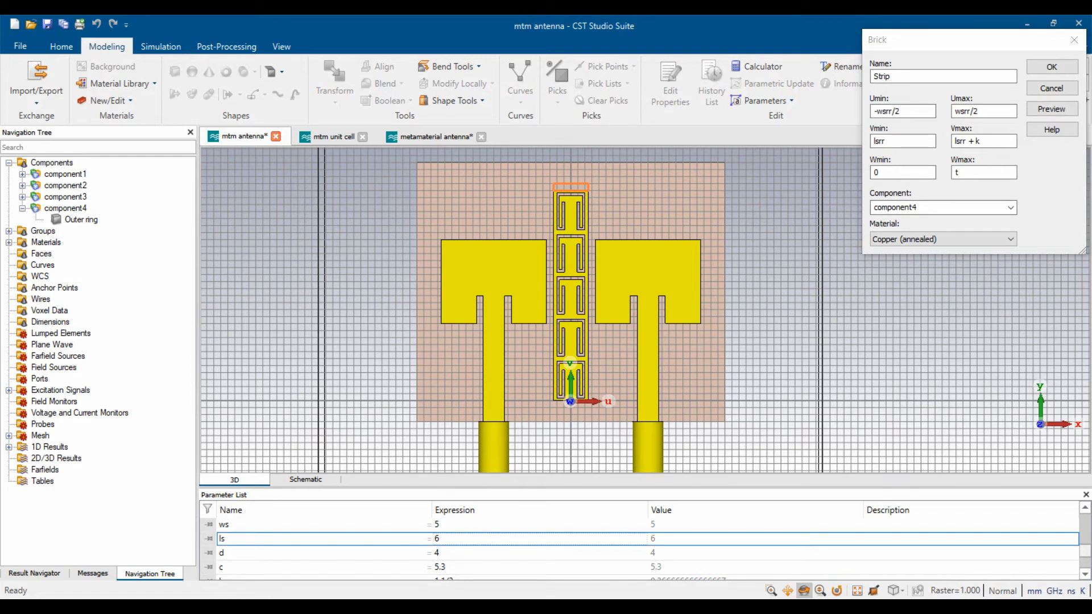
{"action": "scroll", "coordinate": [648, 538], "scroll_direction": "down", "scroll_amount": 4}
{"action": "scroll", "coordinate": [648, 538], "scroll_direction": "down", "scroll_amount": 1}
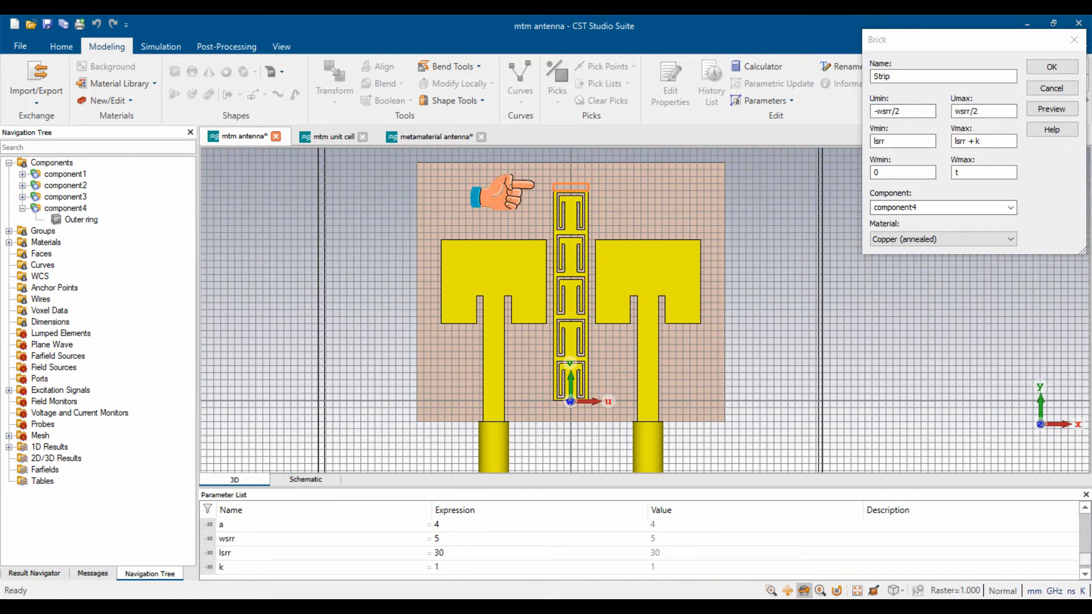
{"action": "left_click", "coordinate": [1051, 67]}
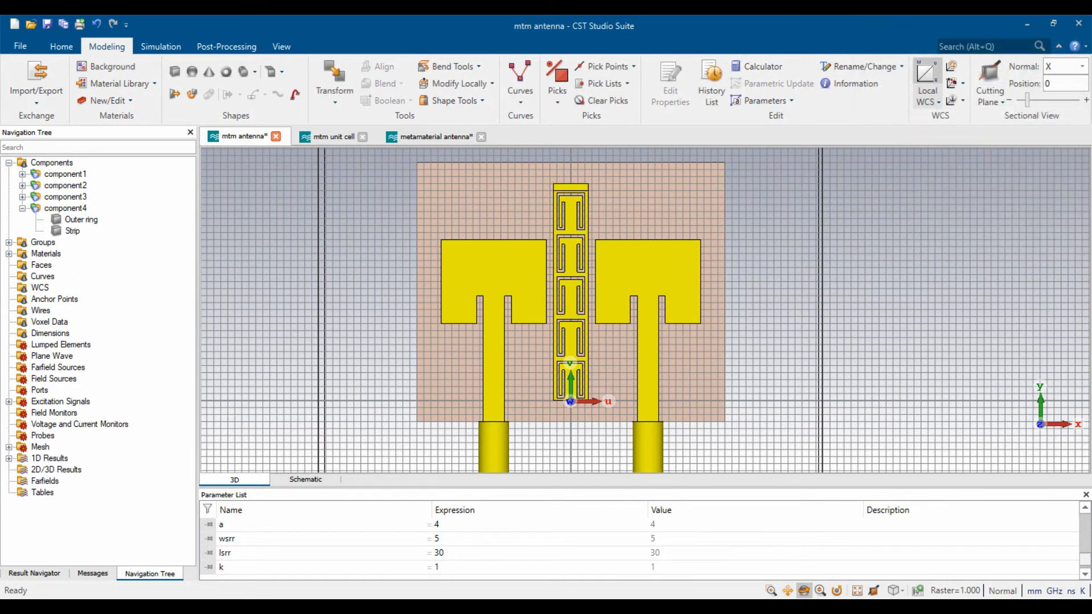
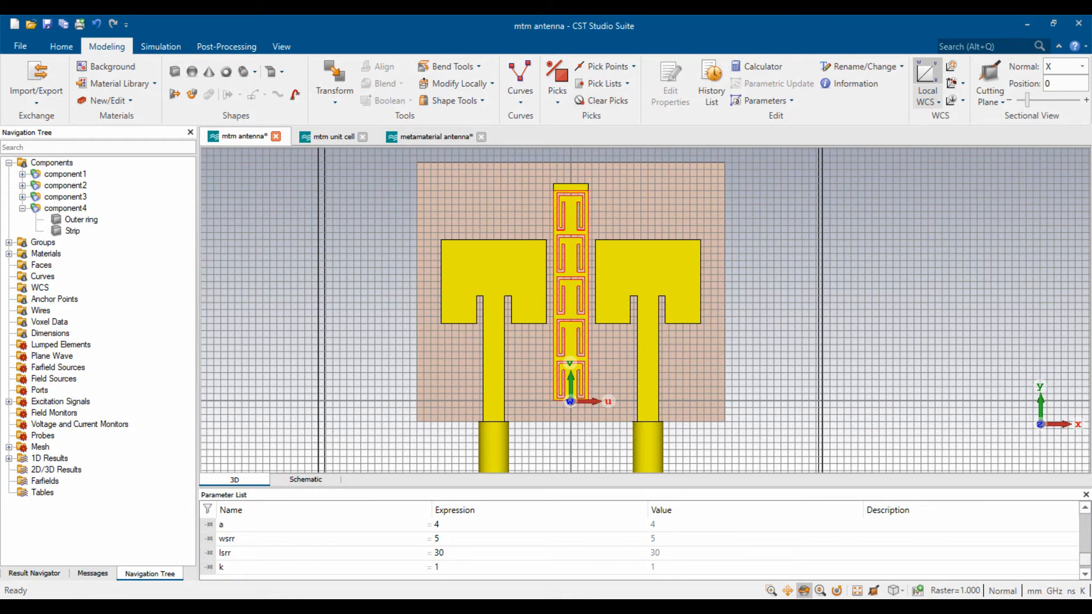
- Merge the Strip into component4's Outer ring with a Boolean Add
{"action": "left_click", "coordinate": [81, 220]}
{"action": "left_click", "coordinate": [73, 231], "text": "ctrl"}
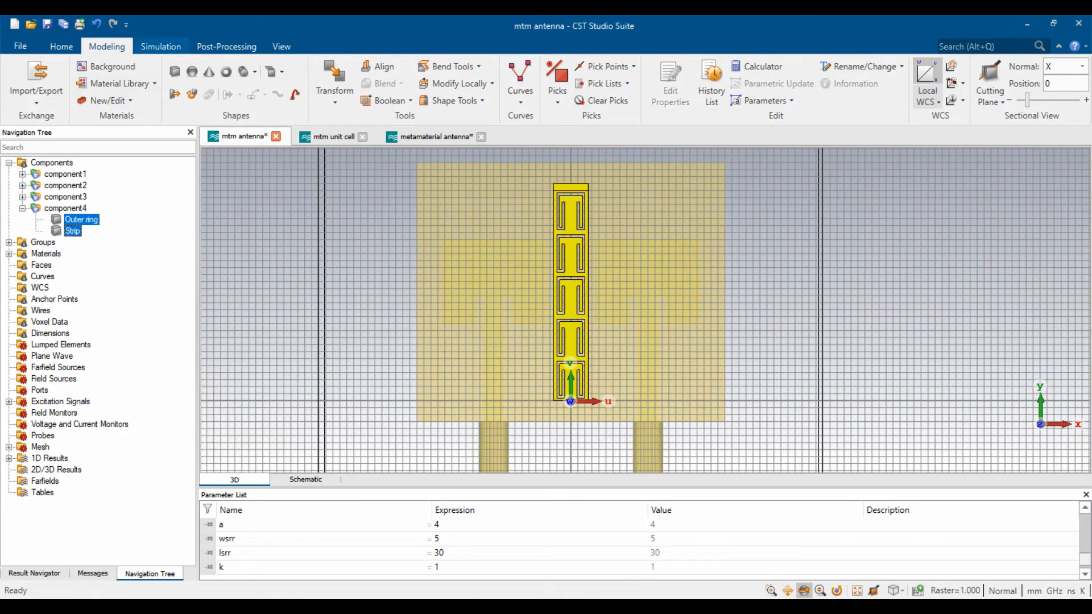
{"action": "left_click", "coordinate": [390, 100]}
{"action": "left_click", "coordinate": [386, 133]}
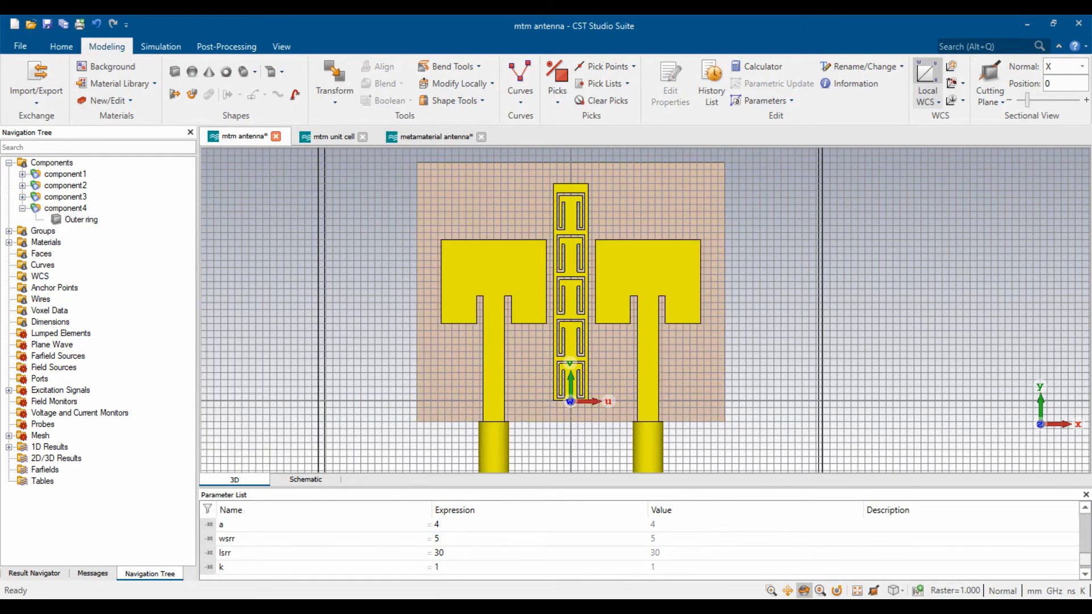
{"action": "scroll", "coordinate": [531, 259], "scroll_direction": "down", "scroll_amount": 4}
{"action": "scroll", "coordinate": [531, 259], "scroll_direction": "up", "scroll_amount": 3}
- Switch off the local WCS and tilt the model to view it in 3D
{"action": "left_click", "coordinate": [927, 72]}
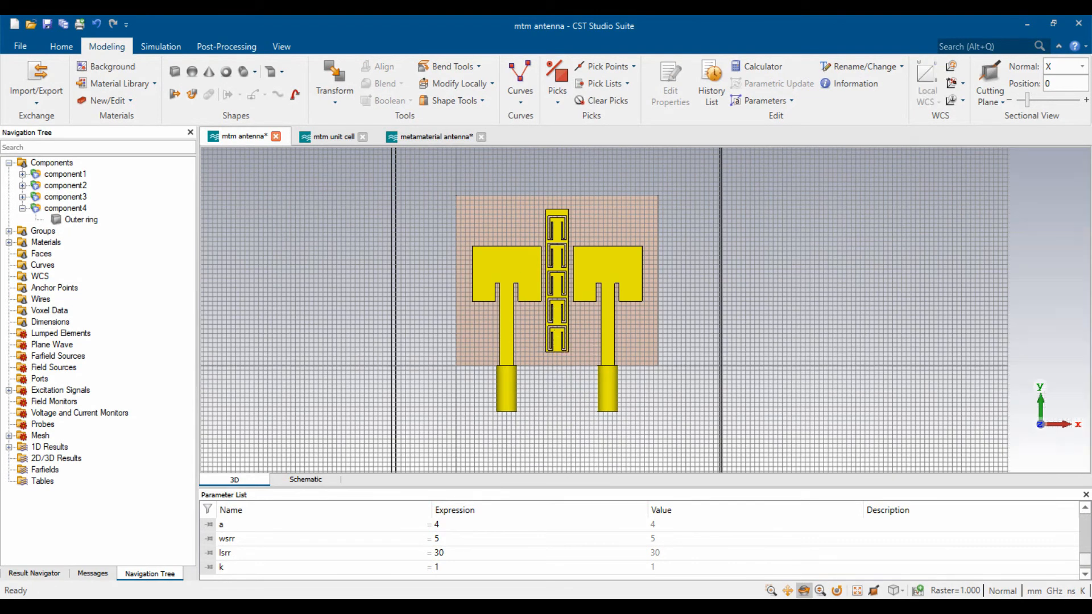
{"action": "scroll", "coordinate": [564, 342], "scroll_direction": "up", "scroll_amount": 4}
{"action": "scroll", "coordinate": [564, 342], "scroll_direction": "down", "scroll_amount": 6}
{"action": "scroll", "coordinate": [502, 325], "scroll_direction": "up", "scroll_amount": 2}
{"action": "left_click_drag", "start_coordinate": [567, 361], "coordinate": [557, 310]}
{"action": "scroll", "coordinate": [599, 288], "scroll_direction": "up", "scroll_amount": 2}
- Add waveguide port1 on the end face of the left coaxial feed
{"action": "scroll", "coordinate": [470, 375], "scroll_direction": "up", "scroll_amount": 4}
{"action": "scroll", "coordinate": [469, 290], "scroll_direction": "up", "scroll_amount": 4}
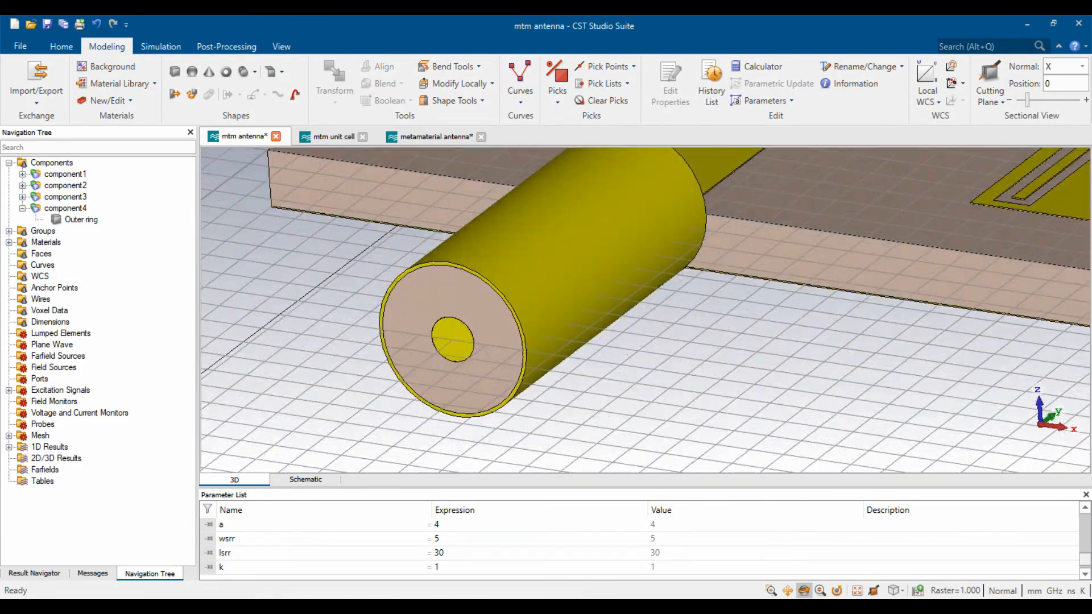
{"action": "key", "text": "f"}
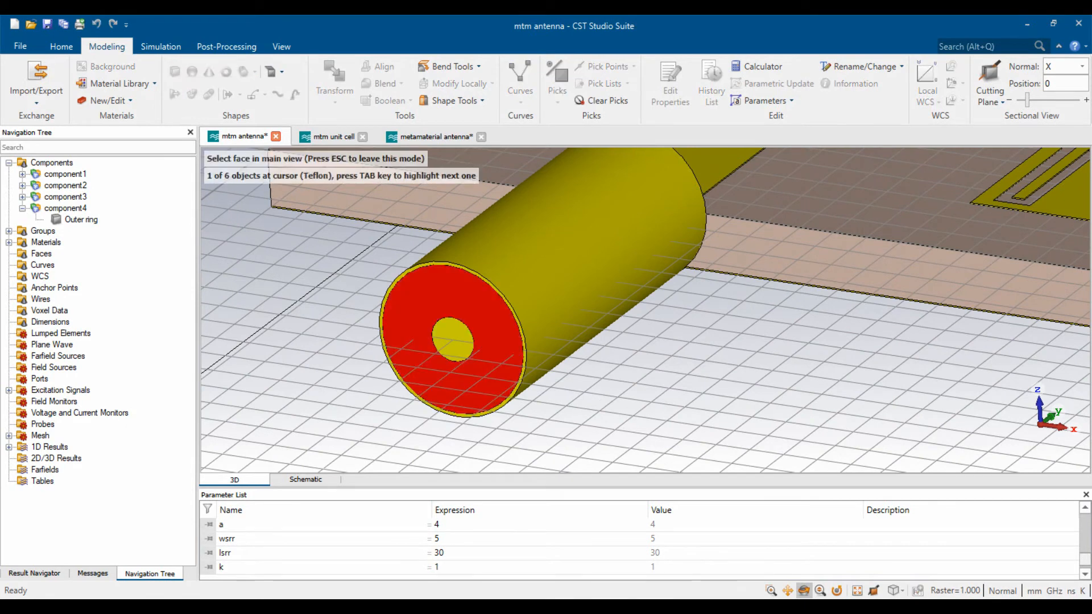
{"action": "left_click", "coordinate": [489, 281]}
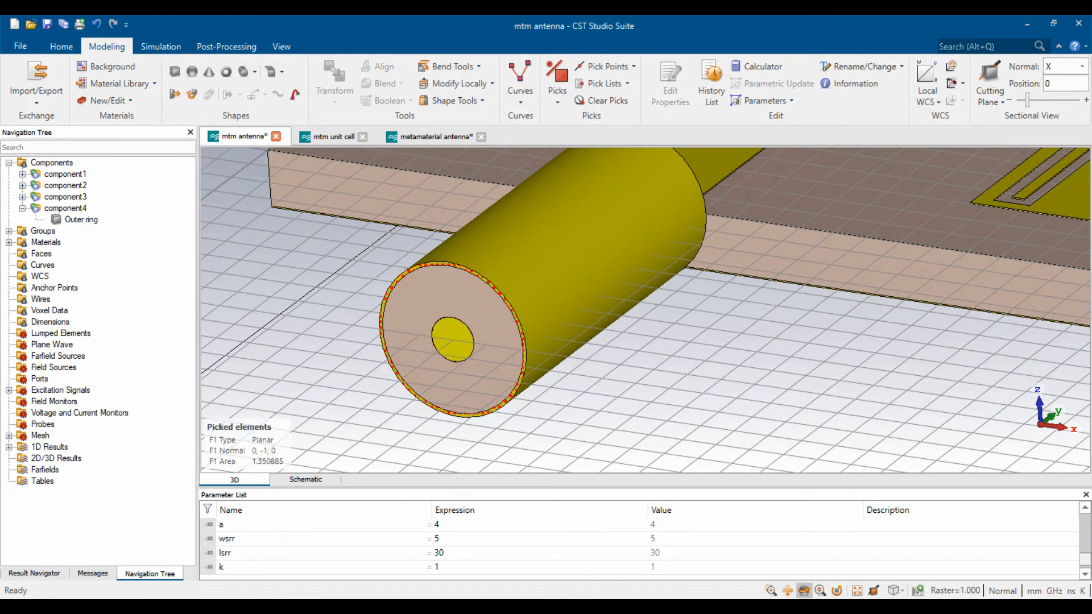
{"action": "left_click", "coordinate": [161, 46]}
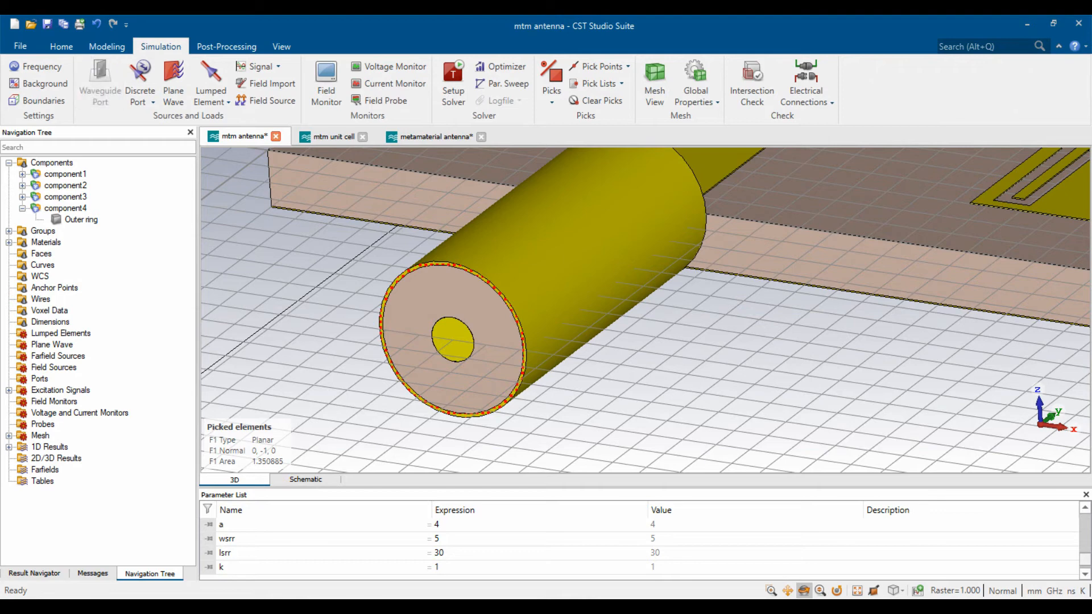
{"action": "left_click", "coordinate": [100, 83]}
{"action": "left_click", "coordinate": [1052, 67]}
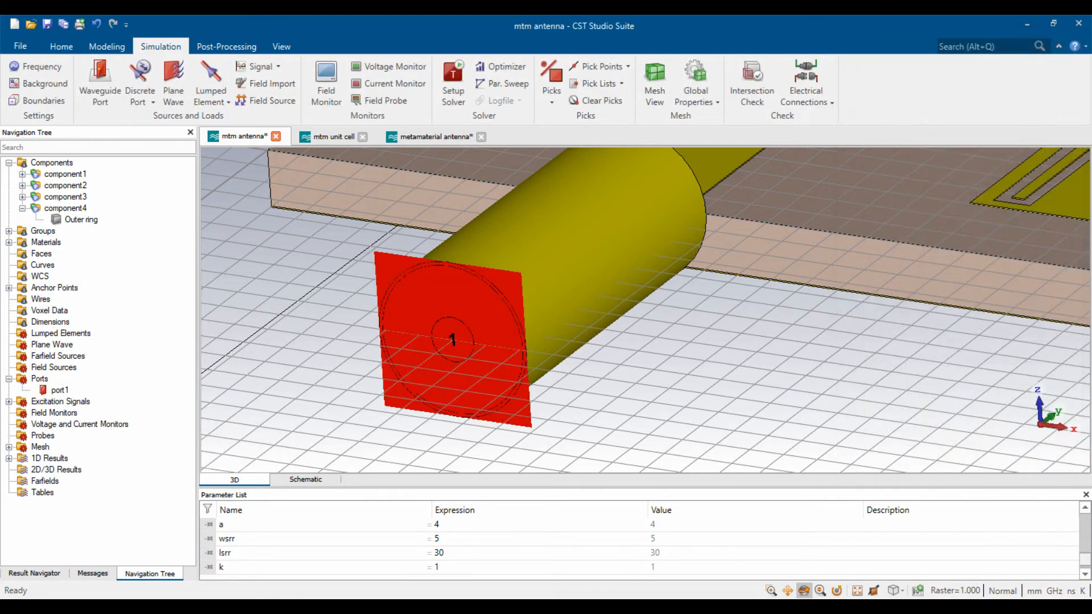
{"action": "scroll", "coordinate": [617, 358], "scroll_direction": "down", "scroll_amount": 10}
{"action": "scroll", "coordinate": [654, 358], "scroll_direction": "up", "scroll_amount": 10}
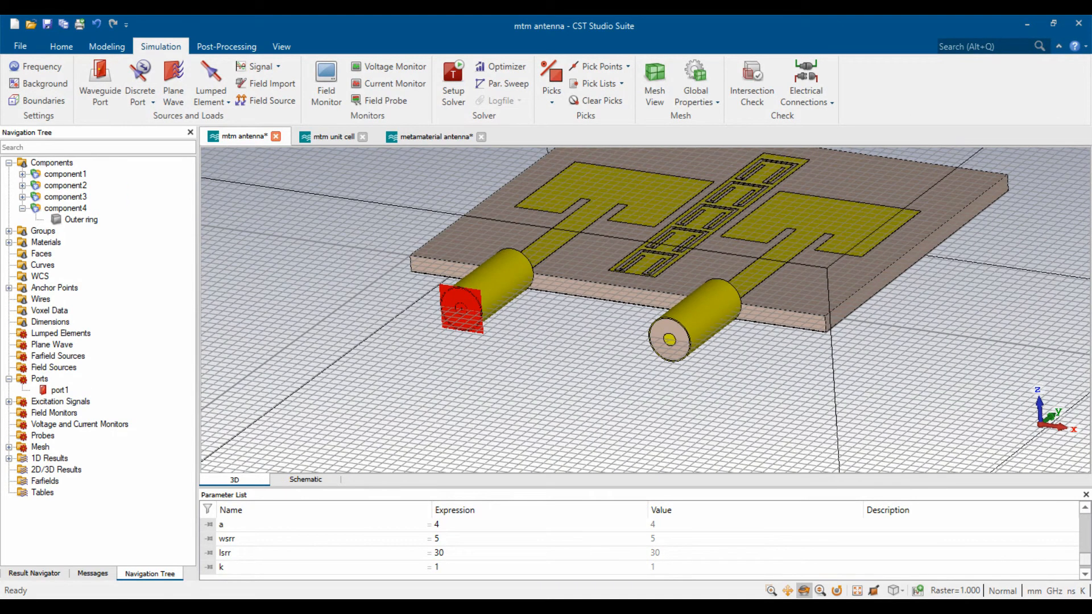
{"action": "scroll", "coordinate": [685, 327], "scroll_direction": "up", "scroll_amount": 3}
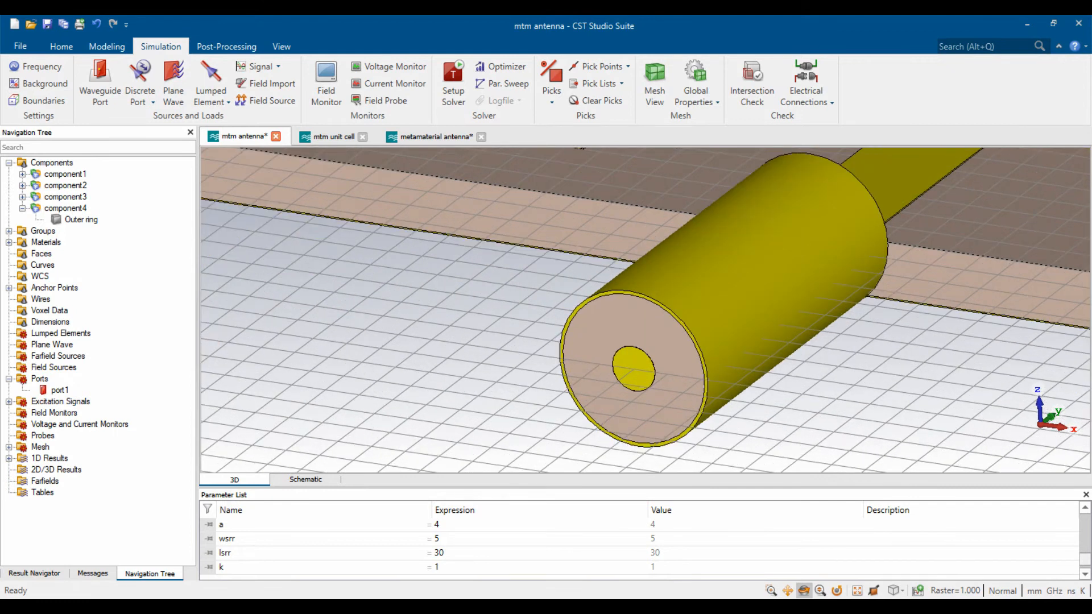
- Add waveguide port2 on the right coaxial feed's end face, then fit the front view
{"action": "key", "text": "f"}
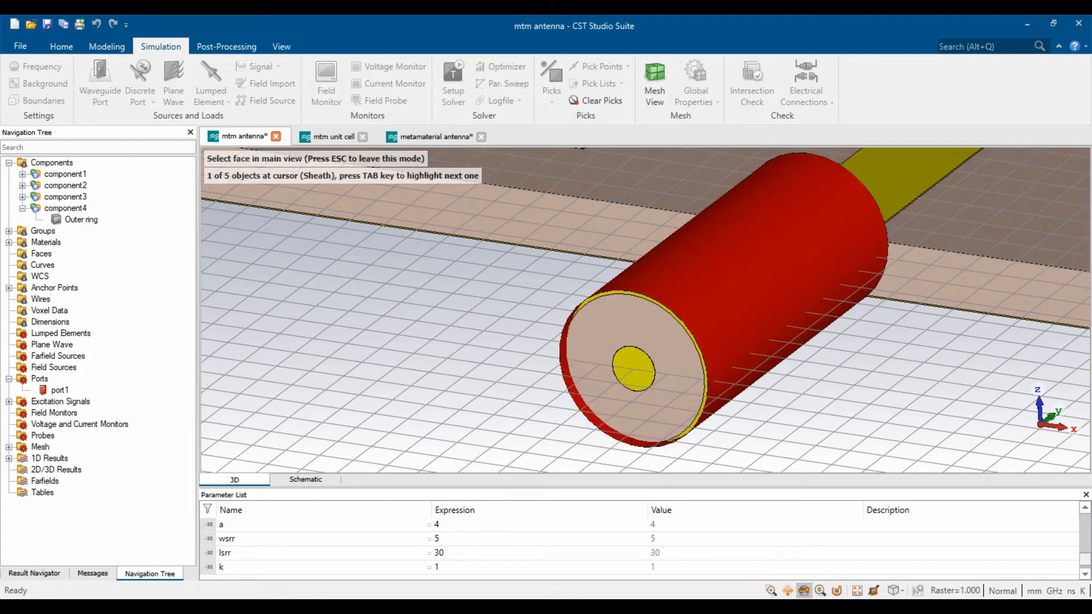
{"action": "double_click", "coordinate": [684, 322]}
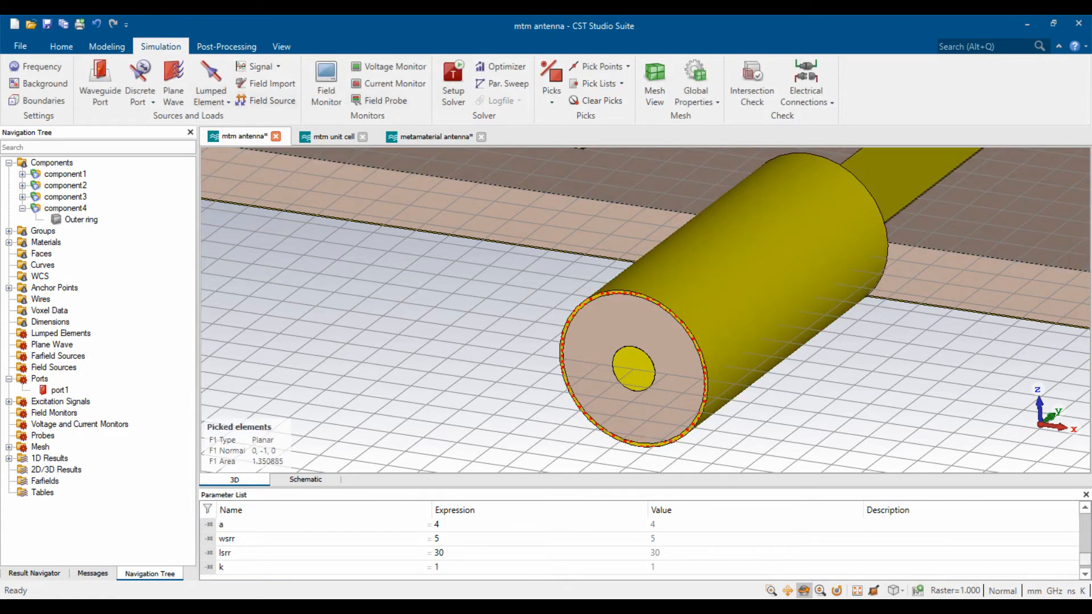
{"action": "scroll", "coordinate": [739, 228], "scroll_direction": "down", "scroll_amount": 4}
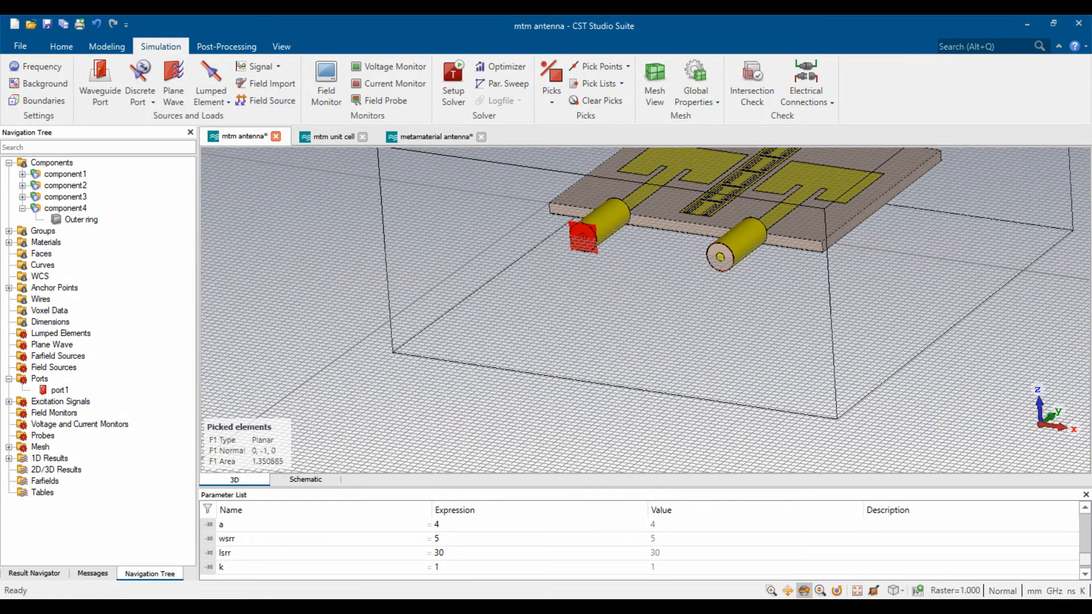
{"action": "scroll", "coordinate": [695, 227], "scroll_direction": "up", "scroll_amount": 1}
{"action": "left_click", "coordinate": [100, 85]}
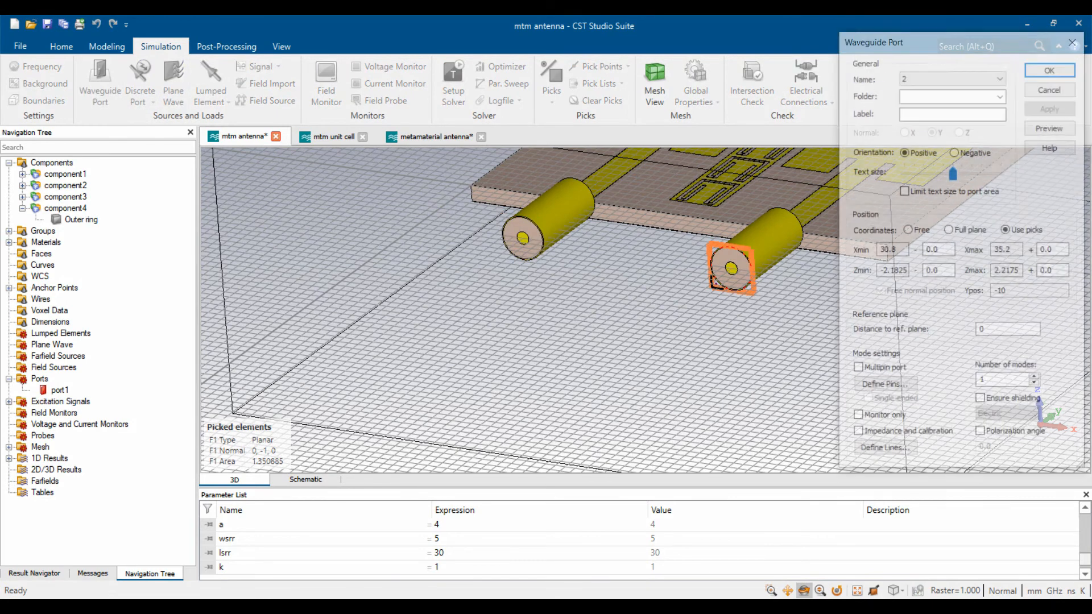
{"action": "key", "text": "Return"}
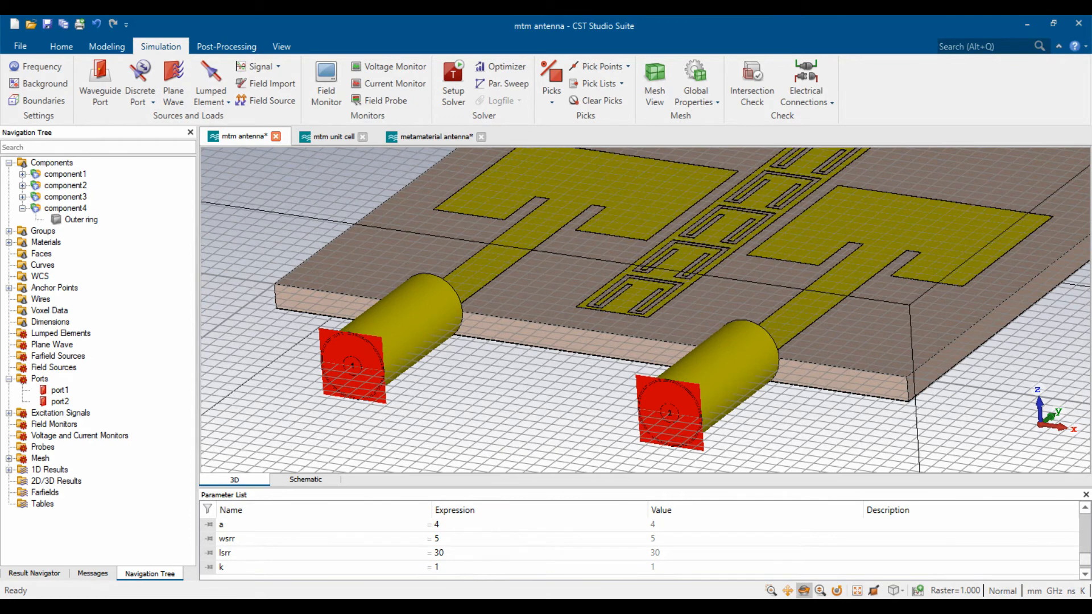
{"action": "scroll", "coordinate": [645, 310], "scroll_direction": "up", "scroll_amount": 3}
{"action": "key", "text": "5"}
{"action": "key", "text": "space"}
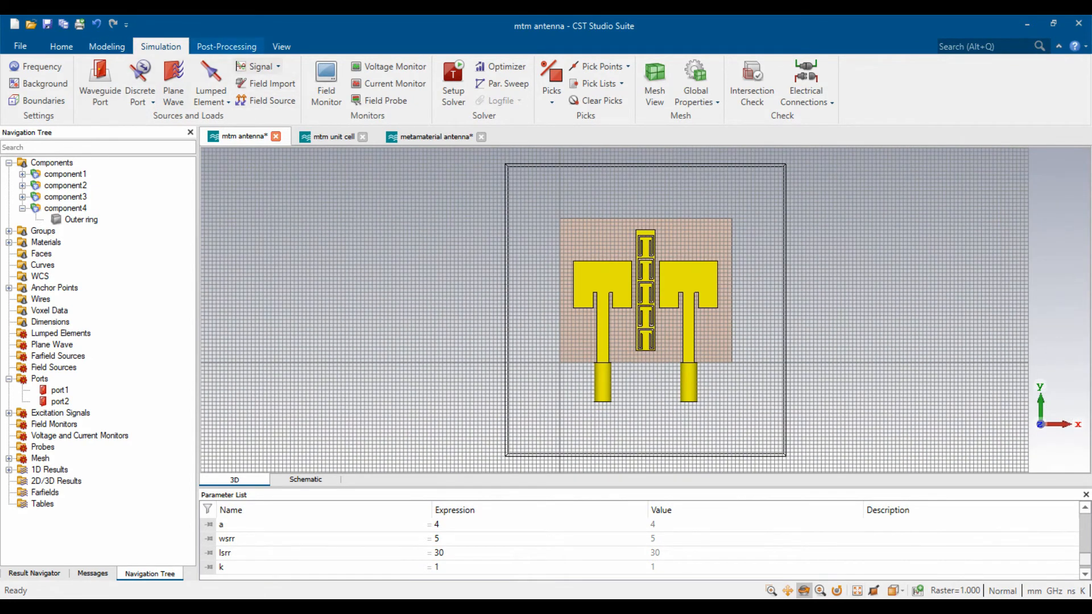
{"action": "left_click", "coordinate": [282, 47]}
- Toggle the working plane grid and check the frequency range settings, leaving them unchanged
{"action": "left_click", "coordinate": [348, 79]}
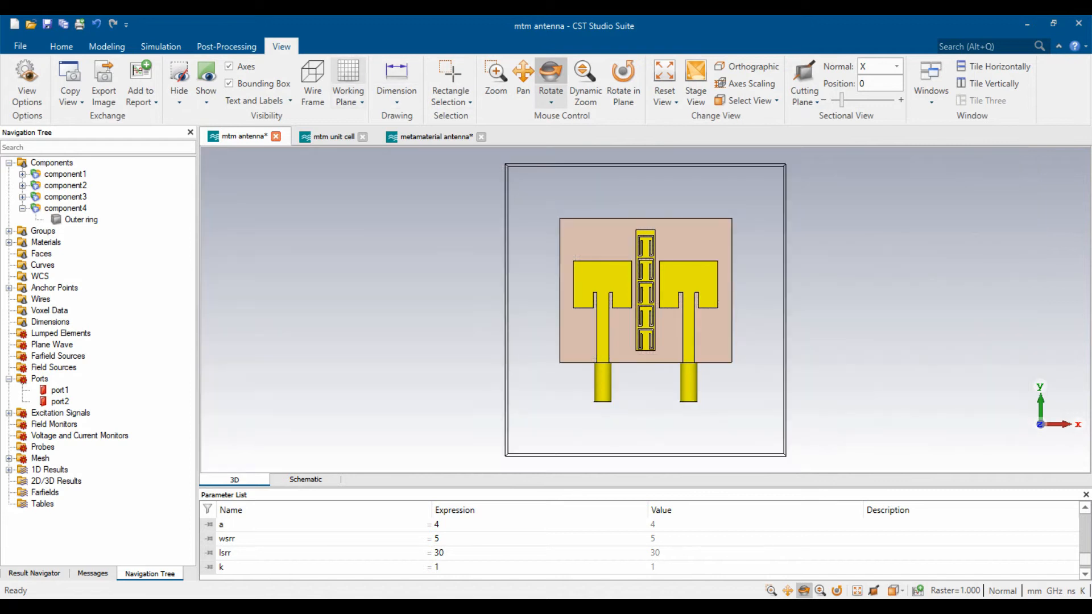
{"action": "scroll", "coordinate": [665, 263], "scroll_direction": "up", "scroll_amount": 3}
{"action": "scroll", "coordinate": [746, 274], "scroll_direction": "down", "scroll_amount": 3}
{"action": "scroll", "coordinate": [764, 300], "scroll_direction": "up", "scroll_amount": 3}
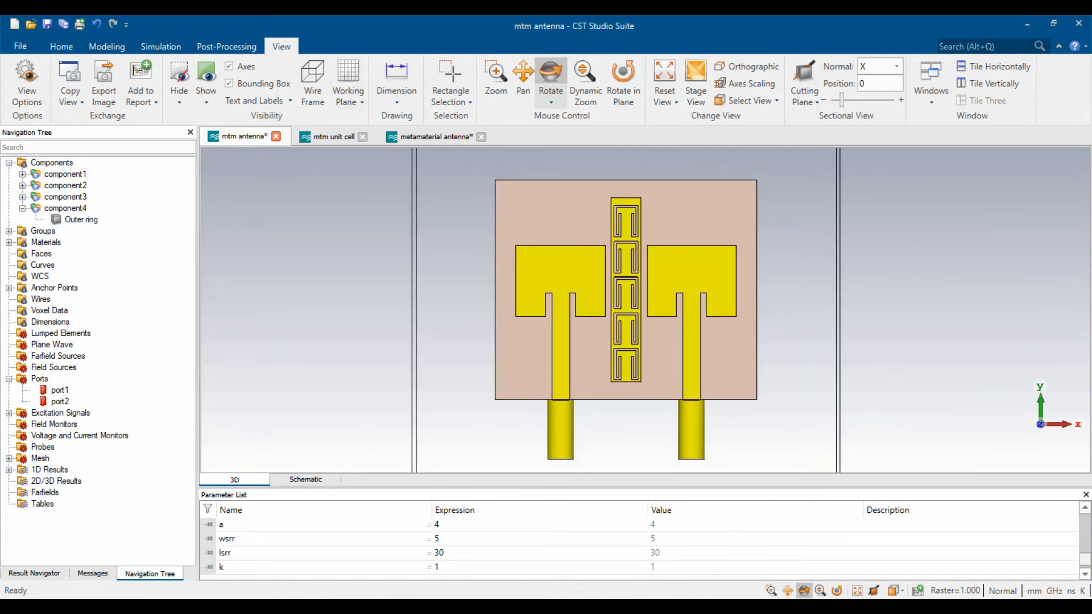
{"action": "left_click", "coordinate": [347, 77]}
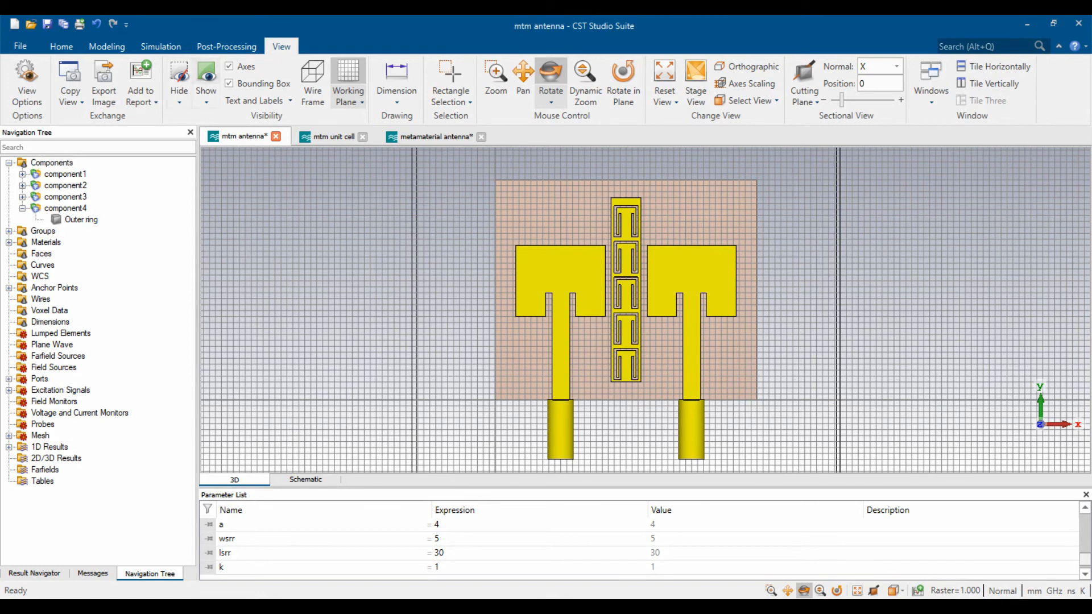
{"action": "left_click", "coordinate": [149, 47]}
{"action": "left_click", "coordinate": [64, 46]}
{"action": "left_click", "coordinate": [159, 47]}
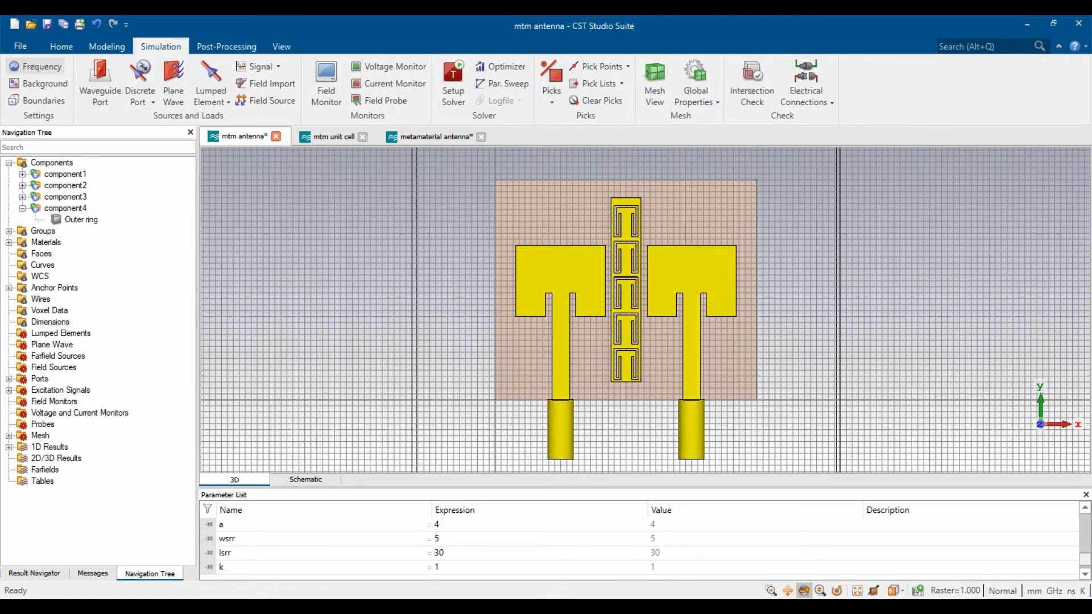
{"action": "left_click", "coordinate": [36, 66]}
{"action": "left_click", "coordinate": [614, 314]}
{"action": "left_click", "coordinate": [61, 47]}
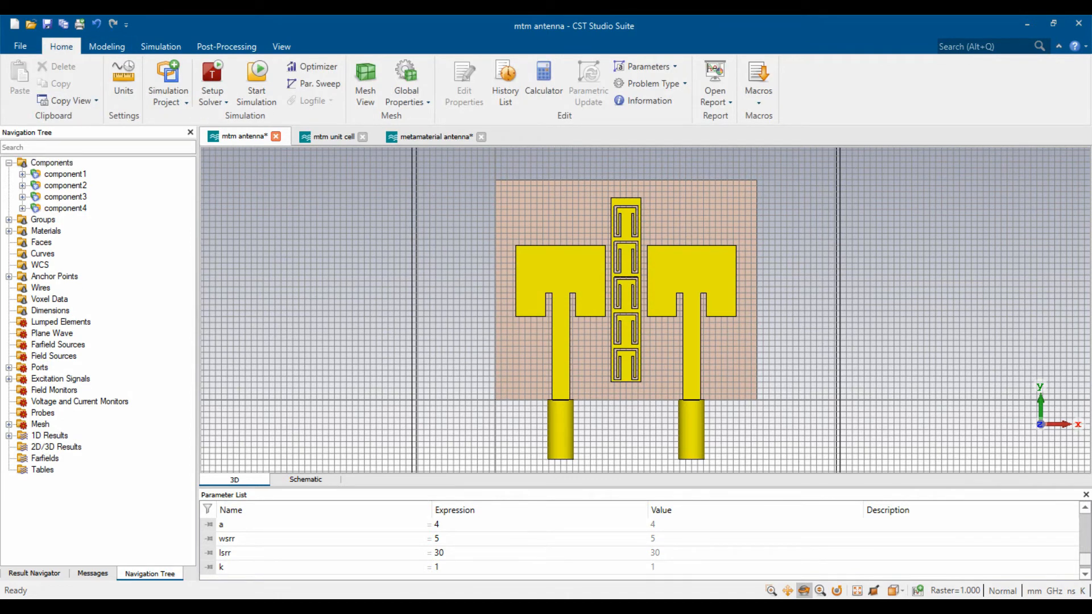
{"action": "left_click", "coordinate": [160, 47]}
- Define an H-field and surface current monitor with a linear step sweep from 5.5 to 6.1 GHz
{"action": "left_click", "coordinate": [326, 86]}
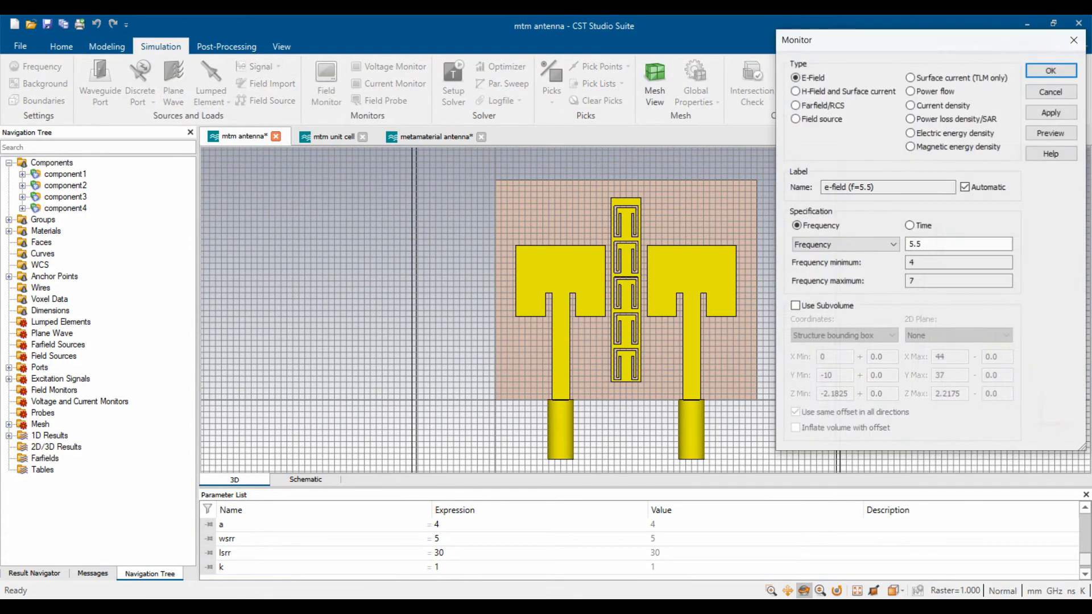
{"action": "left_click", "coordinate": [794, 91]}
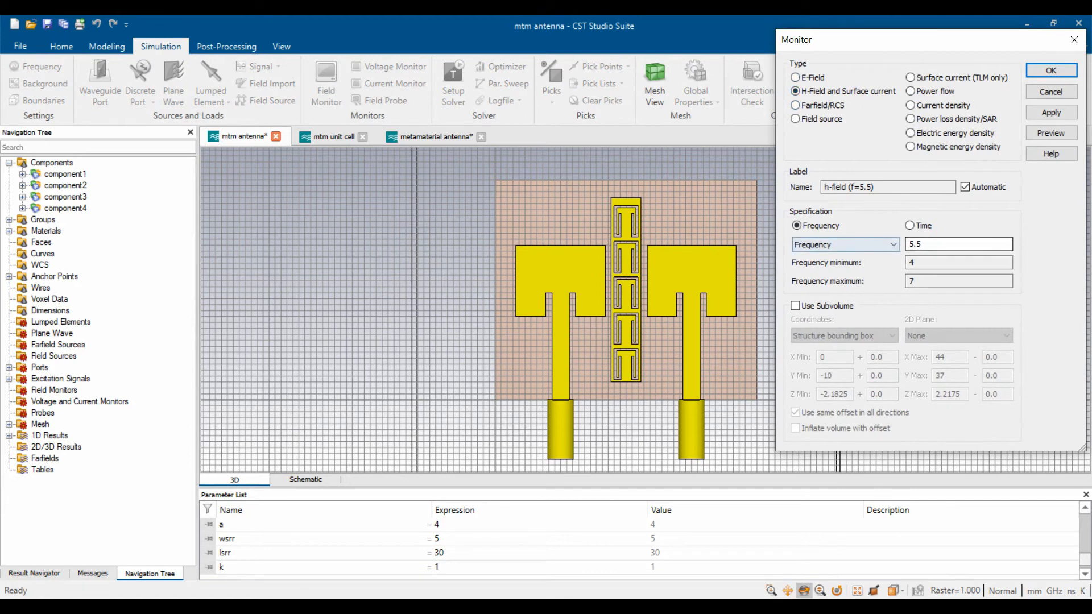
{"action": "left_click", "coordinate": [892, 244]}
{"action": "left_click", "coordinate": [824, 266]}
{"action": "key", "text": "Tab"}
{"action": "type", "text": "0.3"}
{"action": "type", "text": "1"}
{"action": "key", "text": "Tab"}
{"action": "type", "text": "5"}
{"action": "key", "text": "Tab"}
{"action": "type", "text": "6.5"}
{"action": "key", "text": "shift+Tab"}
{"action": "type", "text": "5.5"}
{"action": "key", "text": "Tab"}
{"action": "key", "text": "End"}
{"action": "key", "text": "BackSpace"}
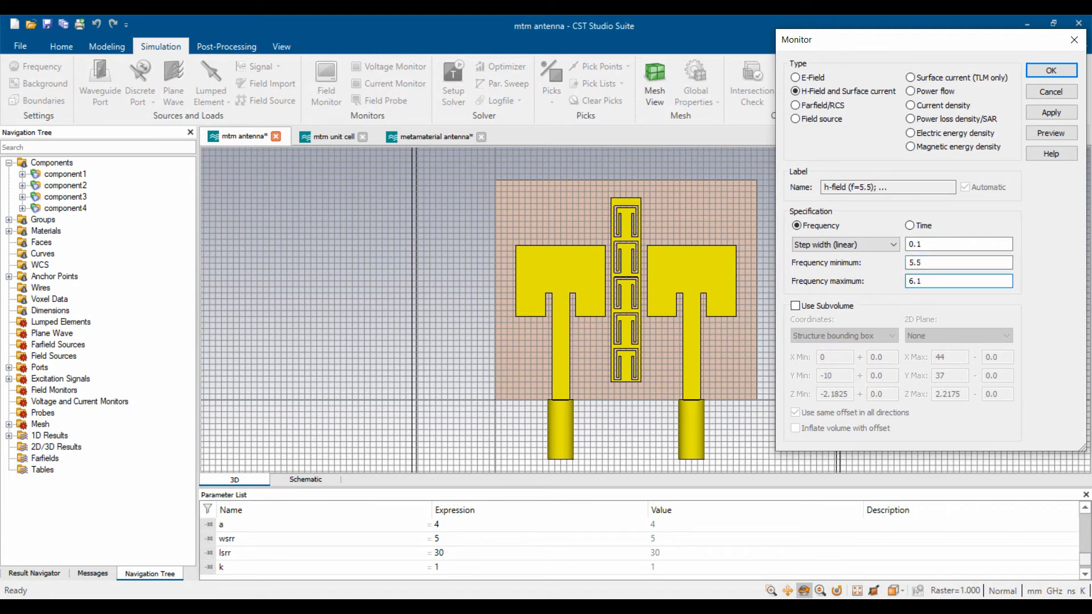
- Set the step width to 0.05 GHz, keep the whole-structure extent, and create the monitors
{"action": "left_click", "coordinate": [948, 244]}
{"action": "key", "text": "BackSpace"}
{"action": "type", "text": "05"}
{"action": "left_click", "coordinate": [1050, 134]}
{"action": "scroll", "coordinate": [568, 371], "scroll_direction": "down", "scroll_amount": 7}
{"action": "scroll", "coordinate": [588, 373], "scroll_direction": "up", "scroll_amount": 4}
{"action": "scroll", "coordinate": [579, 409], "scroll_direction": "up", "scroll_amount": 3}
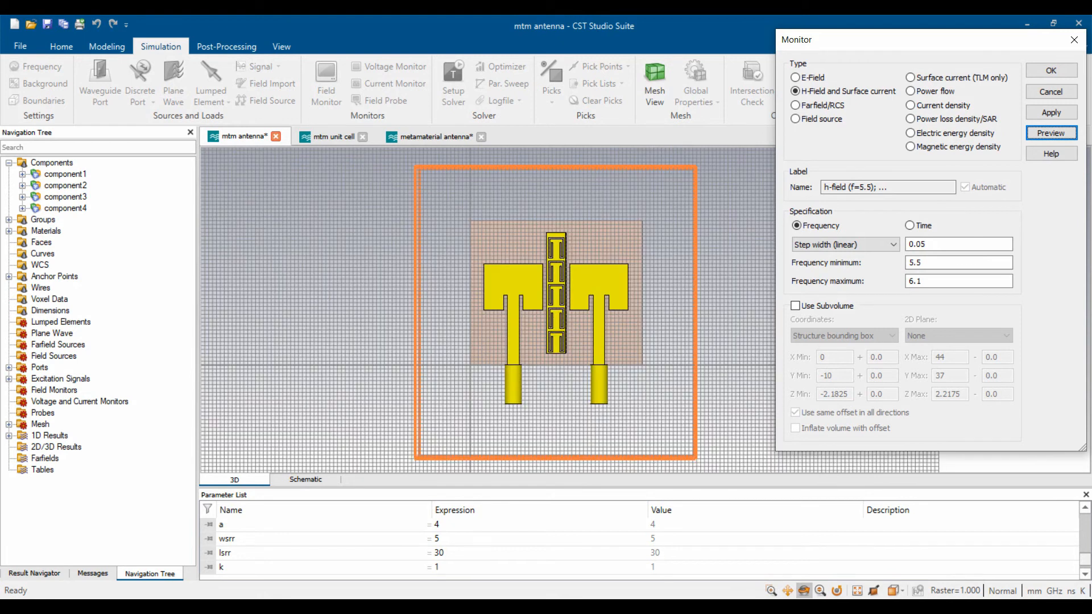
{"action": "left_click", "coordinate": [795, 306]}
{"action": "left_click", "coordinate": [795, 306]}
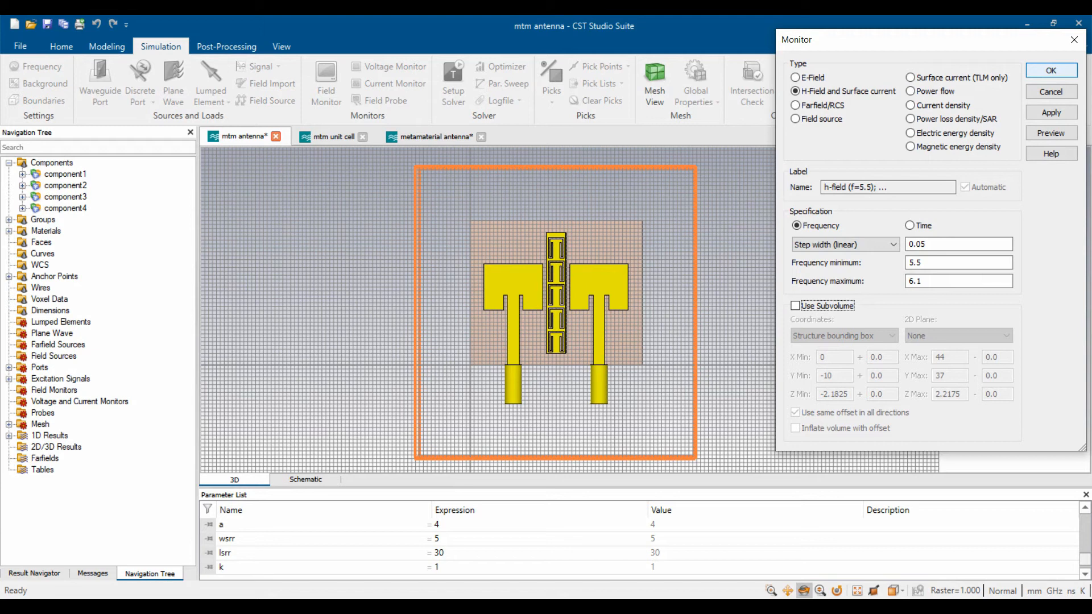
{"action": "left_click", "coordinate": [1050, 71]}
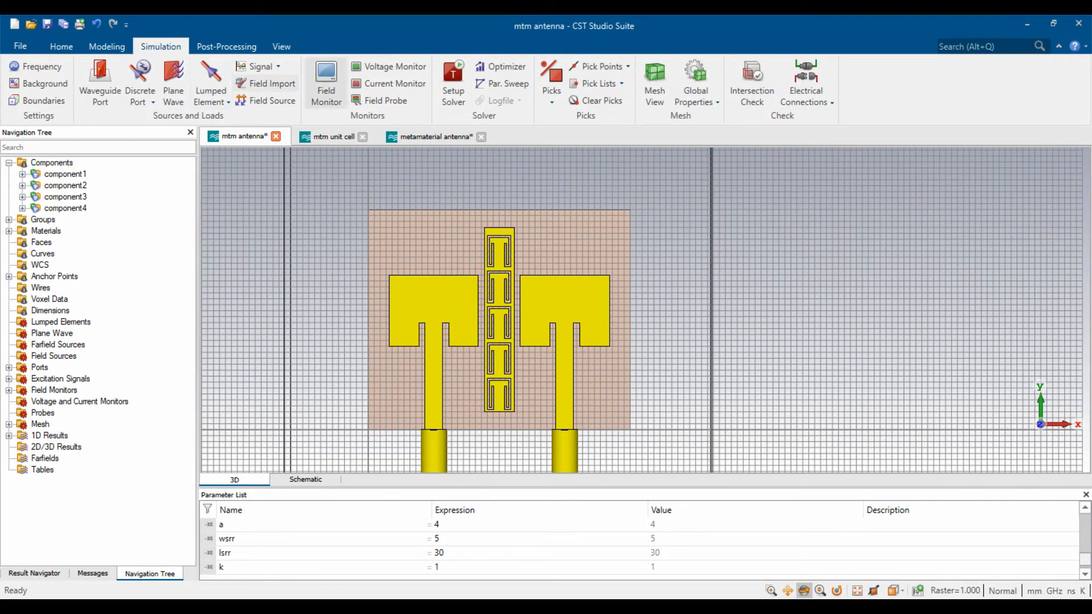
{"action": "left_click", "coordinate": [326, 80]}
- Add a broadband transient farfield monitor with 201 samples
{"action": "left_click", "coordinate": [795, 105]}
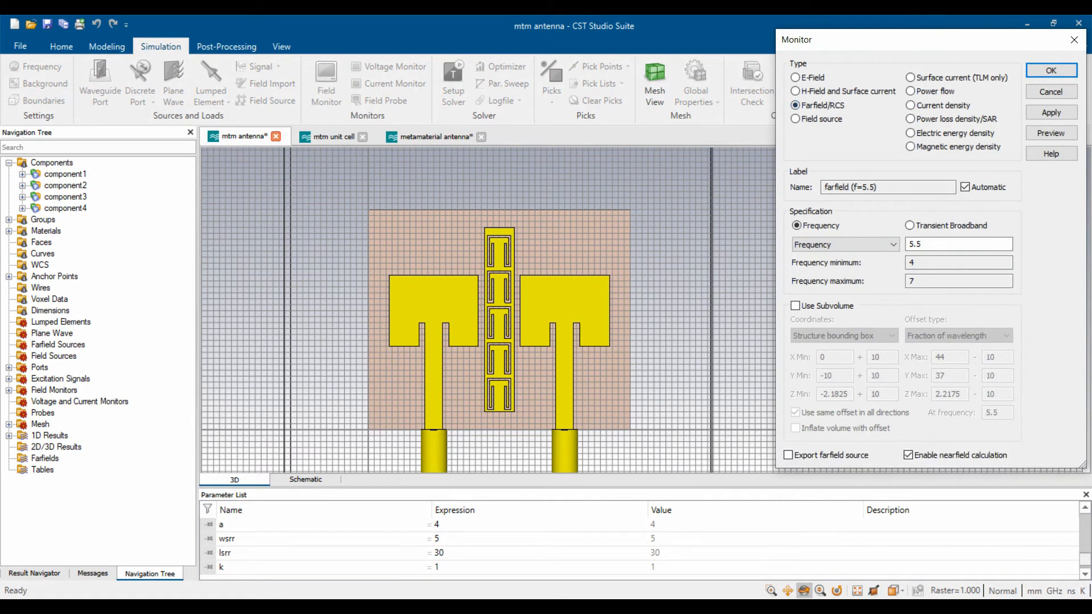
{"action": "left_click", "coordinate": [909, 226]}
{"action": "double_click", "coordinate": [914, 244]}
{"action": "type", "text": "201"}
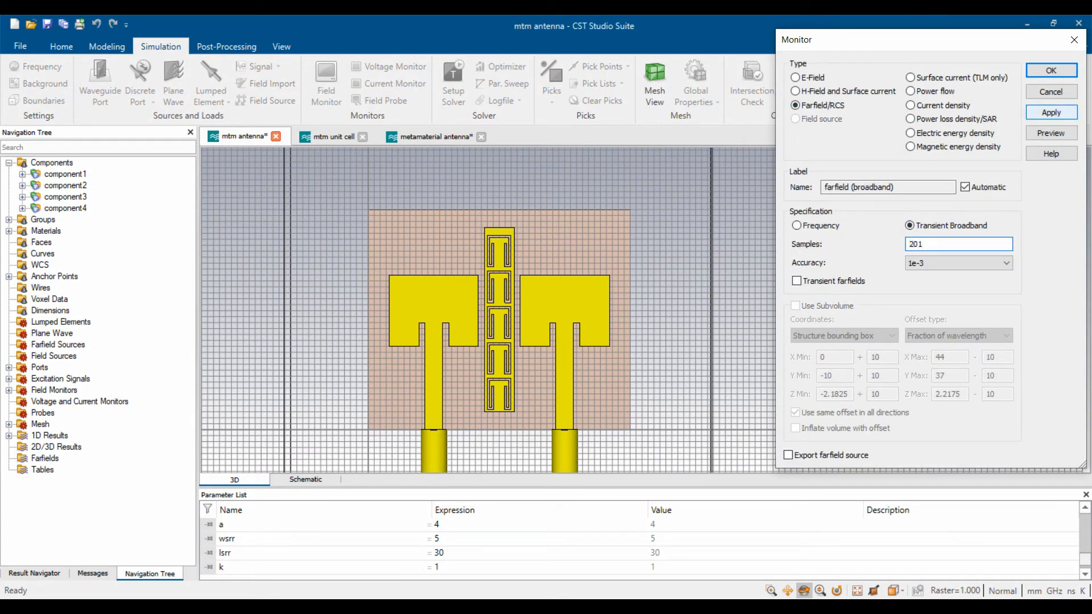
{"action": "left_click", "coordinate": [1051, 112]}
- Add a single-frequency farfield monitor at 5.8 GHz
{"action": "left_click", "coordinate": [796, 226]}
{"action": "double_click", "coordinate": [913, 244]}
{"action": "type", "text": "5.8"}
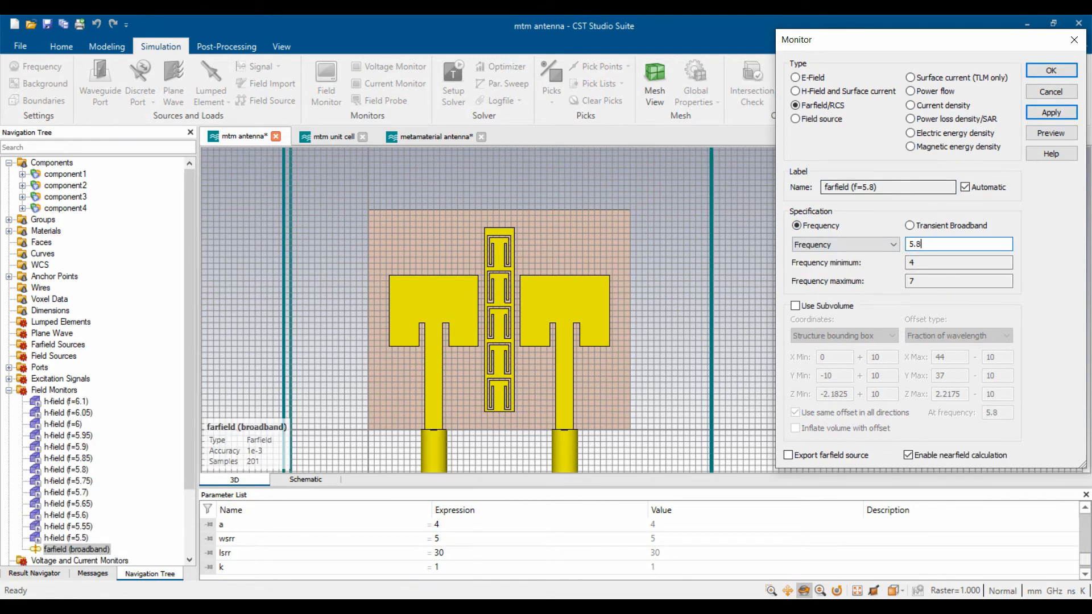
{"action": "key", "text": "Return"}
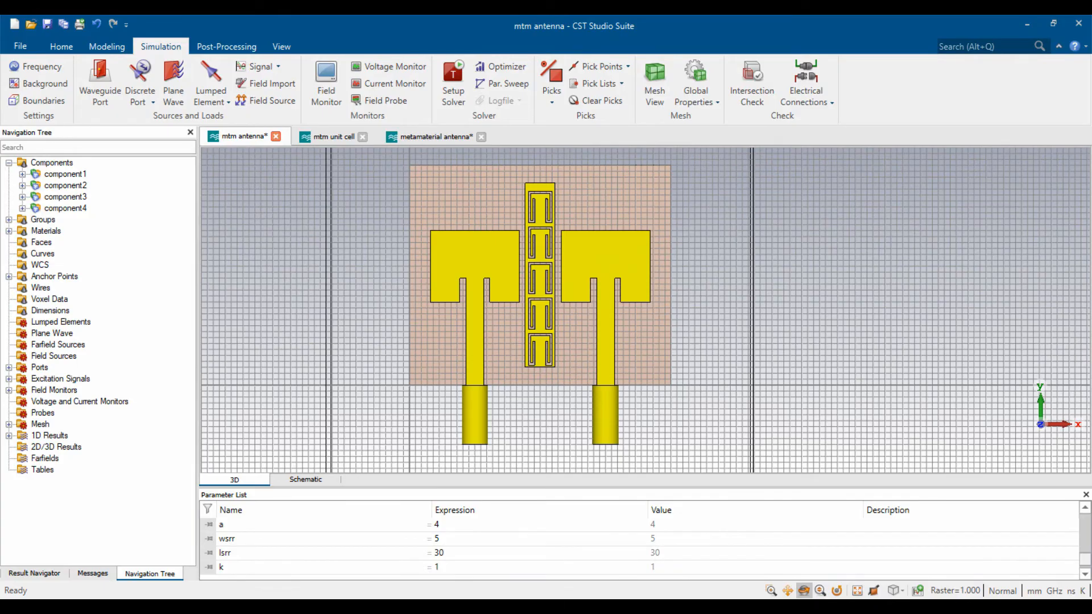
- Consult the reference paper before setting up the solver
{"action": "key", "text": "alt+Tab"}
{"action": "scroll", "coordinate": [474, 352], "scroll_direction": "up", "scroll_amount": 1}
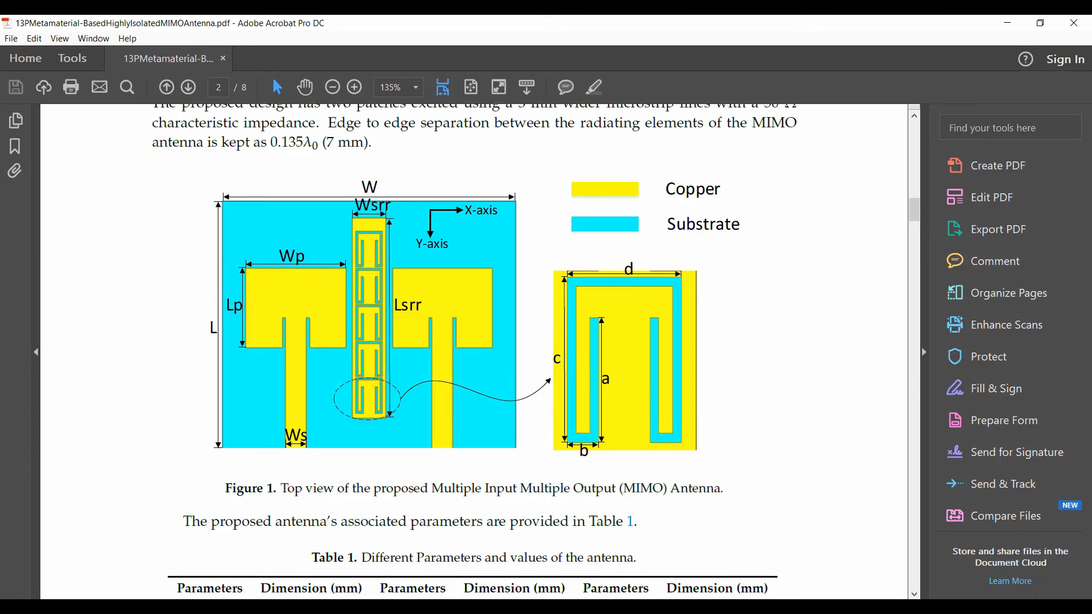
{"action": "key", "text": "alt+Tab"}
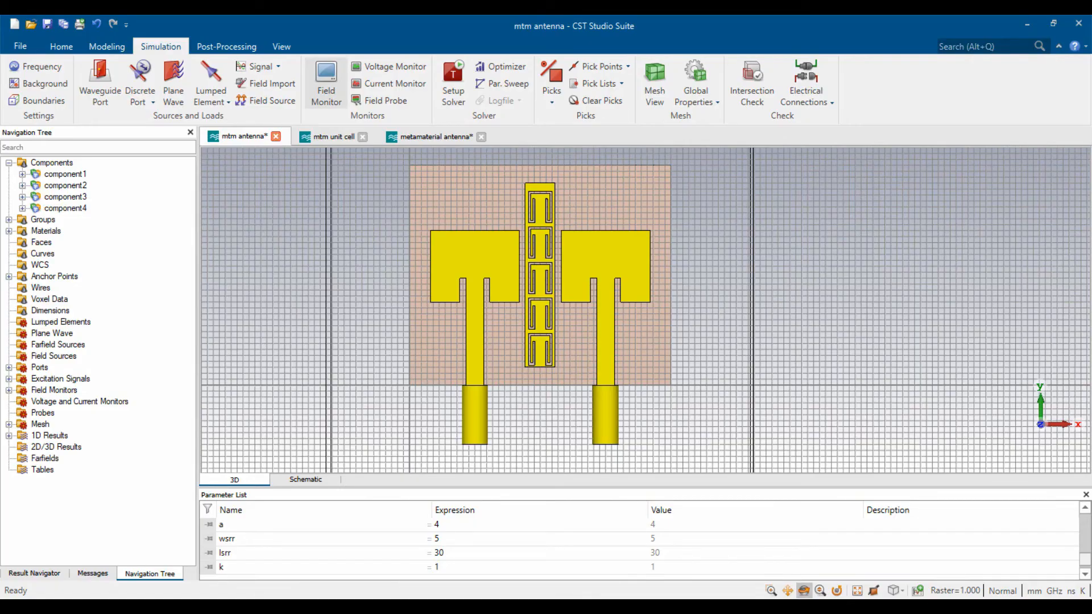
- Turn on hardware acceleration in the time-domain solver settings, apply, and start the simulation
{"action": "left_click", "coordinate": [453, 82]}
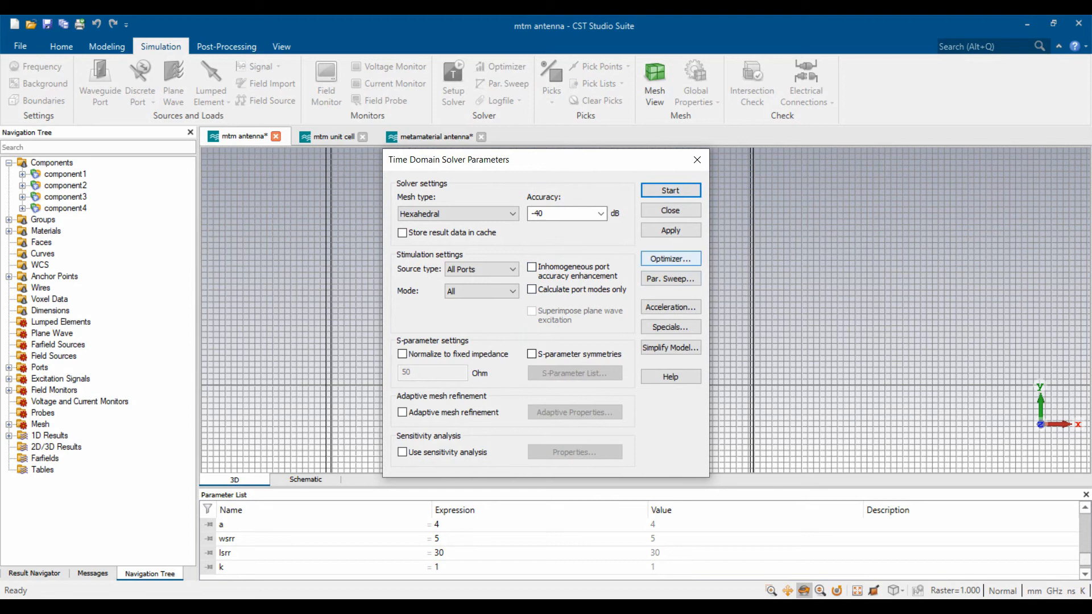
{"action": "left_click", "coordinate": [669, 307]}
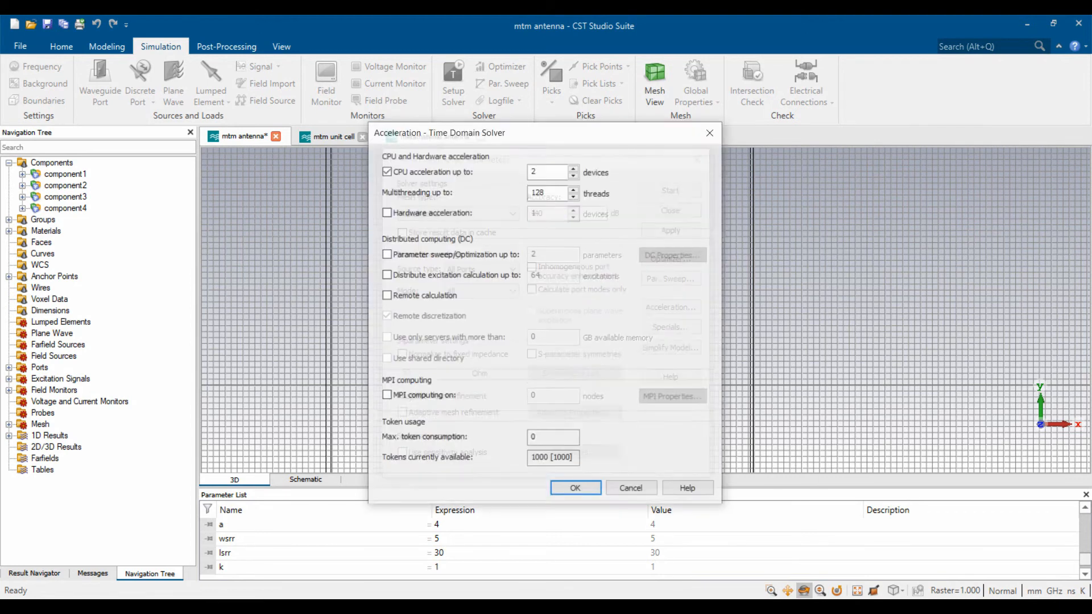
{"action": "left_click", "coordinate": [386, 212]}
{"action": "left_click", "coordinate": [575, 490]}
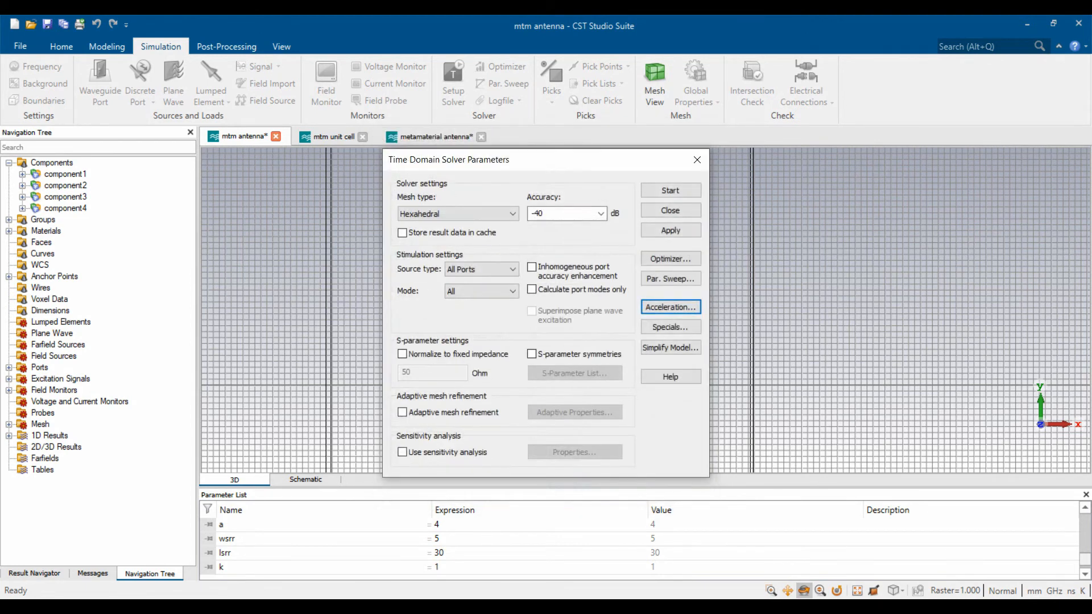
{"action": "left_click", "coordinate": [670, 230]}
{"action": "left_click", "coordinate": [669, 210]}
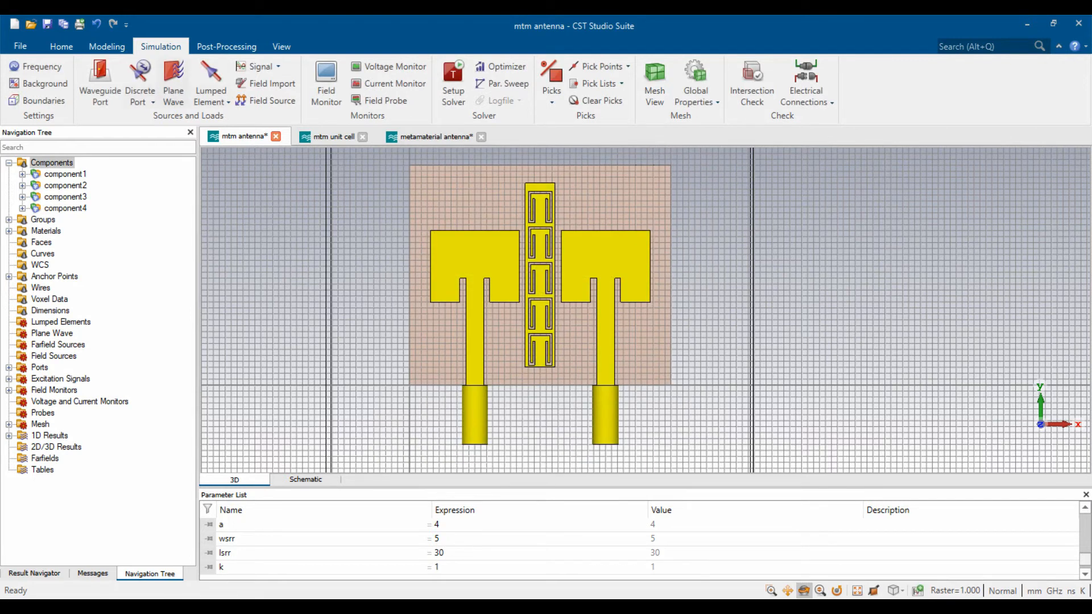
{"action": "left_click", "coordinate": [61, 47]}
{"action": "left_click", "coordinate": [257, 84]}
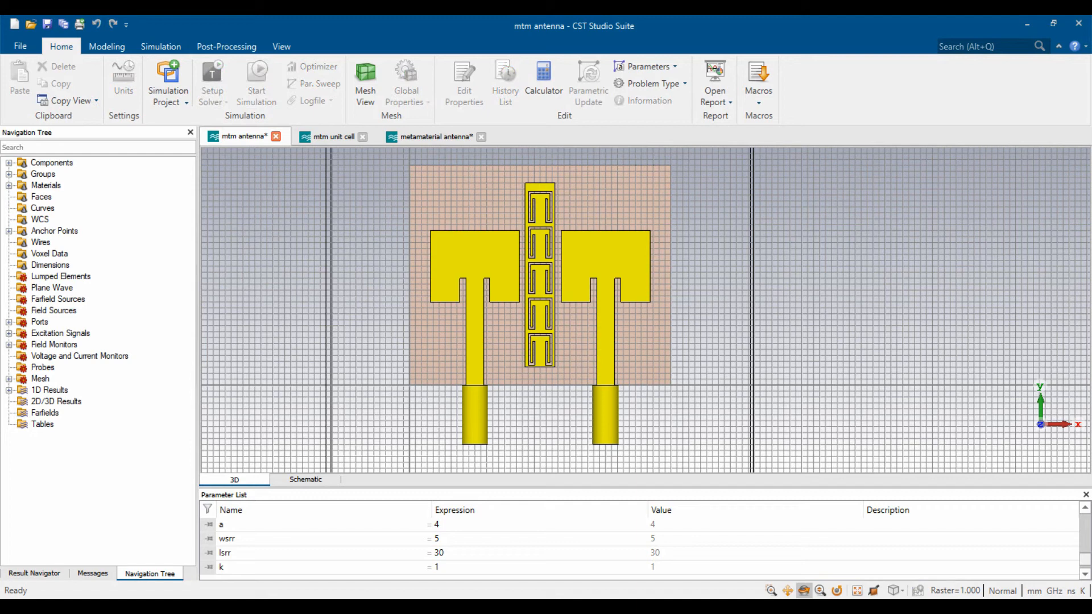
- Wait for the time-domain solver to finish both port runs and compute VSWR
{"action": "scroll", "coordinate": [767, 320], "scroll_direction": "up", "scroll_amount": 3}
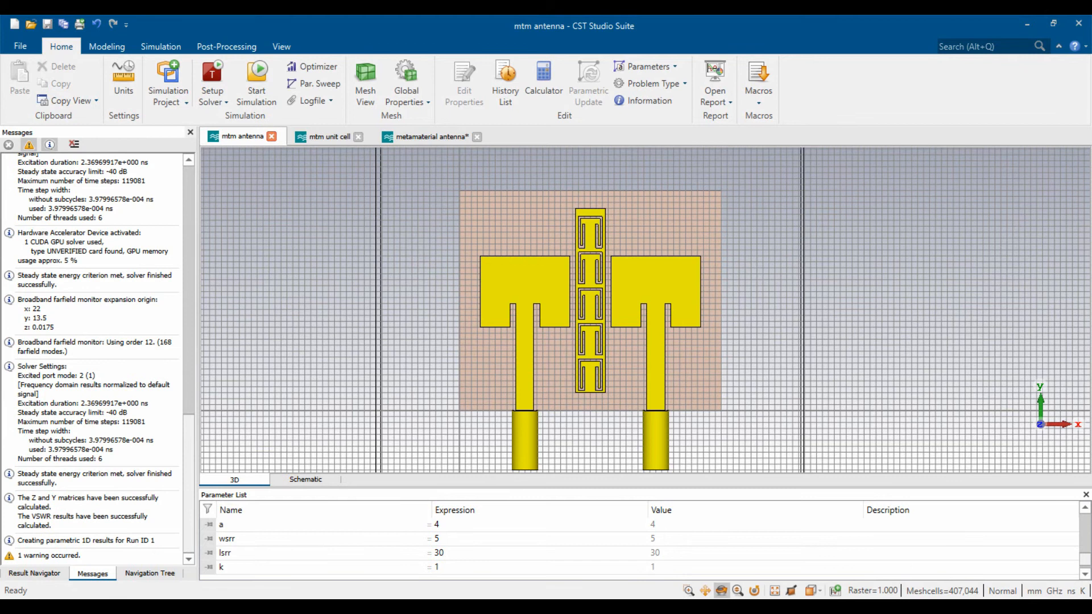
- Set up a Farfield Result Max Gain over Frequency template plotting Realized Gain
{"action": "left_click", "coordinate": [150, 573]}
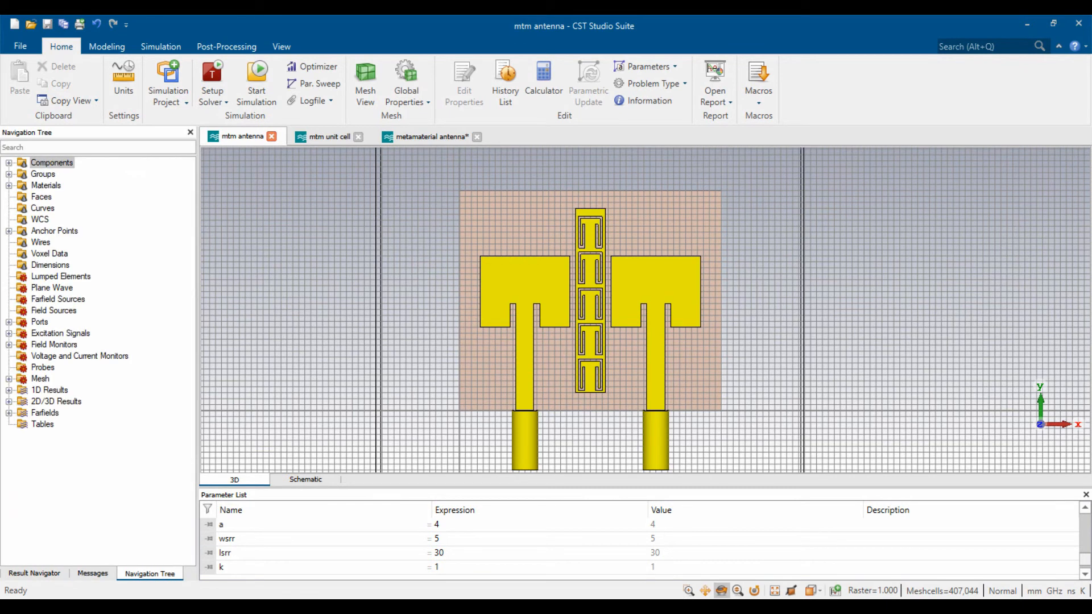
{"action": "left_click", "coordinate": [216, 46]}
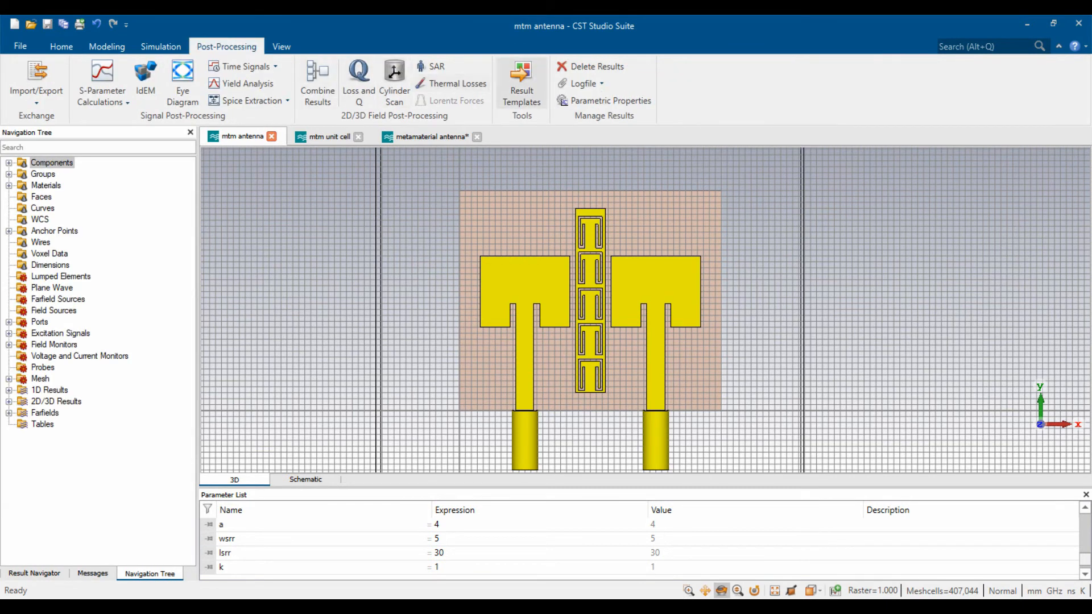
{"action": "left_click", "coordinate": [900, 108]}
{"action": "left_click", "coordinate": [796, 204]}
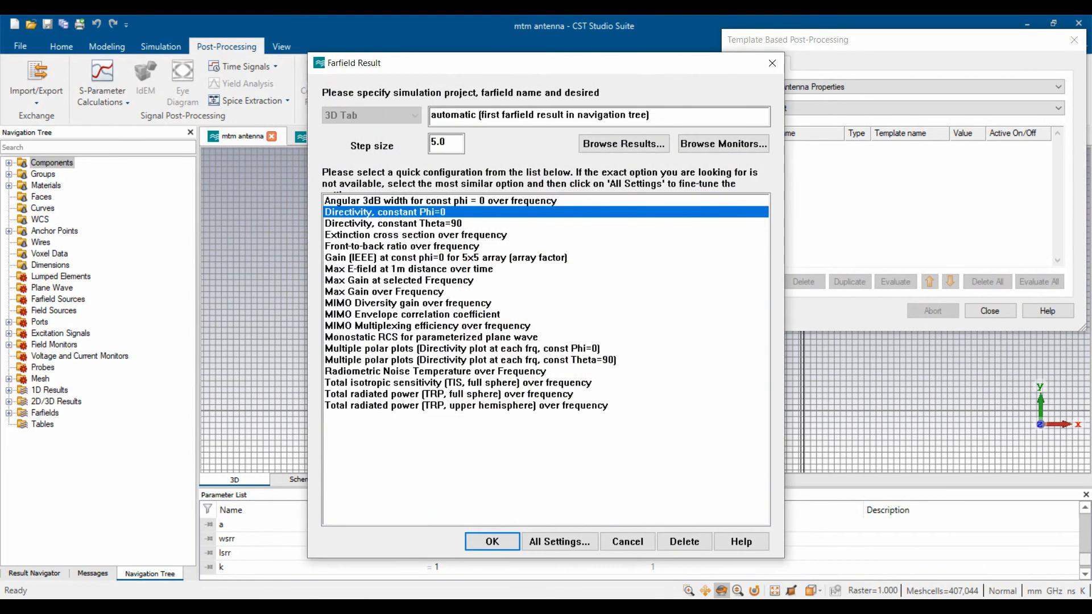
{"action": "left_click", "coordinate": [385, 292]}
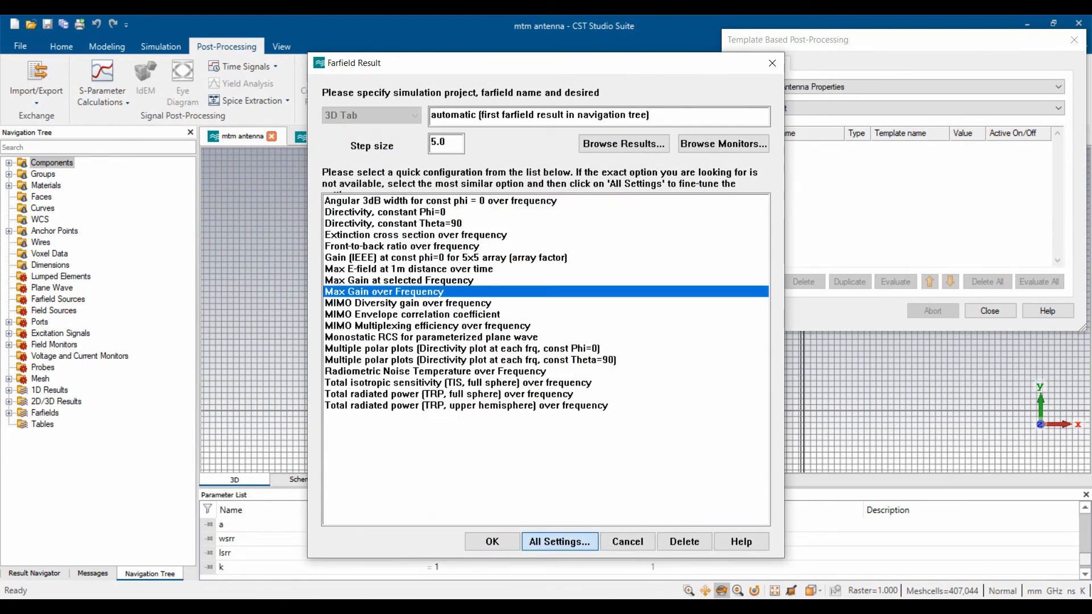
{"action": "left_click", "coordinate": [559, 541]}
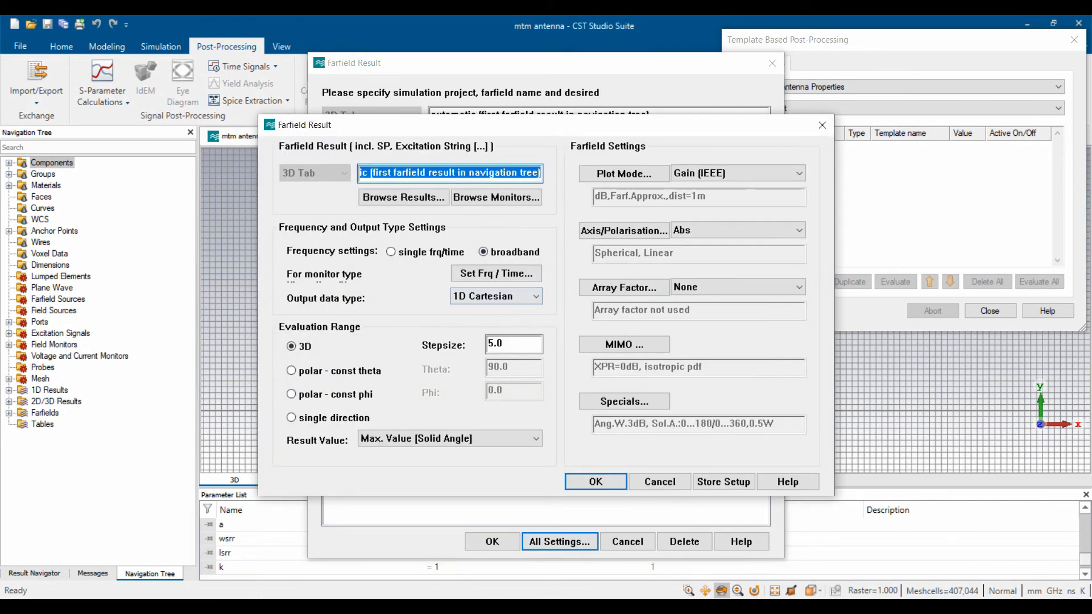
{"action": "left_click", "coordinate": [738, 173]}
{"action": "left_click", "coordinate": [734, 212]}
- Evaluate it for farfield (broadband) [1] over a 4–7 GHz sweep
{"action": "left_click", "coordinate": [403, 197]}
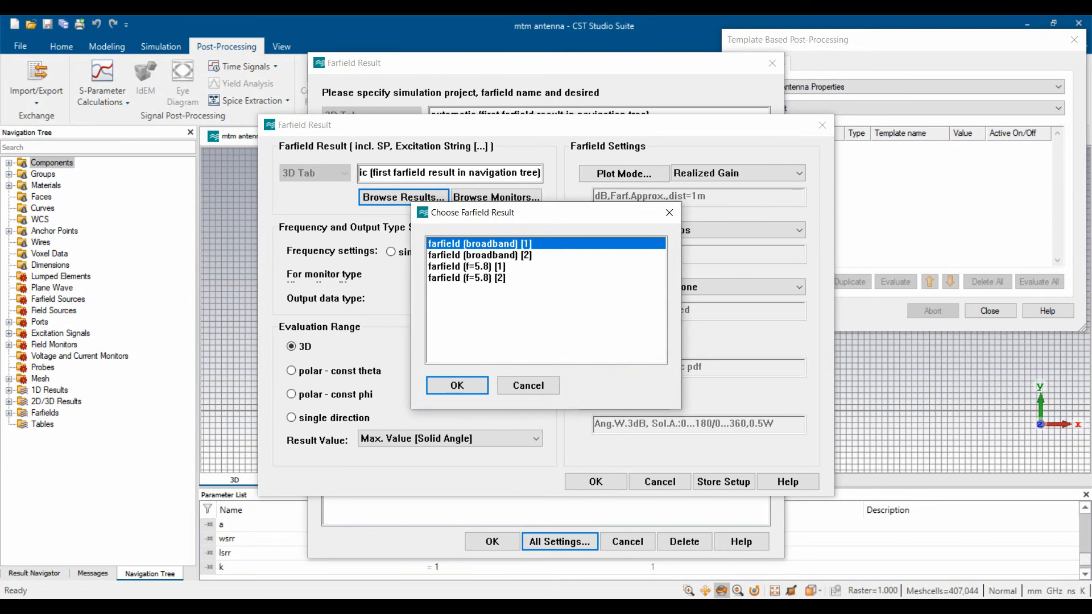
{"action": "key", "text": "Return"}
{"action": "left_click", "coordinate": [496, 273]}
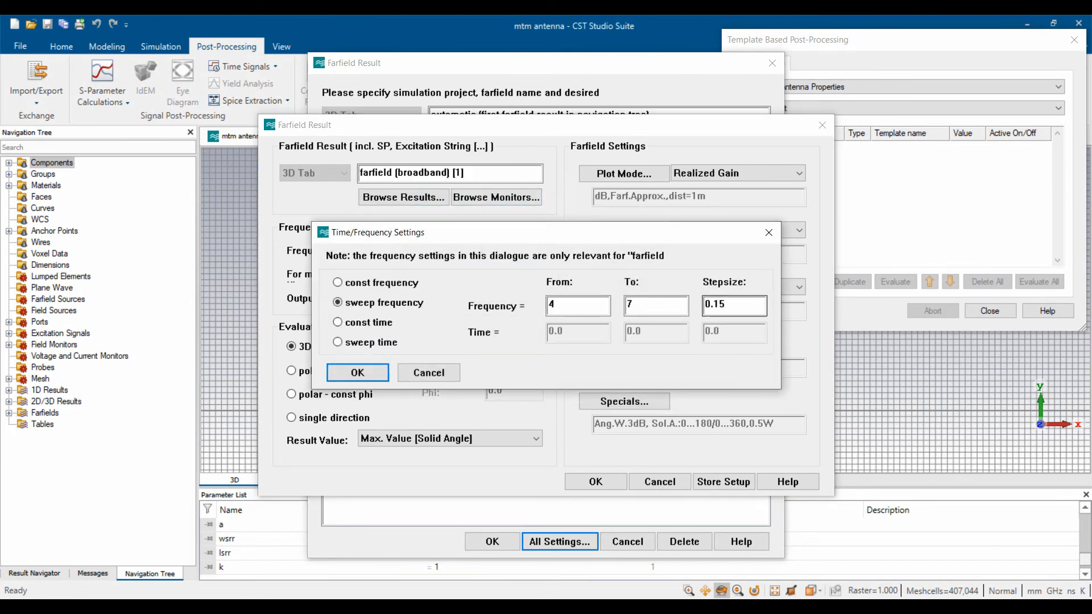
{"action": "left_click", "coordinate": [726, 305]}
{"action": "key", "text": "Return"}
{"action": "left_click", "coordinate": [595, 482]}
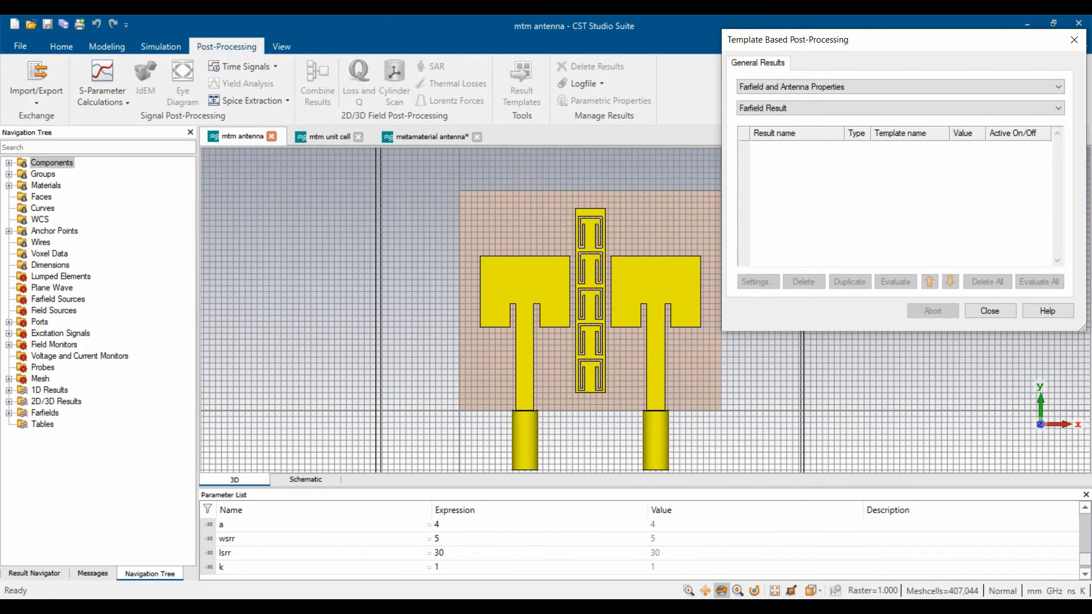
{"action": "left_click", "coordinate": [895, 281]}
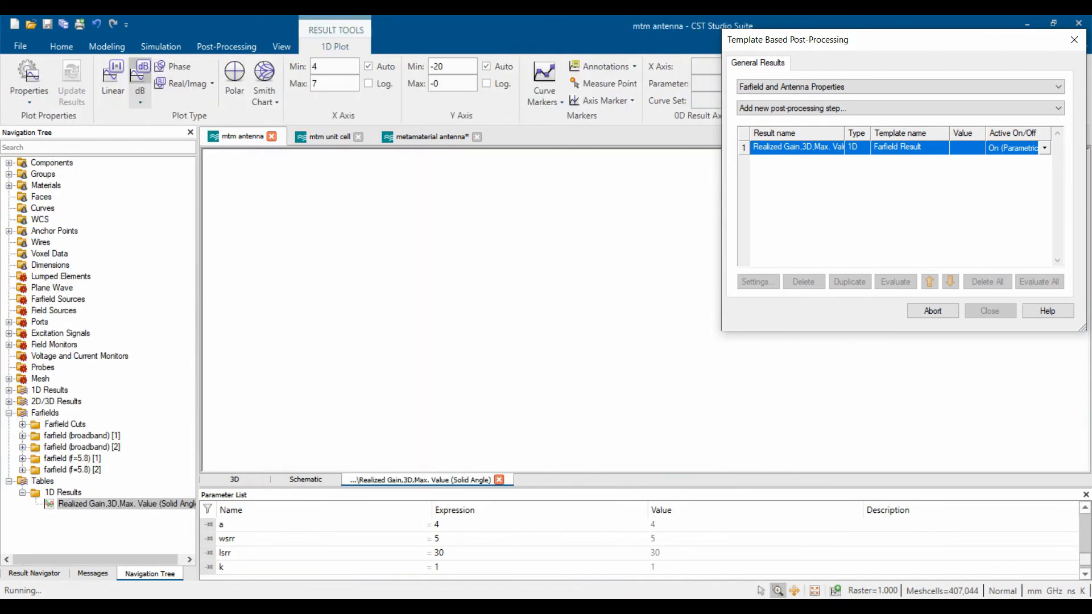
{"action": "left_click", "coordinate": [989, 311]}
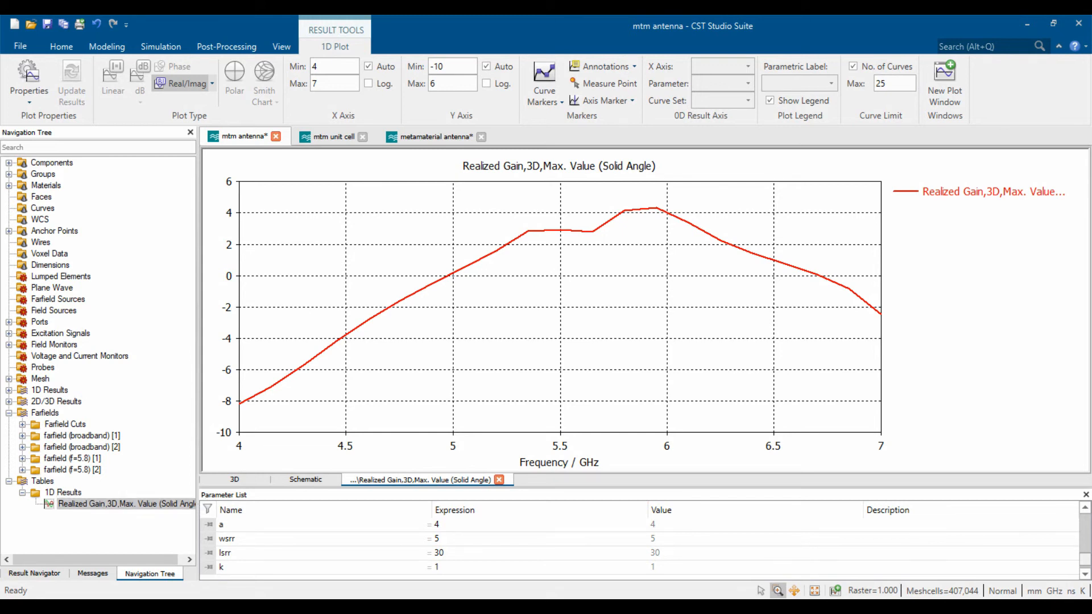
- Review the S-parameter magnitude plot and the zoomed-out full-band VSWR curves
{"action": "left_click", "coordinate": [8, 413]}
{"action": "left_click", "coordinate": [8, 390]}
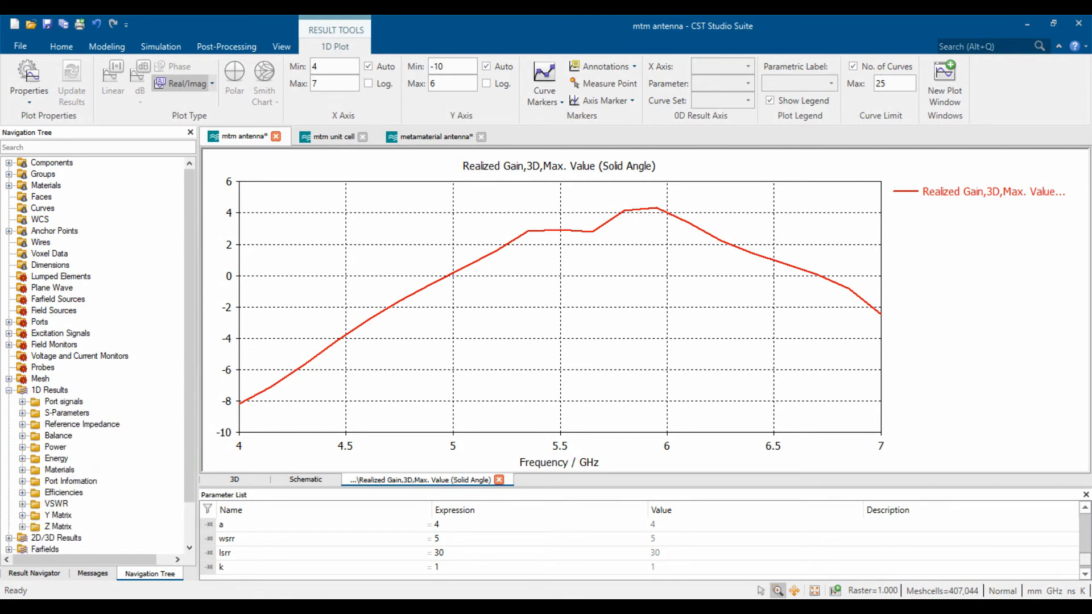
{"action": "left_click", "coordinate": [67, 413]}
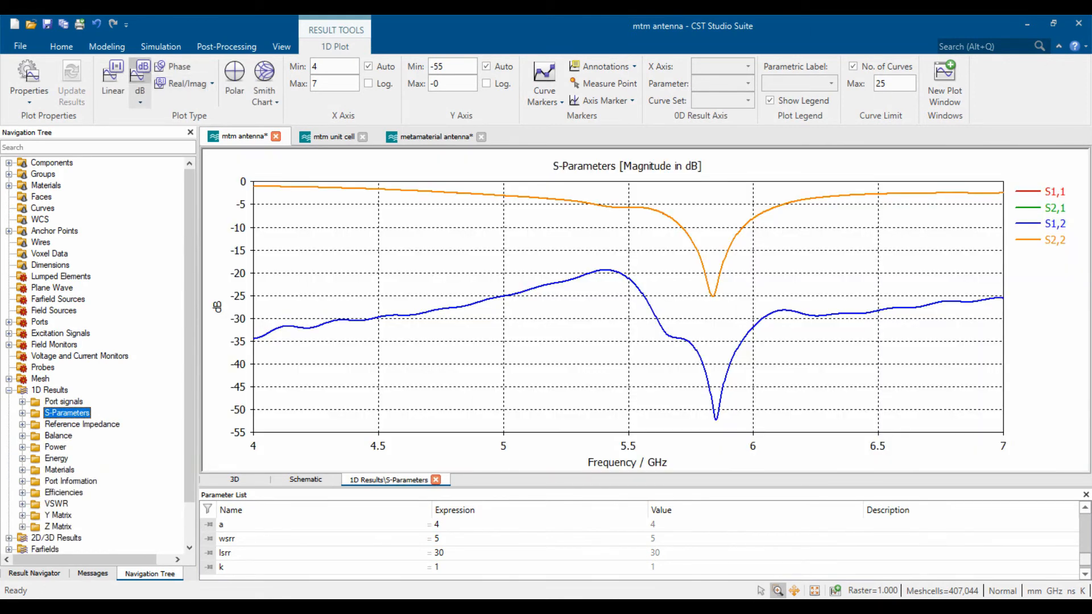
{"action": "scroll", "coordinate": [706, 225], "scroll_direction": "up", "scroll_amount": 8}
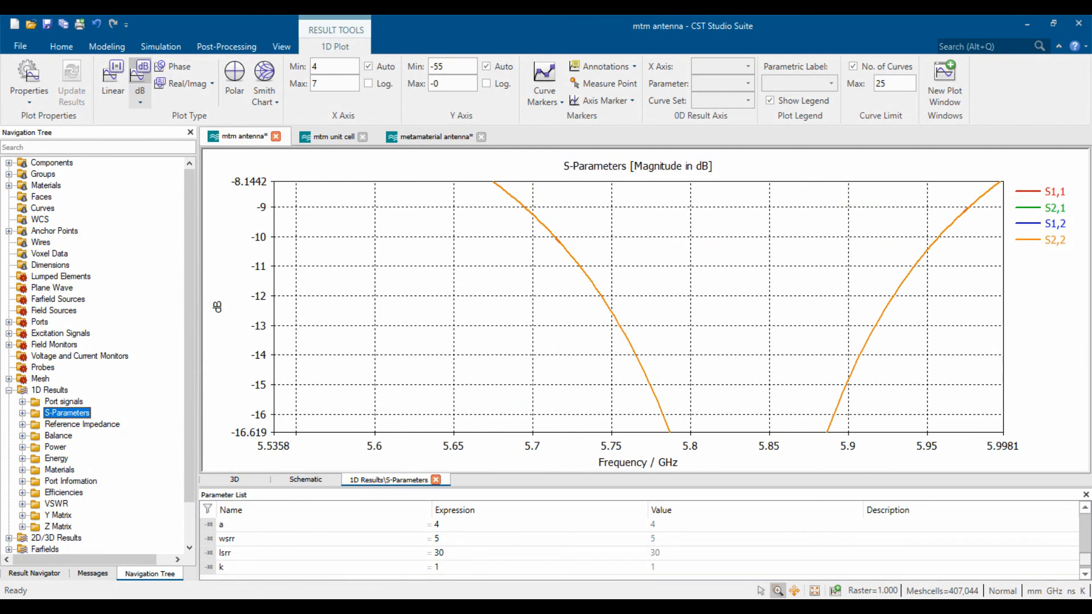
{"action": "scroll", "coordinate": [637, 307], "scroll_direction": "up", "scroll_amount": 2}
{"action": "scroll", "coordinate": [637, 307], "scroll_direction": "down", "scroll_amount": 8}
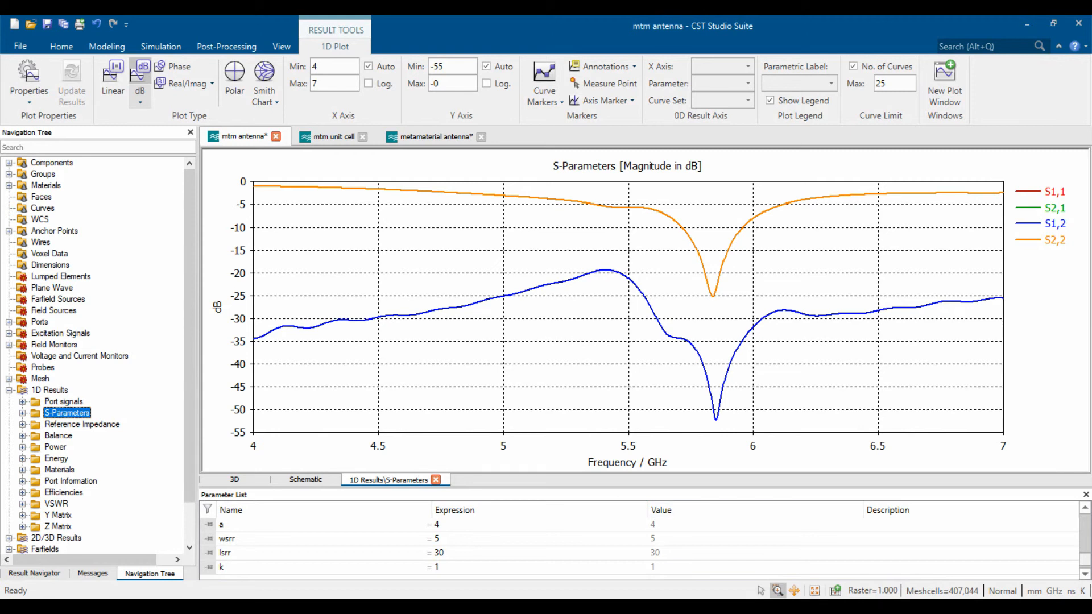
{"action": "left_click", "coordinate": [56, 504]}
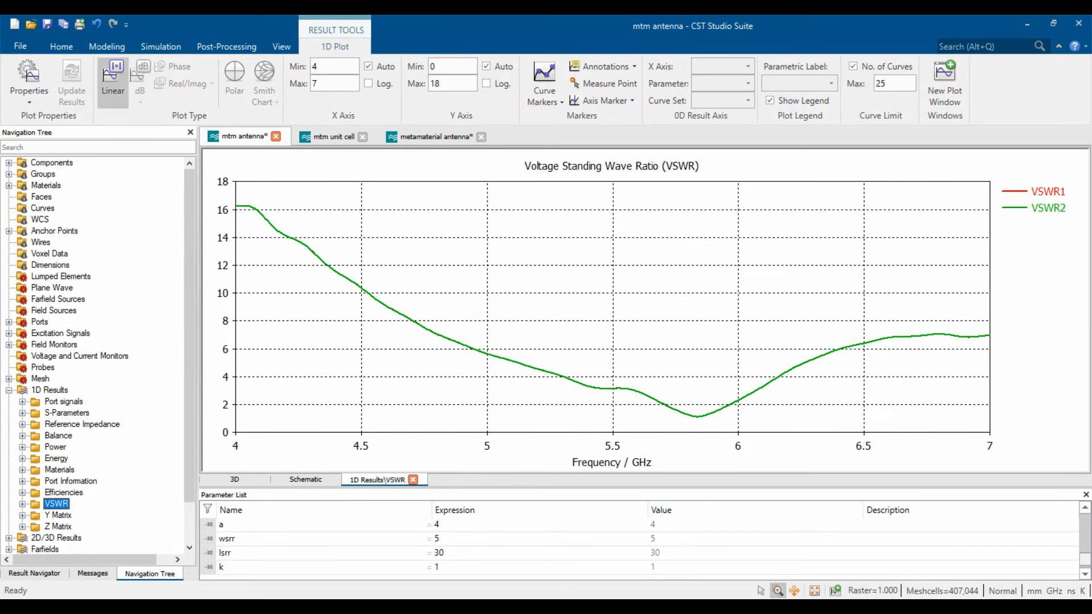
{"action": "scroll", "coordinate": [688, 426], "scroll_direction": "up", "scroll_amount": 3}
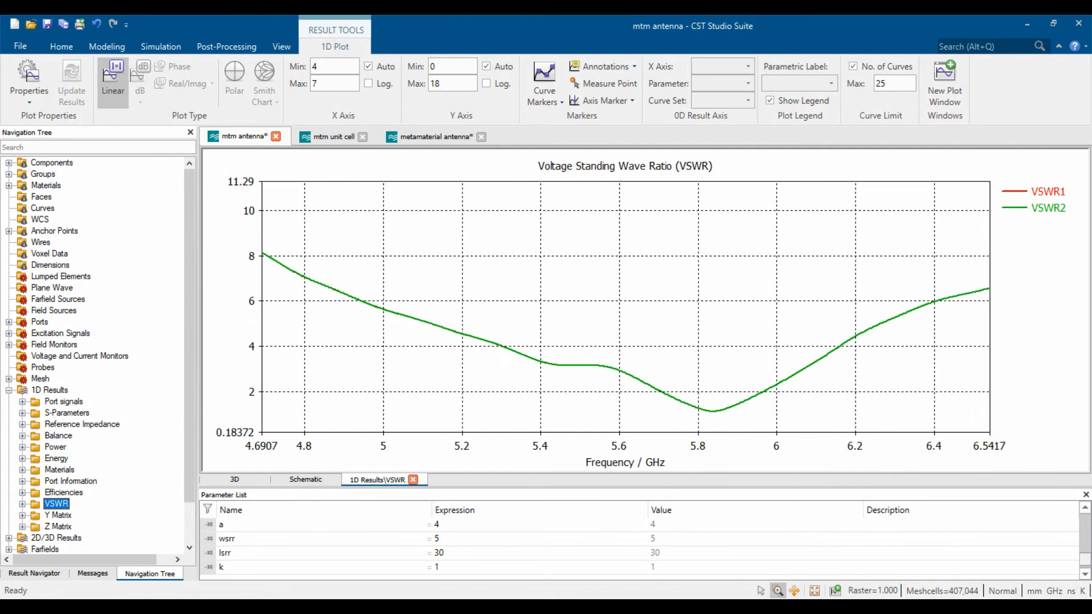
{"action": "scroll", "coordinate": [709, 419], "scroll_direction": "up", "scroll_amount": 5}
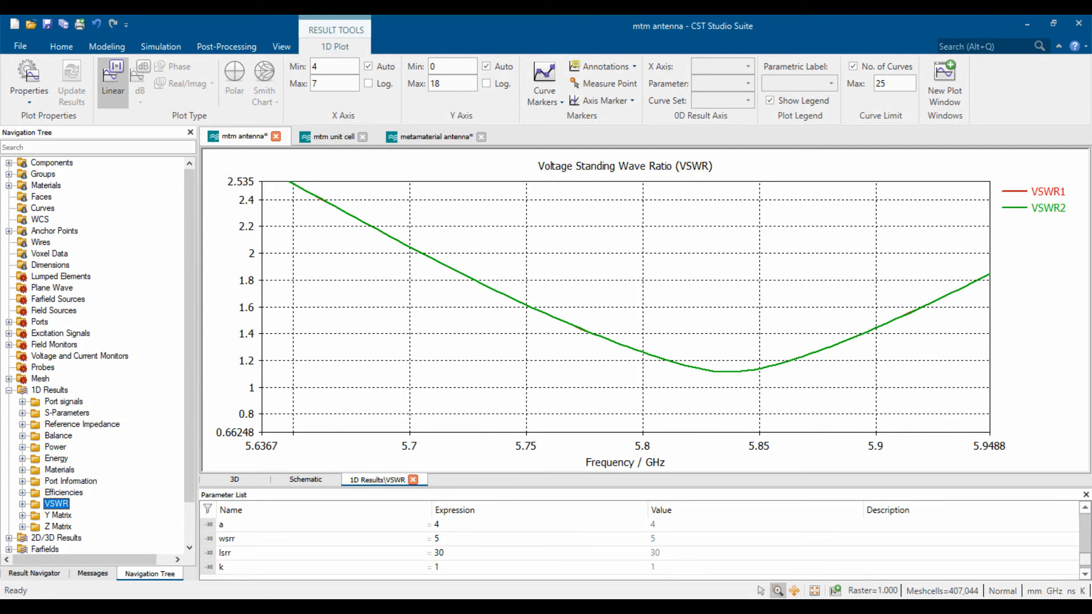
{"action": "scroll", "coordinate": [954, 337], "scroll_direction": "down", "scroll_amount": 4}
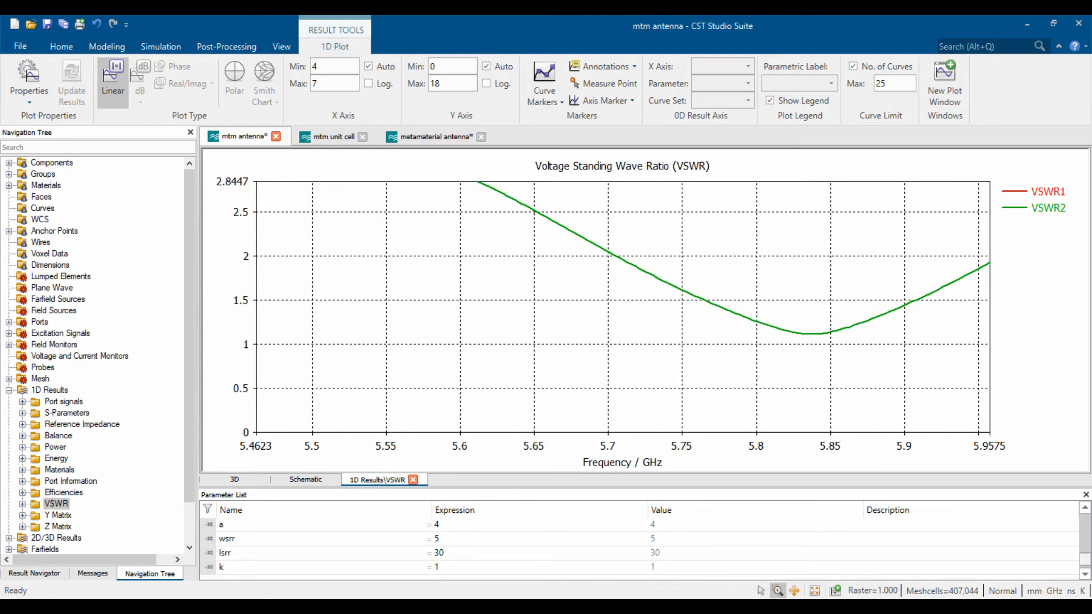
{"action": "scroll", "coordinate": [982, 295], "scroll_direction": "up", "scroll_amount": 4}
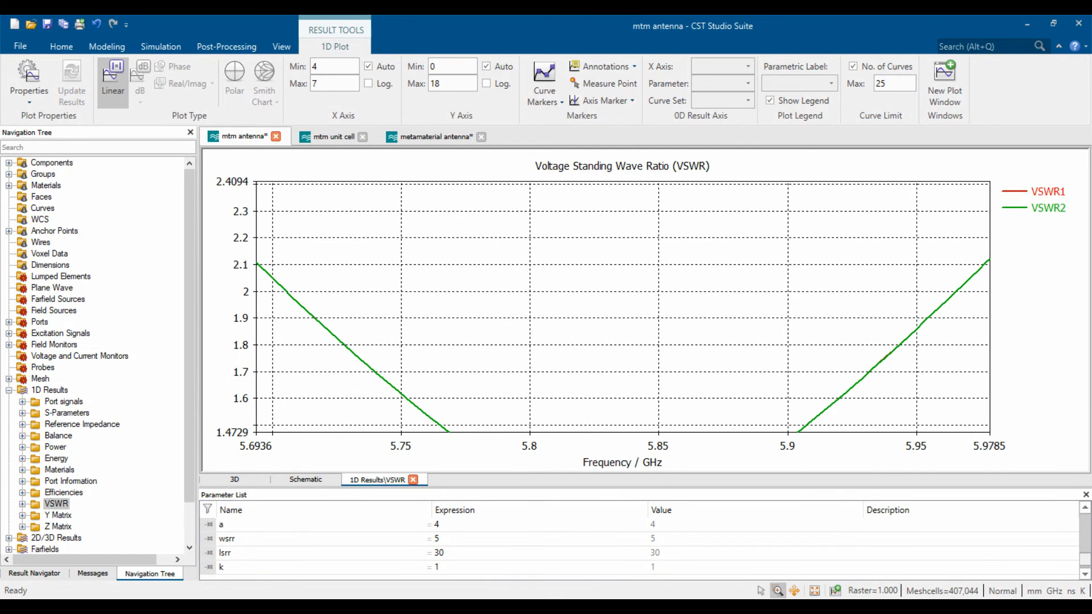
{"action": "scroll", "coordinate": [796, 342], "scroll_direction": "down", "scroll_amount": 5}
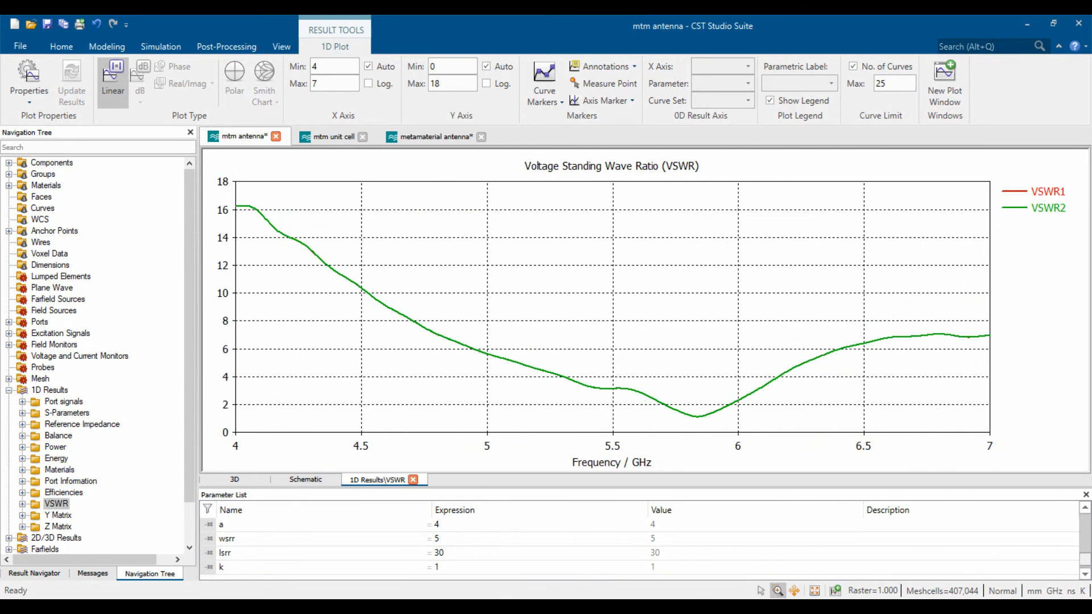
- Show both ports' efficiencies on a linear scale, then collapse the 1D Results and Tables folders
{"action": "left_click", "coordinate": [64, 493]}
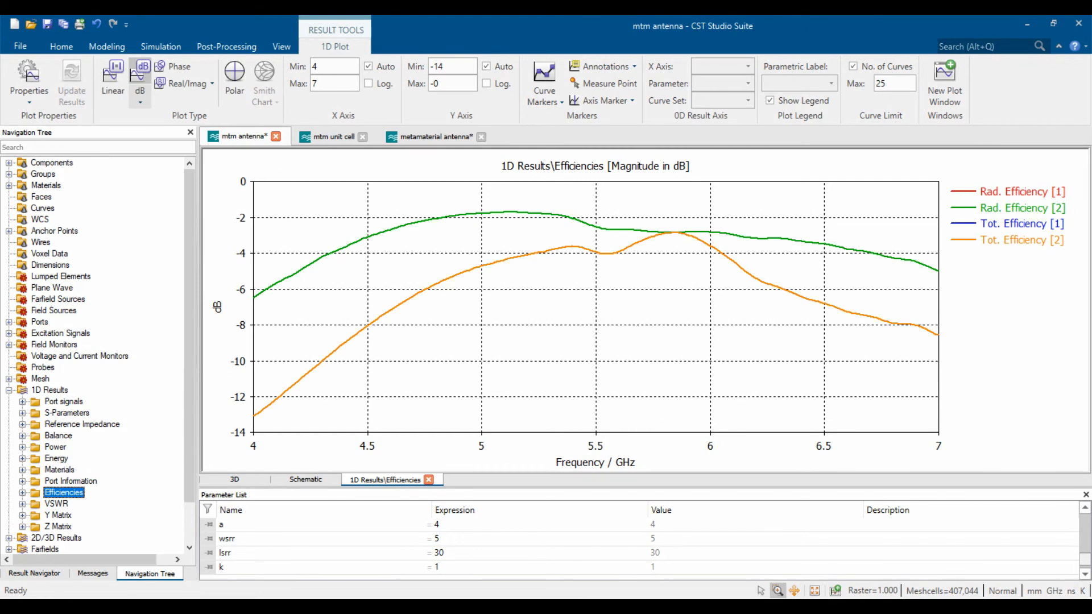
{"action": "left_click", "coordinate": [113, 82]}
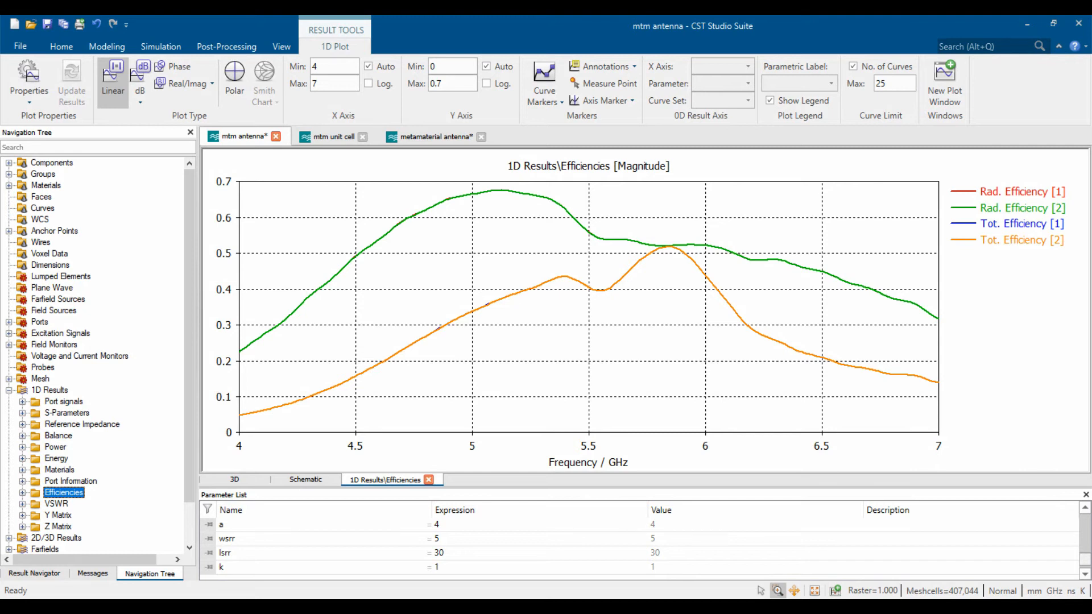
{"action": "left_click", "coordinate": [9, 390]}
{"action": "left_click", "coordinate": [22, 435]}
{"action": "left_click", "coordinate": [9, 425]}
- Close the 1D results view, open Result Templates and browse the S-Parameters templates
{"action": "left_click", "coordinate": [397, 480]}
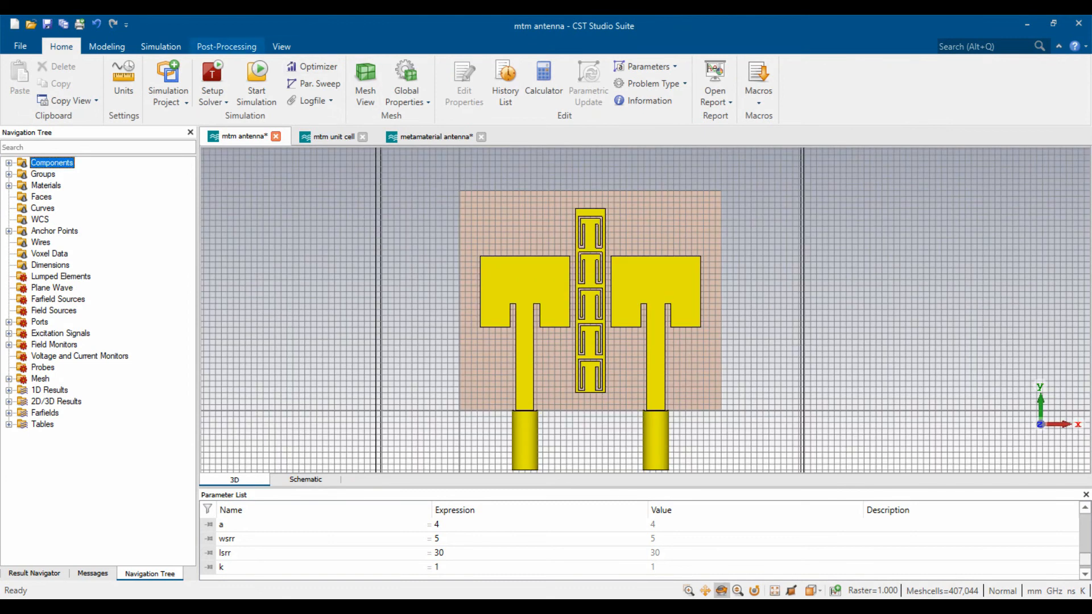
{"action": "left_click", "coordinate": [227, 46]}
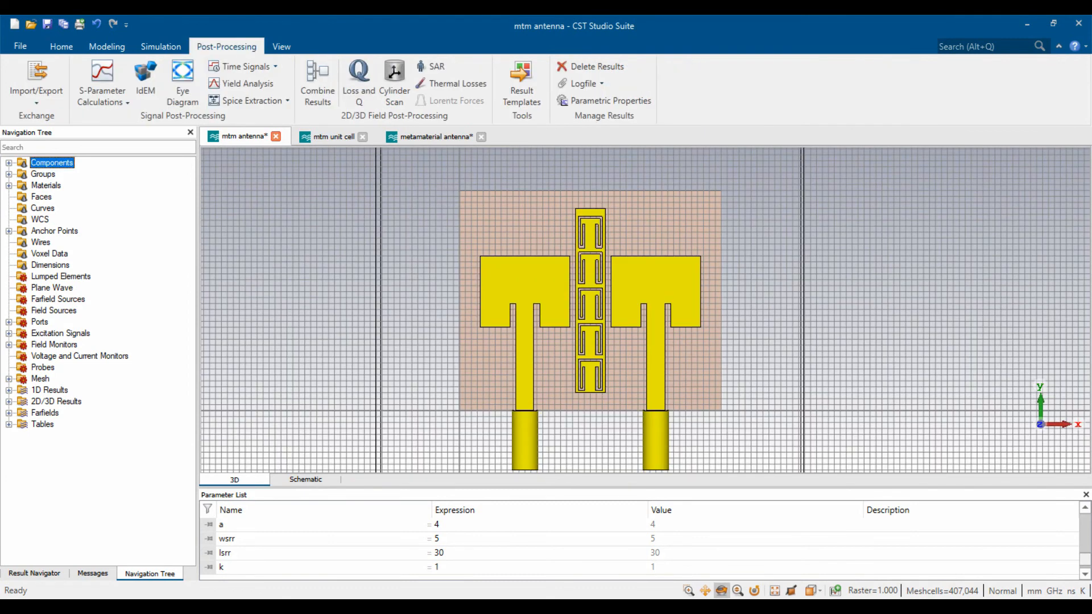
{"action": "left_click", "coordinate": [522, 84]}
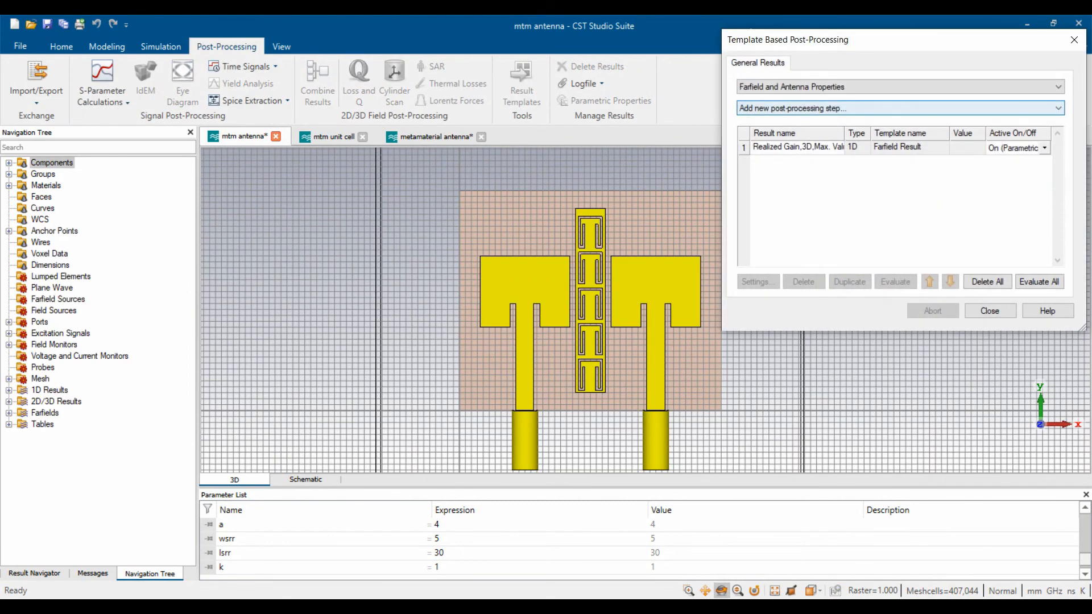
{"action": "left_click", "coordinate": [900, 108]}
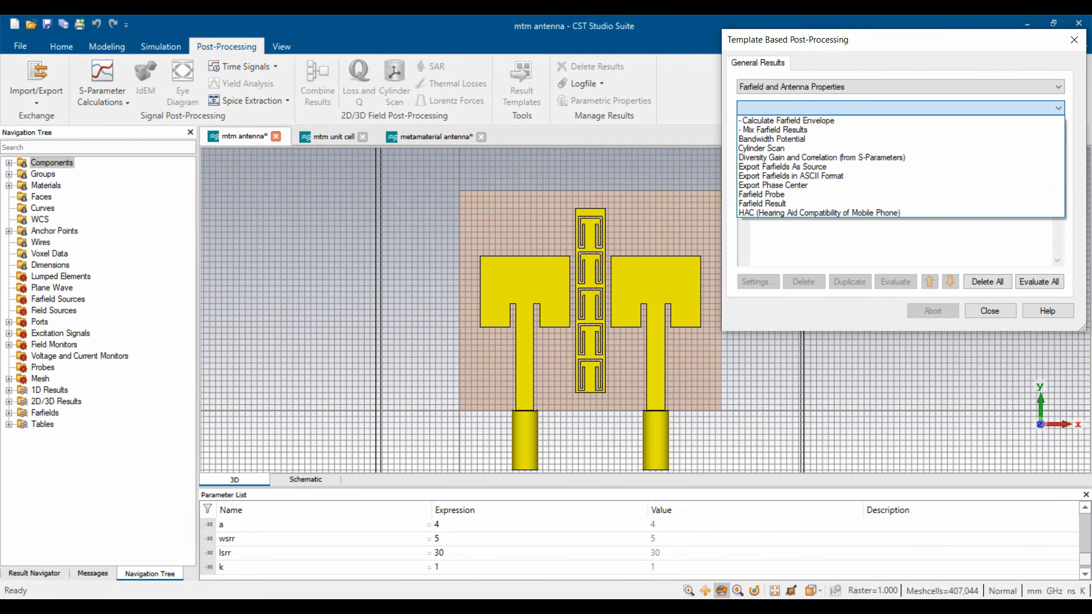
{"action": "left_click", "coordinate": [900, 87]}
{"action": "left_click", "coordinate": [900, 87]}
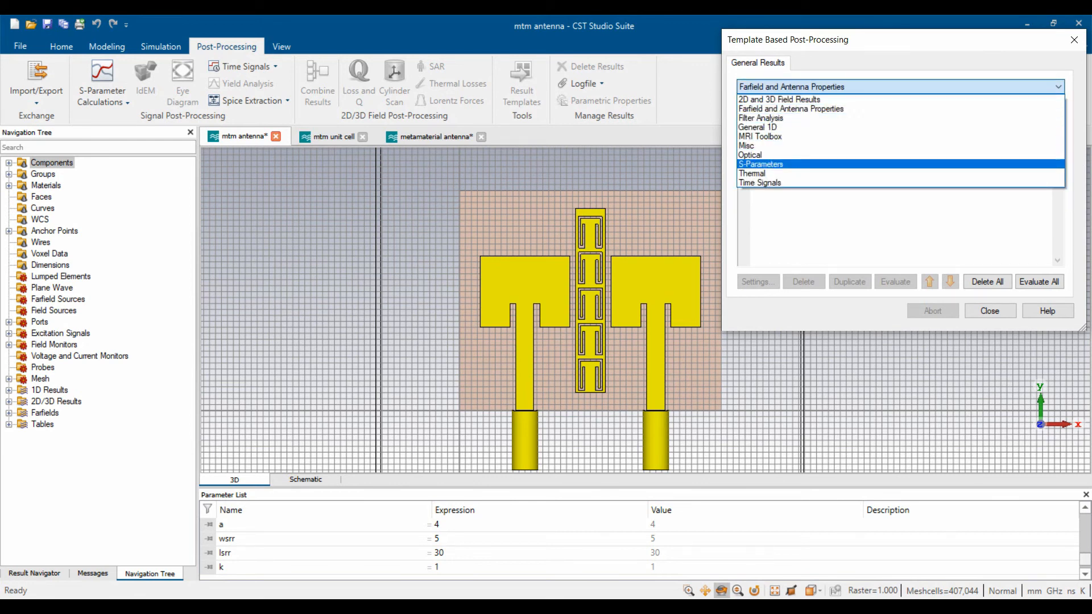
{"action": "left_click", "coordinate": [760, 163]}
{"action": "left_click", "coordinate": [900, 108]}
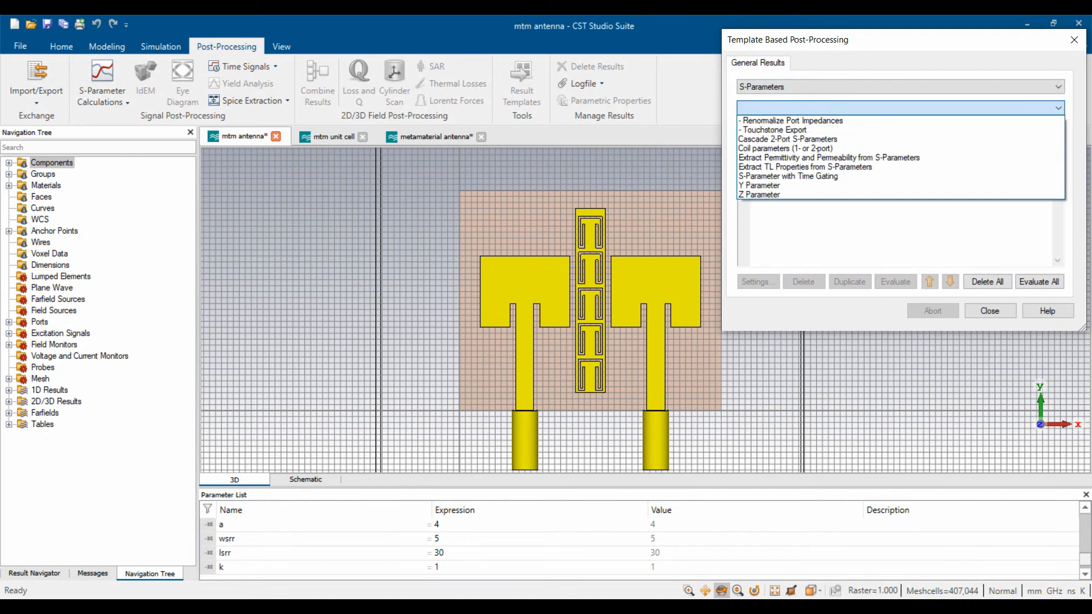
{"action": "left_click", "coordinate": [900, 108]}
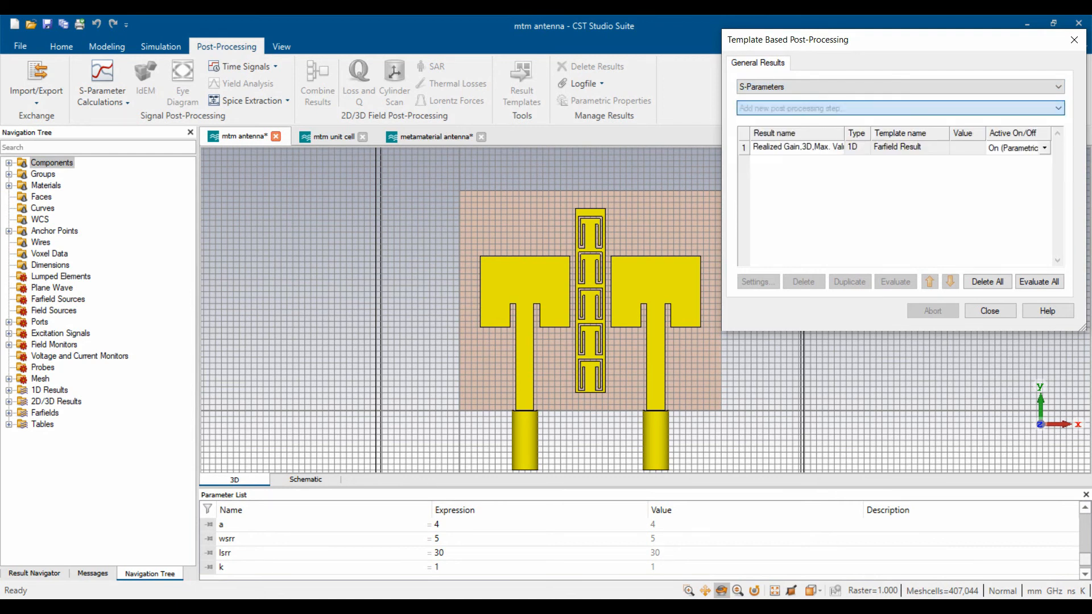
{"action": "left_click", "coordinate": [900, 87]}
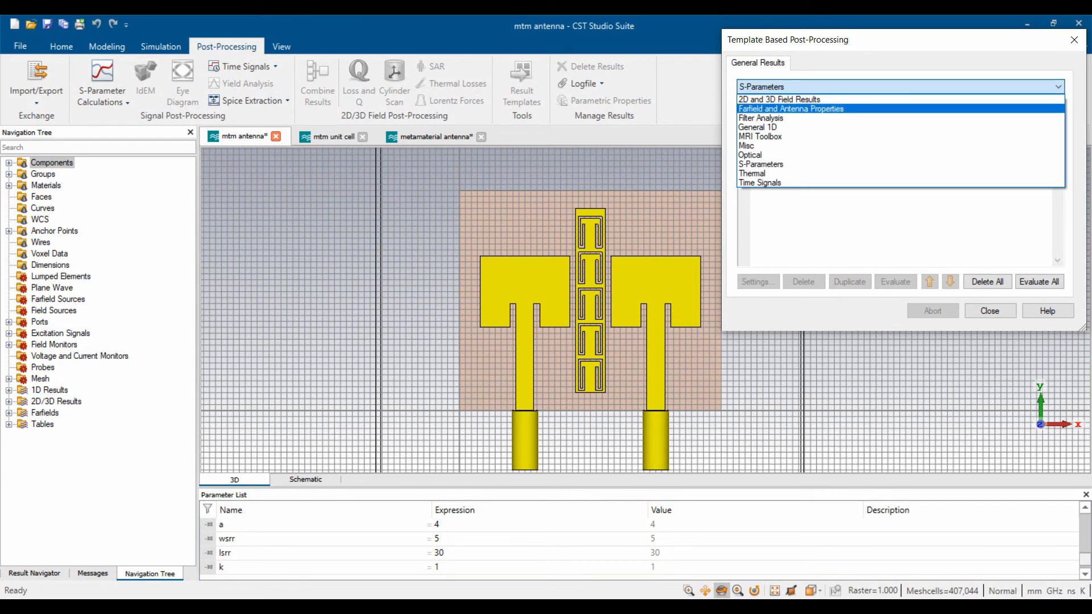
- Look through the 2D/3D Field Results and General 1D templates, then list Farfield and Antenna Properties
{"action": "left_click", "coordinate": [779, 99]}
{"action": "left_click", "coordinate": [900, 108]}
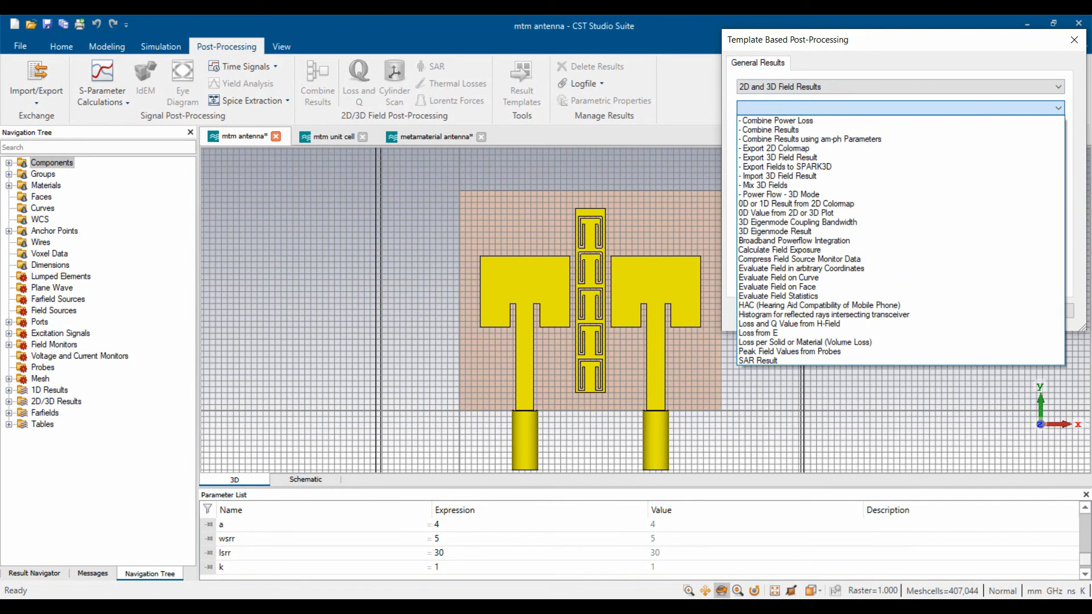
{"action": "left_click", "coordinate": [900, 108]}
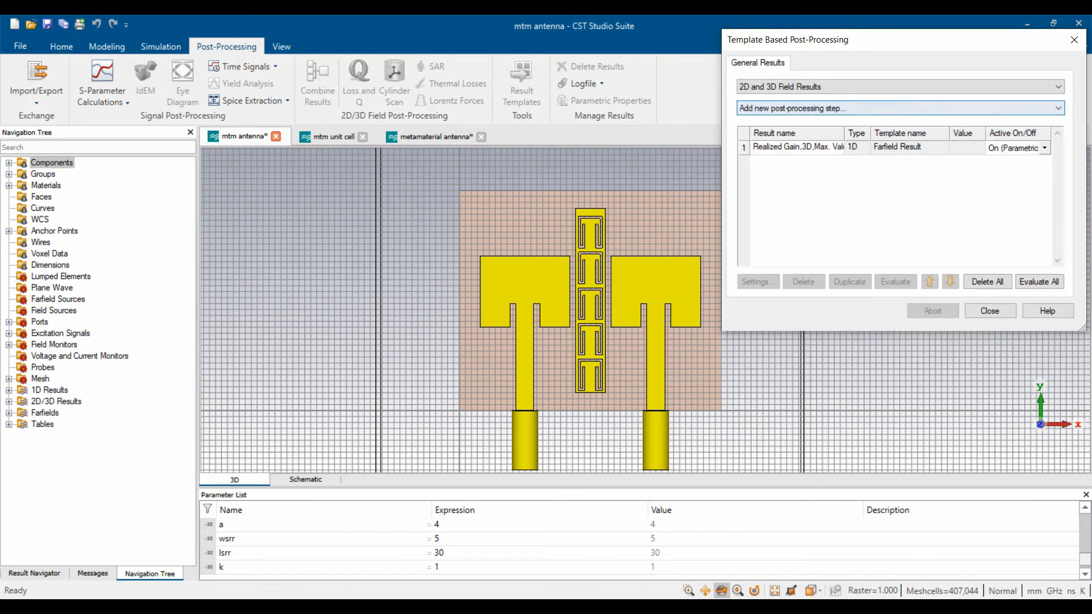
{"action": "left_click", "coordinate": [900, 87]}
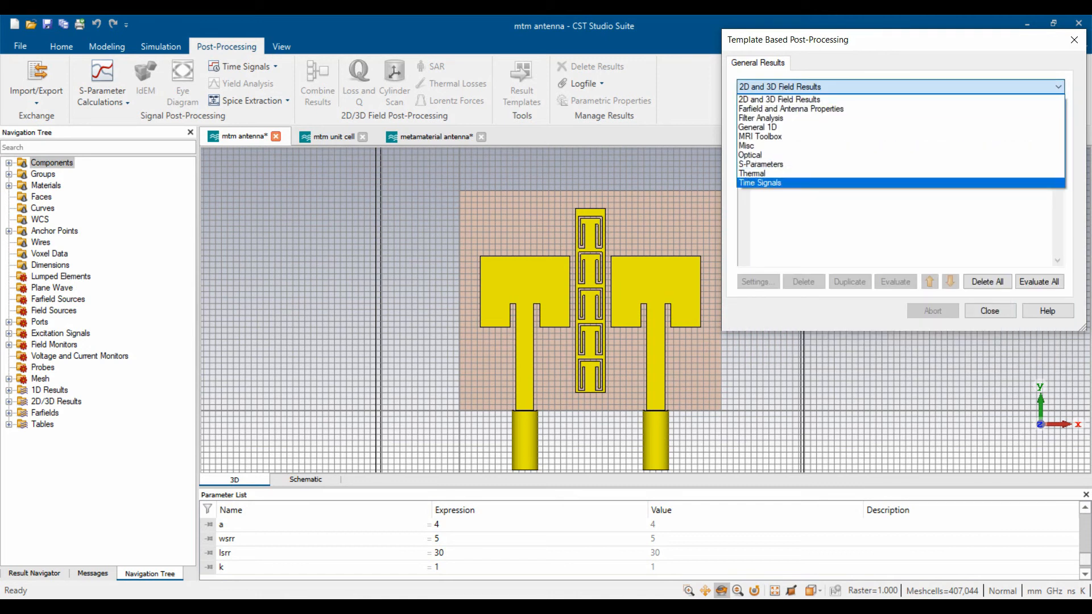
{"action": "left_click", "coordinate": [900, 126]}
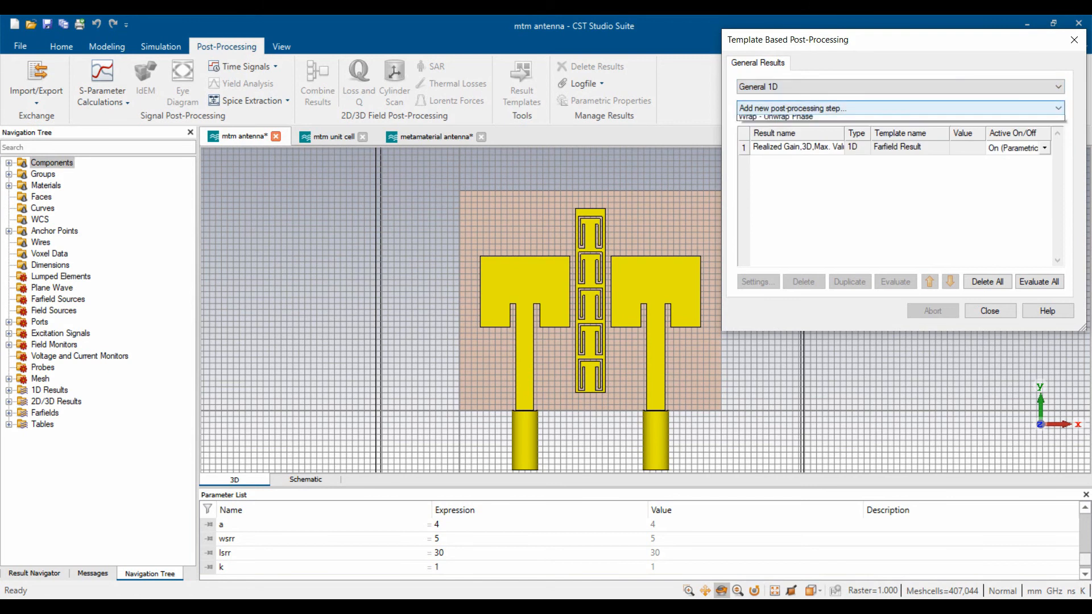
{"action": "left_click", "coordinate": [900, 108]}
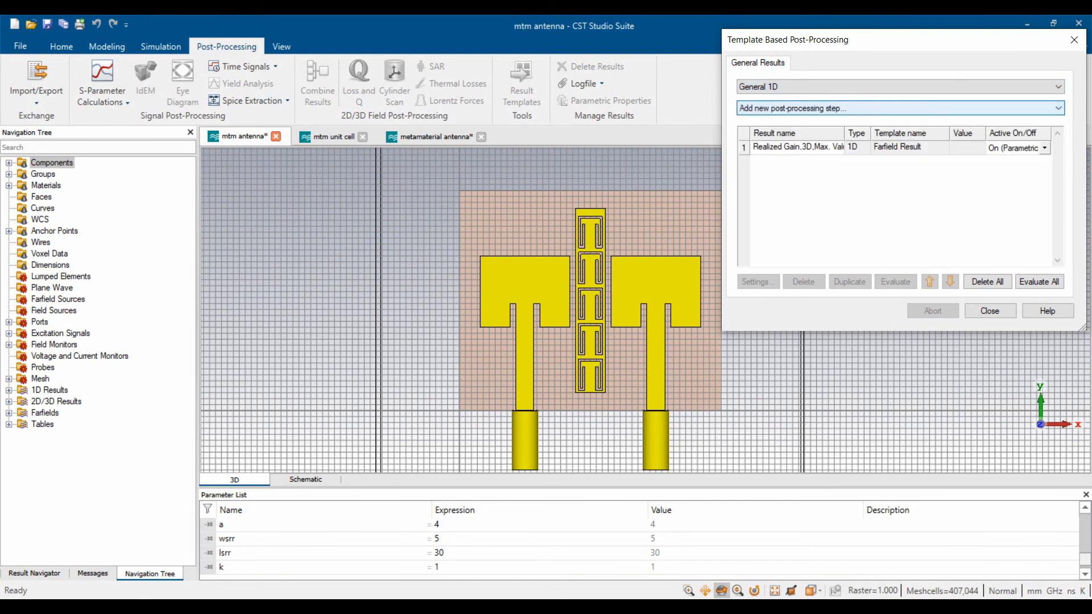
{"action": "left_click", "coordinate": [791, 108]}
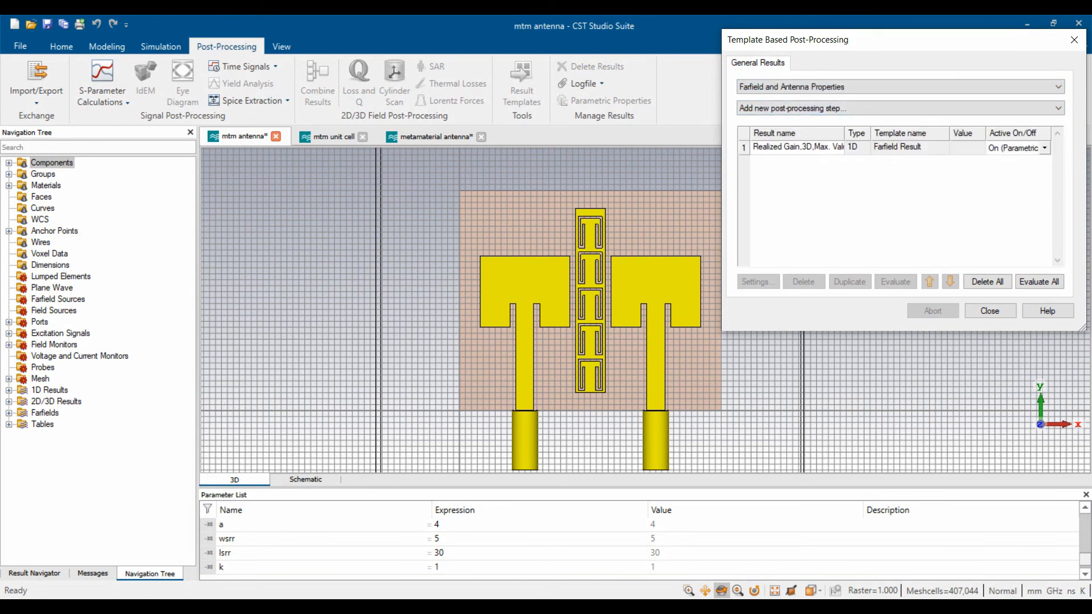
{"action": "left_click", "coordinate": [796, 108]}
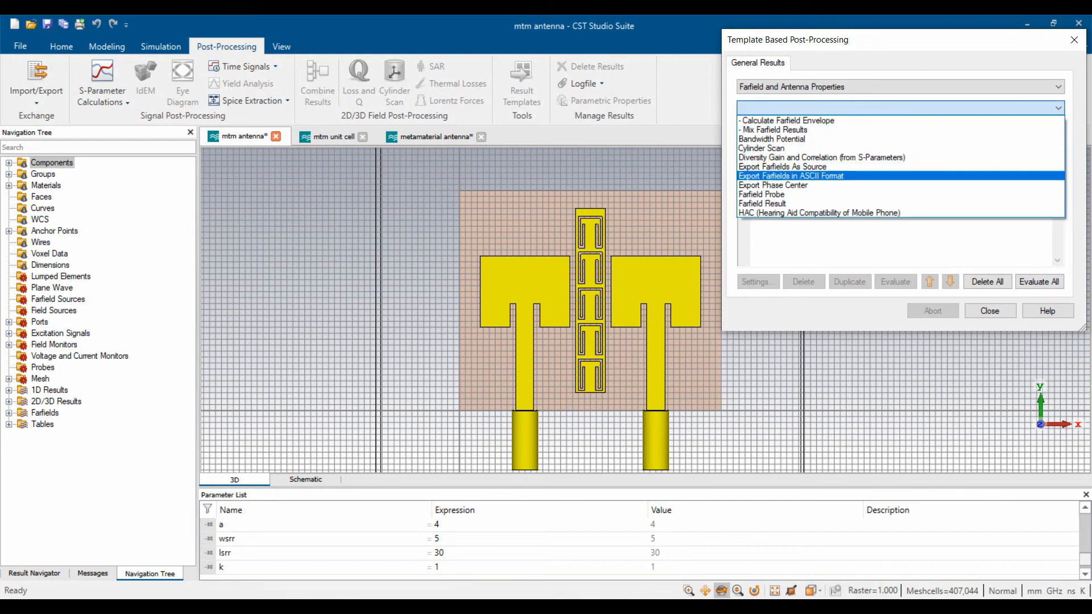
- Add a Diversity Gain and Correlation step for ports 1 and 2, duplicated as Diversity Gain
{"action": "left_click", "coordinate": [821, 158]}
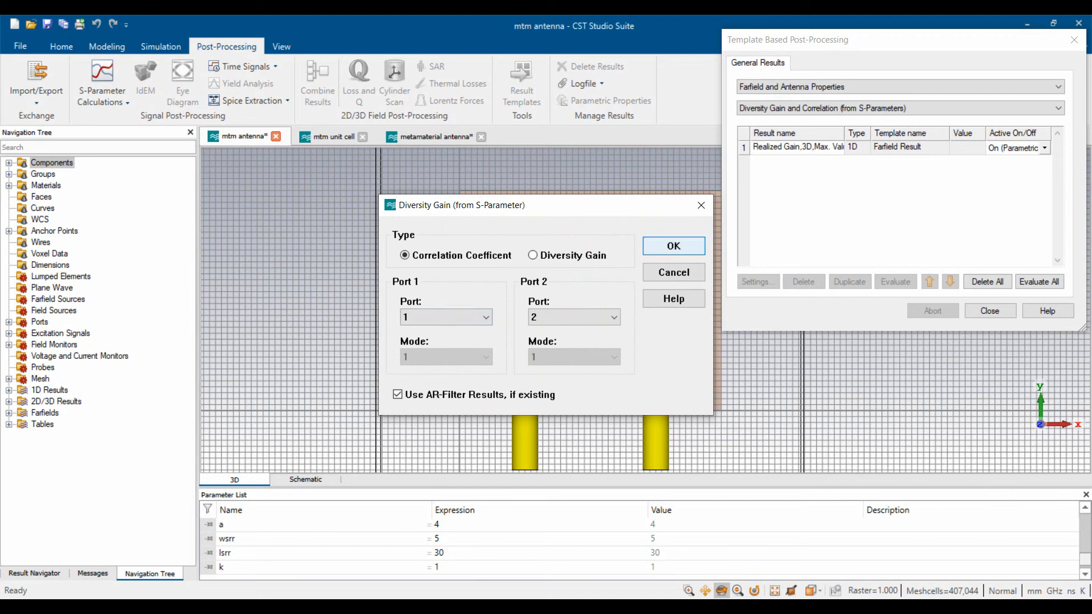
{"action": "key", "text": "Return"}
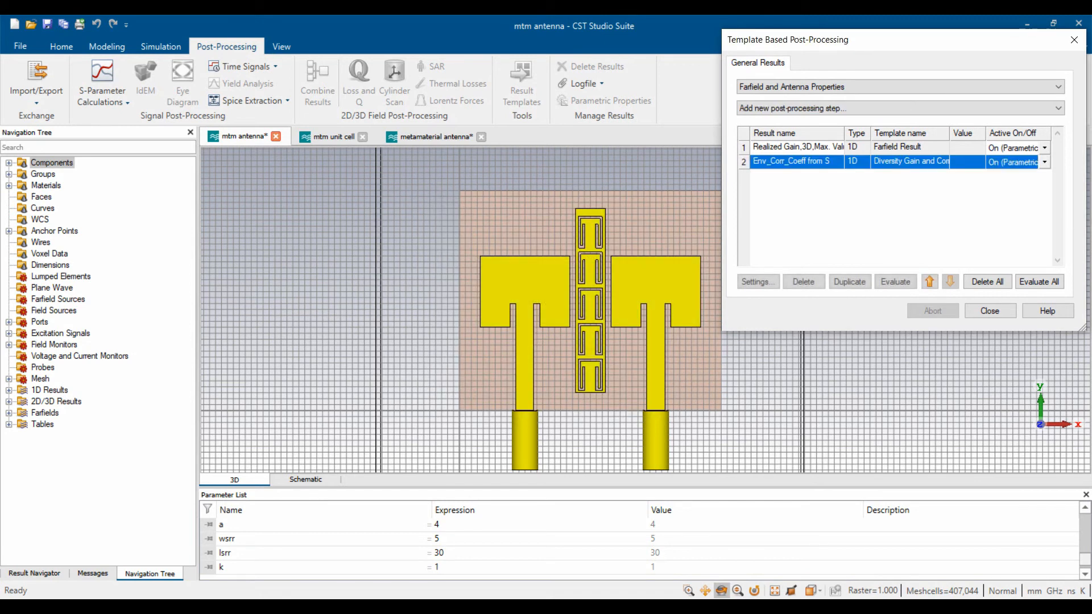
{"action": "left_click", "coordinate": [850, 281]}
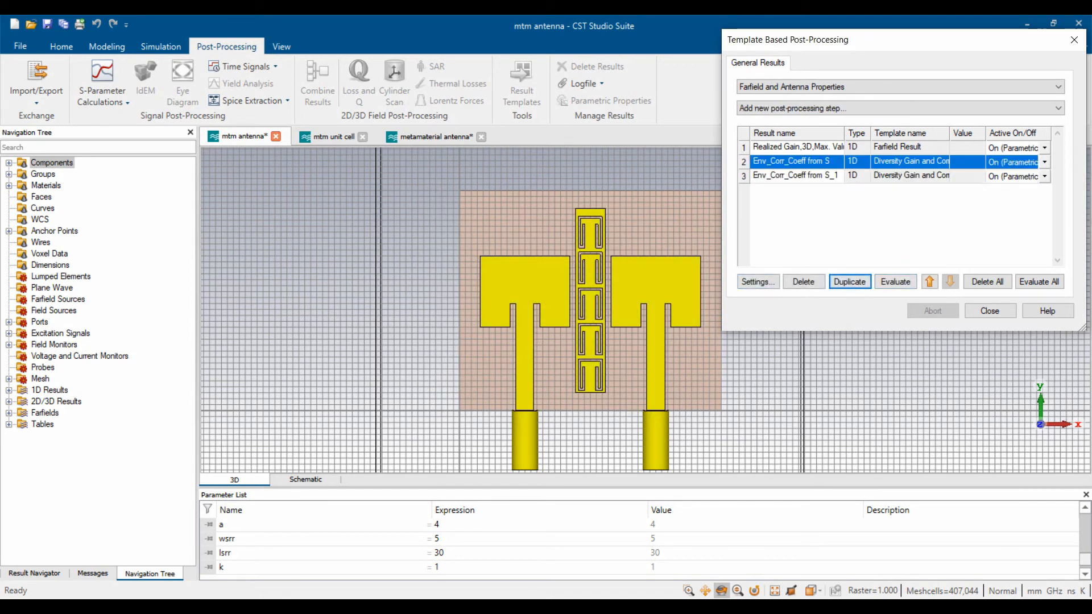
{"action": "left_click", "coordinate": [756, 282]}
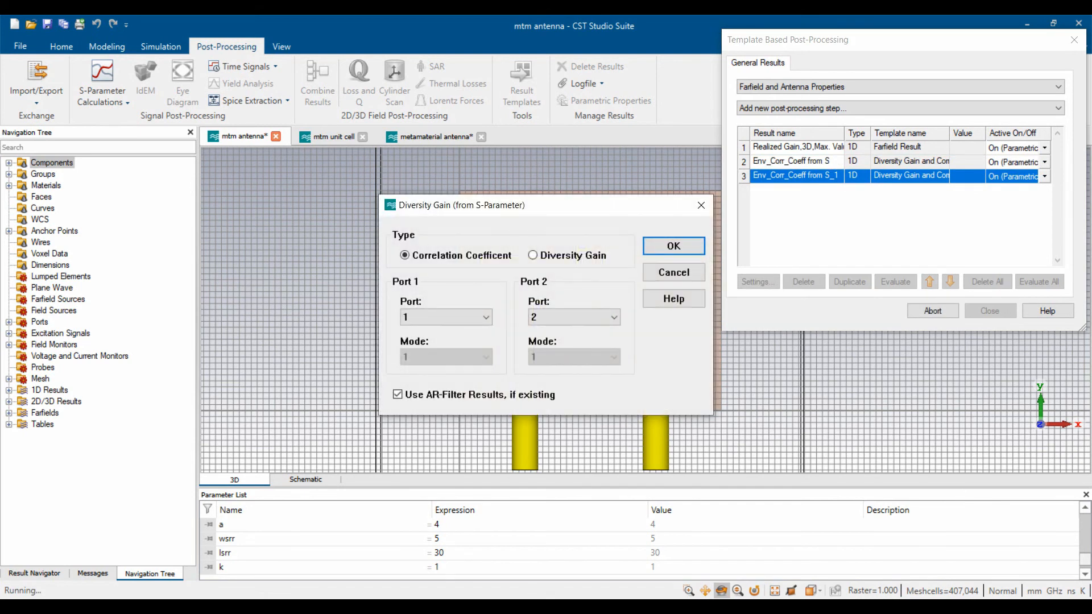
{"action": "key", "text": "Return"}
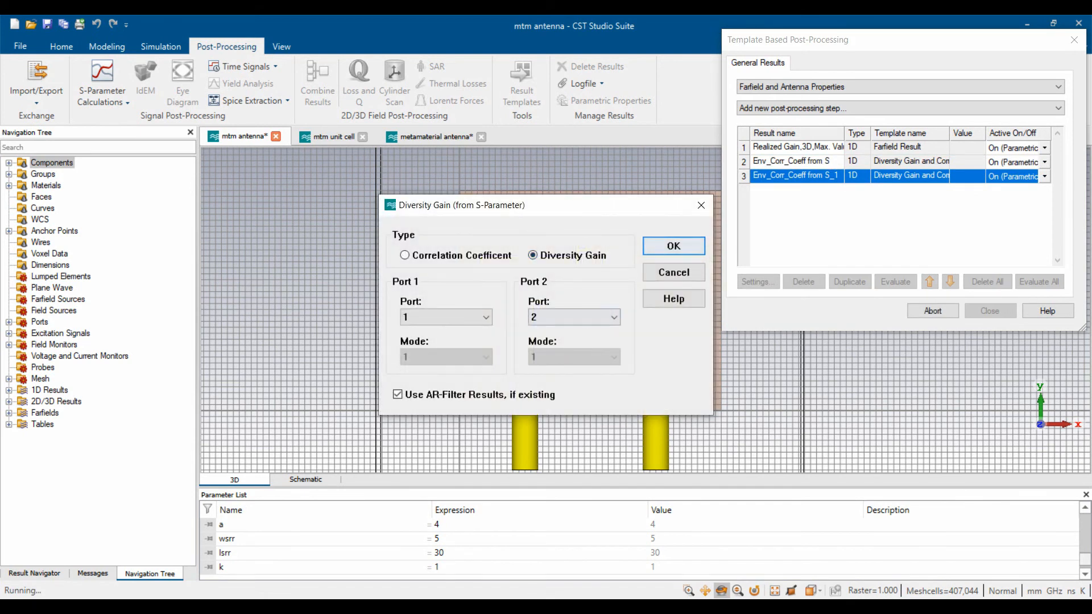
- Evaluate the Div_Gain from S and Env_Corr_Coeff from S results
{"action": "left_click", "coordinate": [895, 281]}
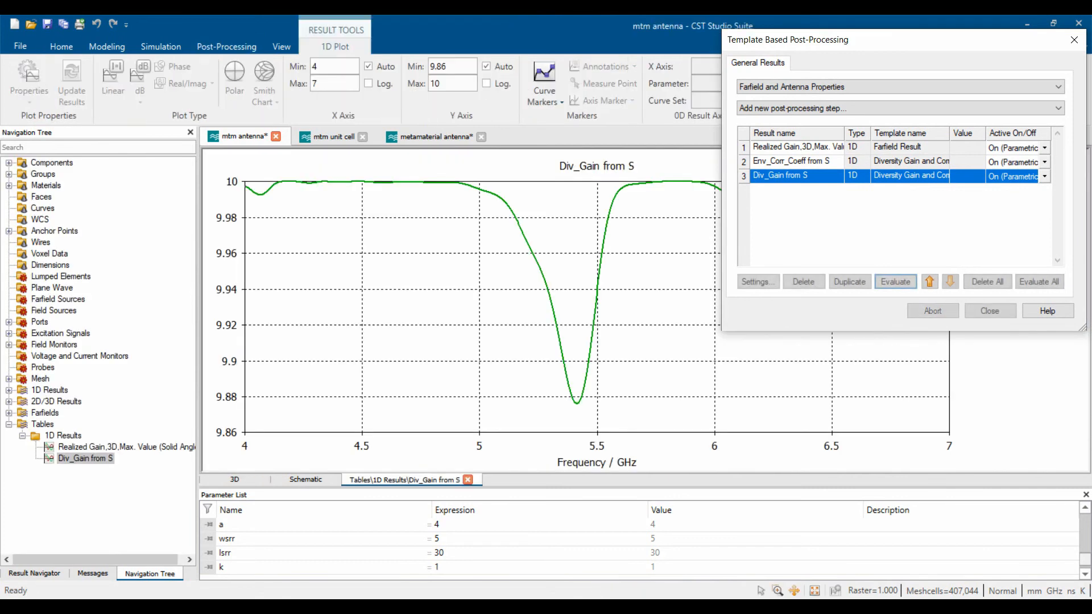
{"action": "left_click", "coordinate": [887, 161]}
{"action": "left_click", "coordinate": [895, 281]}
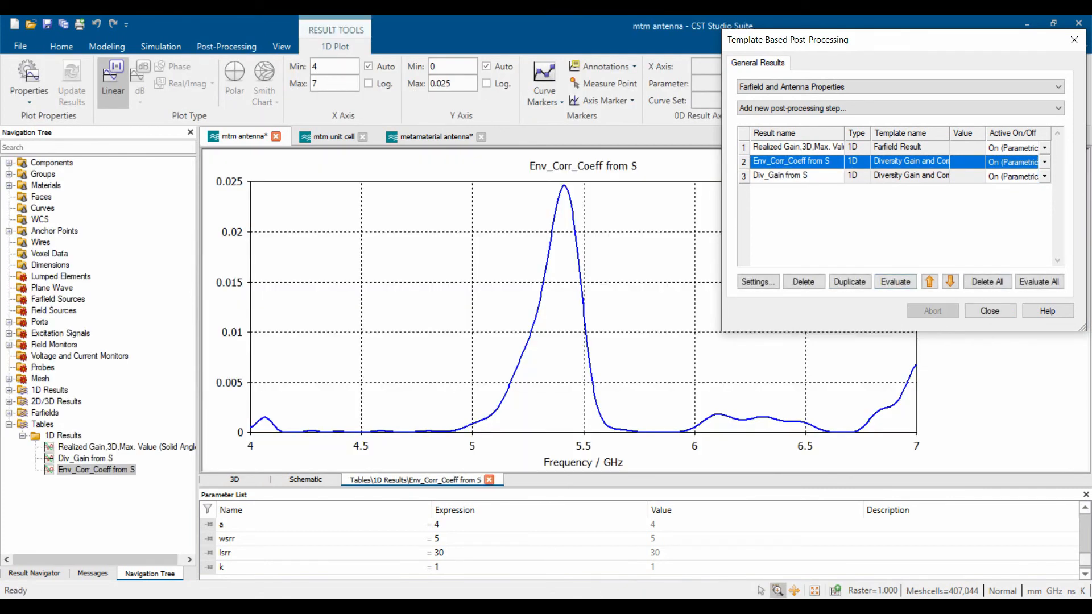
- Review the Div_Gain, Env_Corr_Coeff and Realized Gain,3D,Max. Value curves under 1D Results
{"action": "left_click", "coordinate": [989, 311]}
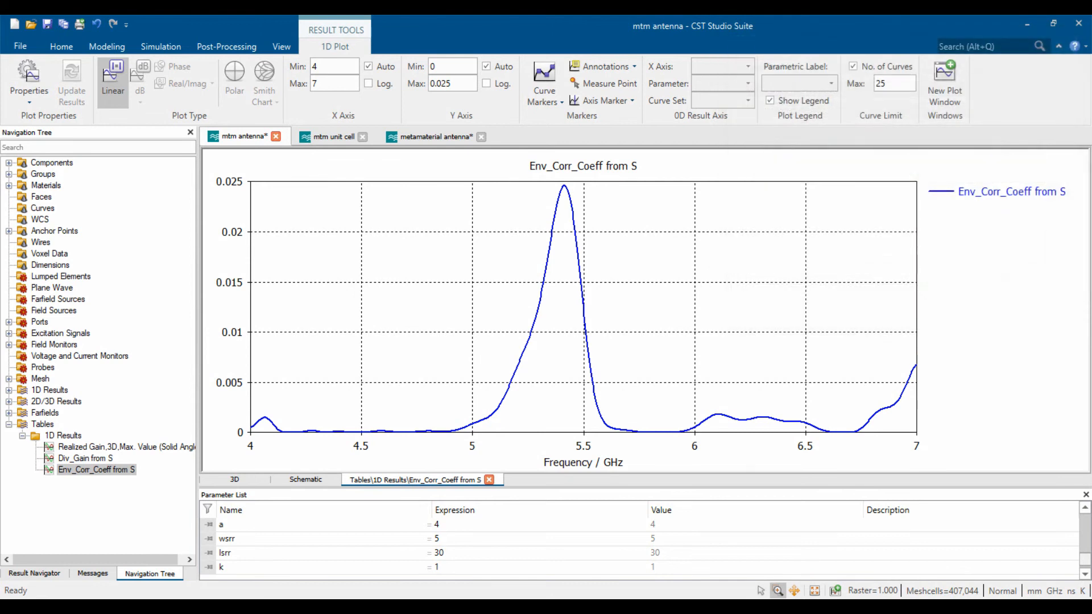
{"action": "scroll", "coordinate": [645, 430], "scroll_direction": "up", "scroll_amount": 8}
{"action": "scroll", "coordinate": [646, 429], "scroll_direction": "down", "scroll_amount": 8}
{"action": "left_click", "coordinate": [85, 458]}
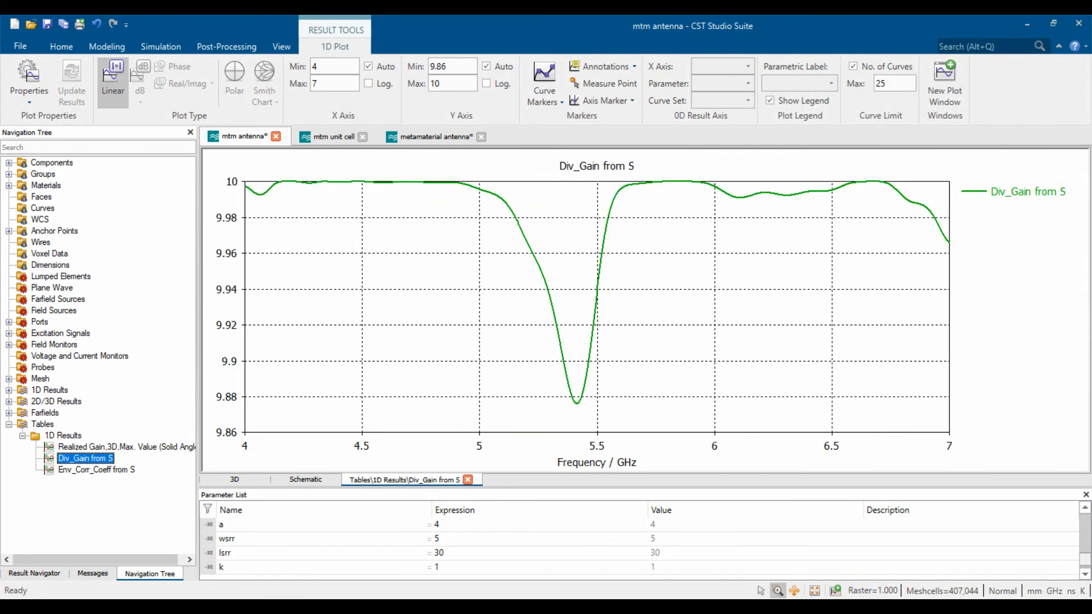
{"action": "scroll", "coordinate": [664, 182], "scroll_direction": "up", "scroll_amount": 4}
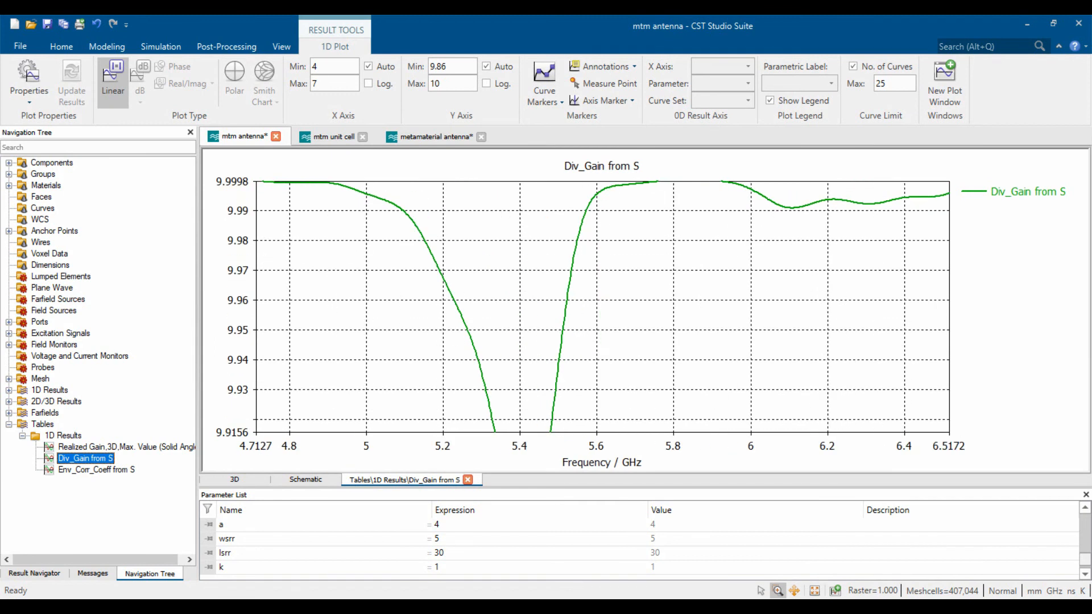
{"action": "scroll", "coordinate": [664, 182], "scroll_direction": "down", "scroll_amount": 4}
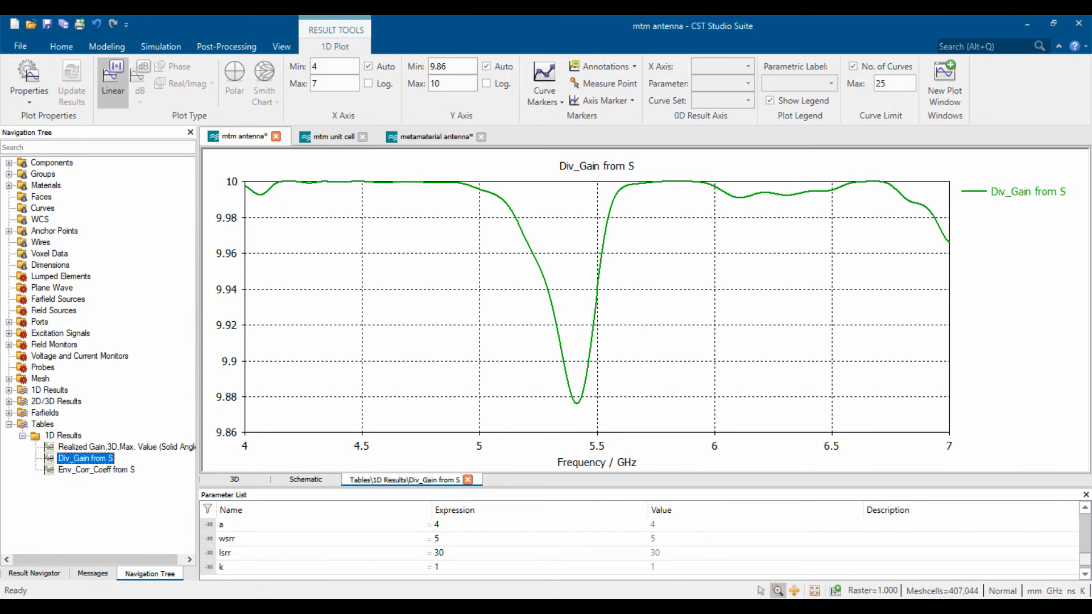
{"action": "left_click", "coordinate": [96, 470]}
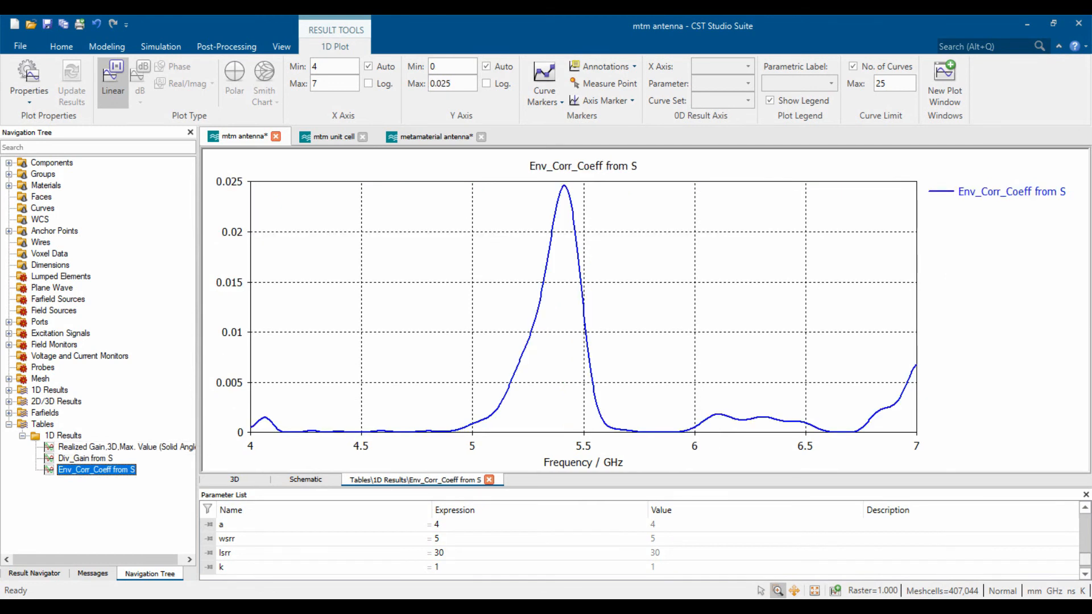
{"action": "left_click", "coordinate": [116, 446]}
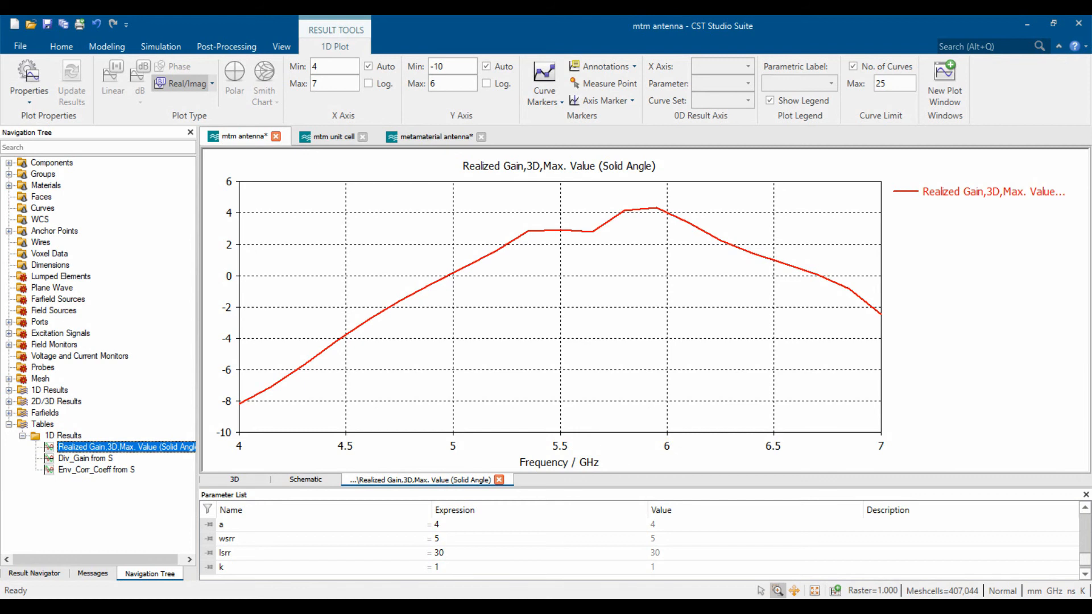
{"action": "left_click", "coordinate": [22, 436]}
- Plot the 5.8 GHz surface current for port 2 on the 3D model
{"action": "left_click", "coordinate": [9, 424]}
{"action": "left_click", "coordinate": [97, 494]}
{"action": "left_click", "coordinate": [52, 163]}
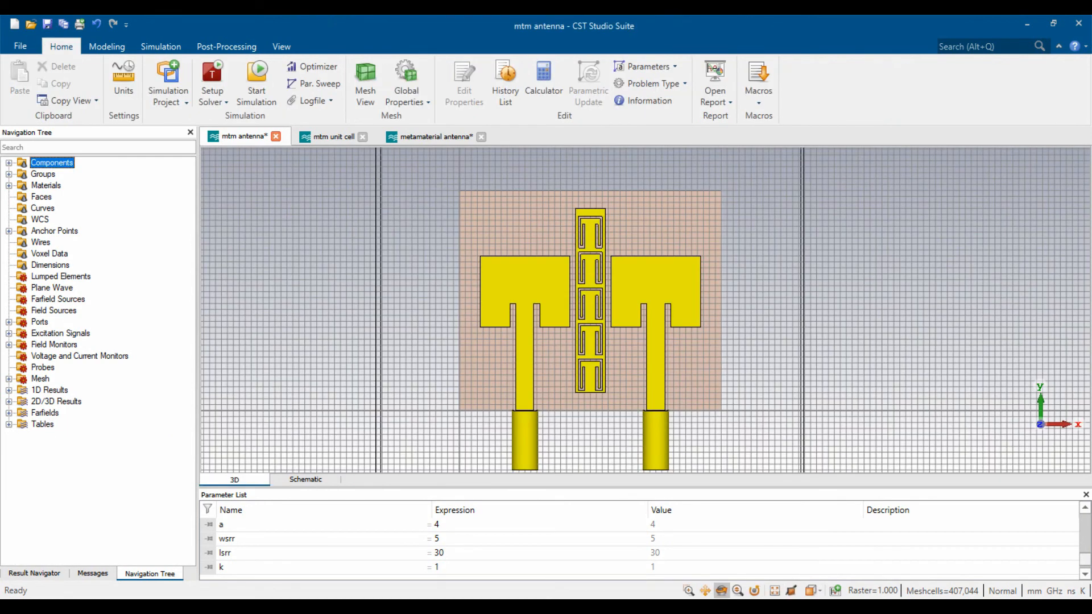
{"action": "left_click", "coordinate": [9, 402]}
{"action": "left_click", "coordinate": [22, 435]}
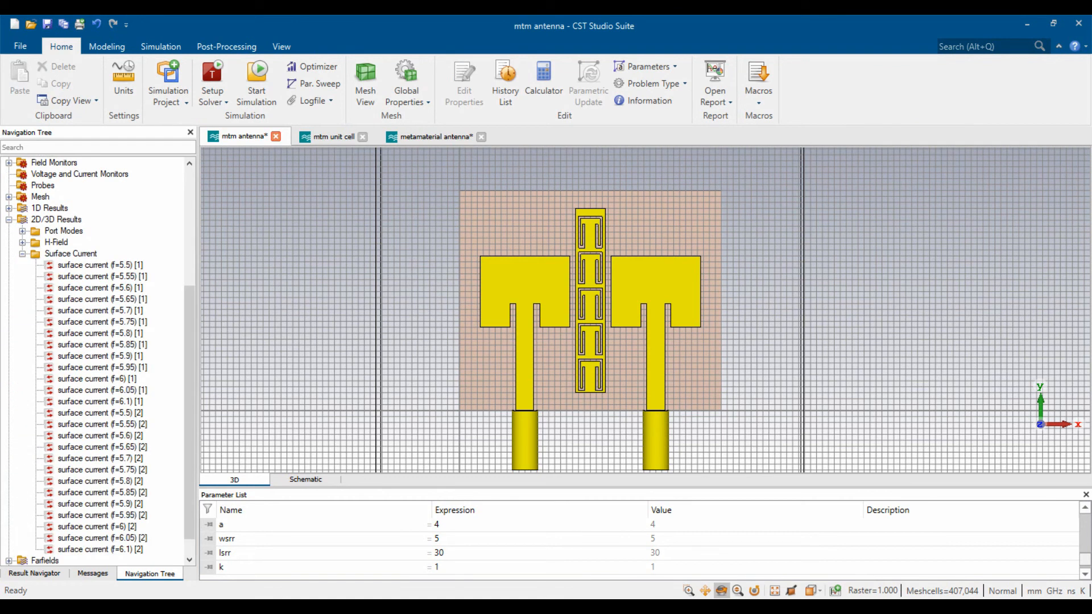
{"action": "left_click", "coordinate": [100, 481]}
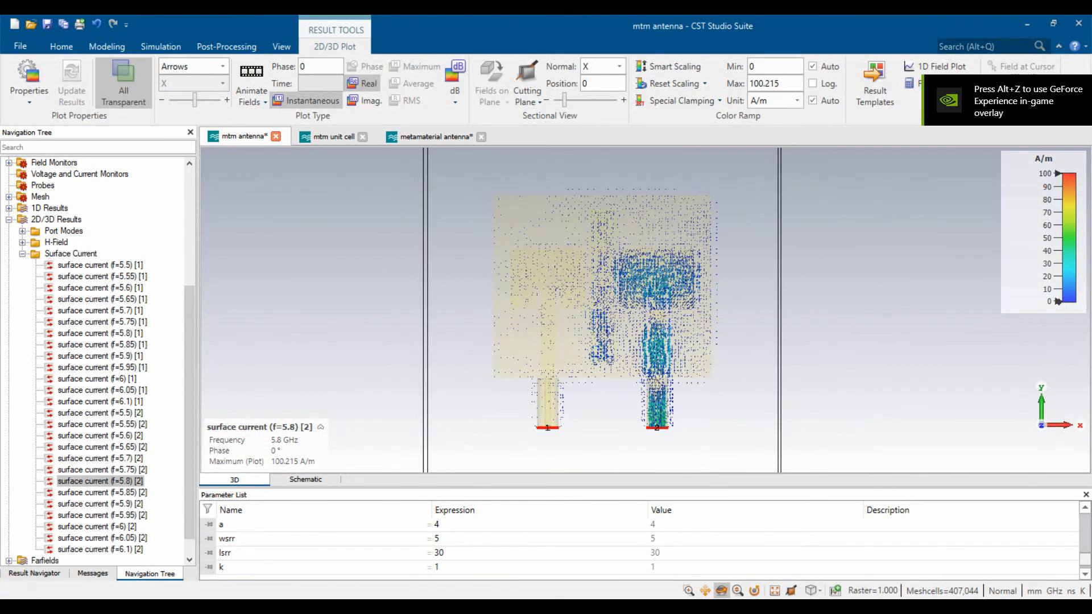
- Display the surface current as contours with a colour scale maximum of 10 A/m
{"action": "left_click", "coordinate": [193, 67]}
{"action": "left_click", "coordinate": [187, 92]}
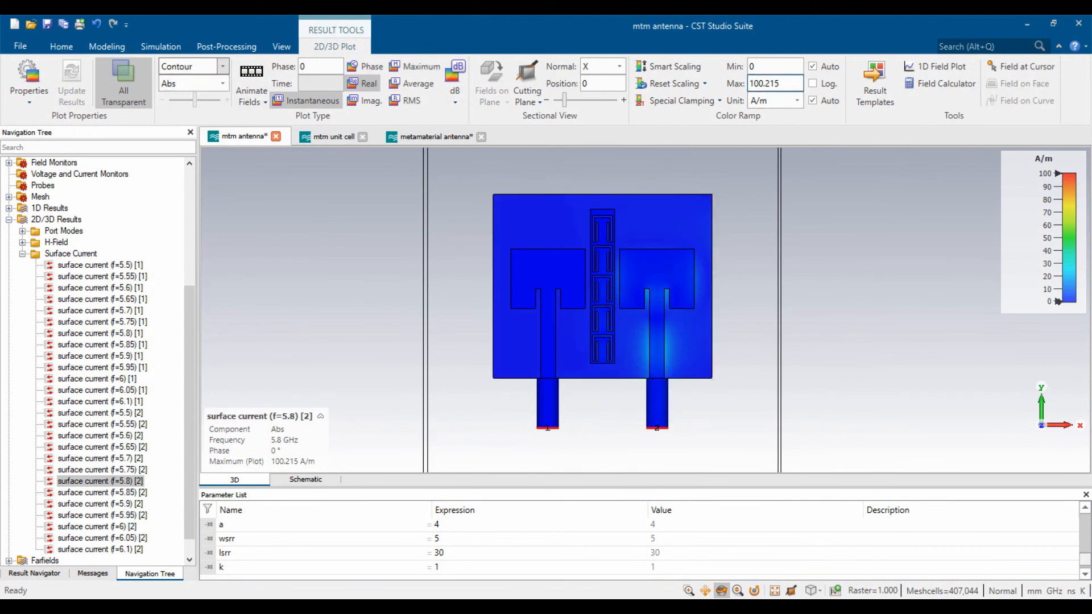
{"action": "double_click", "coordinate": [765, 84]}
{"action": "type", "text": "10"}
{"action": "key", "text": "Return"}
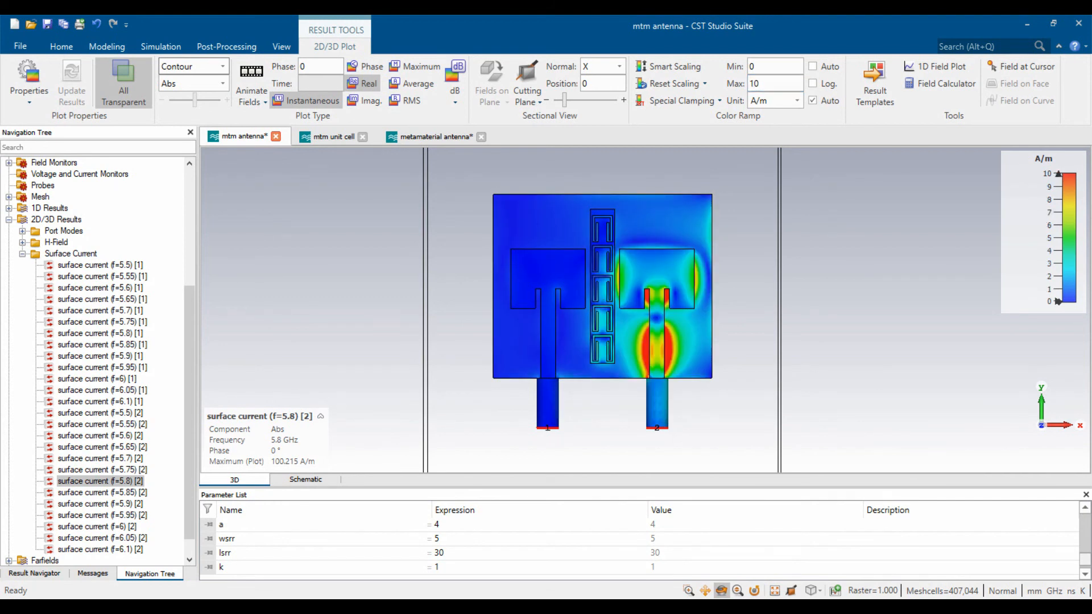
- Hide the Ground solid of component2
{"action": "left_click", "coordinate": [22, 253]}
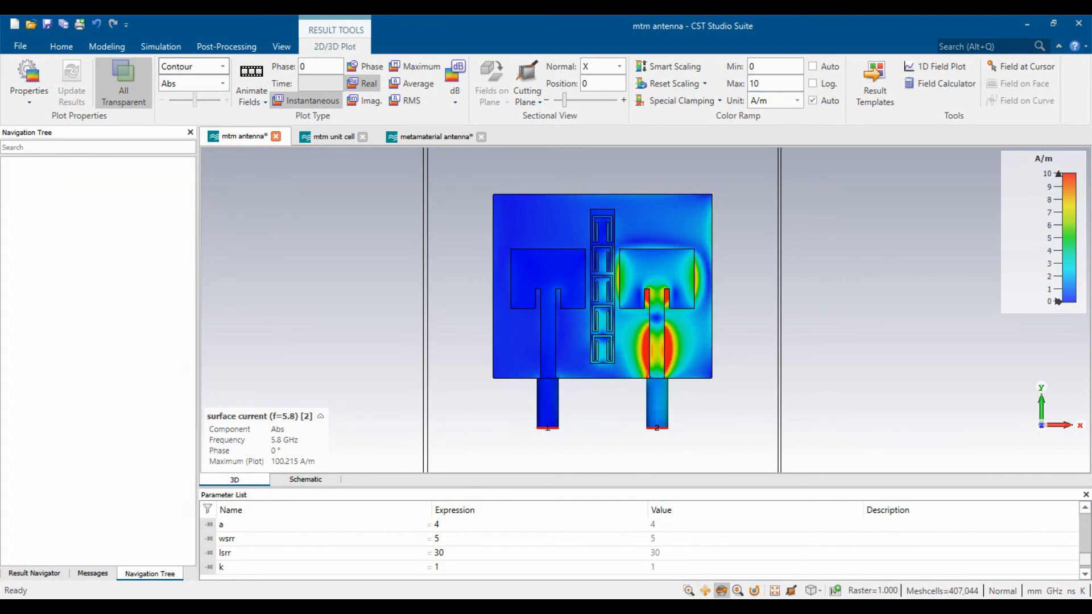
{"action": "left_click", "coordinate": [108, 504]}
{"action": "left_click", "coordinate": [9, 163]}
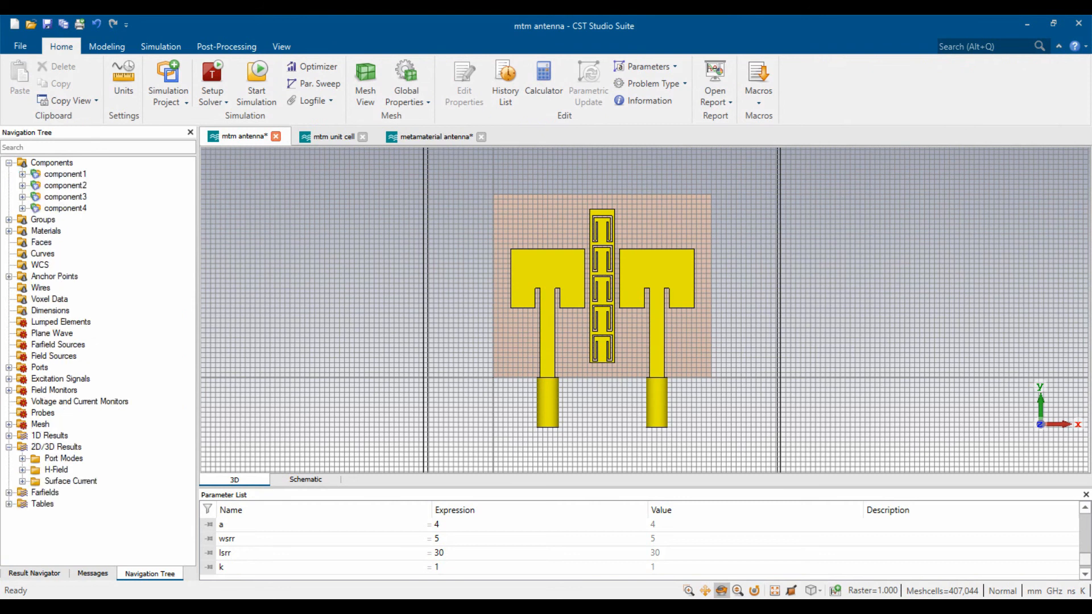
{"action": "left_click", "coordinate": [22, 185]}
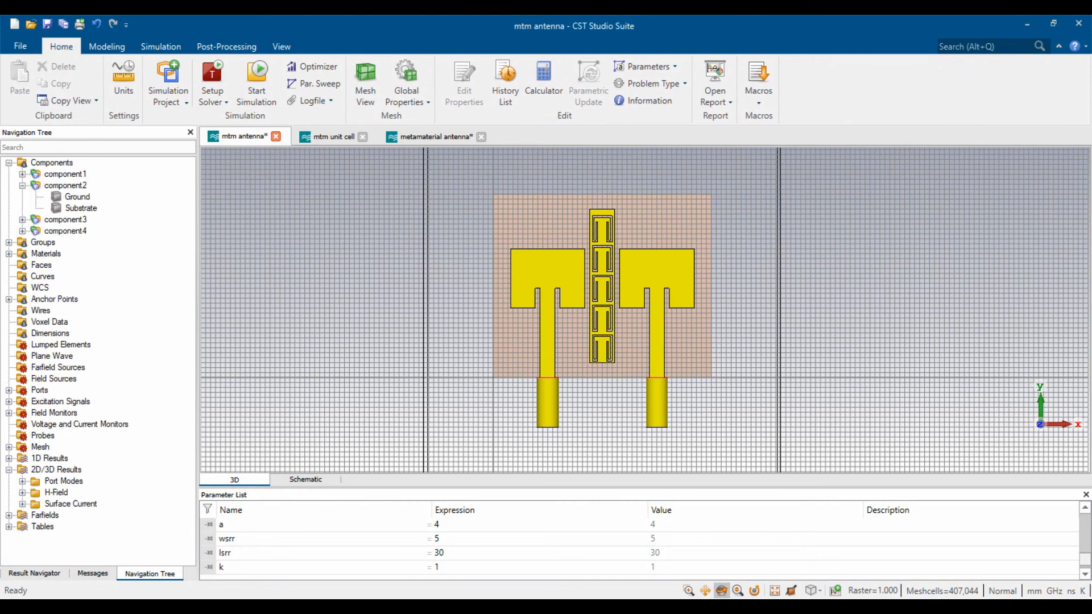
{"action": "left_click", "coordinate": [78, 197]}
{"action": "key", "text": "ctrl+h"}
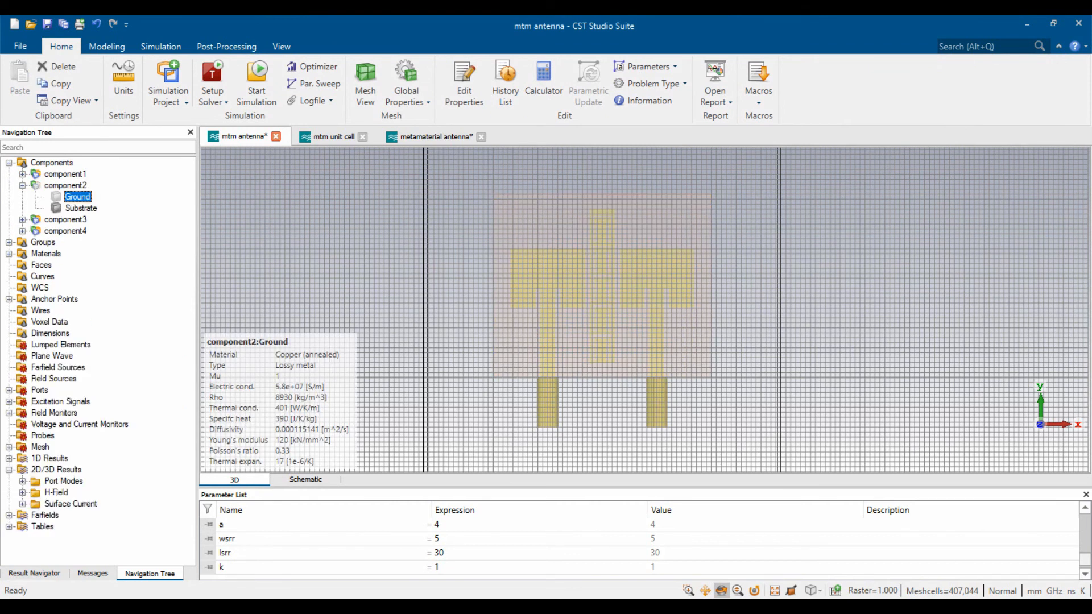
- Plot the 5.8 GHz surface current (f=5.8) [1] for port 1
{"action": "left_click", "coordinate": [22, 185]}
{"action": "left_click", "coordinate": [134, 318]}
{"action": "left_click", "coordinate": [22, 481]}
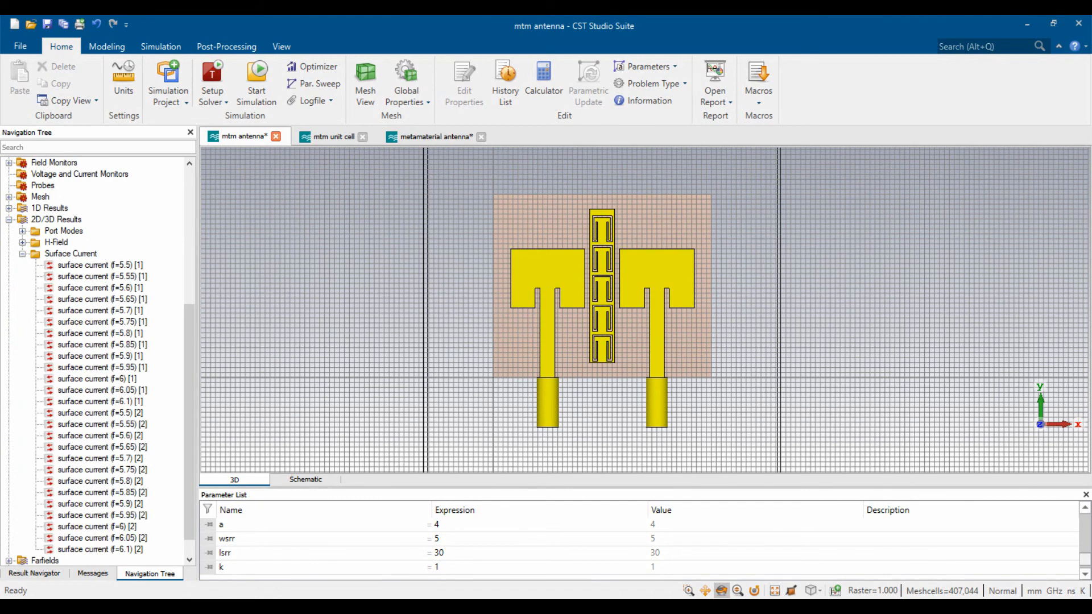
{"action": "left_click", "coordinate": [100, 334]}
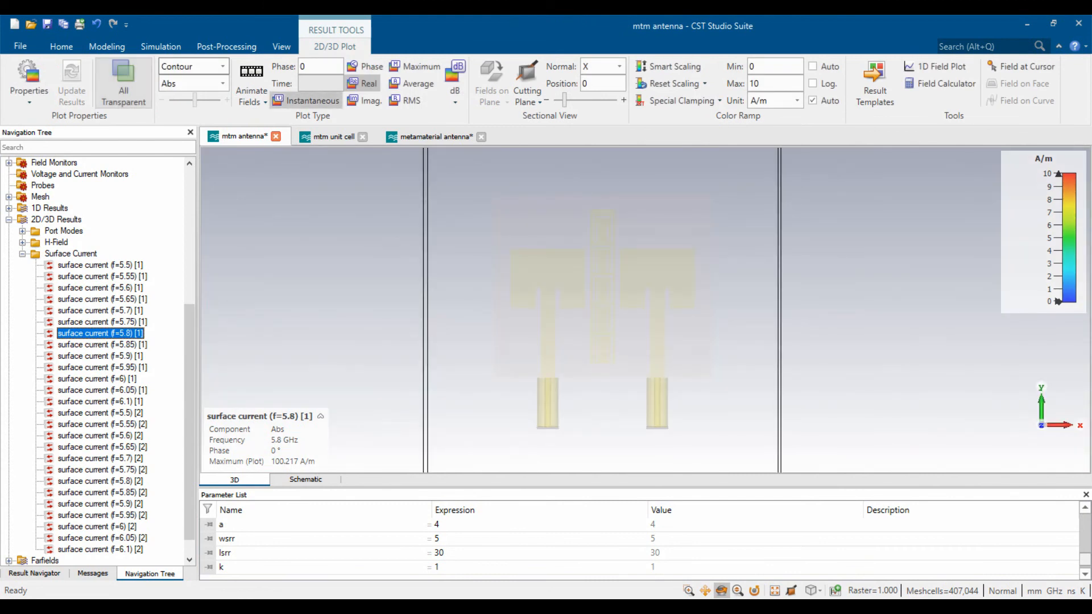
- Show port 1's 5.8 GHz surface current as contours
{"action": "left_click", "coordinate": [22, 254]}
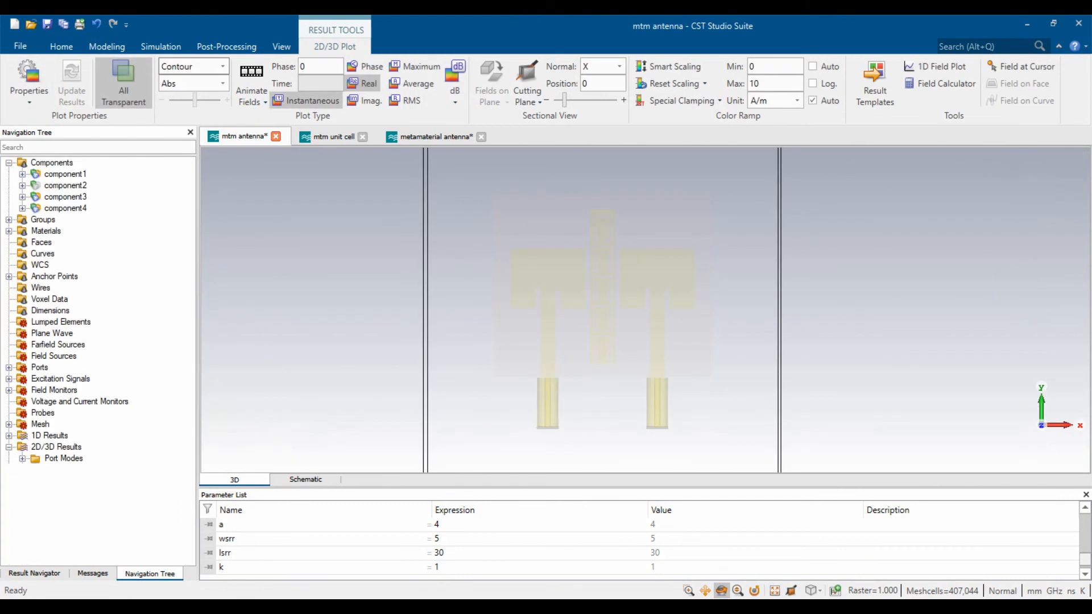
{"action": "left_click", "coordinate": [101, 530]}
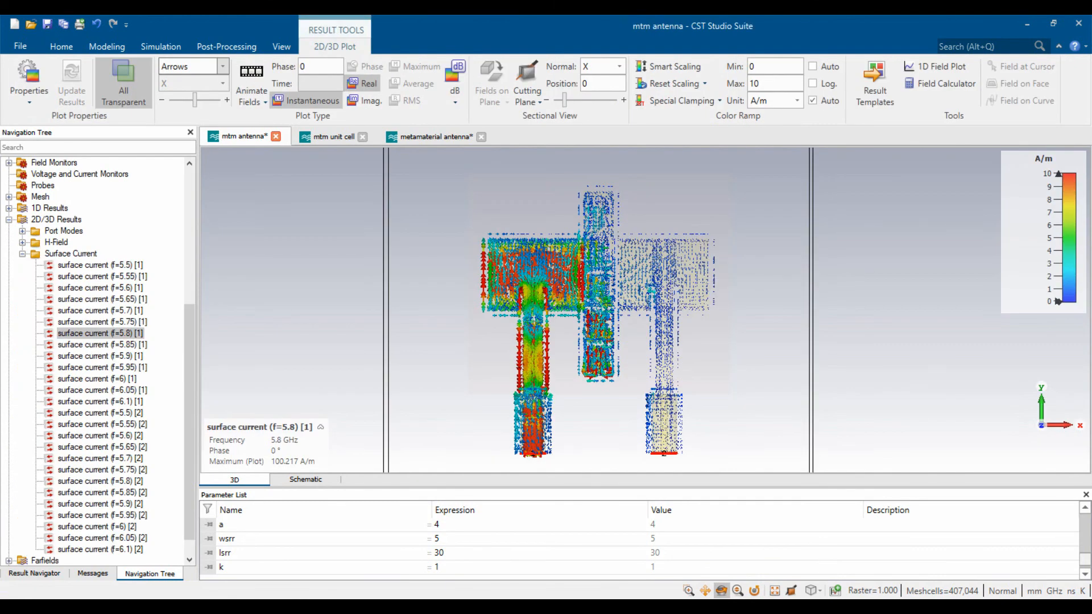
{"action": "left_click", "coordinate": [222, 66]}
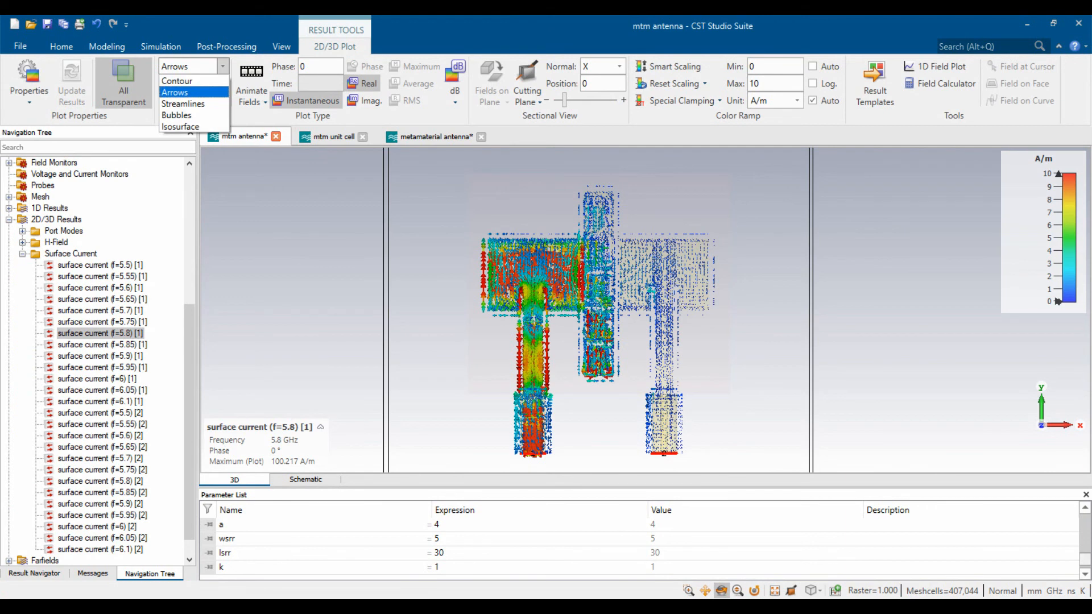
{"action": "left_click", "coordinate": [176, 81]}
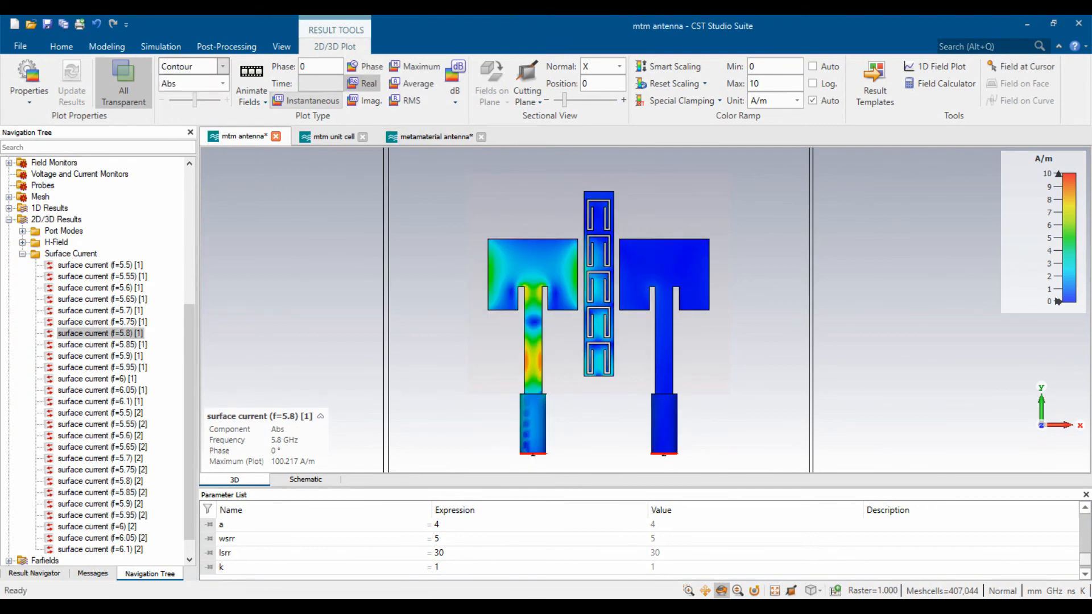
- Animate the 5.8 GHz surface current, stopping at phase 67.5
{"action": "left_click", "coordinate": [251, 74]}
{"action": "left_click", "coordinate": [251, 73]}
{"action": "left_click", "coordinate": [251, 74]}
{"action": "left_click", "coordinate": [251, 74]}
{"action": "left_click", "coordinate": [250, 74]}
{"action": "left_click", "coordinate": [251, 74]}
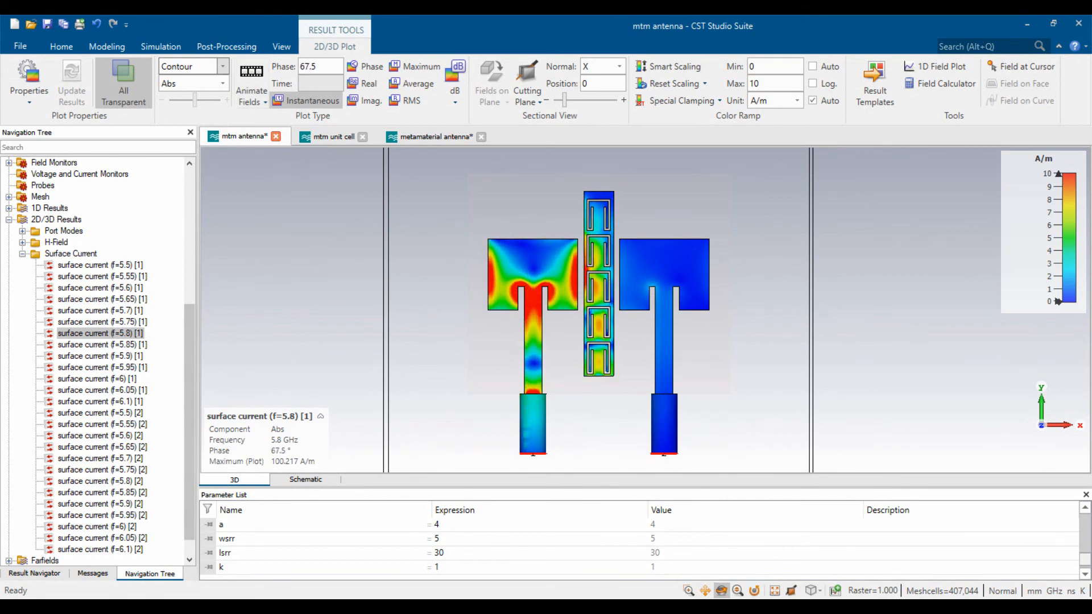
- Animate port 1's 5.75 GHz surface current, stopping at phase 56.25
{"action": "left_click", "coordinate": [102, 323]}
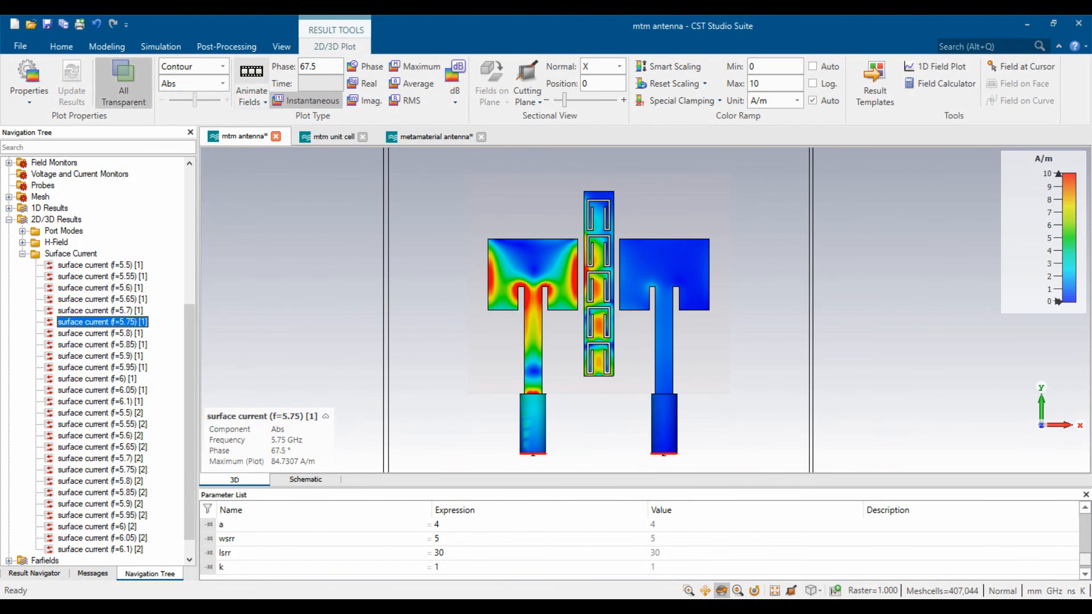
{"action": "left_click", "coordinate": [250, 74]}
{"action": "left_click", "coordinate": [251, 74]}
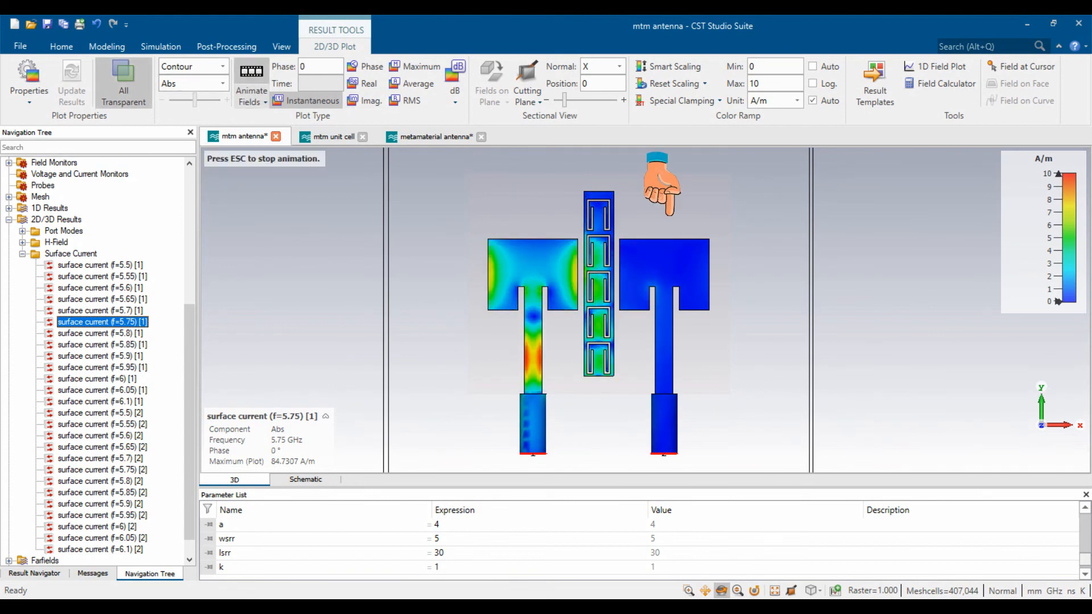
{"action": "left_click", "coordinate": [250, 74]}
- Inspect the 5.75 GHz contours, then close the surface current plot
{"action": "scroll", "coordinate": [454, 275], "scroll_direction": "down", "scroll_amount": 3}
{"action": "scroll", "coordinate": [463, 270], "scroll_direction": "up", "scroll_amount": 3}
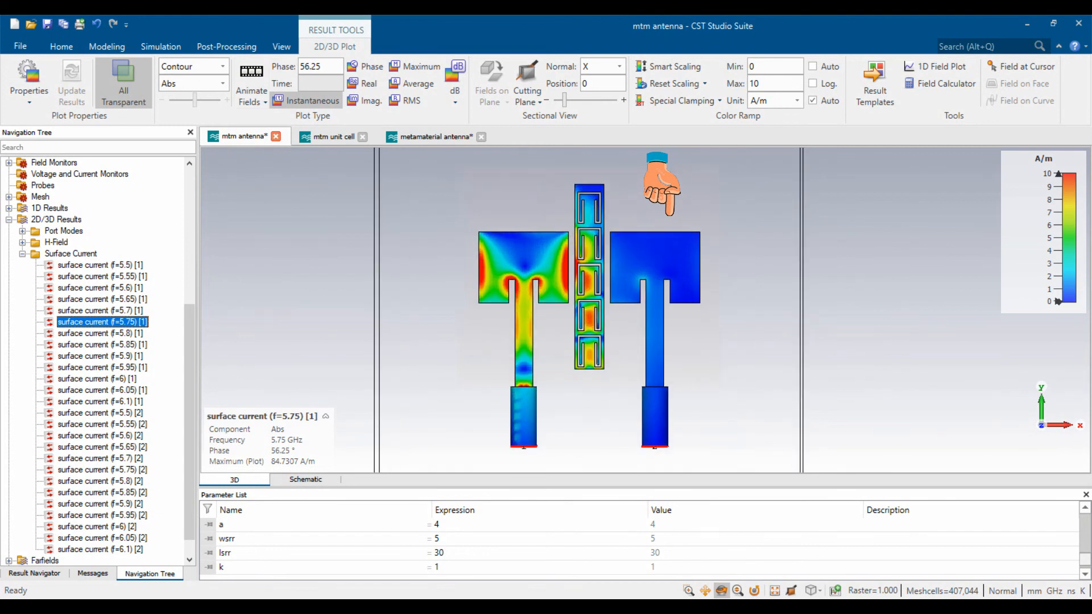
{"action": "scroll", "coordinate": [591, 244], "scroll_direction": "down", "scroll_amount": 1}
{"action": "scroll", "coordinate": [605, 290], "scroll_direction": "up", "scroll_amount": 1}
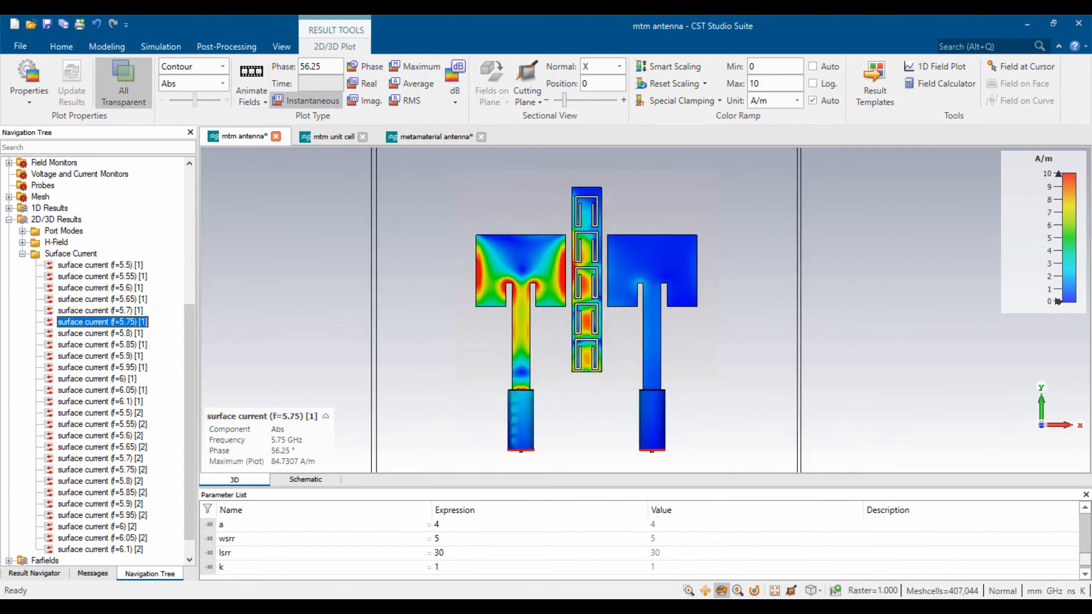
{"action": "scroll", "coordinate": [581, 242], "scroll_direction": "up", "scroll_amount": 3}
{"action": "scroll", "coordinate": [581, 243], "scroll_direction": "down", "scroll_amount": 1}
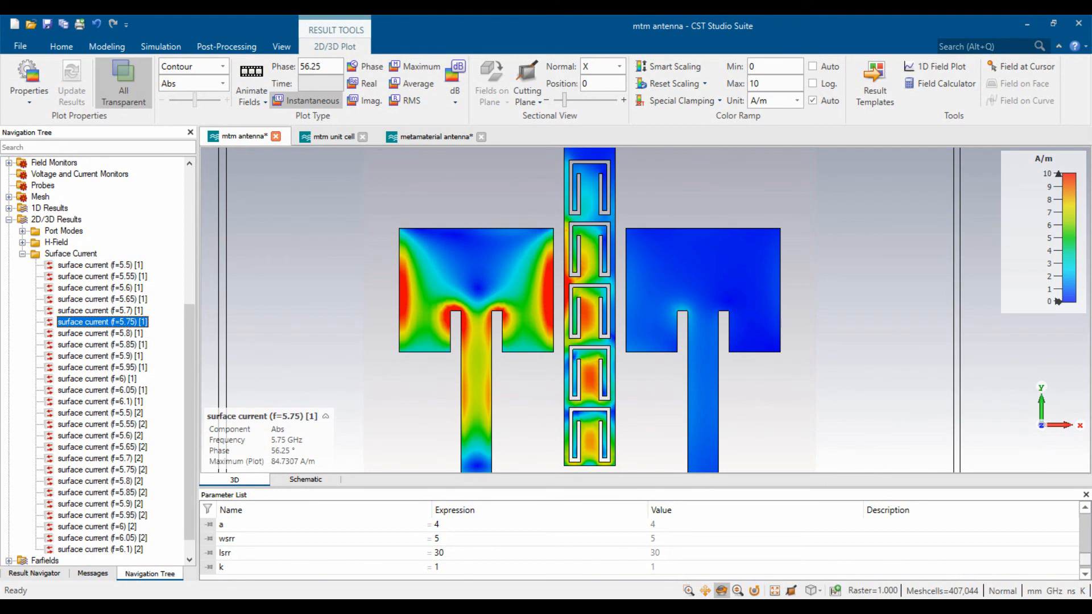
{"action": "scroll", "coordinate": [602, 251], "scroll_direction": "down", "scroll_amount": 1}
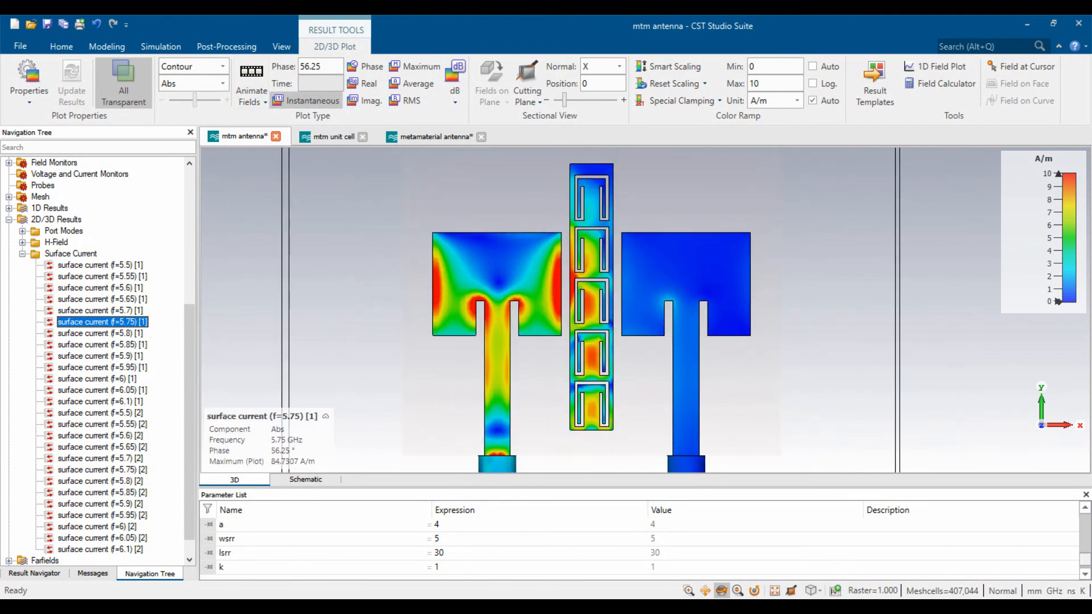
{"action": "left_click", "coordinate": [22, 254]}
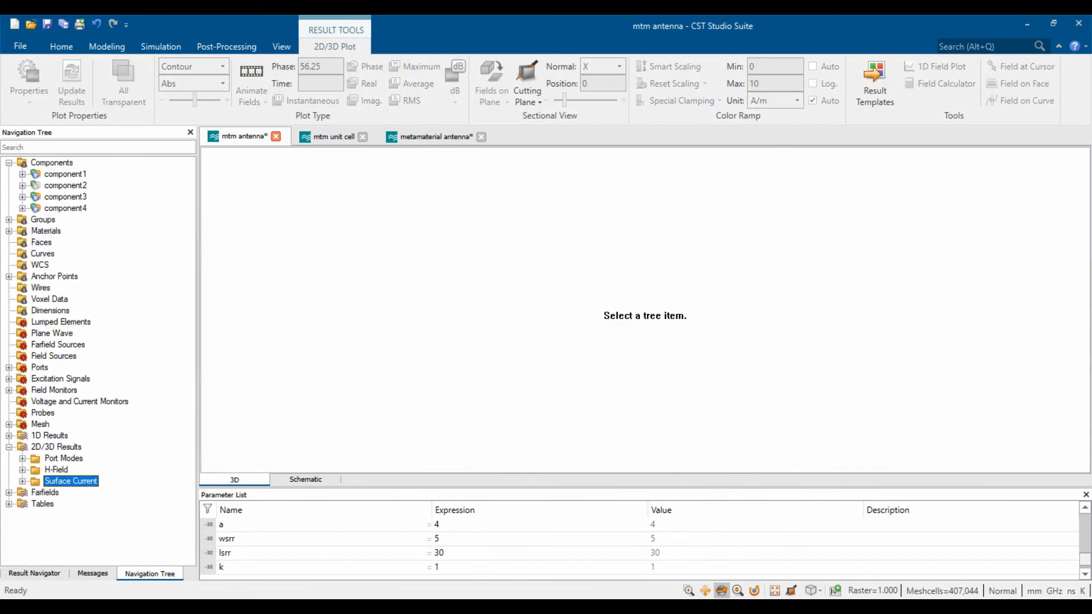
- Open port 1's 5.8 GHz far-field pattern and view it from the front, z up
{"action": "left_click", "coordinate": [8, 446]}
{"action": "left_click", "coordinate": [86, 514]}
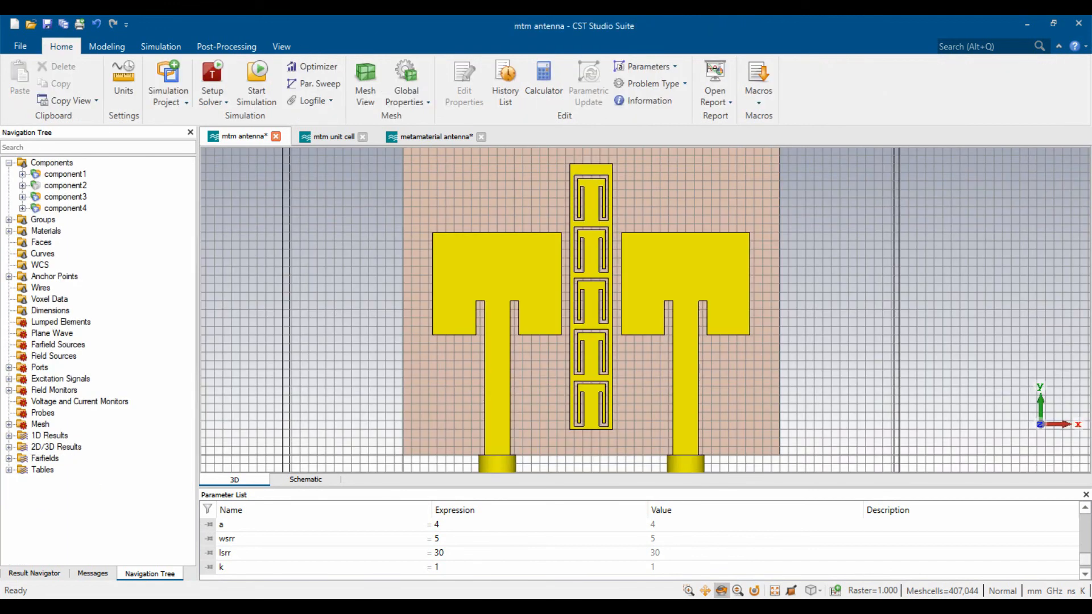
{"action": "left_click", "coordinate": [8, 459]}
{"action": "left_click", "coordinate": [72, 505]}
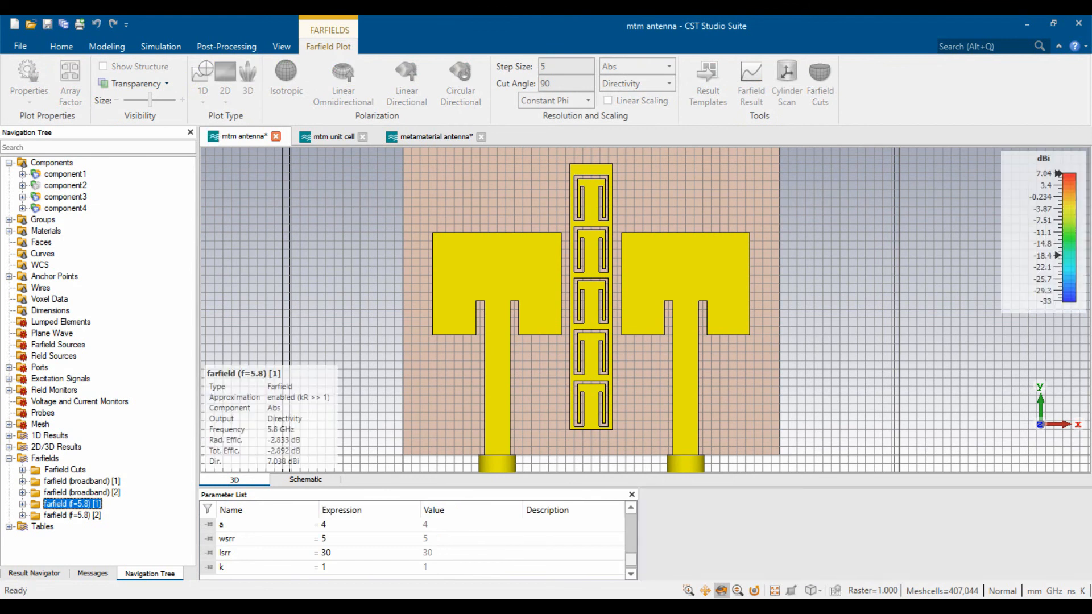
{"action": "scroll", "coordinate": [566, 288], "scroll_direction": "down", "scroll_amount": 8}
{"action": "scroll", "coordinate": [568, 289], "scroll_direction": "up", "scroll_amount": 8}
{"action": "left_click_drag", "start_coordinate": [568, 288], "coordinate": [554, 384]}
{"action": "key", "text": "space"}
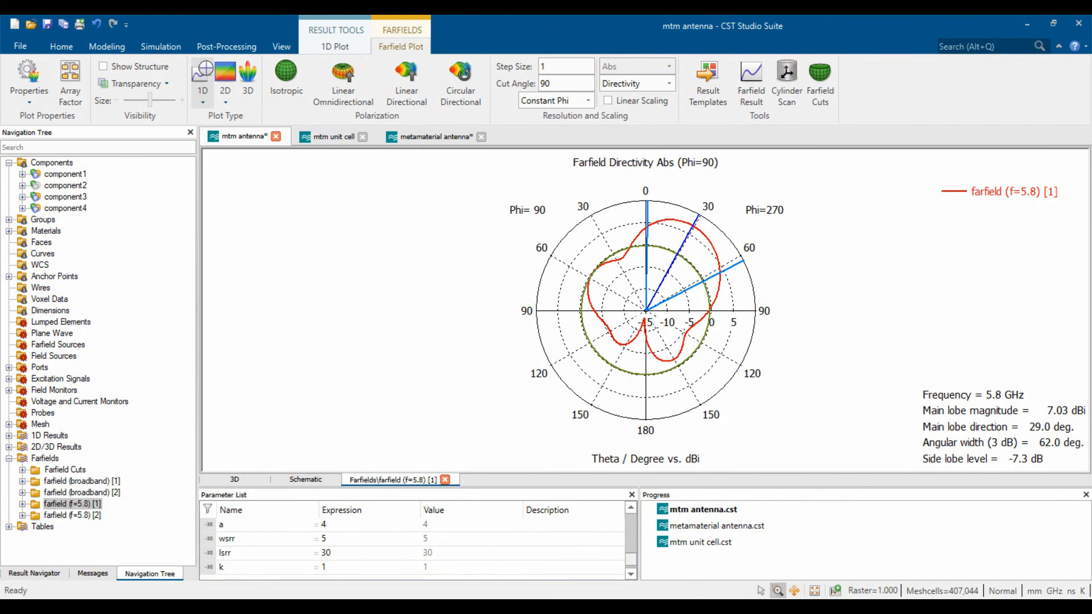
- Show the far-field as Realized Gain and check the Phi=0 cut, then Phi=90
{"action": "left_click", "coordinate": [634, 83]}
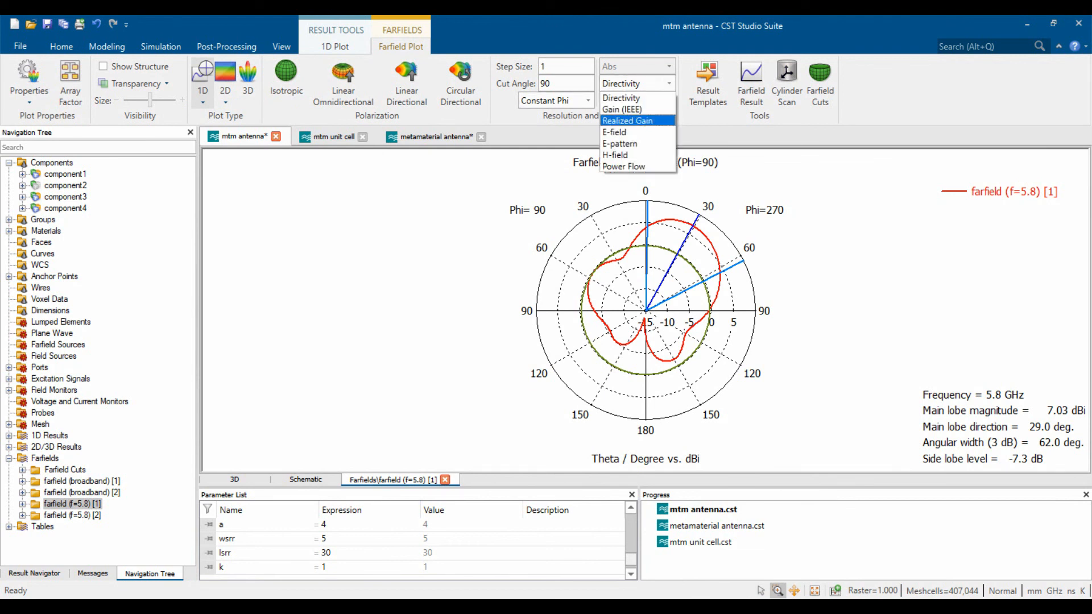
{"action": "left_click", "coordinate": [628, 120]}
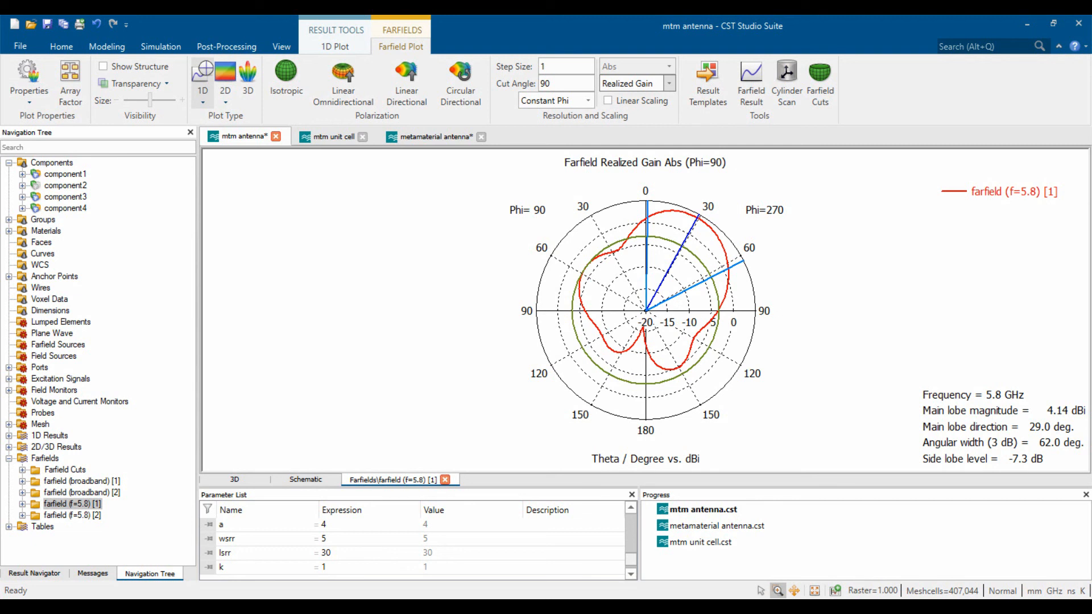
{"action": "left_click", "coordinate": [563, 84]}
{"action": "type", "text": "0"}
{"action": "key", "text": "Return"}
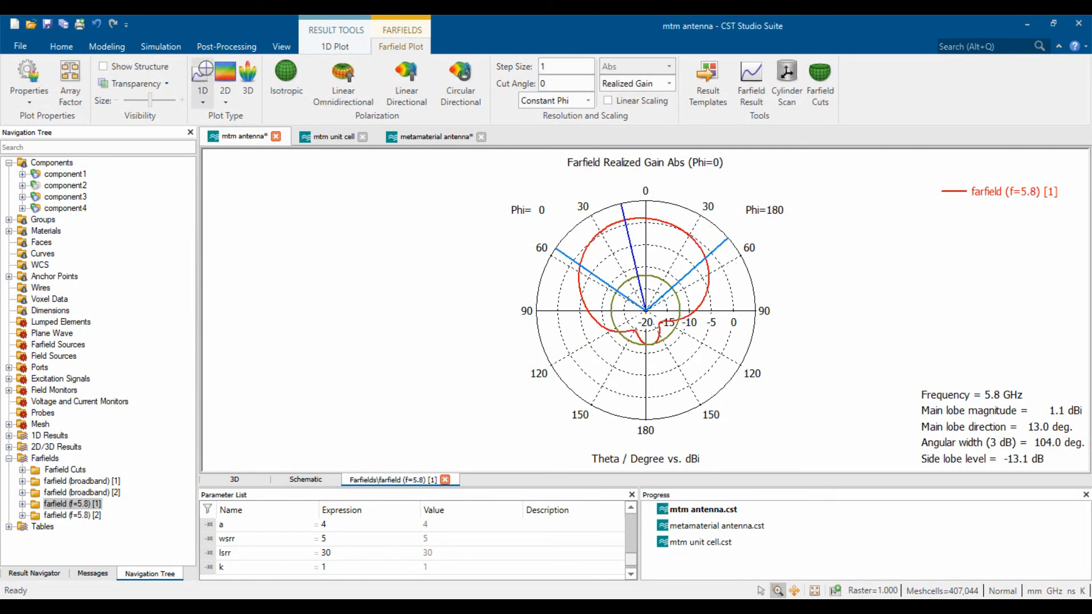
{"action": "type", "text": "90"}
{"action": "key", "text": "Return"}
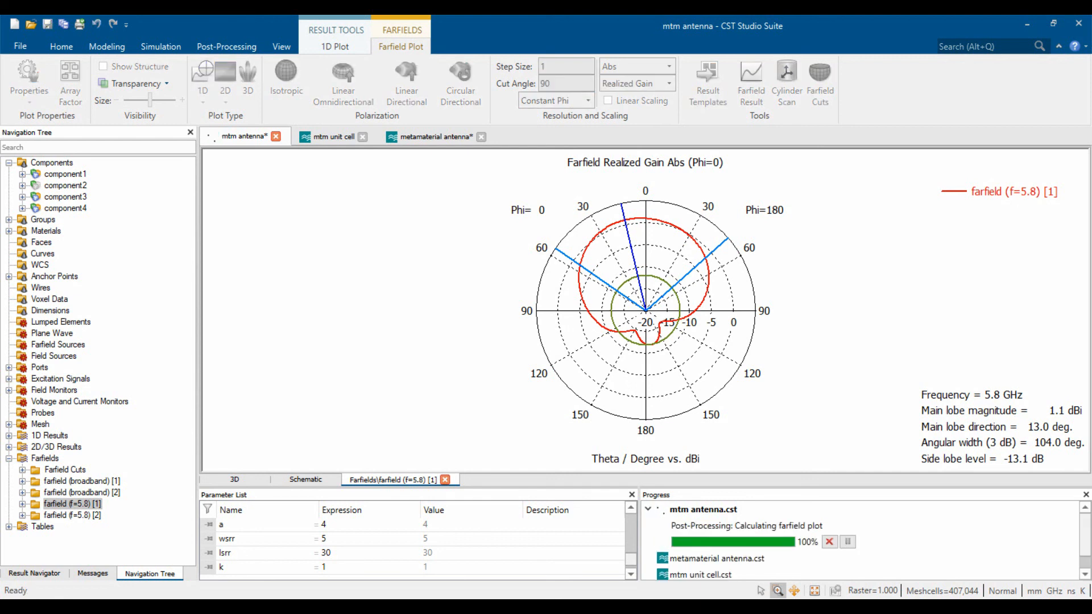
- Scroll through the reference paper's Figures 4–9 in Acrobat and back up
{"action": "key", "text": "alt+Tab"}
{"action": "scroll", "coordinate": [475, 352], "scroll_direction": "down", "scroll_amount": 12}
{"action": "scroll", "coordinate": [474, 352], "scroll_direction": "down", "scroll_amount": 15}
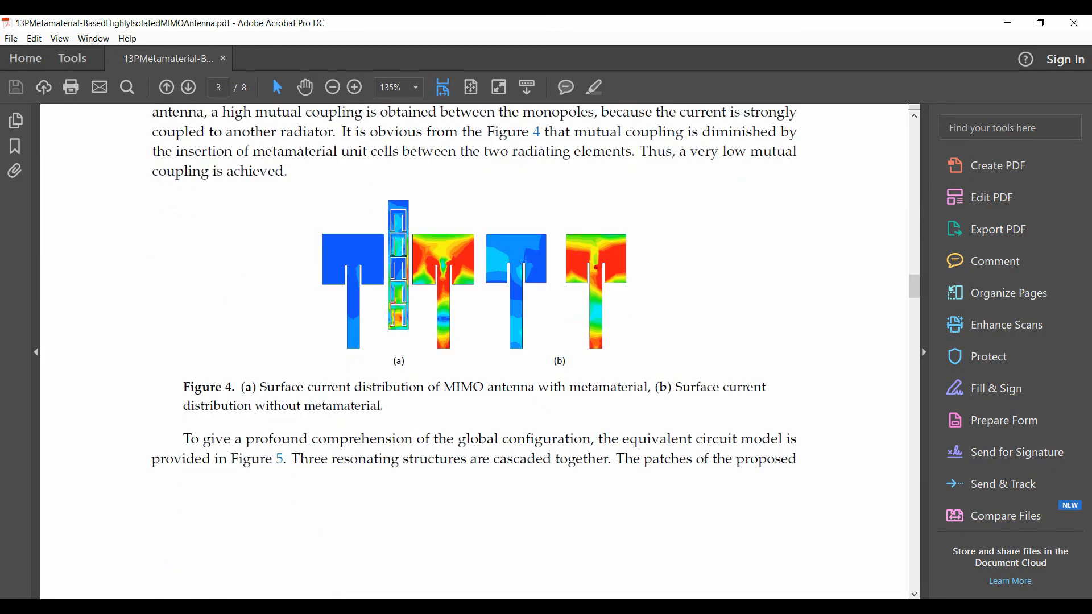
{"action": "scroll", "coordinate": [474, 352], "scroll_direction": "down", "scroll_amount": 15}
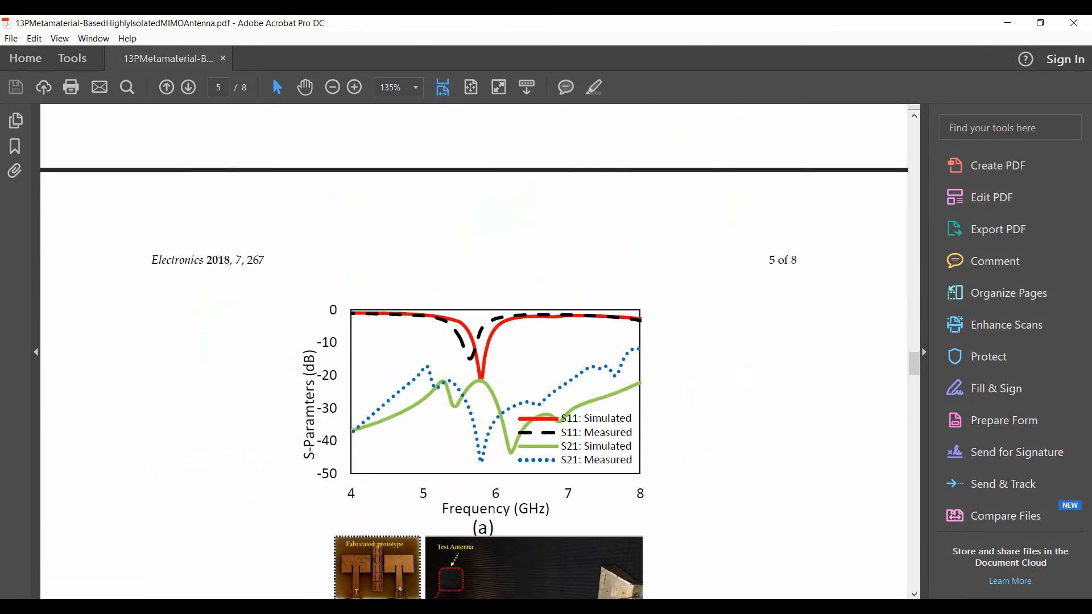
{"action": "scroll", "coordinate": [474, 351], "scroll_direction": "down", "scroll_amount": 15}
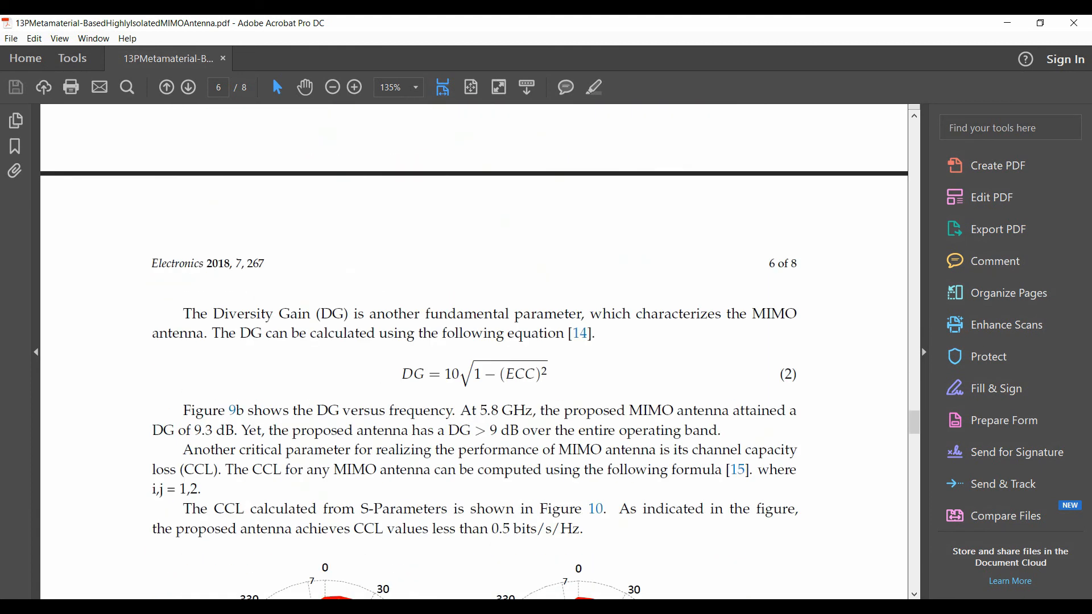
{"action": "scroll", "coordinate": [474, 351], "scroll_direction": "up", "scroll_amount": 1}
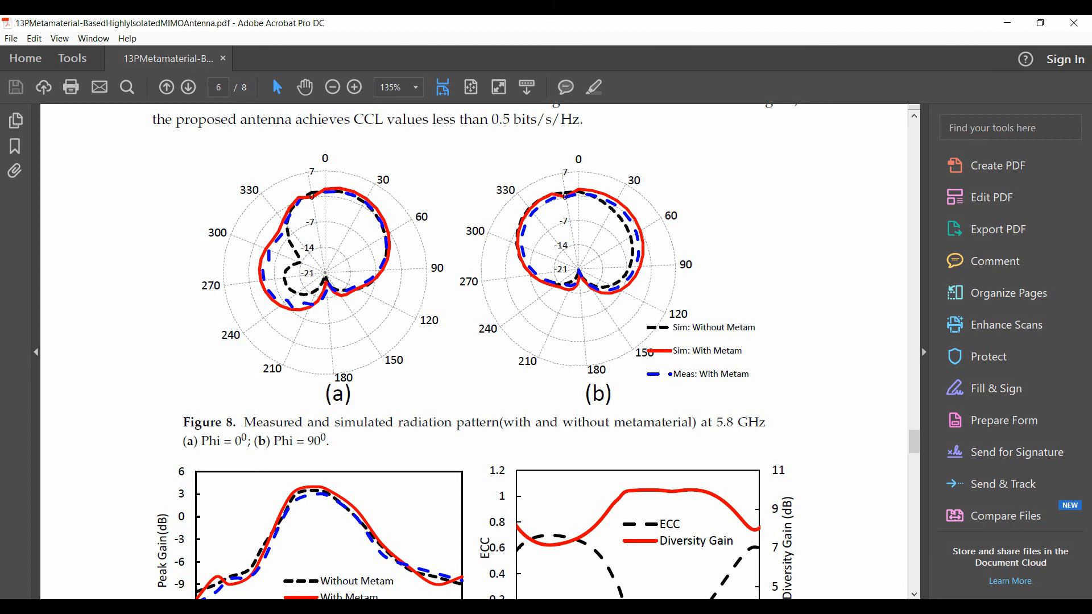
{"action": "scroll", "coordinate": [474, 351], "scroll_direction": "down", "scroll_amount": 4}
{"action": "scroll", "coordinate": [475, 351], "scroll_direction": "up", "scroll_amount": 13}
{"action": "scroll", "coordinate": [474, 351], "scroll_direction": "down", "scroll_amount": 11}
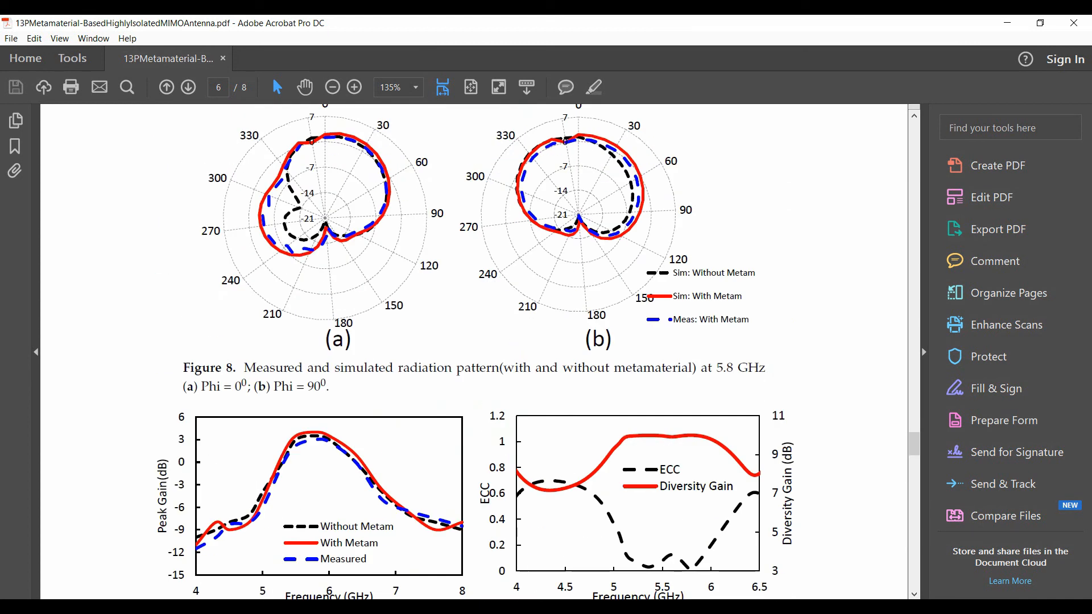
{"action": "scroll", "coordinate": [474, 351], "scroll_direction": "down", "scroll_amount": 6}
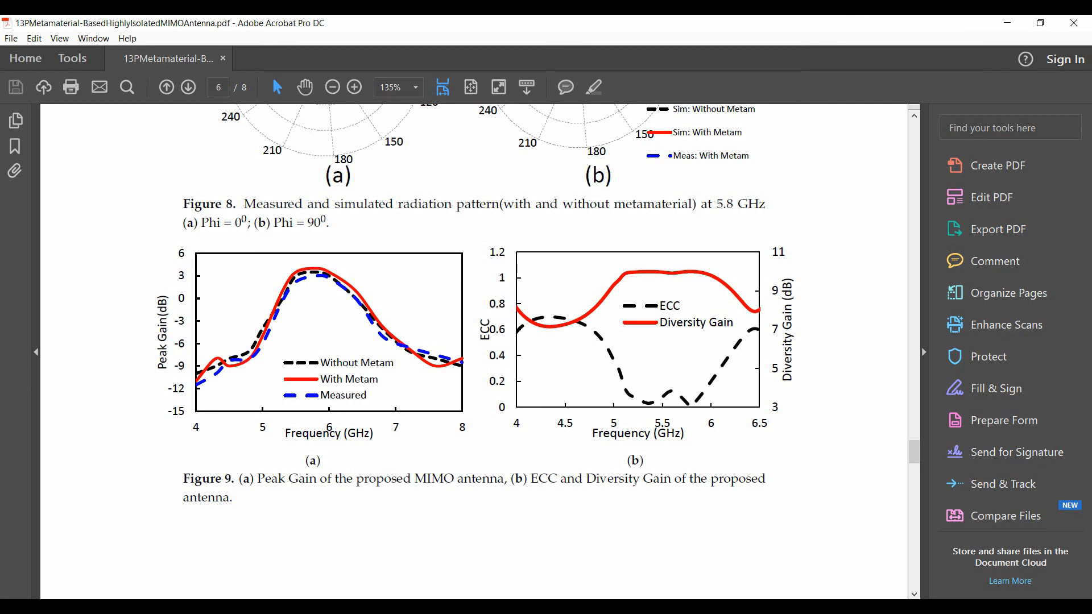
{"action": "scroll", "coordinate": [474, 351], "scroll_direction": "down", "scroll_amount": 20}
{"action": "scroll", "coordinate": [474, 351], "scroll_direction": "up", "scroll_amount": 20}
{"action": "scroll", "coordinate": [474, 351], "scroll_direction": "up", "scroll_amount": 20}
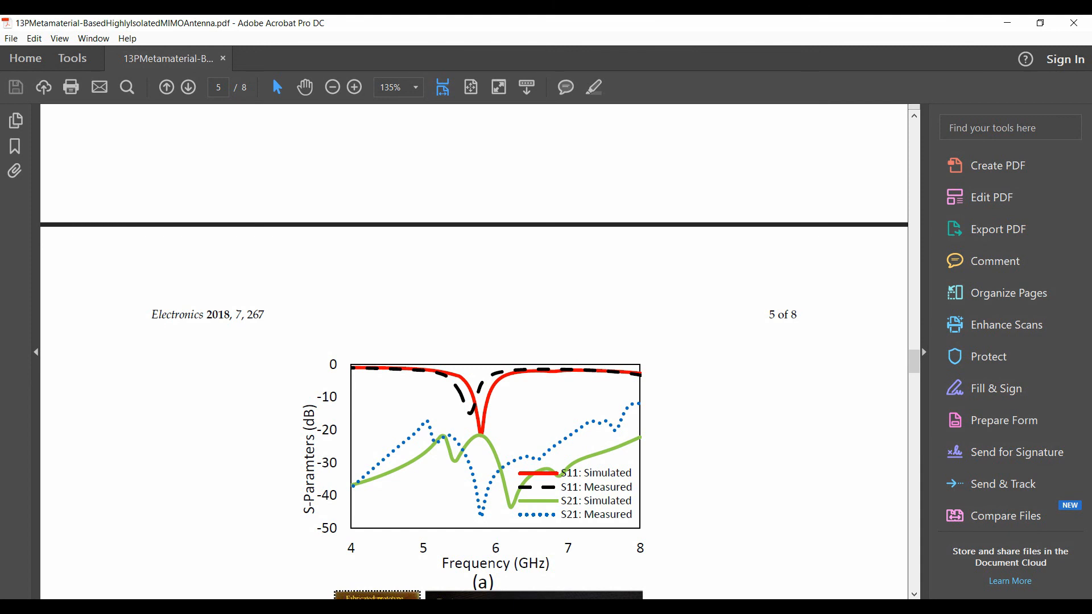
{"action": "scroll", "coordinate": [474, 351], "scroll_direction": "up", "scroll_amount": 20}
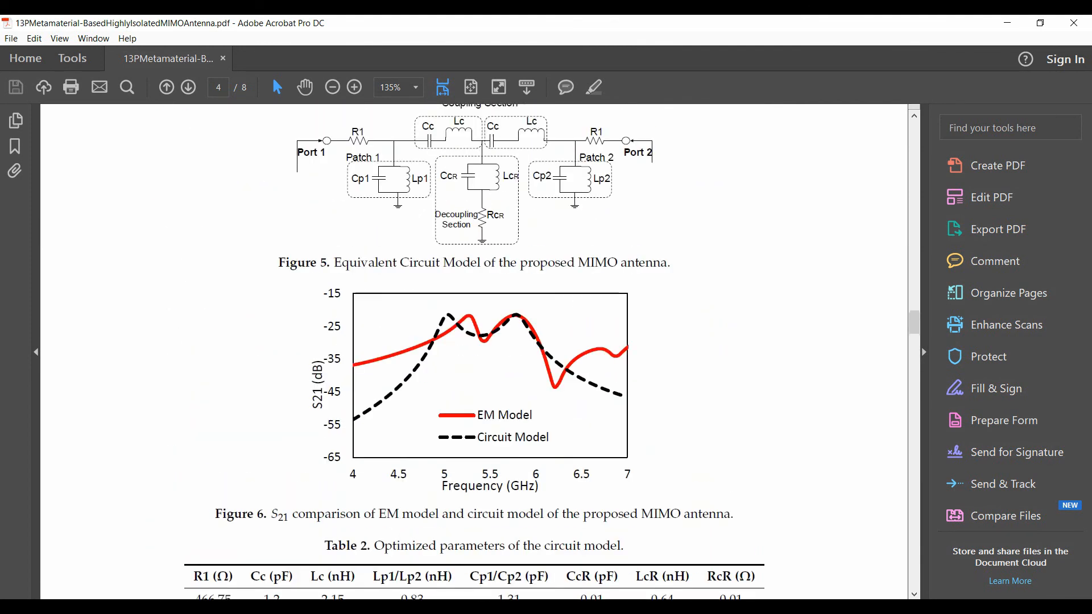
{"action": "scroll", "coordinate": [474, 351], "scroll_direction": "up", "scroll_amount": 17}
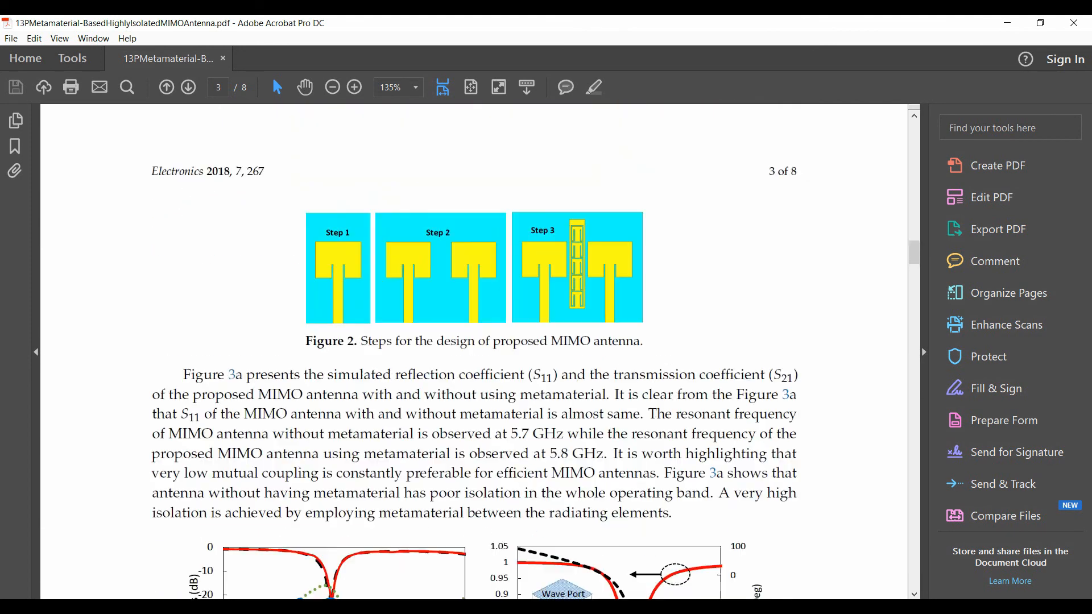
{"action": "scroll", "coordinate": [474, 351], "scroll_direction": "up", "scroll_amount": 12}
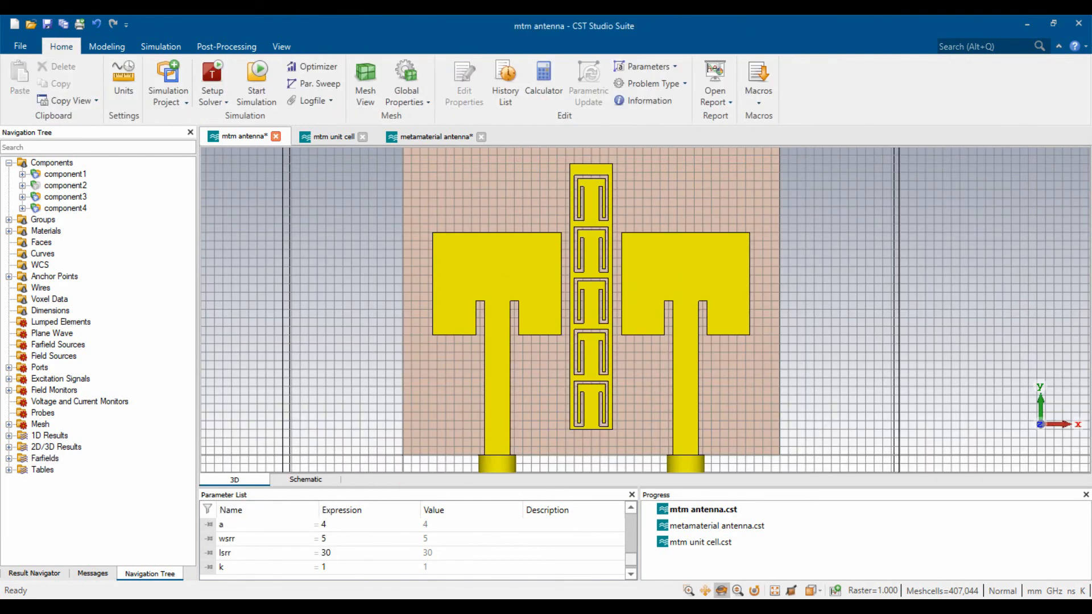
- Place an axis marker on the S-parameter dip at 5.8355 GHz (S1,1 −25.2 dB), then close the plot
{"action": "left_click", "coordinate": [9, 435]}
{"action": "left_click", "coordinate": [67, 435]}
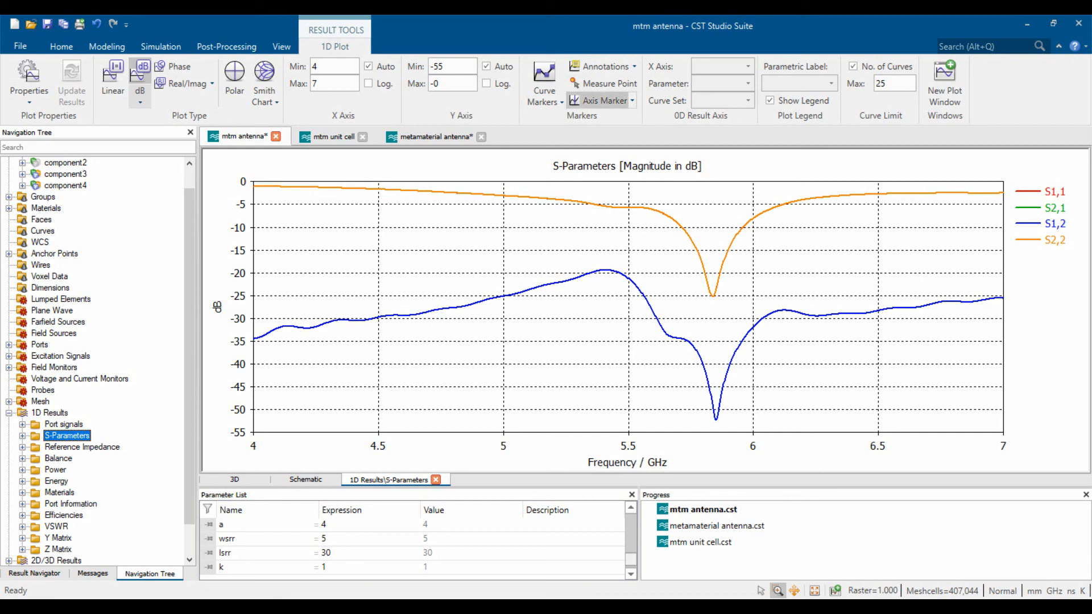
{"action": "left_click", "coordinate": [601, 100]}
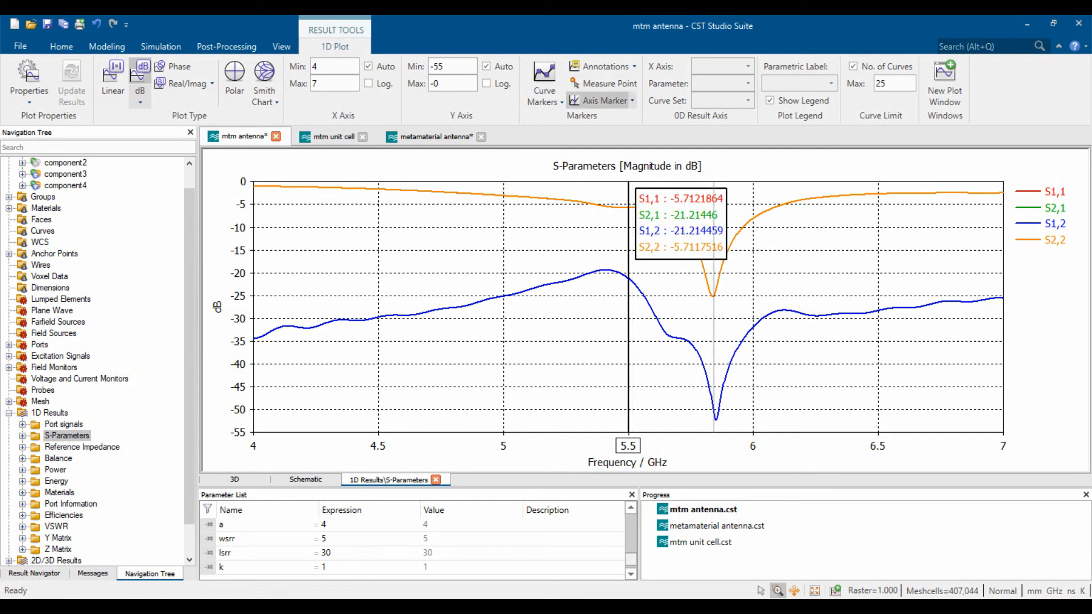
{"action": "left_click", "coordinate": [713, 296]}
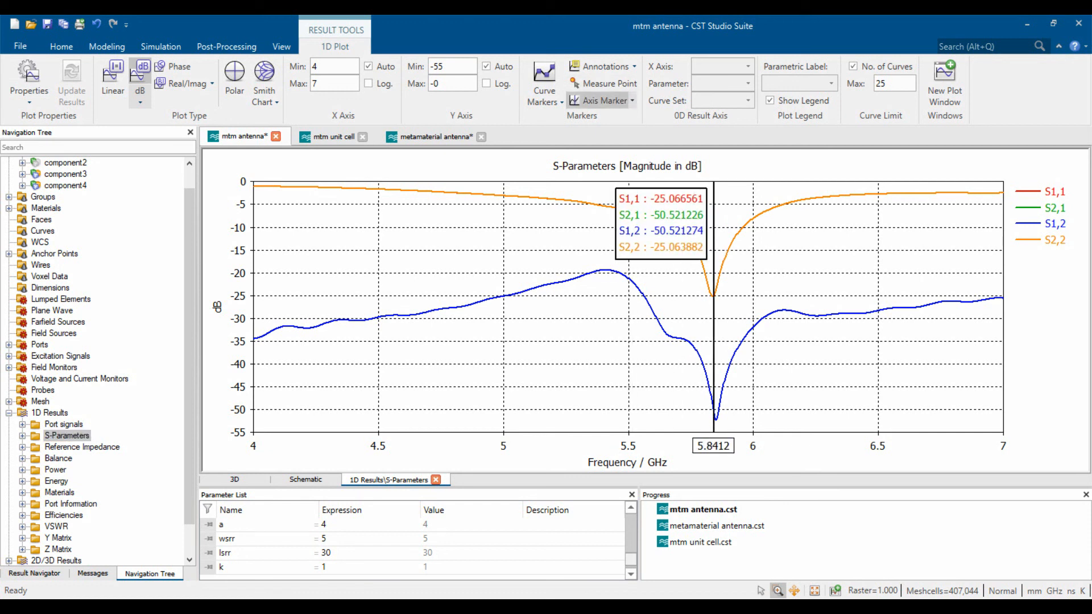
{"action": "left_click_drag", "start_coordinate": [713, 296], "coordinate": [715, 297]}
{"action": "left_click", "coordinate": [717, 296]}
{"action": "left_click", "coordinate": [715, 296]}
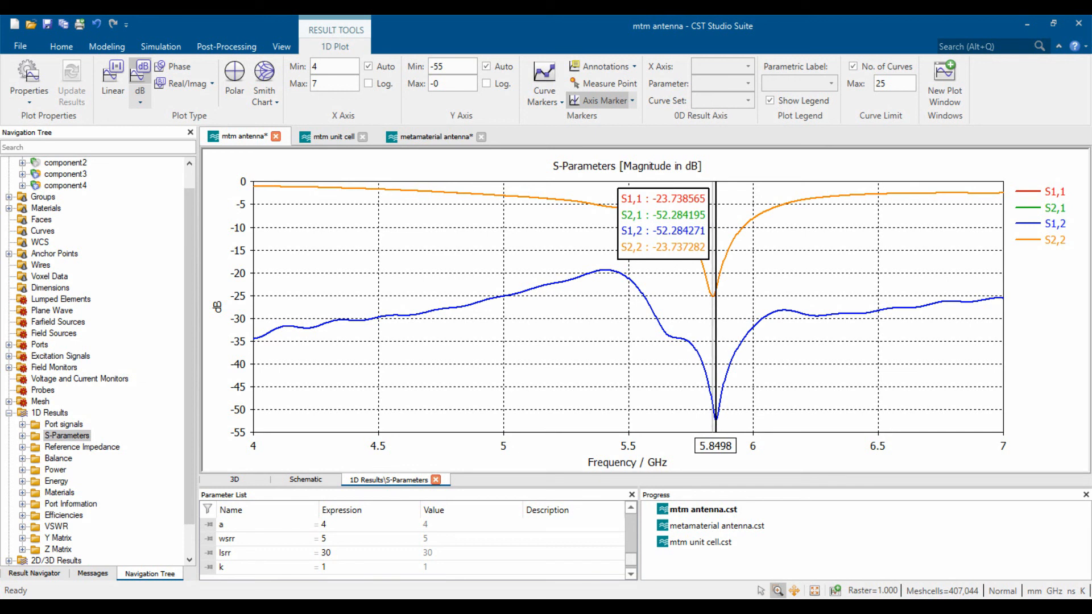
{"action": "left_click", "coordinate": [712, 296]}
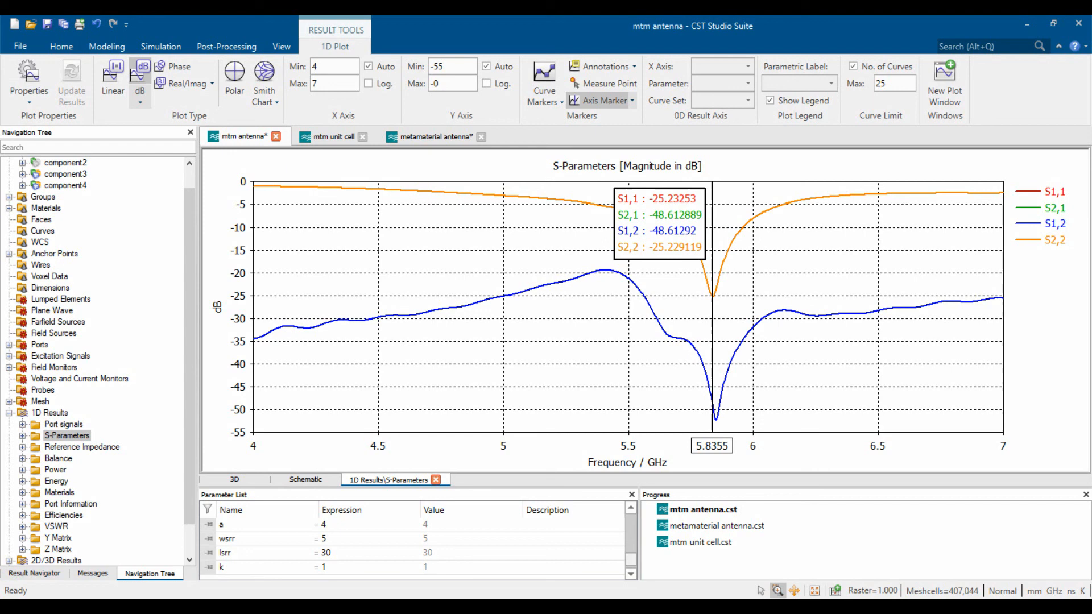
{"action": "left_click", "coordinate": [435, 479]}
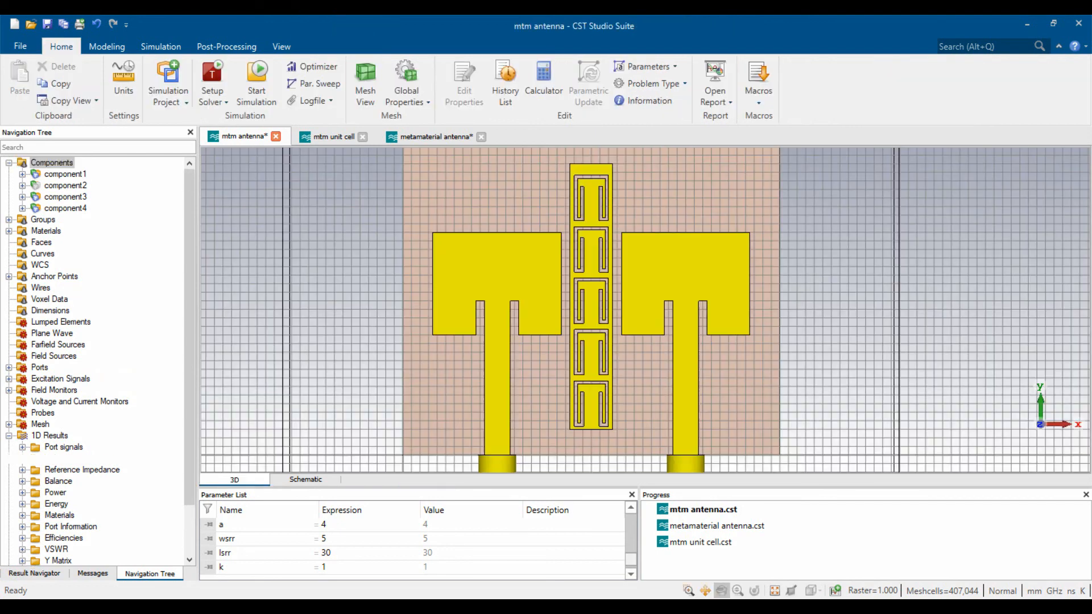
- Orbit and zoom the antenna to a tilted view showing the SRR column and feed ports
{"action": "scroll", "coordinate": [612, 342], "scroll_direction": "up", "scroll_amount": 1}
{"action": "left_click_drag", "start_coordinate": [611, 404], "coordinate": [591, 347]}
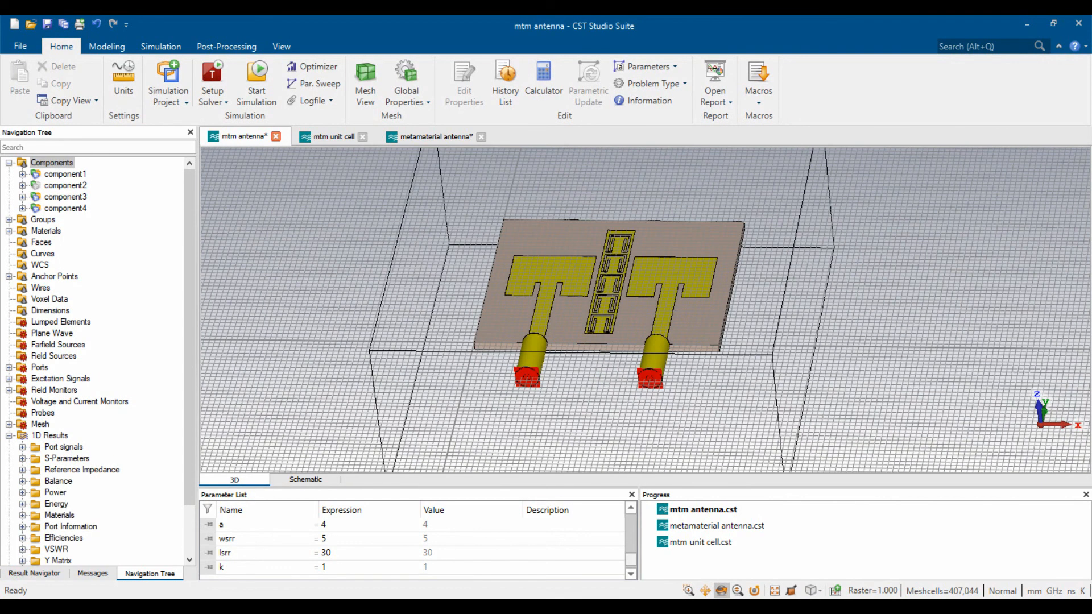
{"action": "scroll", "coordinate": [602, 352], "scroll_direction": "up", "scroll_amount": 3}
{"action": "left_click_drag", "start_coordinate": [629, 301], "coordinate": [600, 350]}
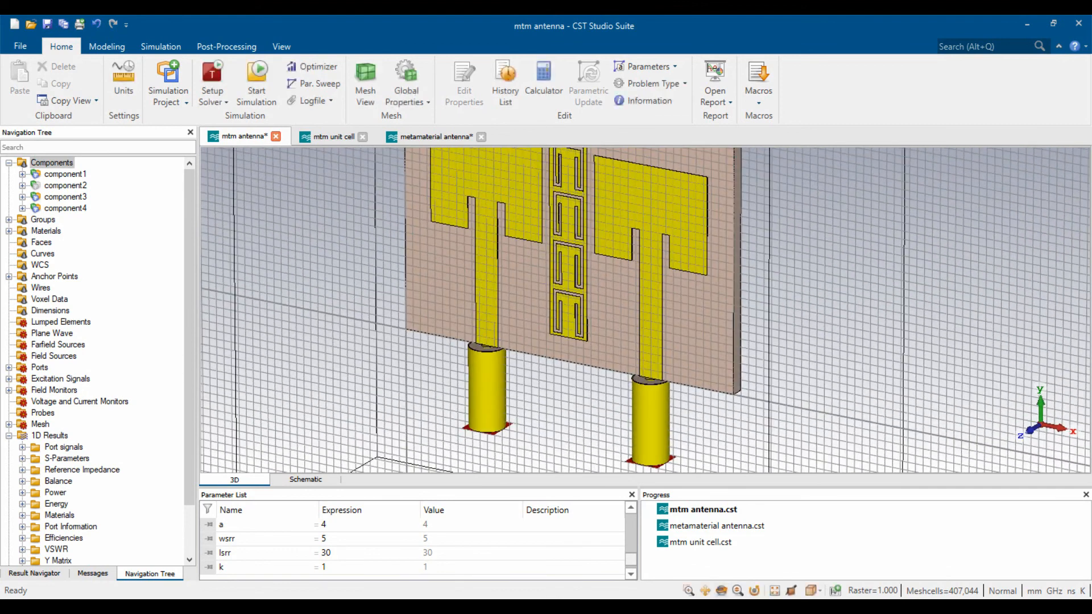
{"action": "scroll", "coordinate": [602, 349], "scroll_direction": "down", "scroll_amount": 5}
{"action": "scroll", "coordinate": [594, 350], "scroll_direction": "up", "scroll_amount": 2}
{"action": "scroll", "coordinate": [683, 255], "scroll_direction": "up", "scroll_amount": 3}
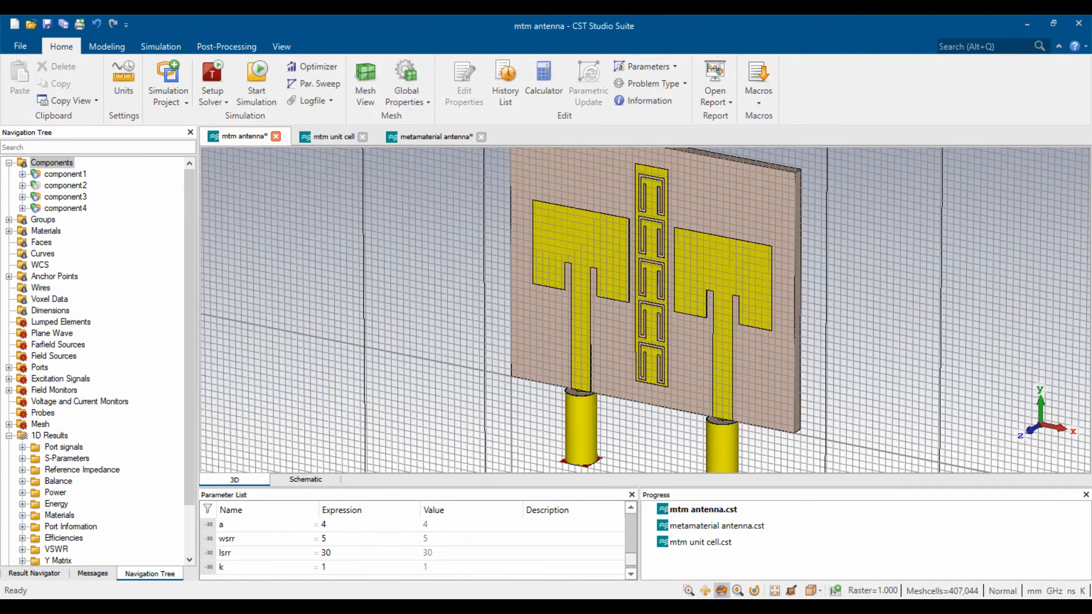
{"action": "scroll", "coordinate": [654, 285], "scroll_direction": "down", "scroll_amount": 4}
{"action": "scroll", "coordinate": [654, 284], "scroll_direction": "up", "scroll_amount": 2}
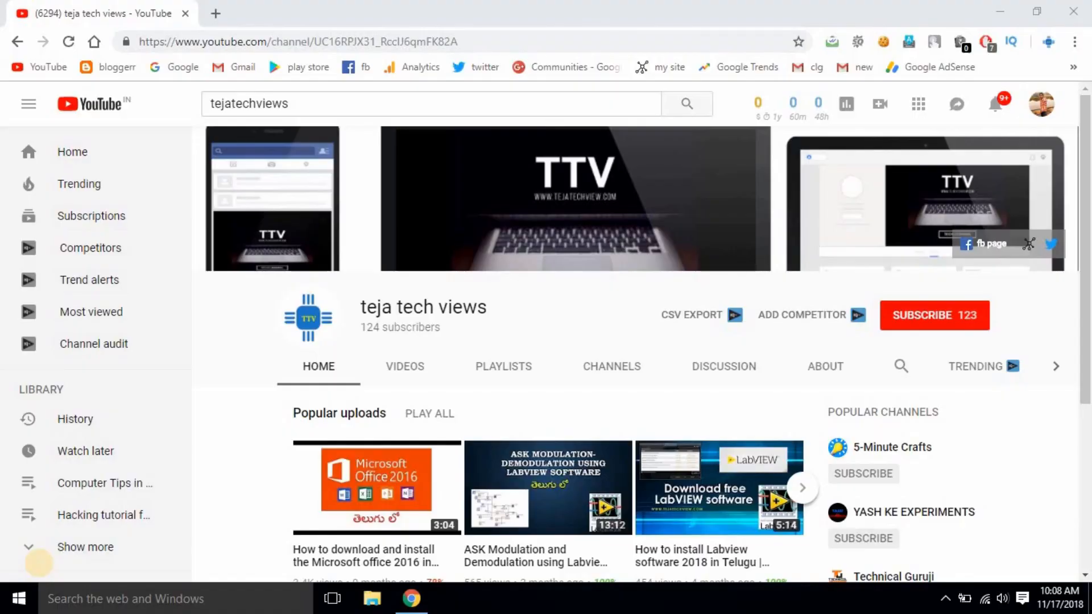
- Subscribe to the channel and switch on its notification bell
{"action": "left_click", "coordinate": [924, 334]}
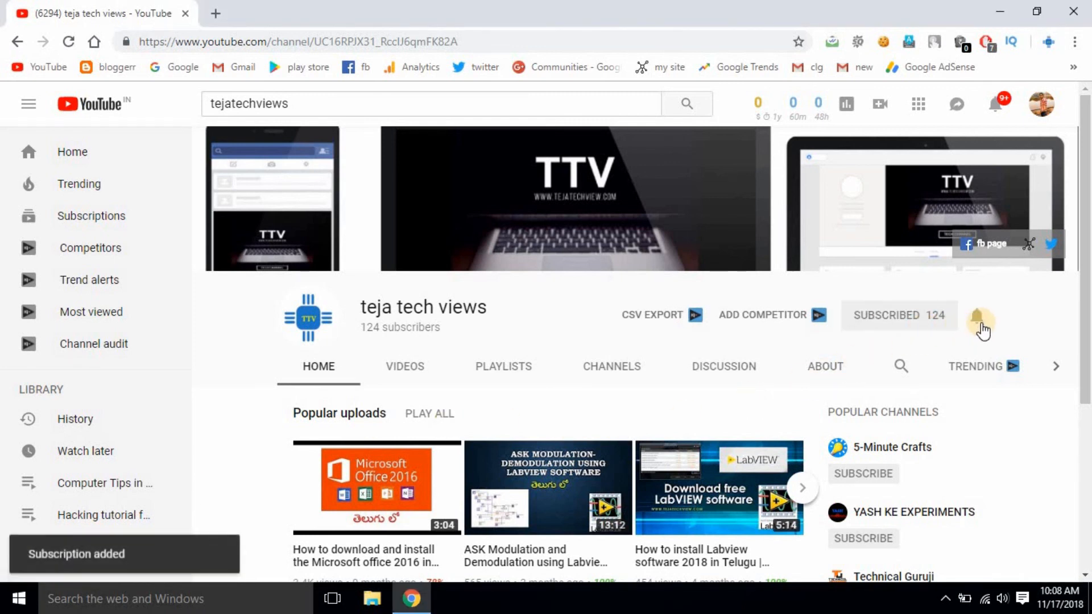
{"action": "left_click", "coordinate": [979, 319]}
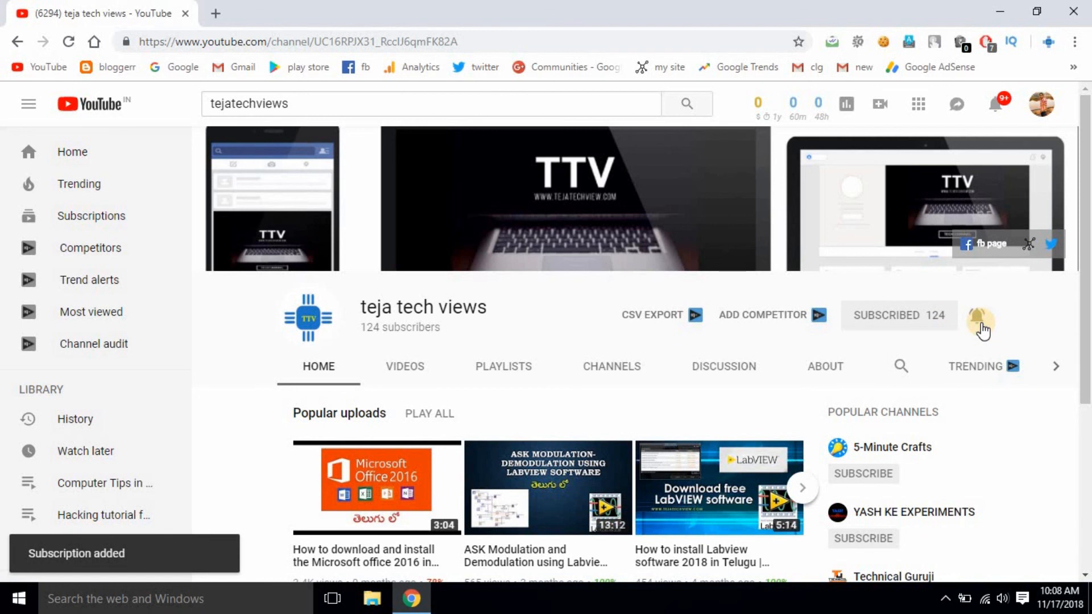